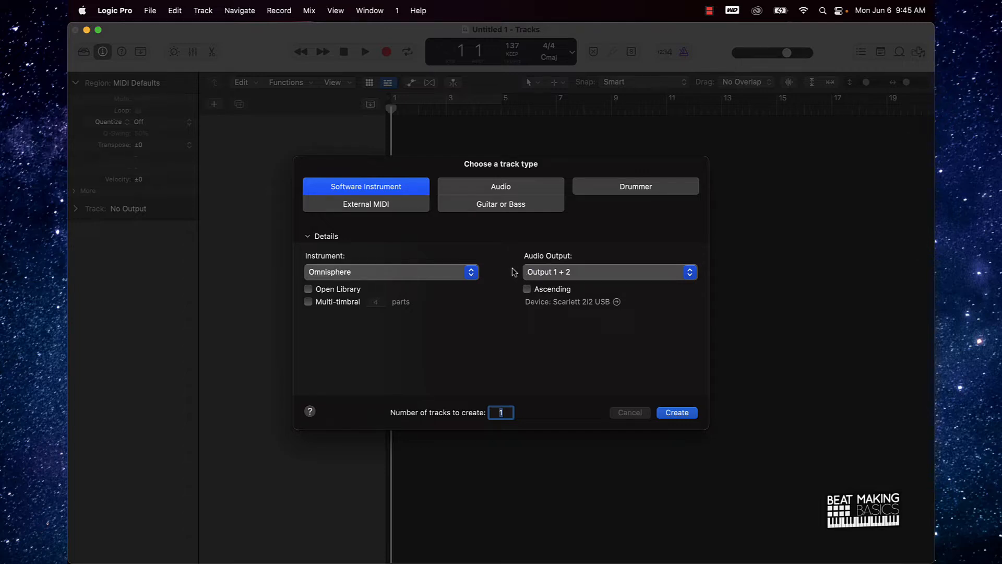
Step: Create a software instrument track with a stereo Quick Sampler (Single Sample) and move its plug-in window clear of the track header
{"action": "left_click", "coordinate": [464, 275]}
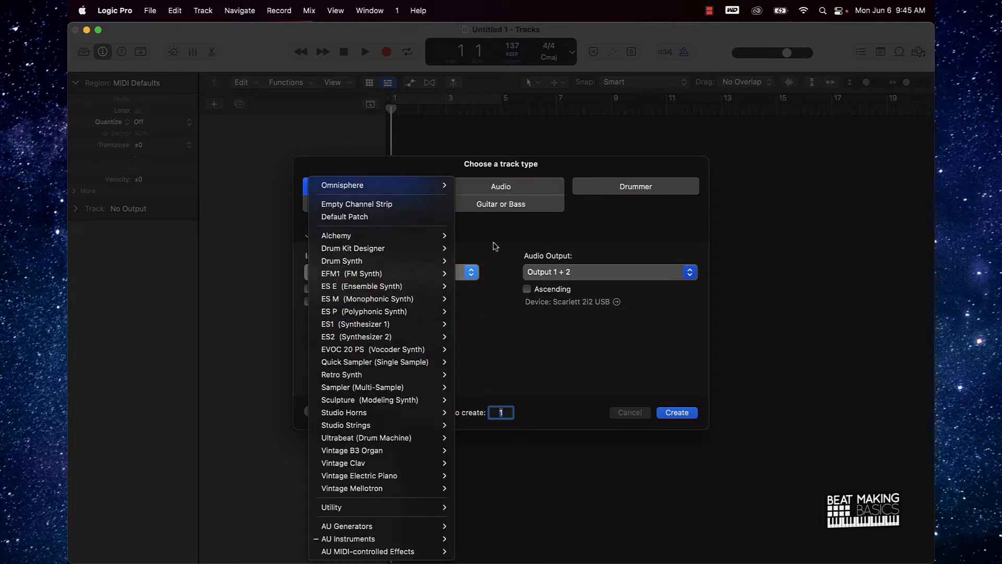
{"action": "left_click", "coordinate": [372, 187]}
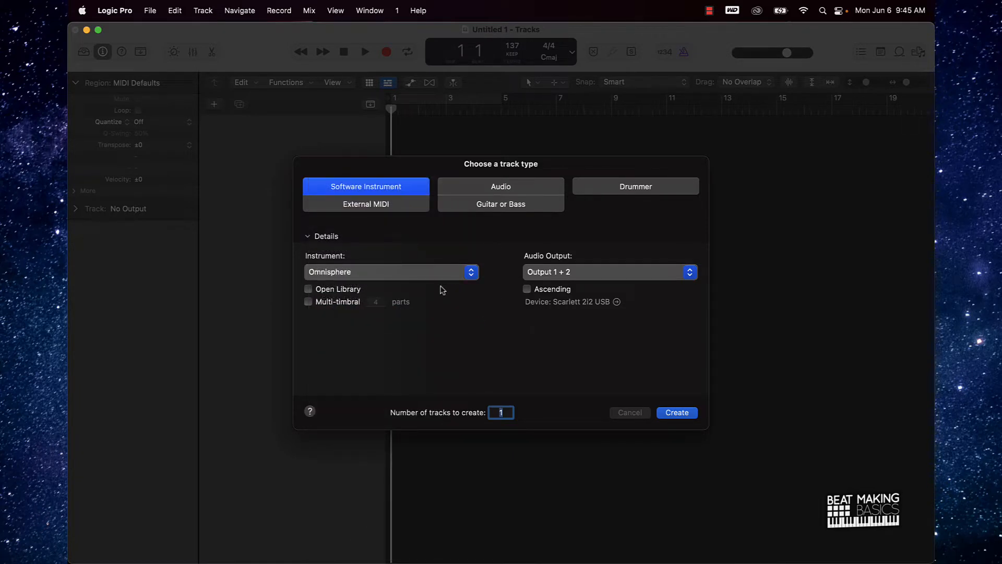
{"action": "left_click", "coordinate": [443, 275]}
{"action": "mouse_move", "coordinate": [393, 367]}
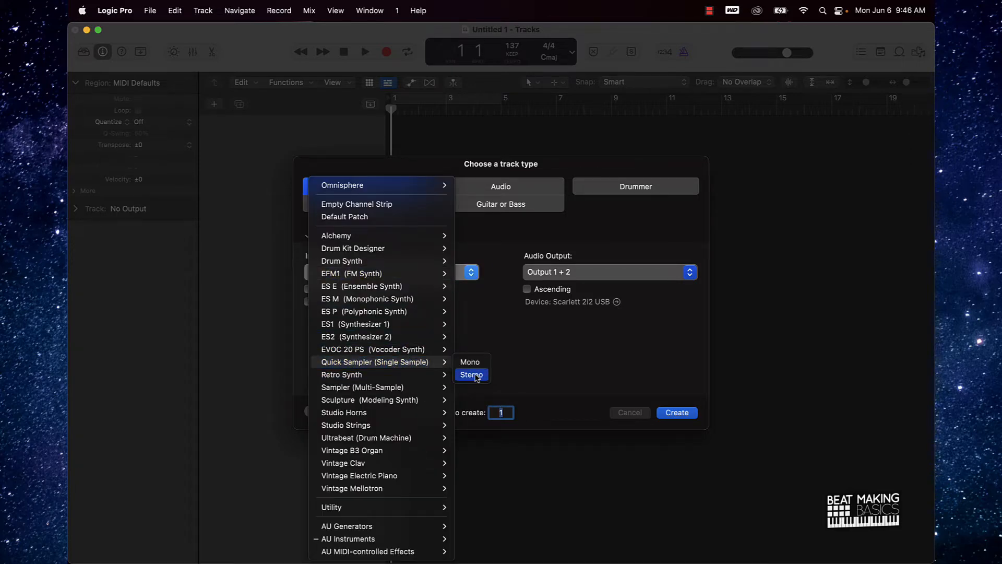
{"action": "left_click", "coordinate": [471, 374]}
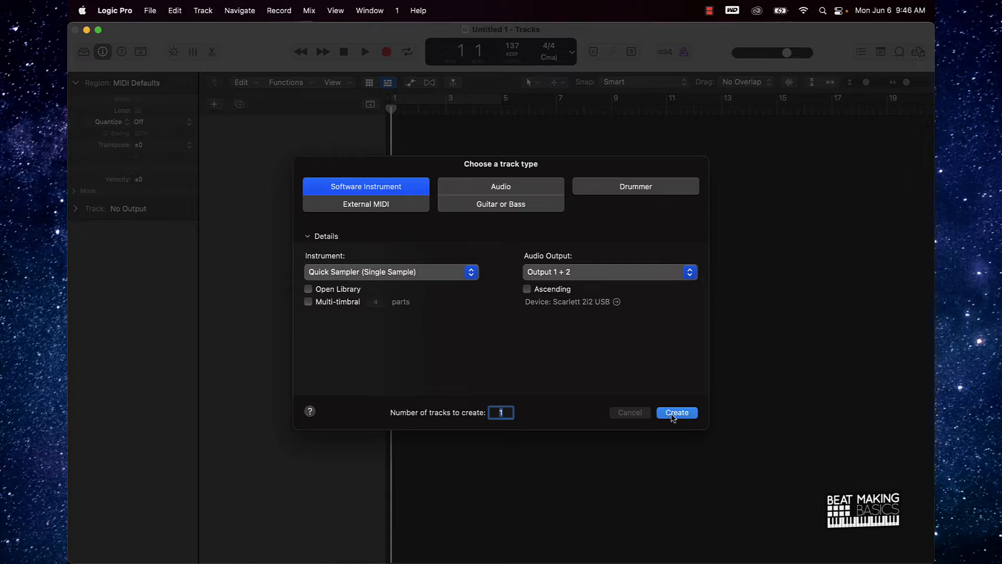
{"action": "left_click", "coordinate": [659, 413]}
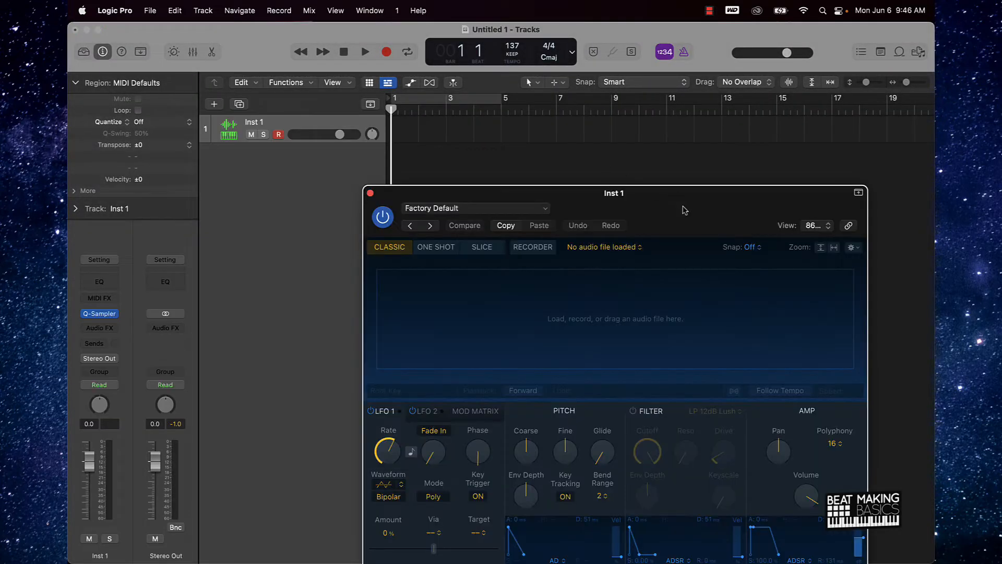
{"action": "left_click_drag", "start_coordinate": [682, 208], "coordinate": [521, 172]}
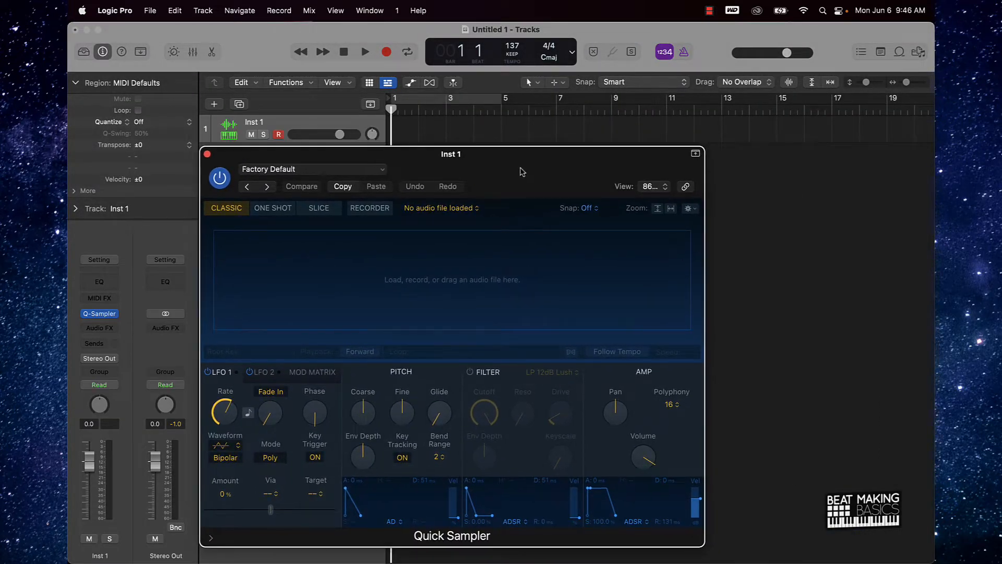
{"action": "left_click", "coordinate": [801, 173]}
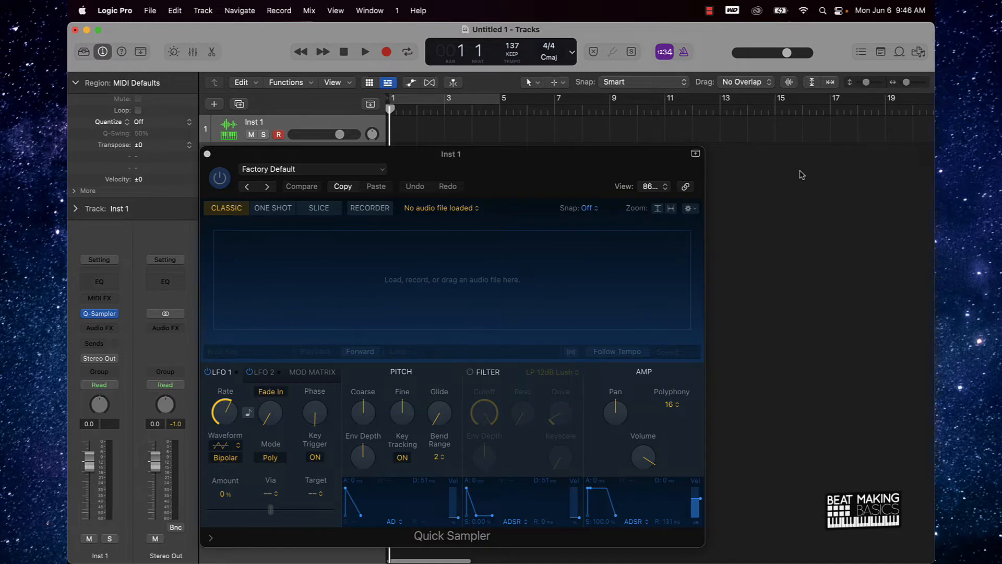
Step: Browse the loop library filtered to the Hip Hop/R&B genre, with the sampler window moved aside, and close the loop browser
{"action": "left_click", "coordinate": [899, 52]}
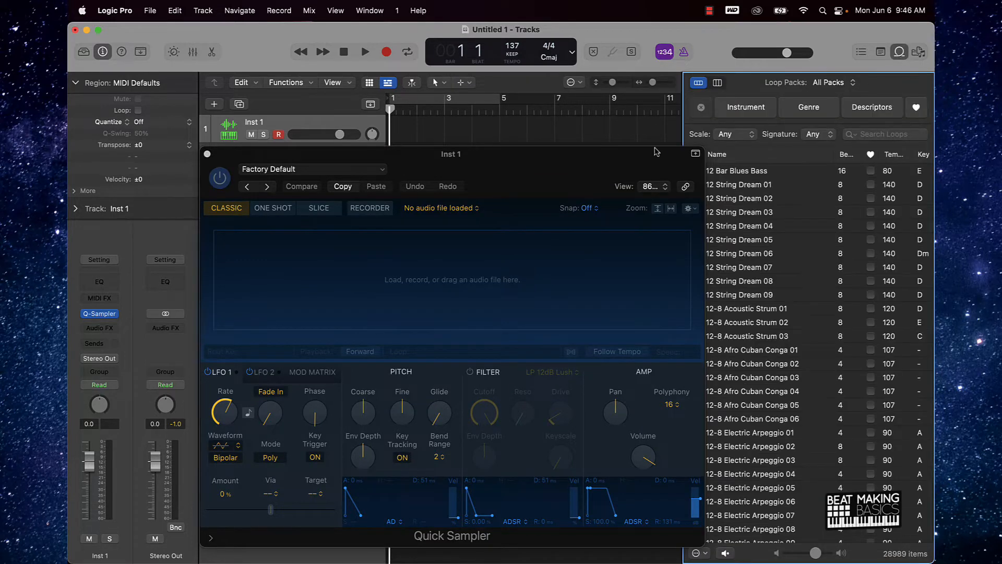
{"action": "left_click_drag", "start_coordinate": [660, 169], "coordinate": [608, 170]}
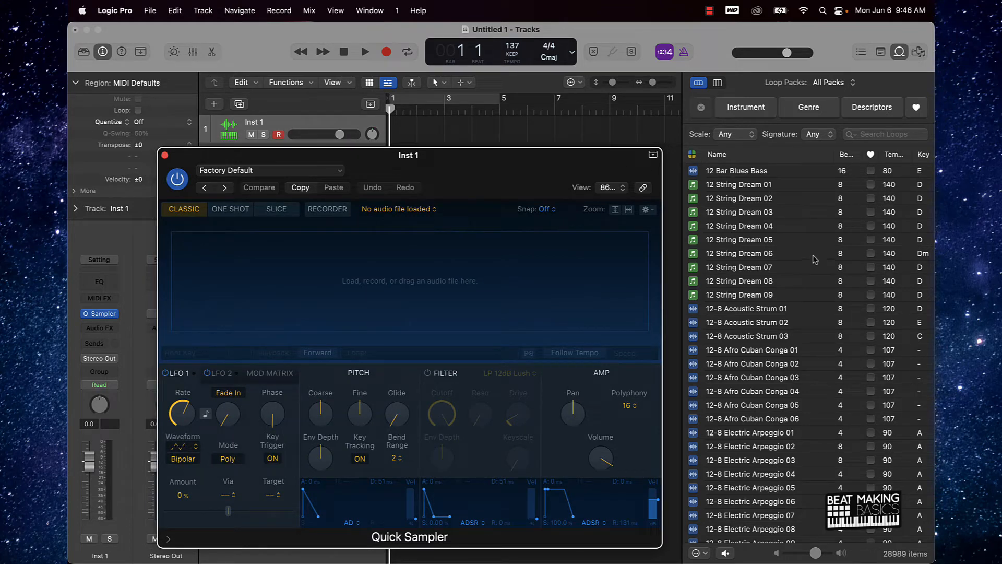
{"action": "left_click", "coordinate": [808, 107]}
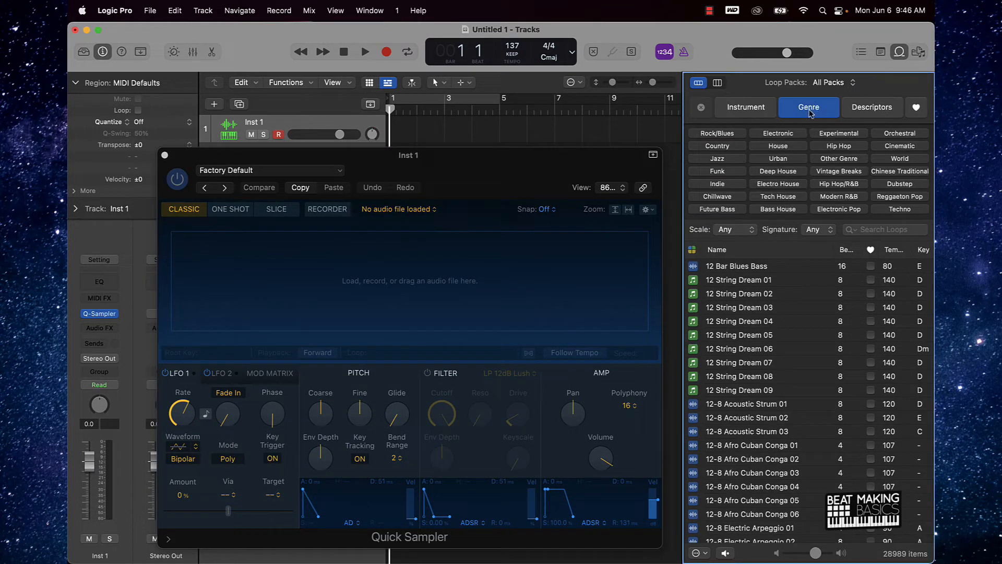
{"action": "left_click", "coordinate": [840, 184]}
{"action": "scroll", "coordinate": [764, 349], "scroll_direction": "down", "scroll_amount": 10}
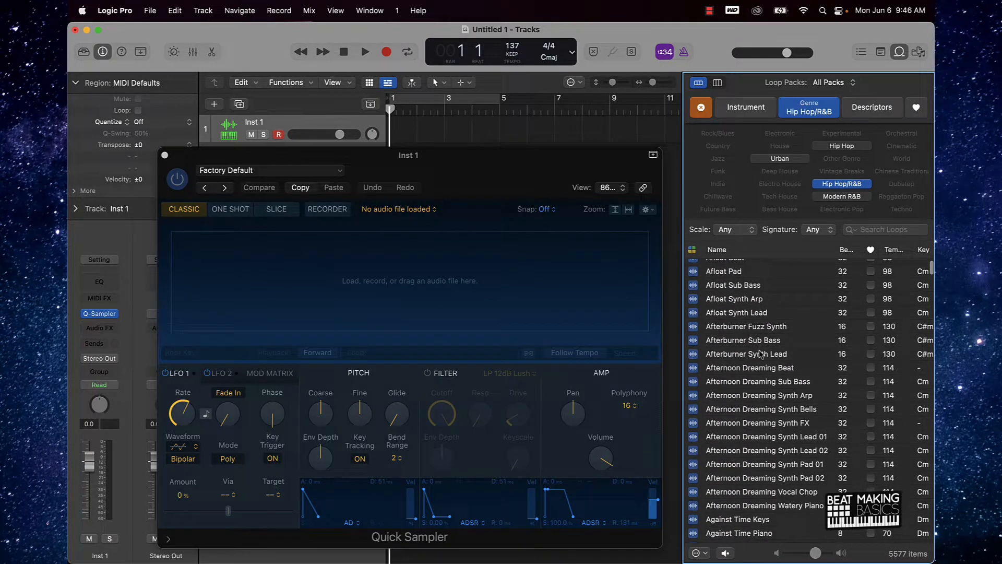
{"action": "scroll", "coordinate": [761, 353], "scroll_direction": "down", "scroll_amount": 20}
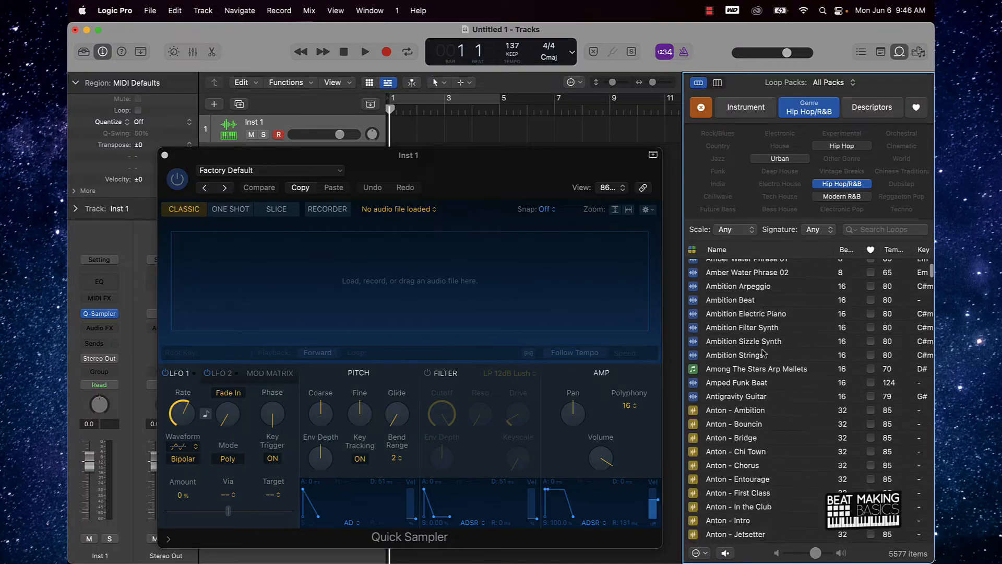
{"action": "scroll", "coordinate": [763, 353], "scroll_direction": "down", "scroll_amount": 20}
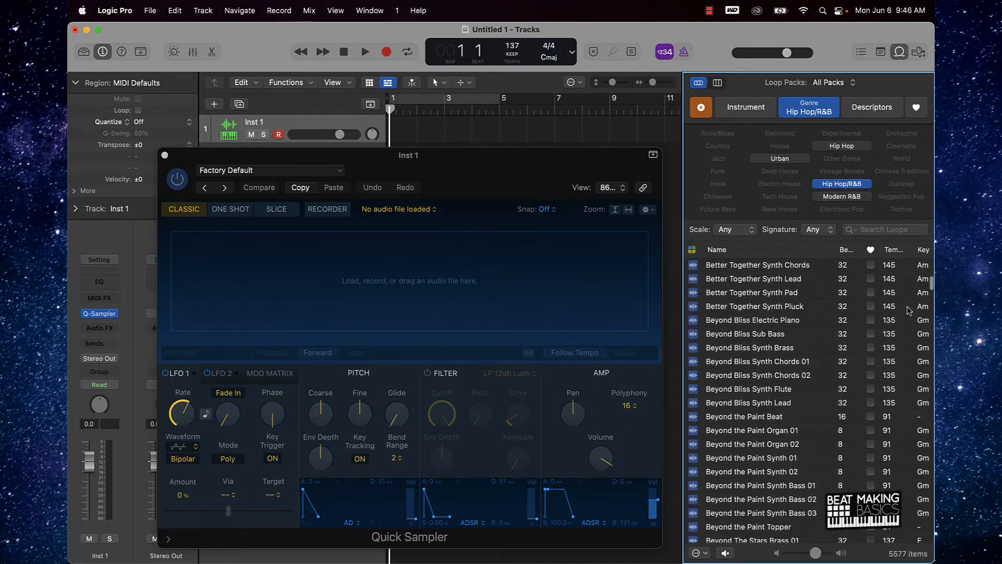
{"action": "left_click_drag", "start_coordinate": [929, 284], "coordinate": [929, 192]}
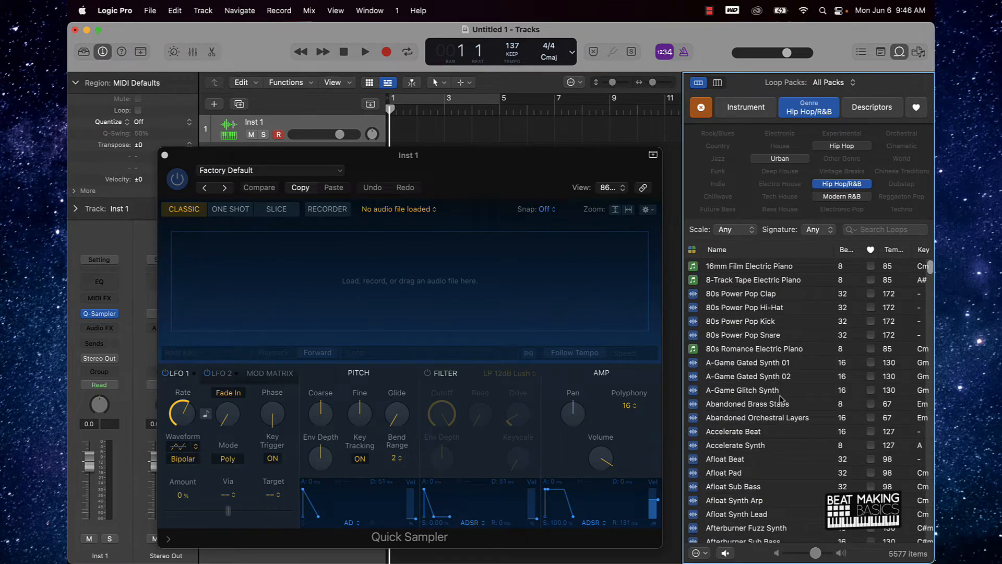
{"action": "left_click", "coordinate": [825, 111]}
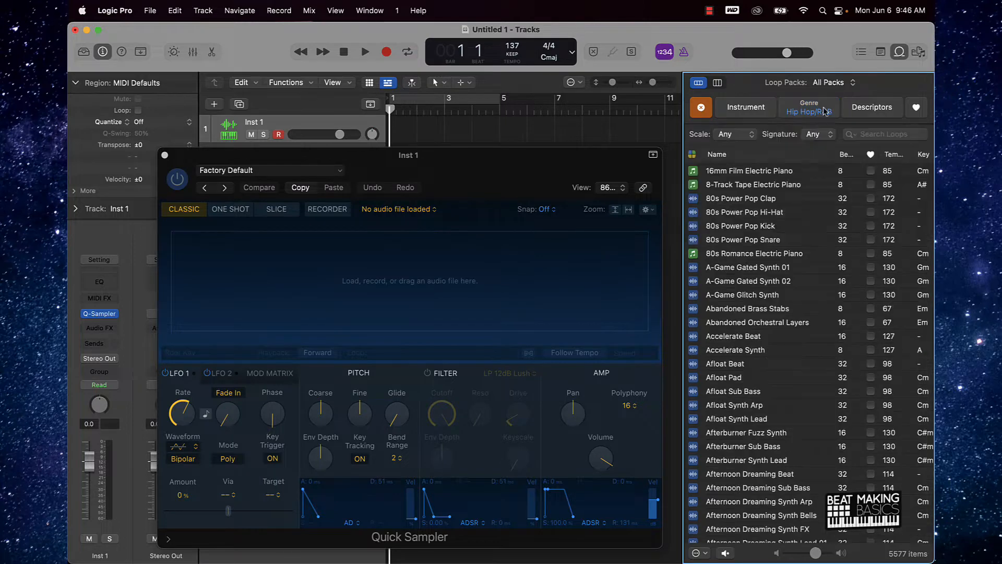
{"action": "left_click", "coordinate": [899, 51]}
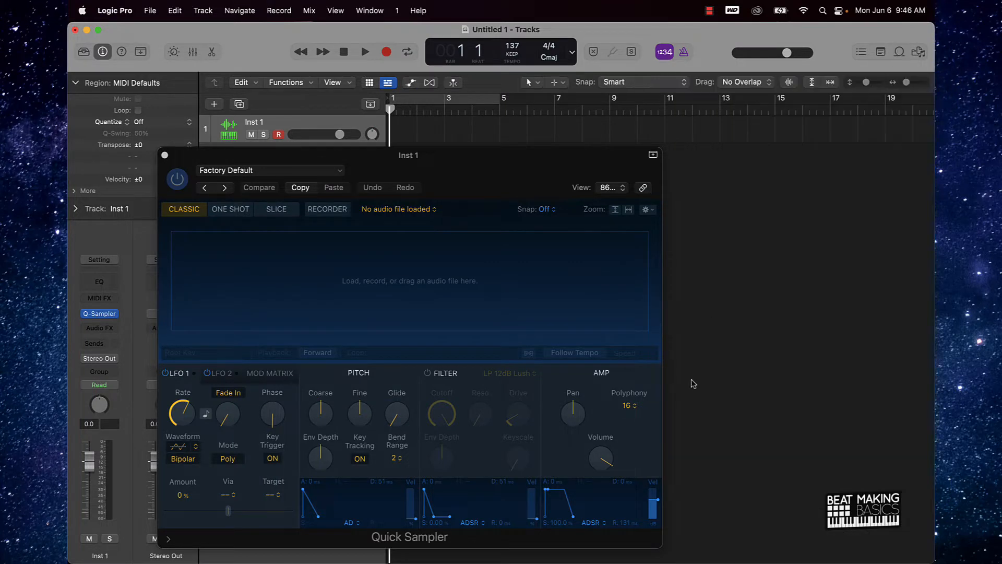
Step: Switch to Splice, search all sounds for "boom bap" and widen the window
{"action": "mouse_move", "coordinate": [504, 562]}
{"action": "left_click", "coordinate": [545, 547]}
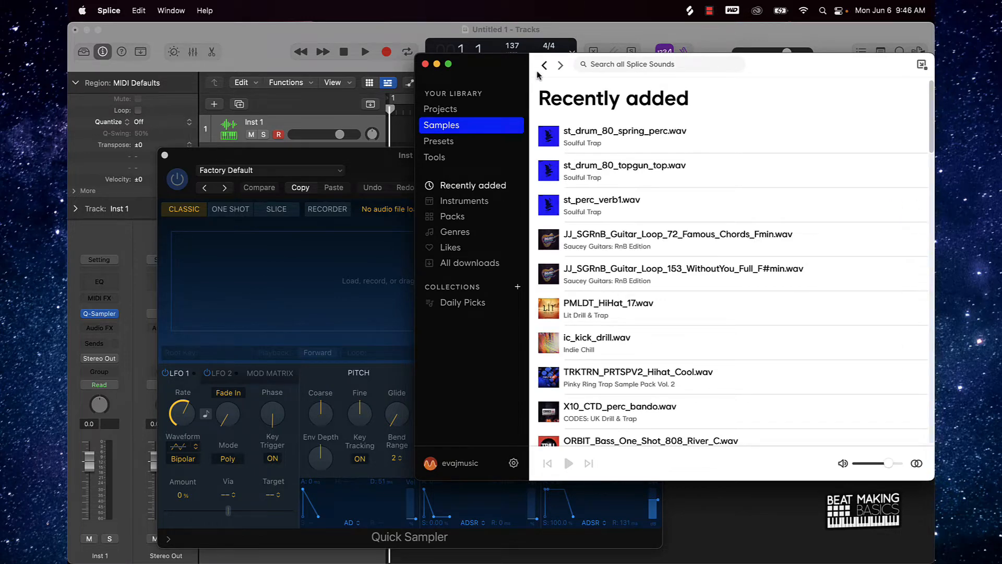
{"action": "left_click_drag", "start_coordinate": [517, 67], "coordinate": [516, 118]}
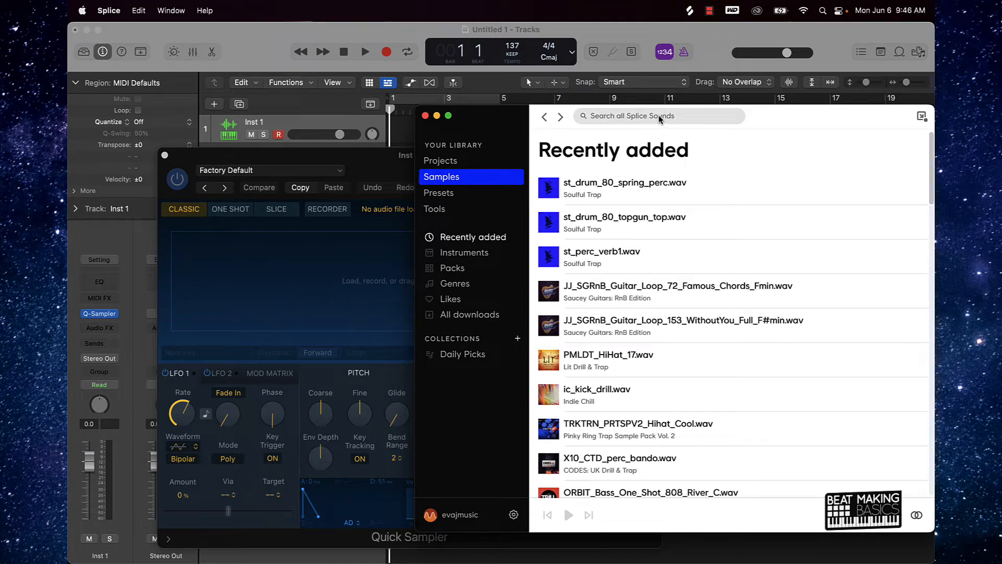
{"action": "type", "text": "boom bap"}
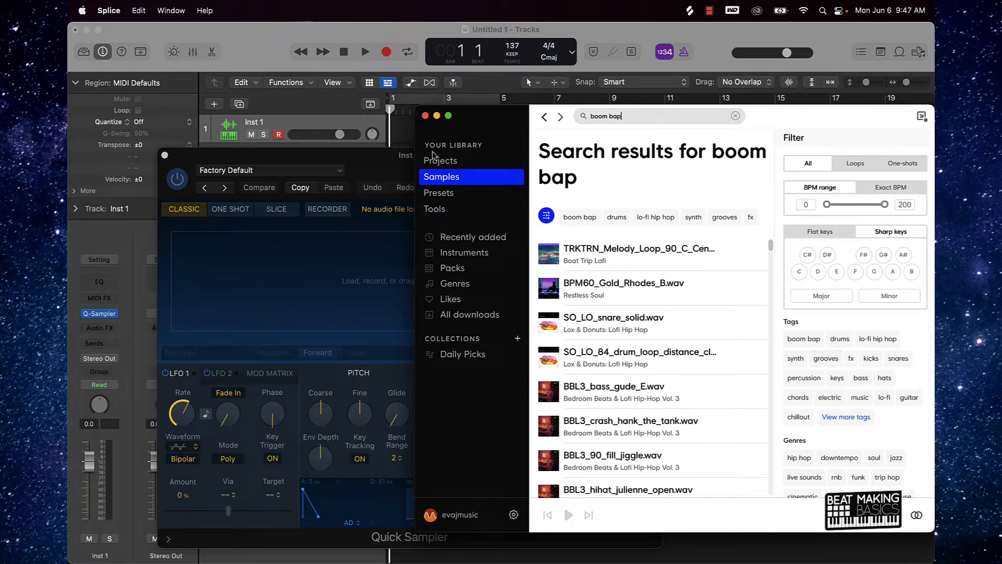
{"action": "left_click_drag", "start_coordinate": [416, 138], "coordinate": [184, 138]}
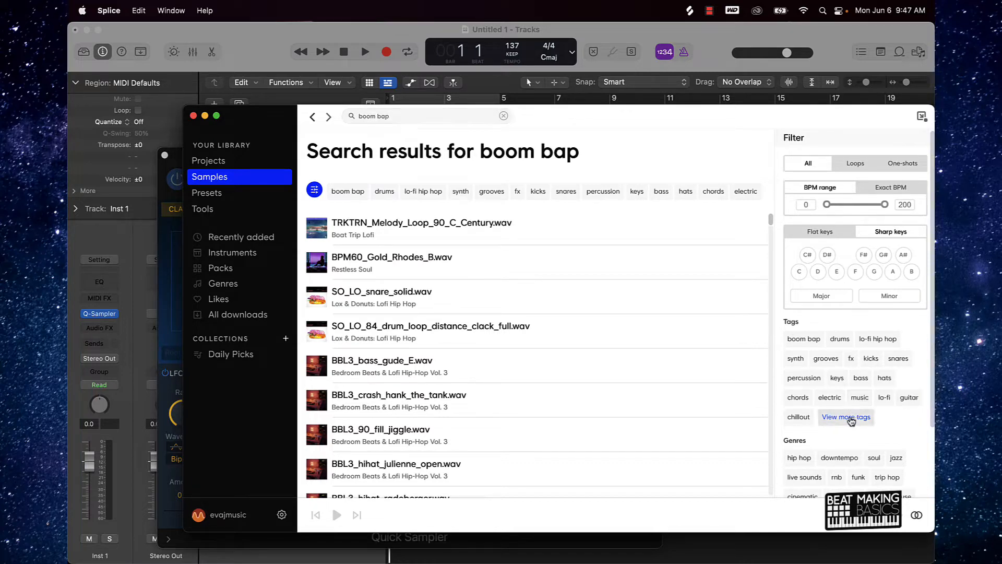
Step: Expand the full list of tags and filter the boom bap results by the music tag
{"action": "left_click", "coordinate": [853, 418]}
{"action": "scroll", "coordinate": [854, 420], "scroll_direction": "down", "scroll_amount": 5}
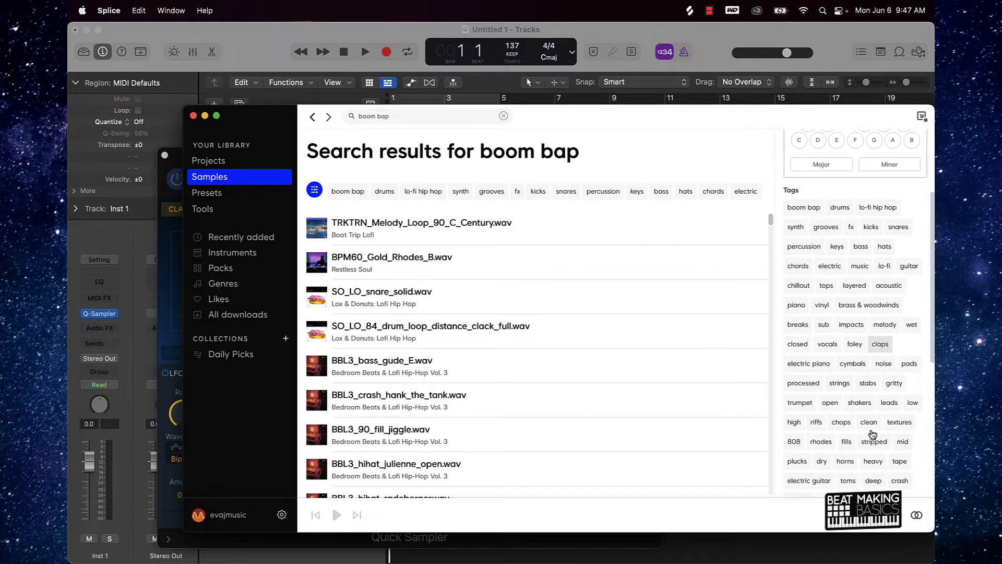
{"action": "scroll", "coordinate": [871, 432], "scroll_direction": "down", "scroll_amount": 3}
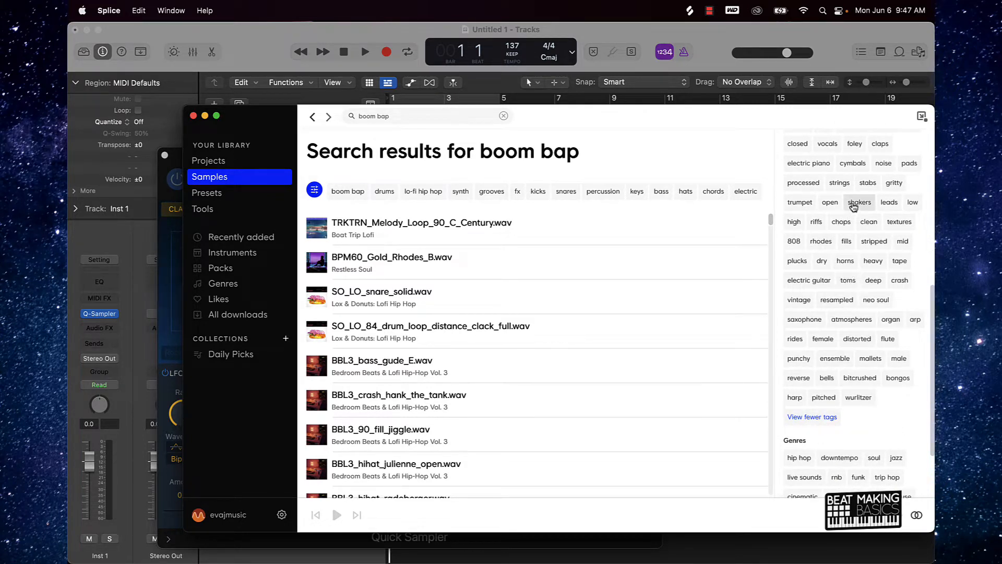
{"action": "scroll", "coordinate": [861, 205], "scroll_direction": "up", "scroll_amount": 1}
{"action": "scroll", "coordinate": [860, 204], "scroll_direction": "up", "scroll_amount": 5}
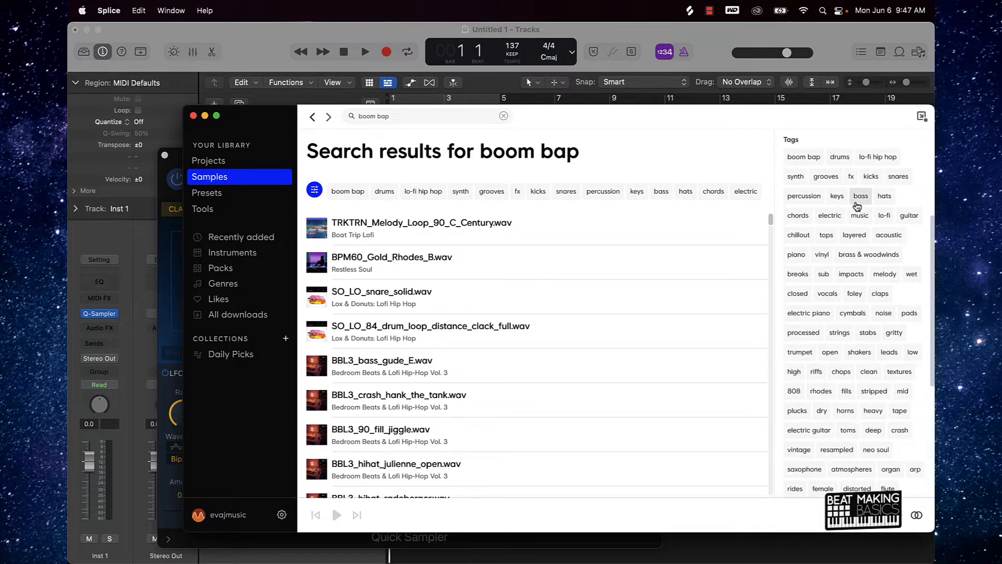
{"action": "left_click", "coordinate": [860, 217]}
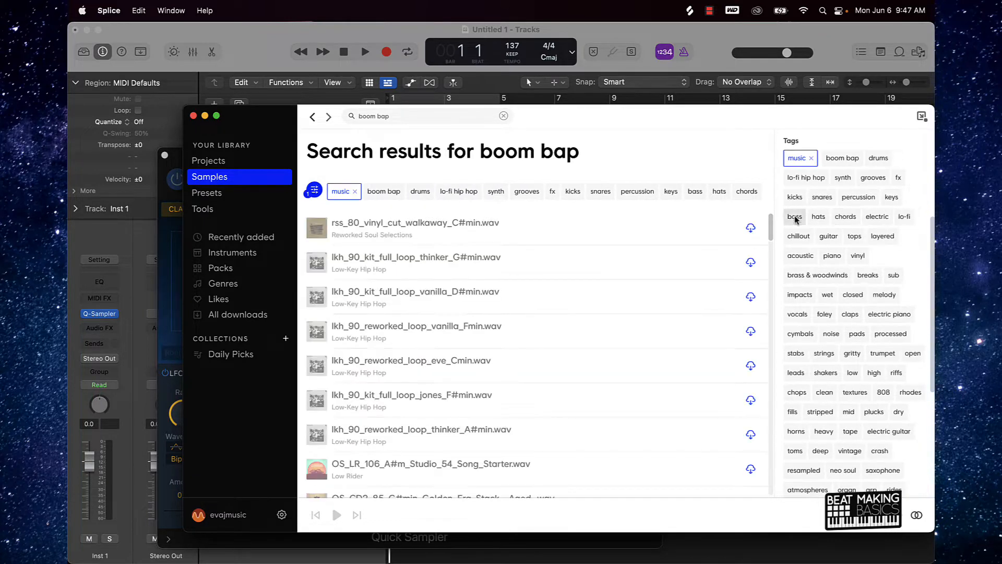
Step: Audition four filtered samples: OS_VTS_100_Amin_Evening_Stack__Aged_.wav, lh_music_kit5_rain_keys_organ_loop_80_F.wav, SS_BB_90_melodic_stack_banjul_Amin.wav and dhh2_king_full_loop_90_Fm.wav
{"action": "scroll", "coordinate": [485, 312], "scroll_direction": "down", "scroll_amount": 15}
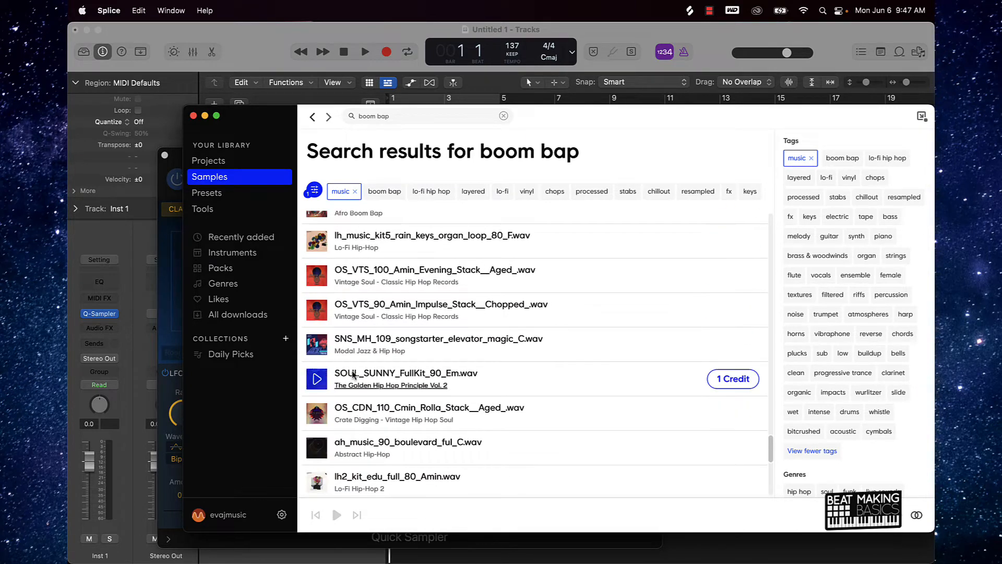
{"action": "left_click", "coordinate": [316, 275]}
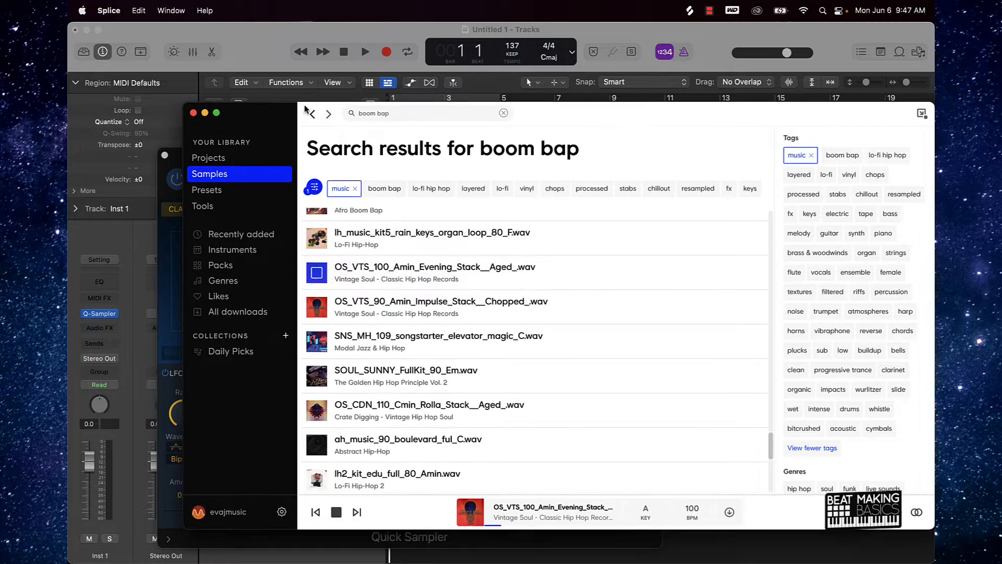
{"action": "left_click_drag", "start_coordinate": [311, 115], "coordinate": [394, 106]}
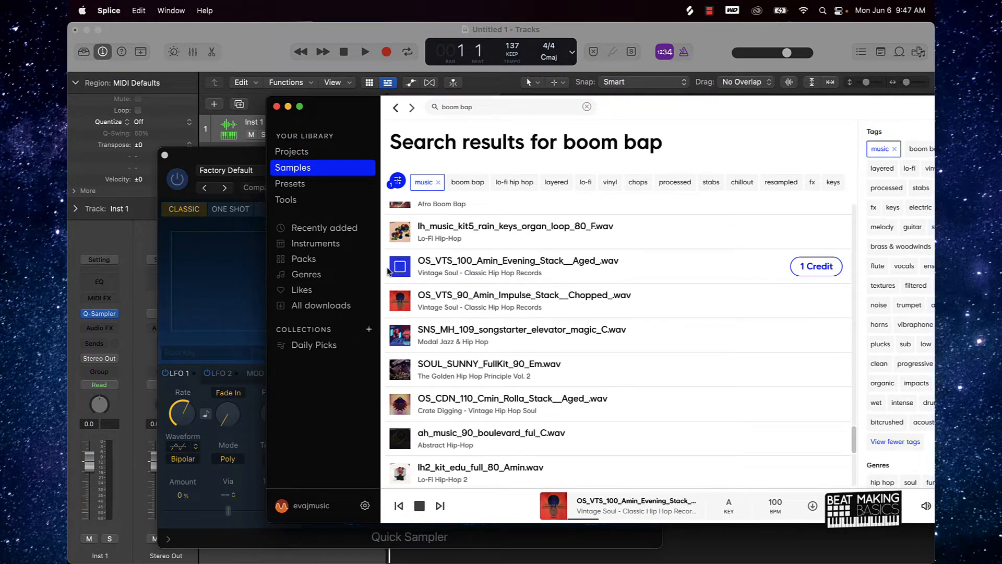
{"action": "left_click", "coordinate": [401, 234]}
{"action": "scroll", "coordinate": [401, 237], "scroll_direction": "up", "scroll_amount": 3}
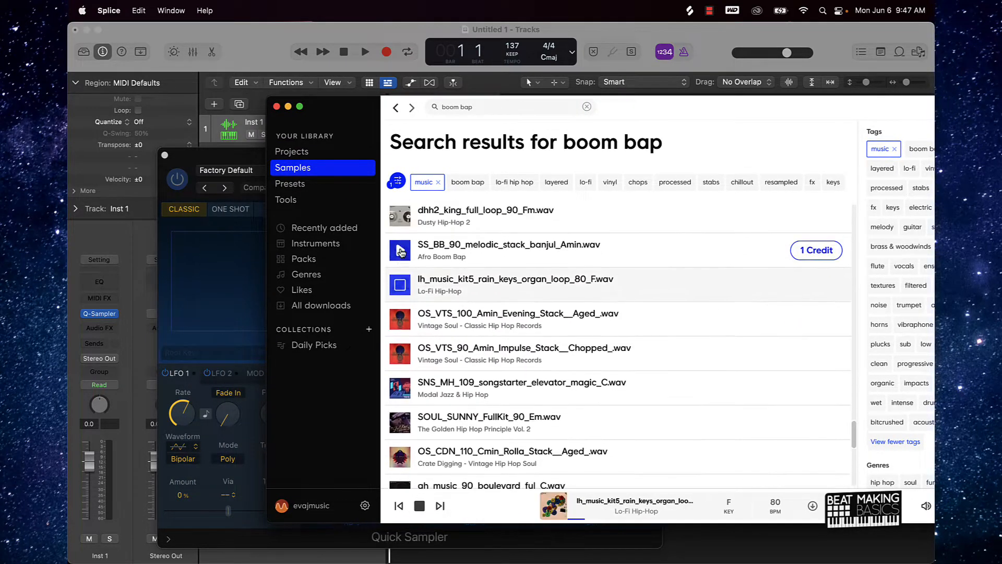
{"action": "left_click", "coordinate": [401, 266]}
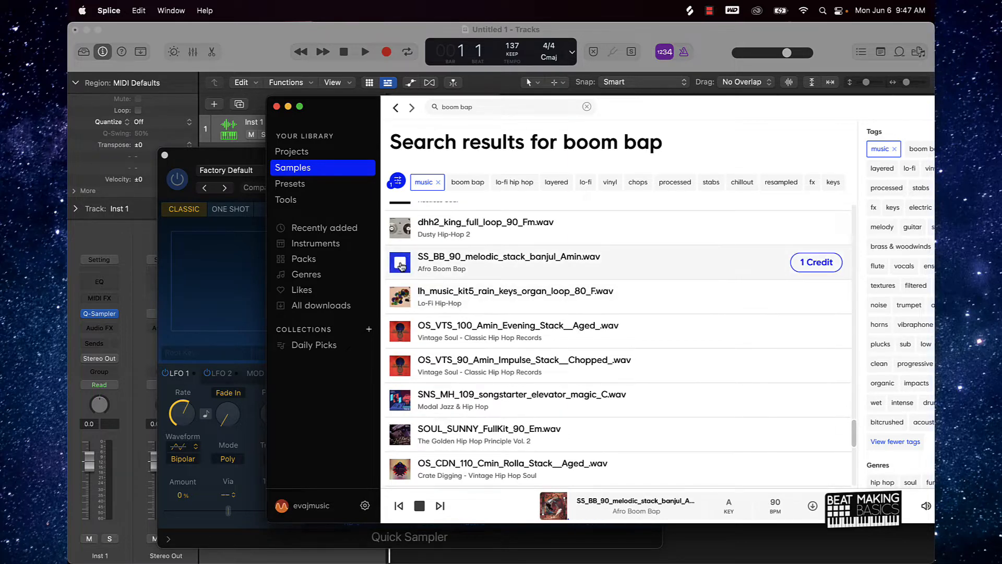
{"action": "scroll", "coordinate": [401, 266], "scroll_direction": "up", "scroll_amount": 2}
{"action": "left_click", "coordinate": [402, 266]}
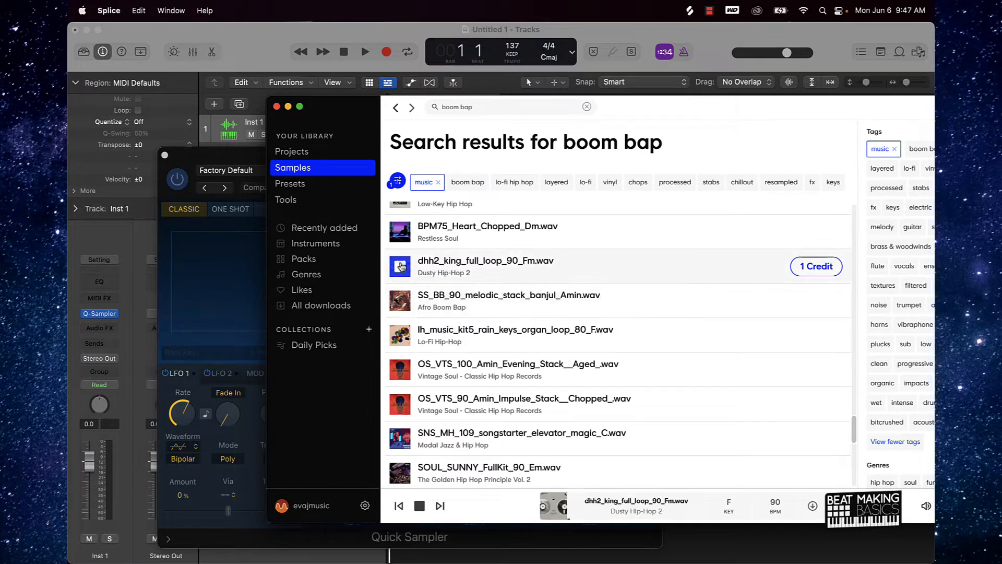
Step: Stop the preview of dhh2_king_full_loop_90_Fm.wav and download that sample for 1 credit
{"action": "scroll", "coordinate": [401, 266], "scroll_direction": "up", "scroll_amount": 2}
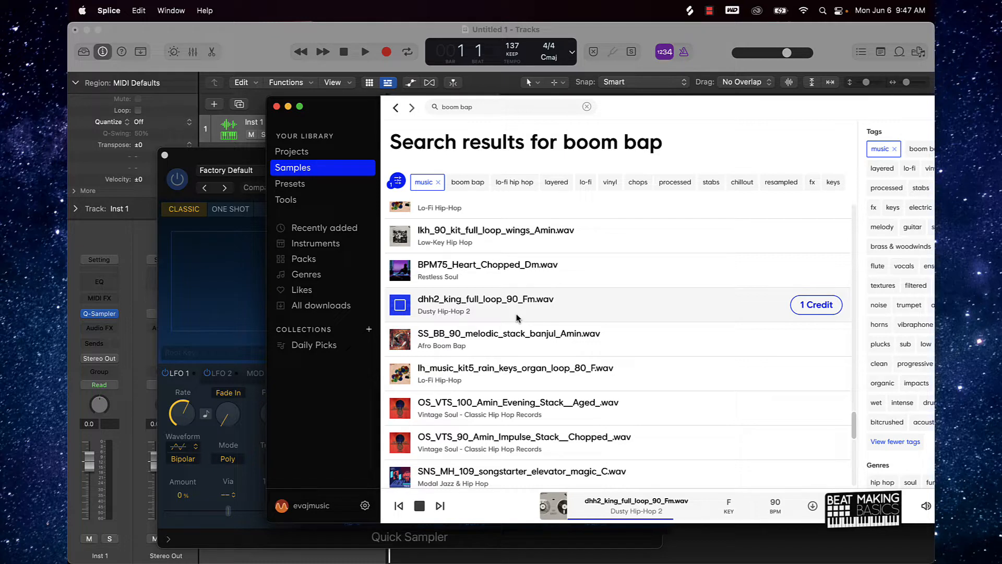
{"action": "left_click", "coordinate": [399, 307]}
{"action": "left_click", "coordinate": [809, 308]}
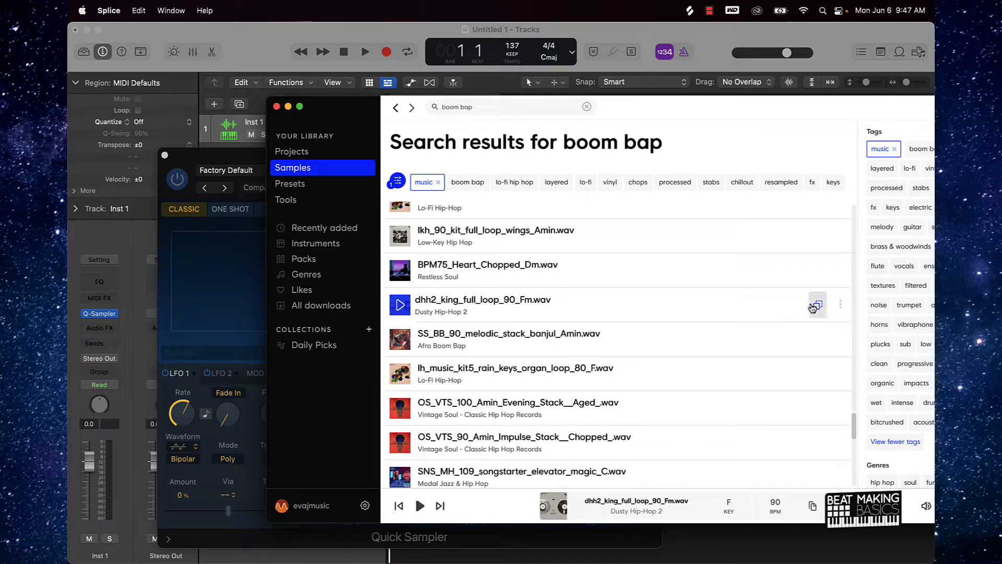
Step: Load dhh2_king_full_loop_90_Fm.wav into Quick Sampler, minimize Splice and turn on Flex for the sample
{"action": "left_click_drag", "start_coordinate": [819, 307], "coordinate": [227, 279]}
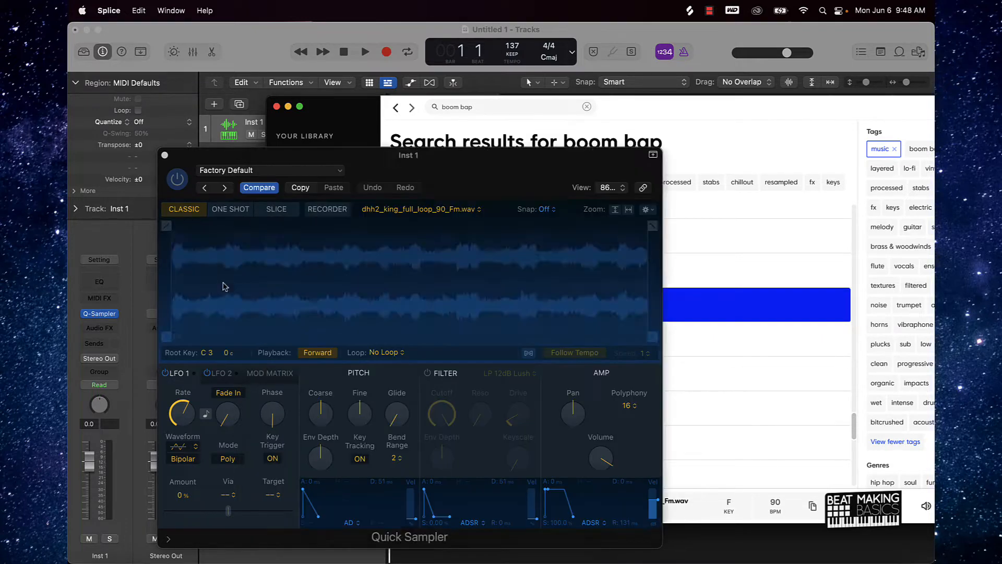
{"action": "left_click", "coordinate": [288, 105]}
{"action": "left_click_drag", "start_coordinate": [510, 176], "coordinate": [548, 170]}
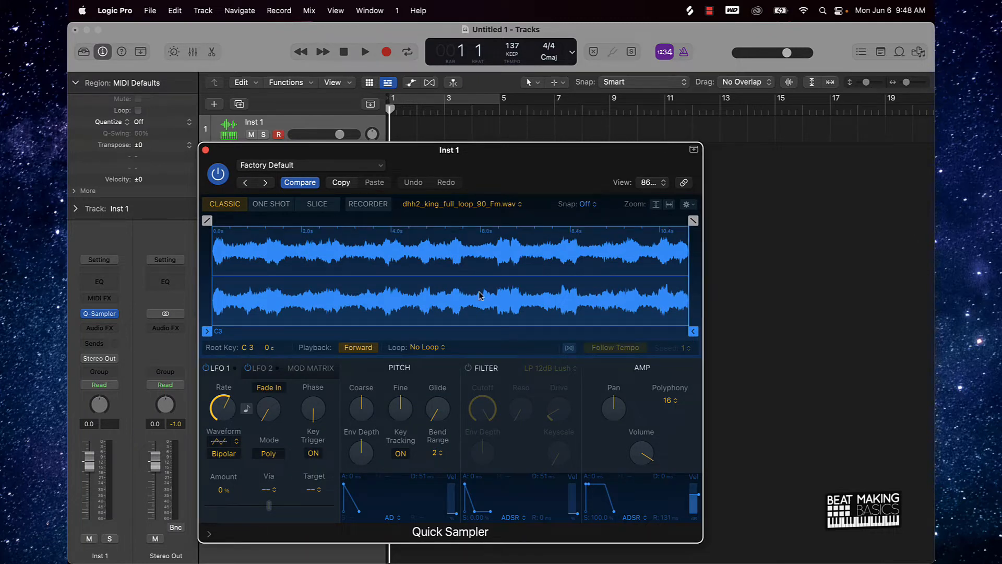
{"action": "left_click", "coordinate": [570, 348]}
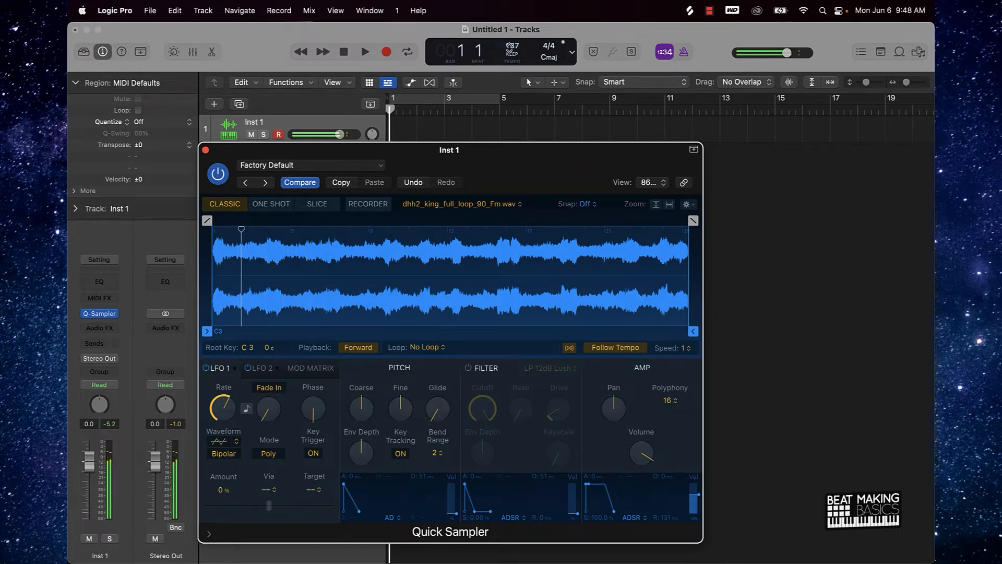
Step: Audition the loaded sample in Quick Sampler with Flex off, and turn Flex on again
{"action": "left_click", "coordinate": [568, 348]}
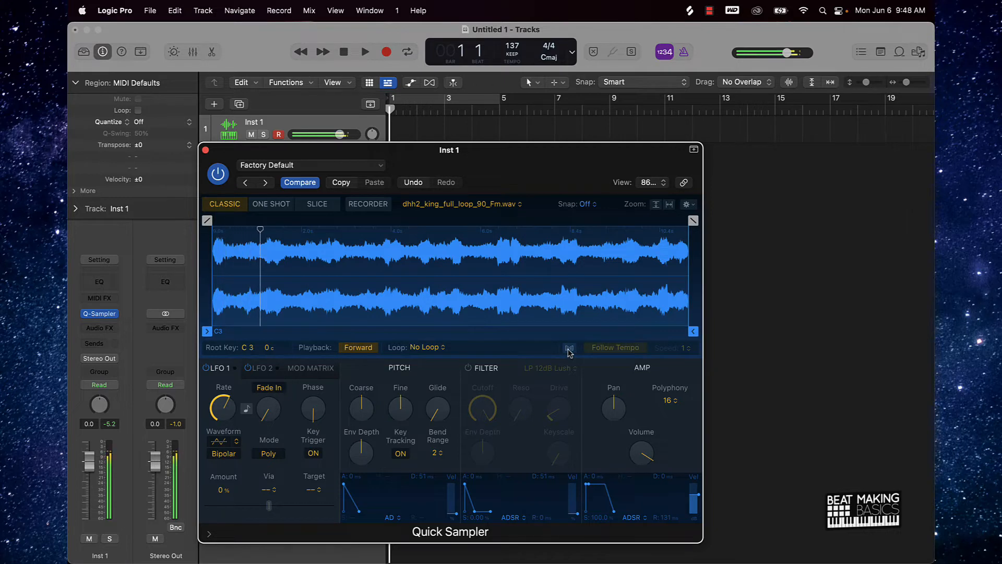
{"action": "left_click", "coordinate": [569, 348]}
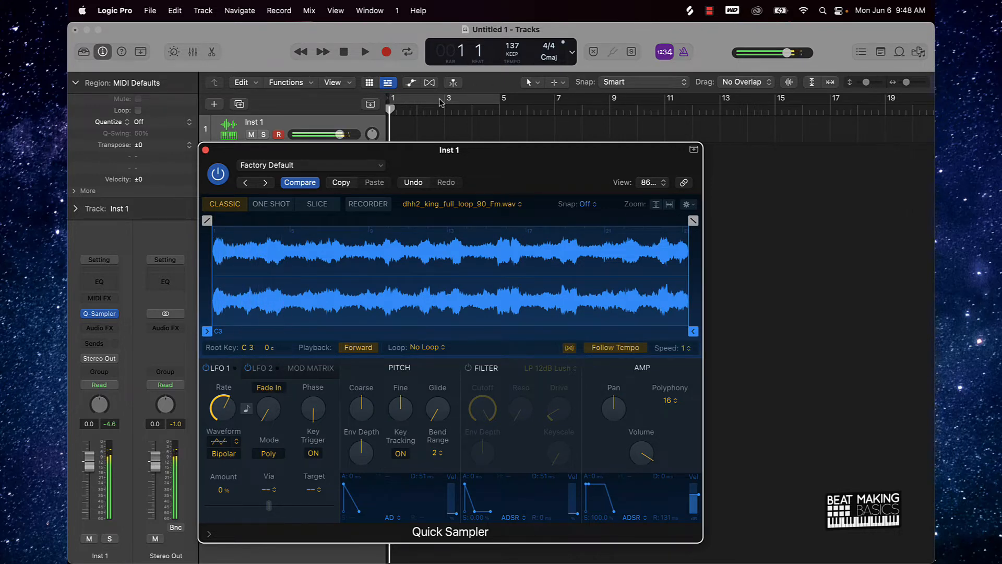
Step: Play the sample against the metronome over a cycled bar 1 to 5 range, stop playback and turn cycling off
{"action": "key", "text": "c"}
{"action": "left_click", "coordinate": [515, 44]}
{"action": "left_click", "coordinate": [364, 52]}
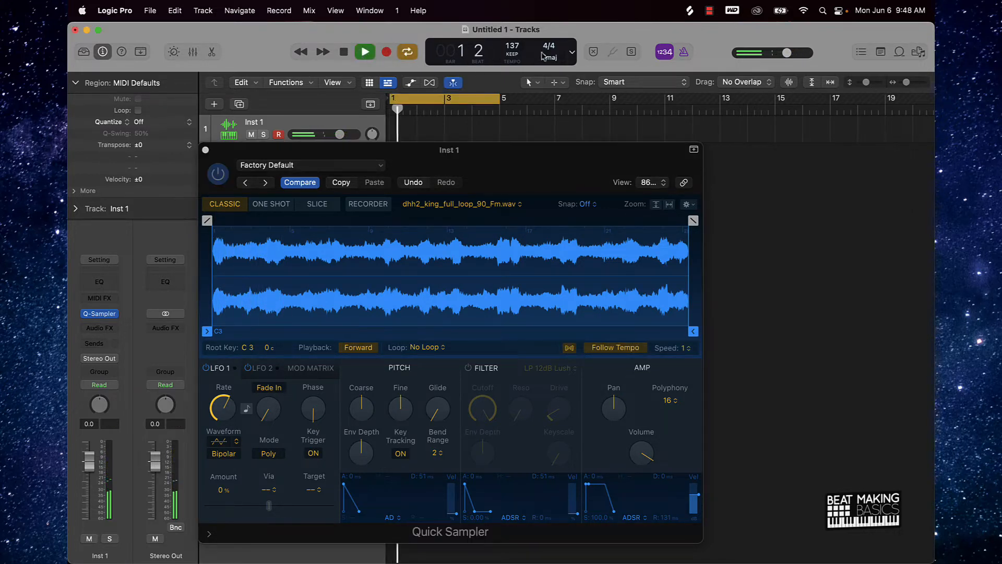
{"action": "left_click", "coordinate": [681, 53]}
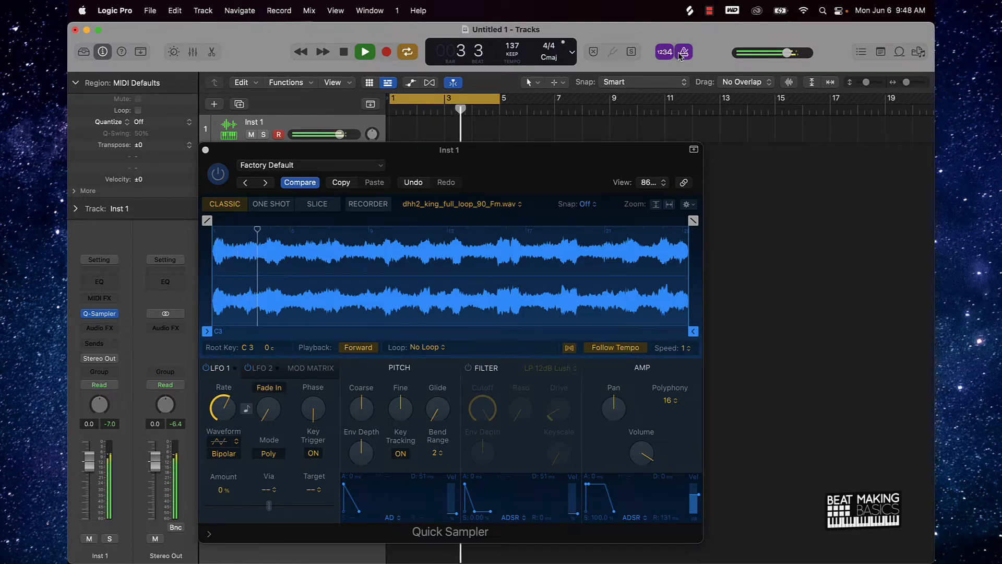
{"action": "key", "text": "space"}
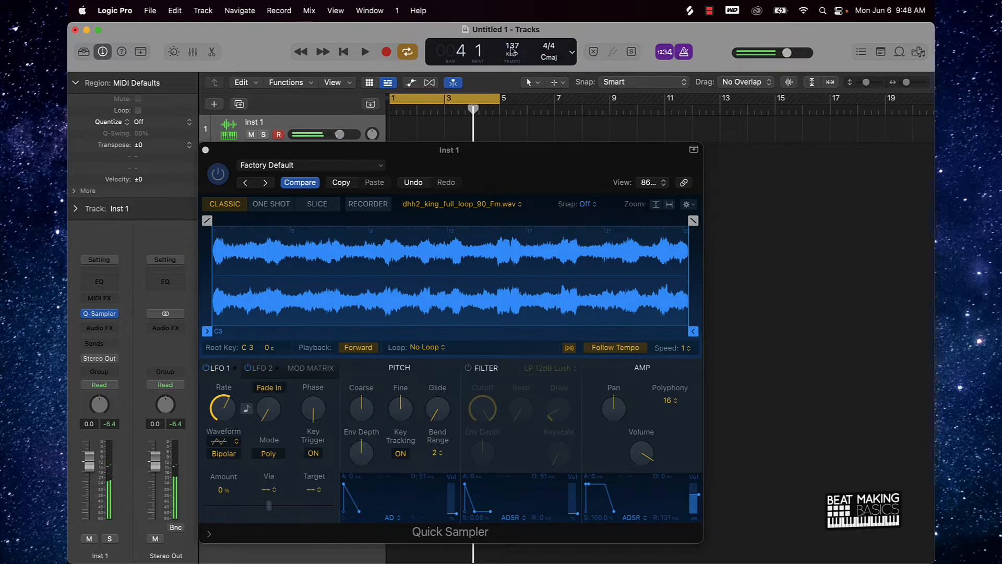
{"action": "left_click", "coordinate": [475, 103]}
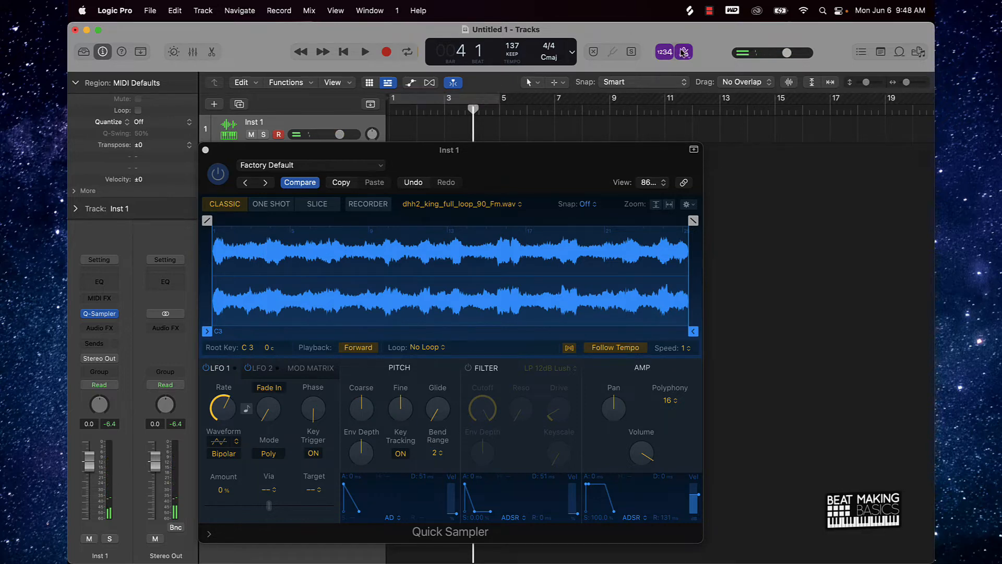
Step: Move the Quick Sampler window down to uncover the track area and return the playhead to bar 1
{"action": "left_click_drag", "start_coordinate": [566, 164], "coordinate": [615, 216]}
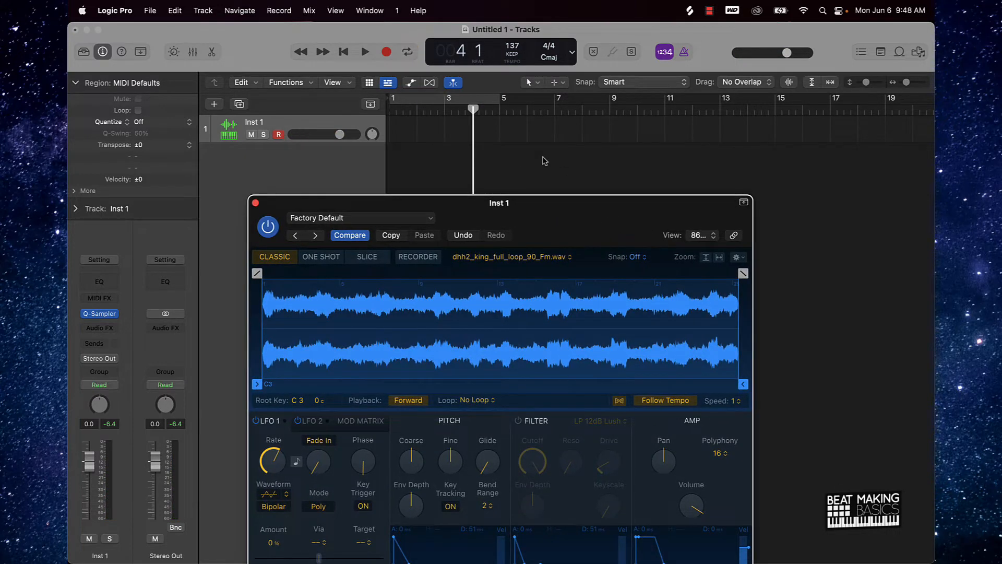
{"action": "key", "text": "Return"}
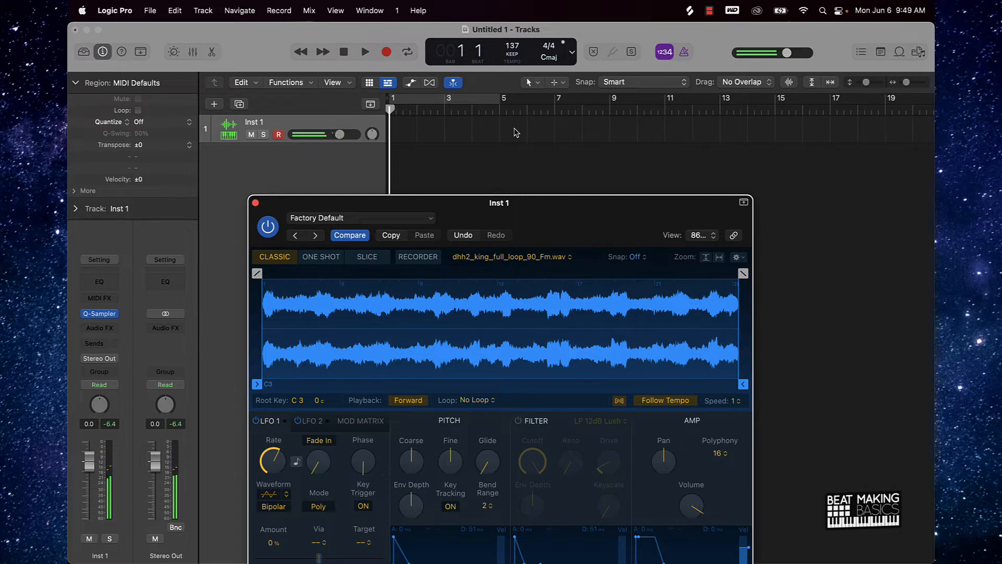
Step: Open Musical Typing, raise its octave to C3, trigger the sample to audition it, and close Musical Typing
{"action": "key", "text": "super+k"}
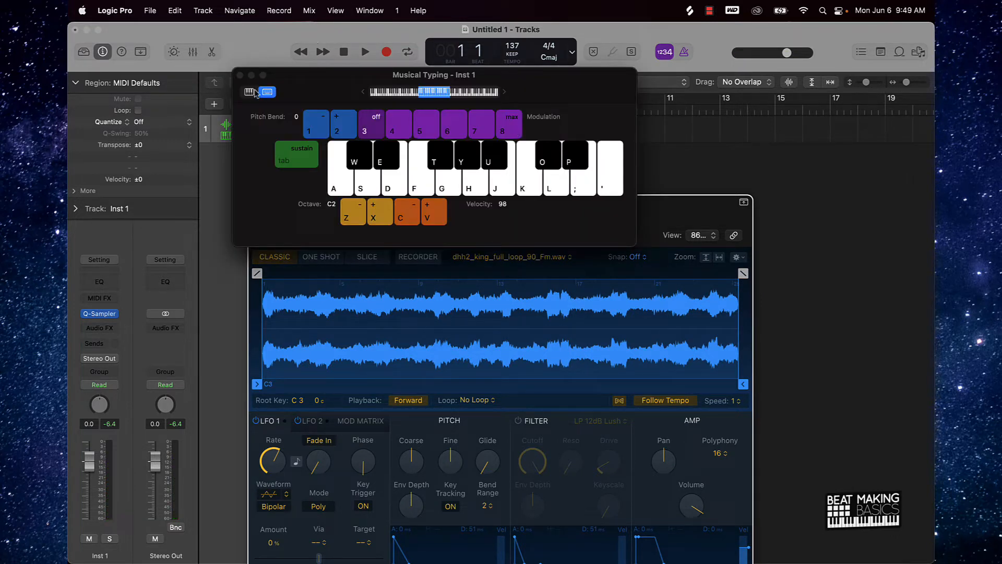
{"action": "key", "text": "a"}
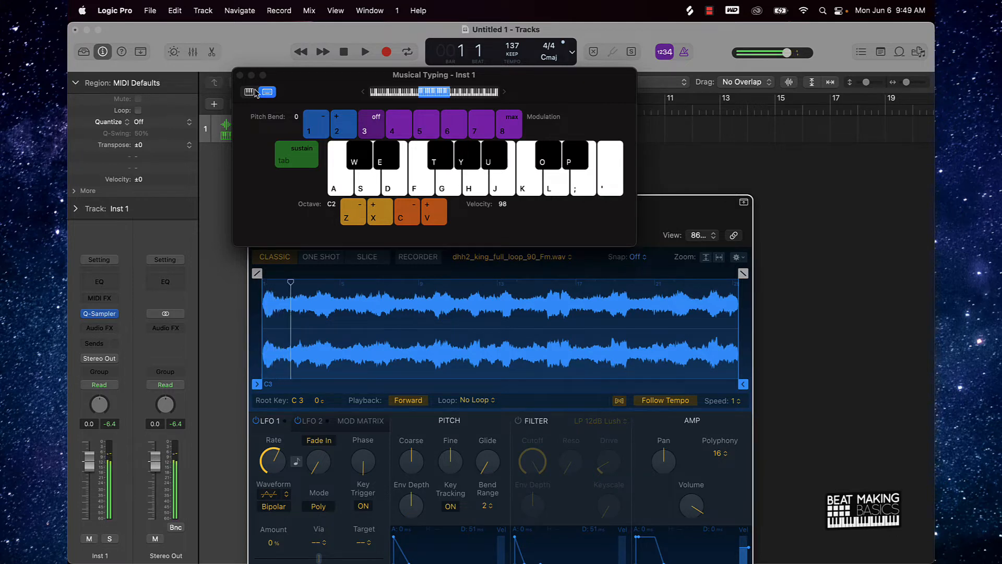
{"action": "left_click", "coordinate": [379, 219]}
{"action": "key", "text": "t"}
{"action": "key", "text": "t"}
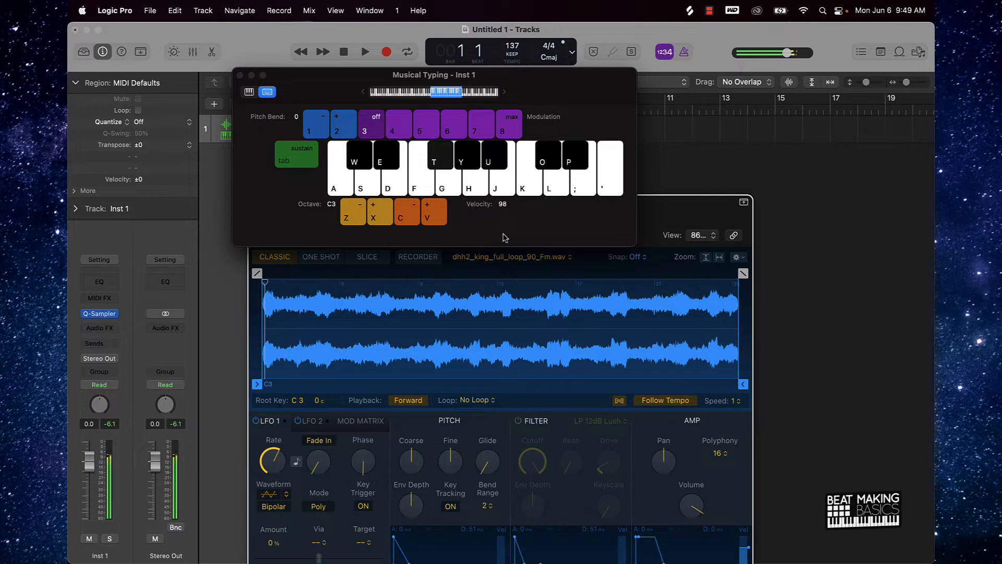
{"action": "left_click", "coordinate": [240, 75]}
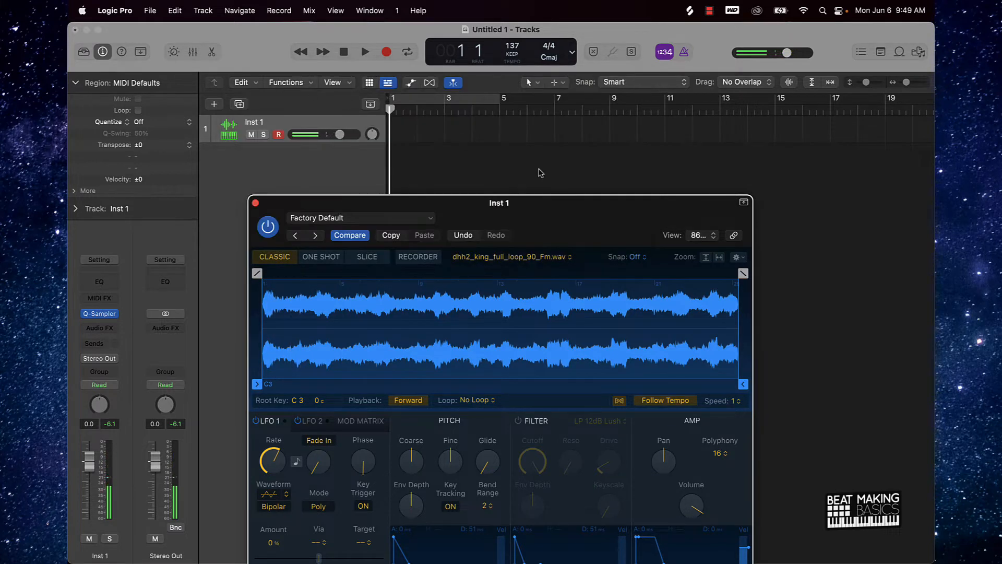
Step: Record one sustained trigger of the full sample on the Inst 1 track from bar 1
{"action": "key", "text": "r"}
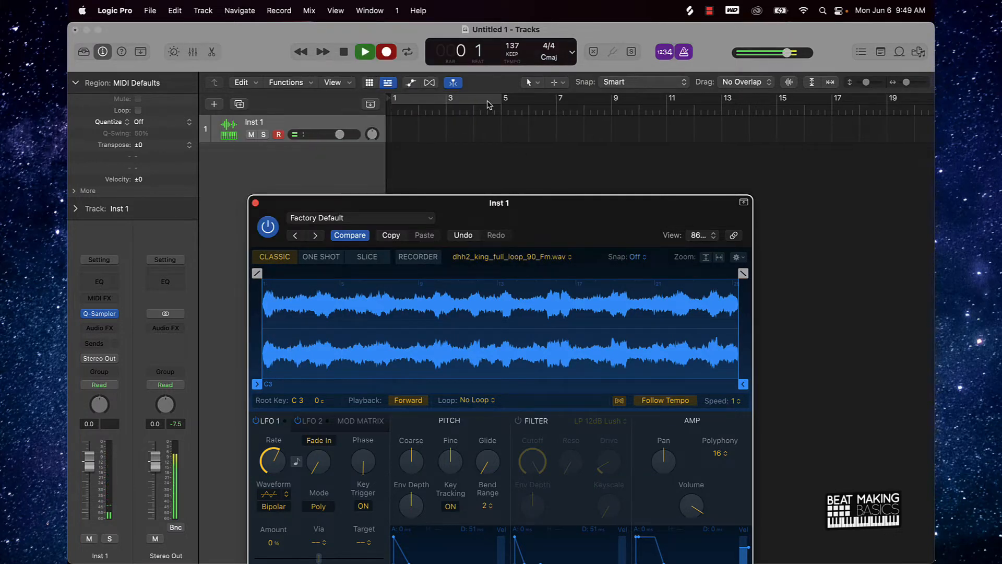
{"action": "key", "text": "t"}
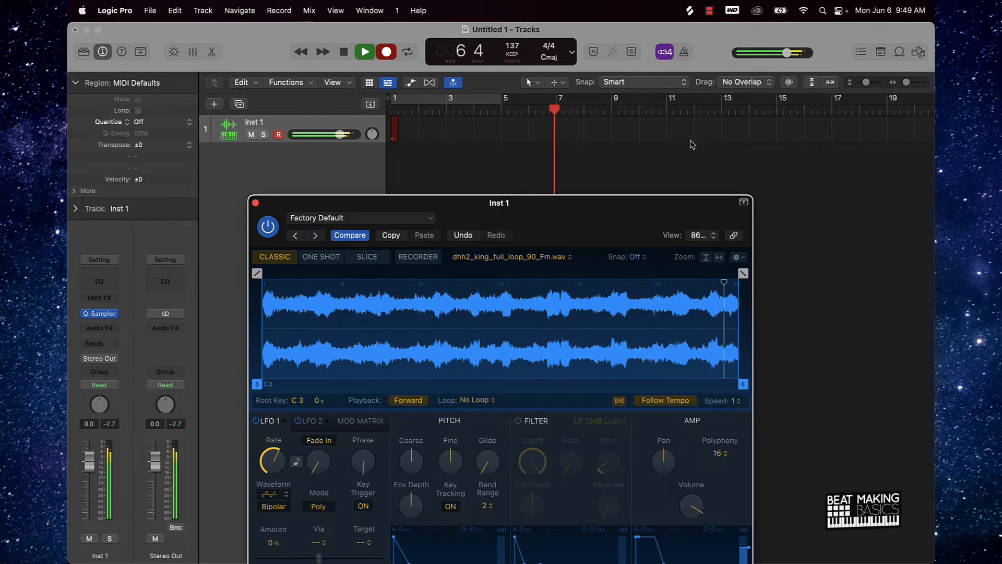
{"action": "key", "text": "space"}
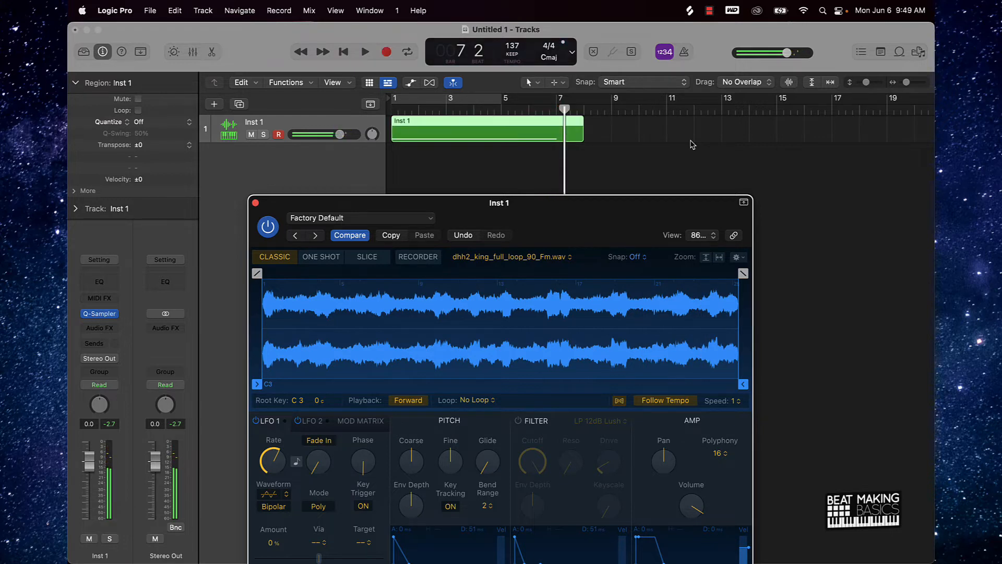
Step: Open the recorded Inst 1 region in the Piano Roll and close the Quick Sampler window
{"action": "double_click", "coordinate": [562, 139]}
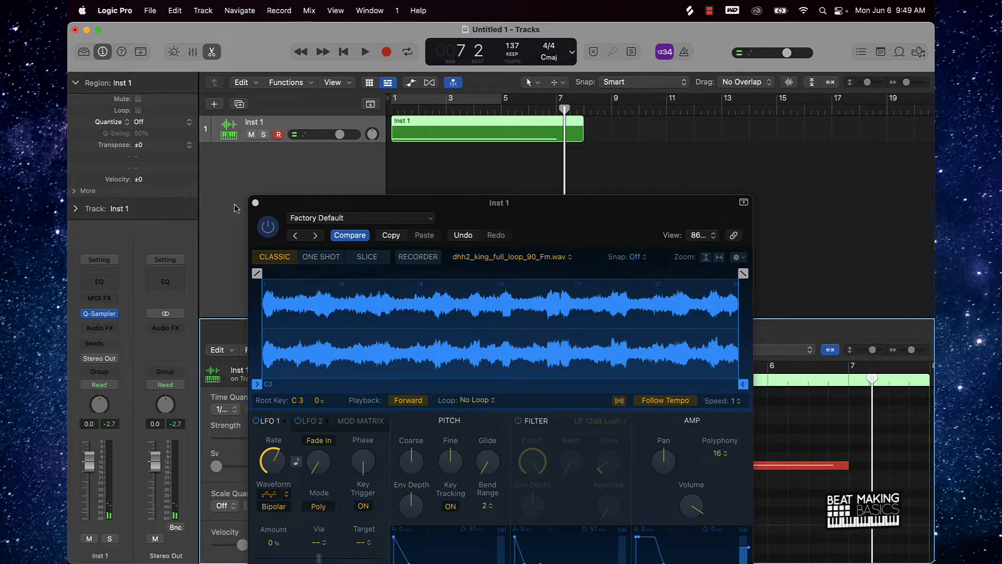
{"action": "left_click", "coordinate": [255, 203]}
{"action": "left_click", "coordinate": [417, 189]}
Step: Bounce the Inst 1 region in place to a new track as Inst 1_bip, muting the source and leaving normalization off
{"action": "left_click", "coordinate": [446, 128]}
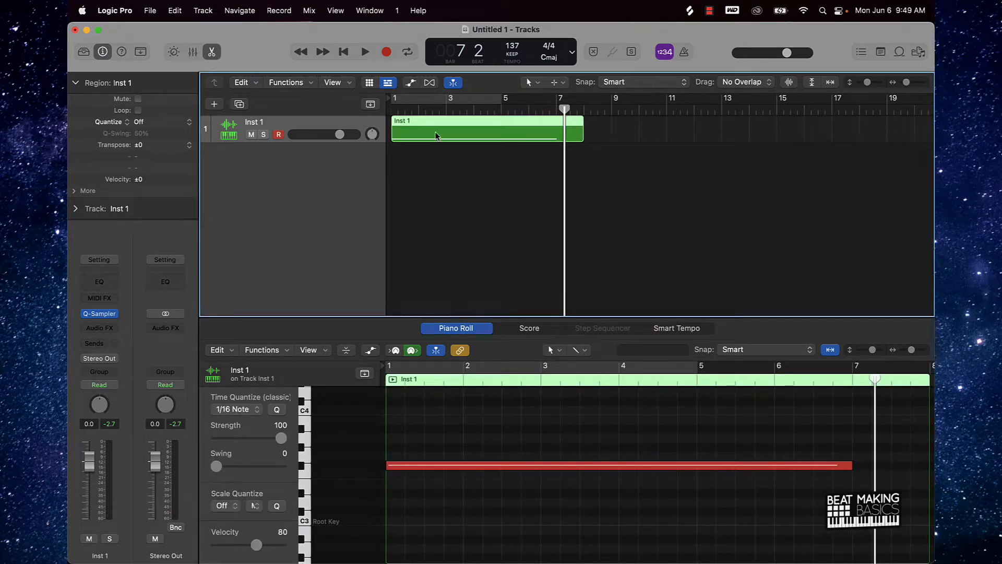
{"action": "right_click", "coordinate": [436, 134]}
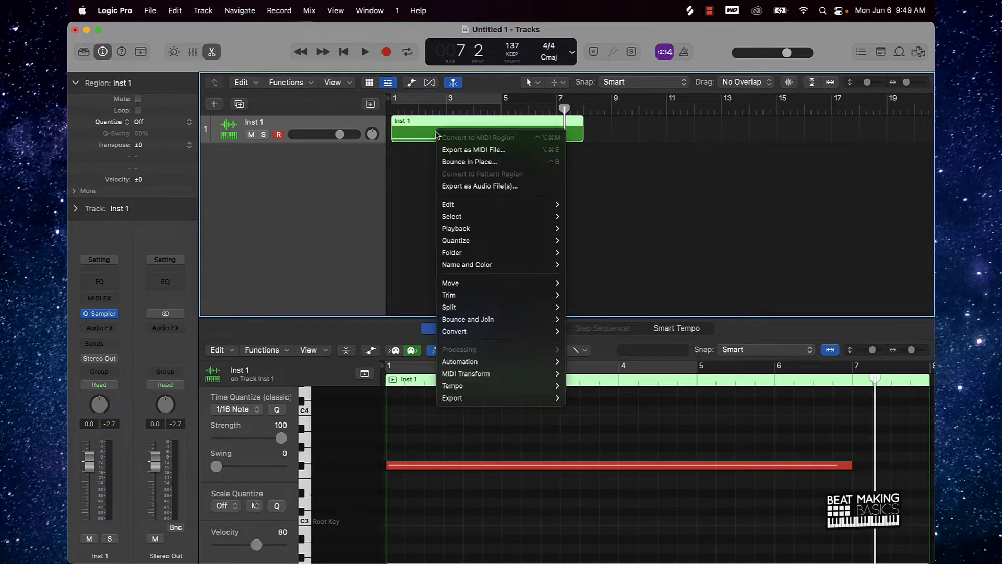
{"action": "left_click", "coordinate": [468, 163]}
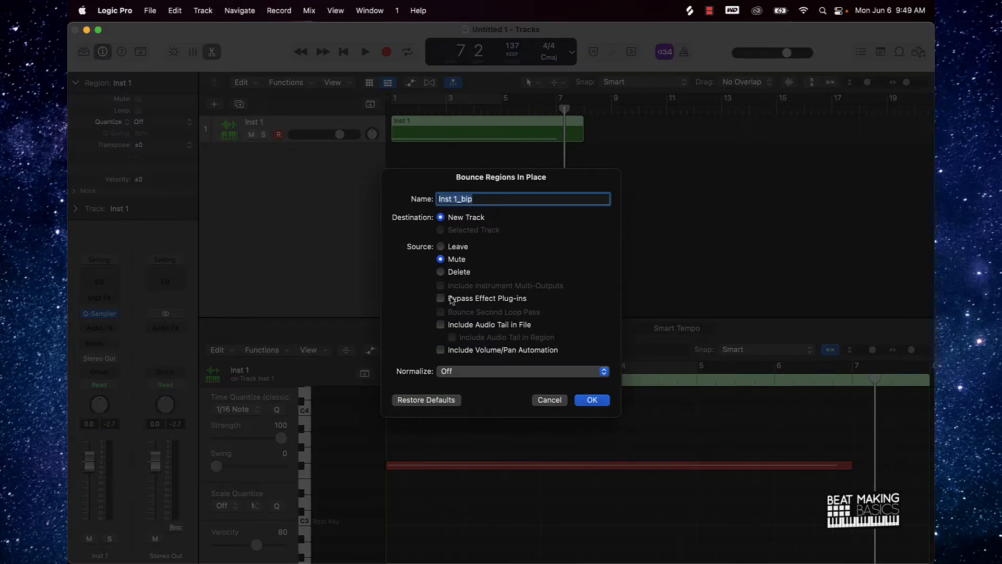
{"action": "left_click", "coordinate": [592, 400]}
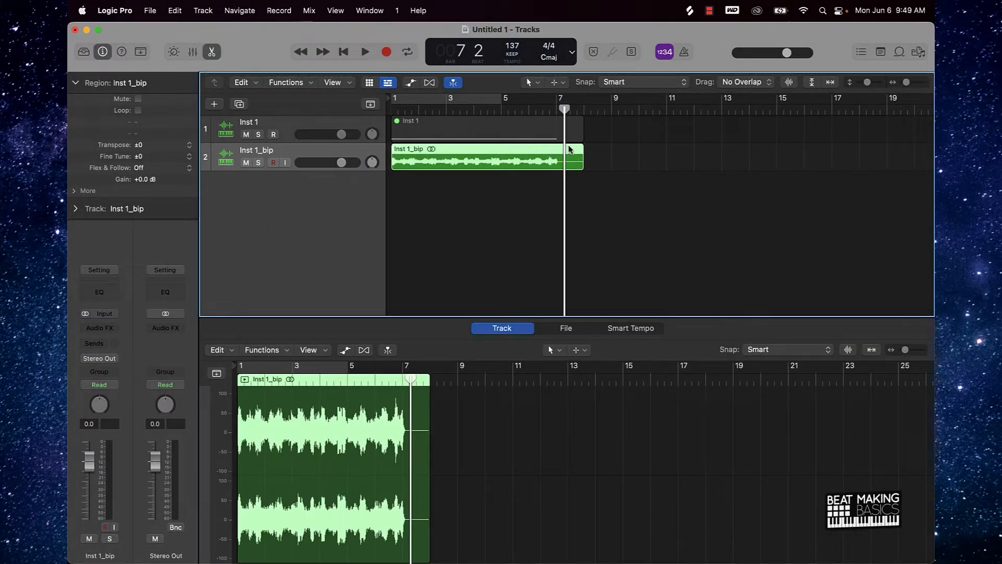
Step: Split the Inst 1_bip region just after bar 7 where the audio ends and delete the silent remainder
{"action": "key", "text": "super+Right"}
{"action": "key", "text": "super+Right"}
{"action": "key", "text": "super+Right"}
{"action": "key", "text": "super+Right"}
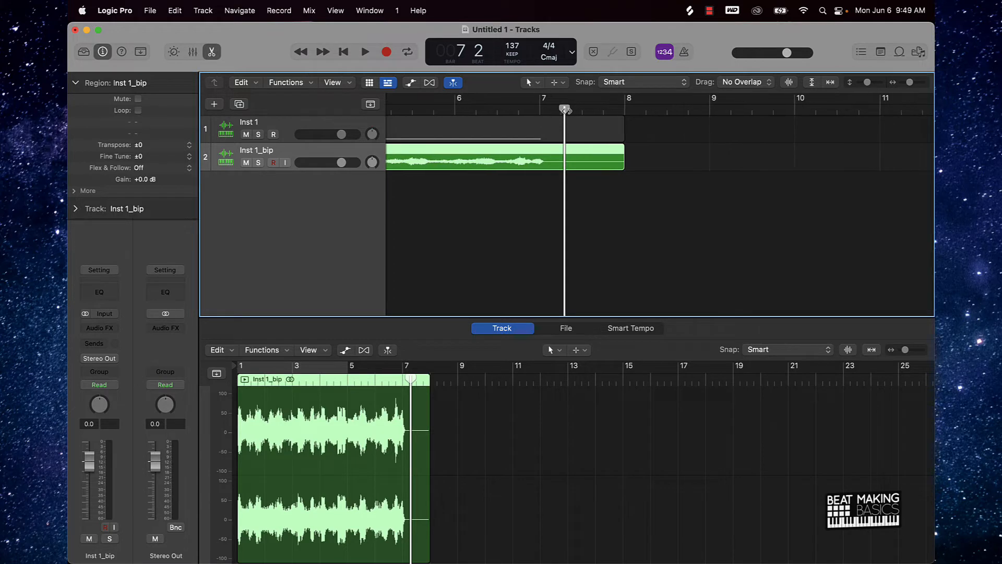
{"action": "left_click_drag", "start_coordinate": [567, 109], "coordinate": [538, 114]}
{"action": "key", "text": "super+Right"}
{"action": "key", "text": "super+Right"}
{"action": "key", "text": "super+Right"}
{"action": "key", "text": "super+Right"}
{"action": "key", "text": "super+Right"}
{"action": "key", "text": "super+Right"}
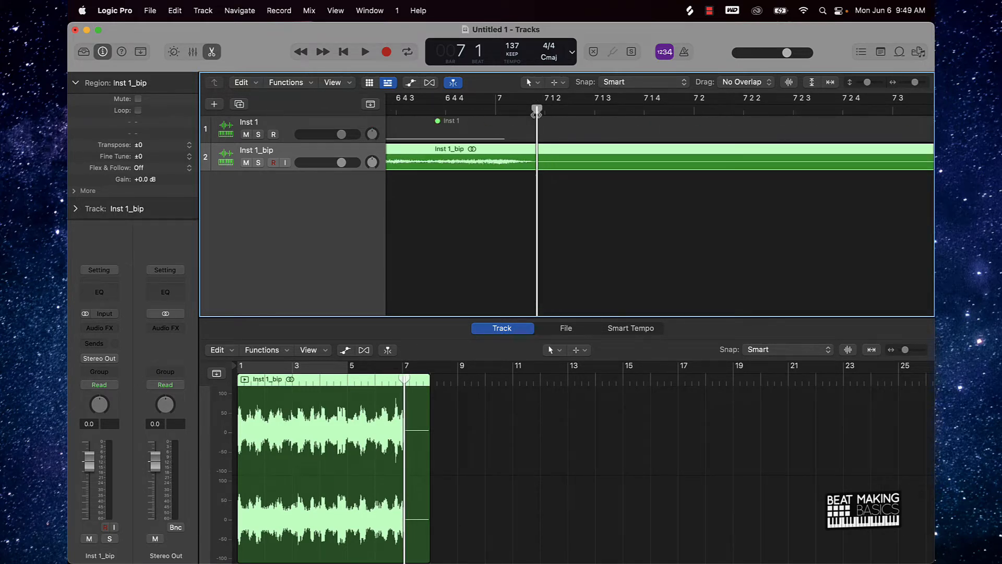
{"action": "key", "text": "super+t"}
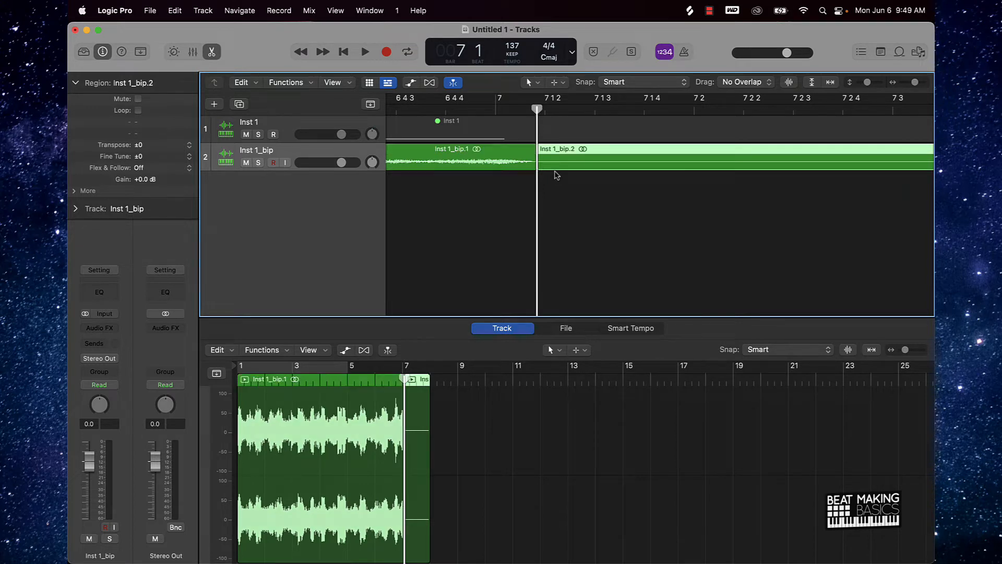
{"action": "key", "text": "Delete"}
Step: Turn on cycling with a range from bar 1 to bar 9
{"action": "scroll", "coordinate": [542, 191], "scroll_direction": "down", "scroll_amount": 10}
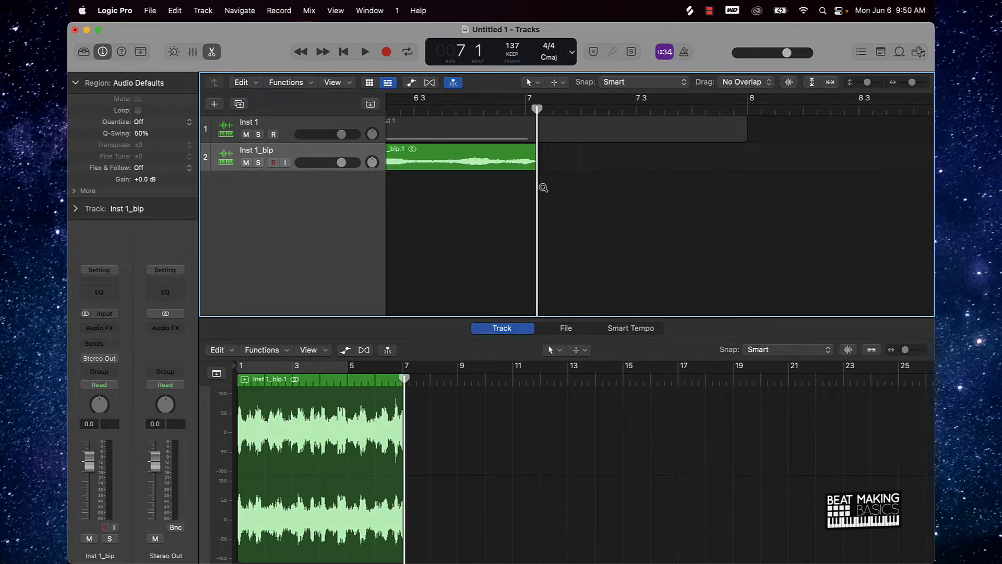
{"action": "scroll", "coordinate": [540, 182], "scroll_direction": "up", "scroll_amount": 8}
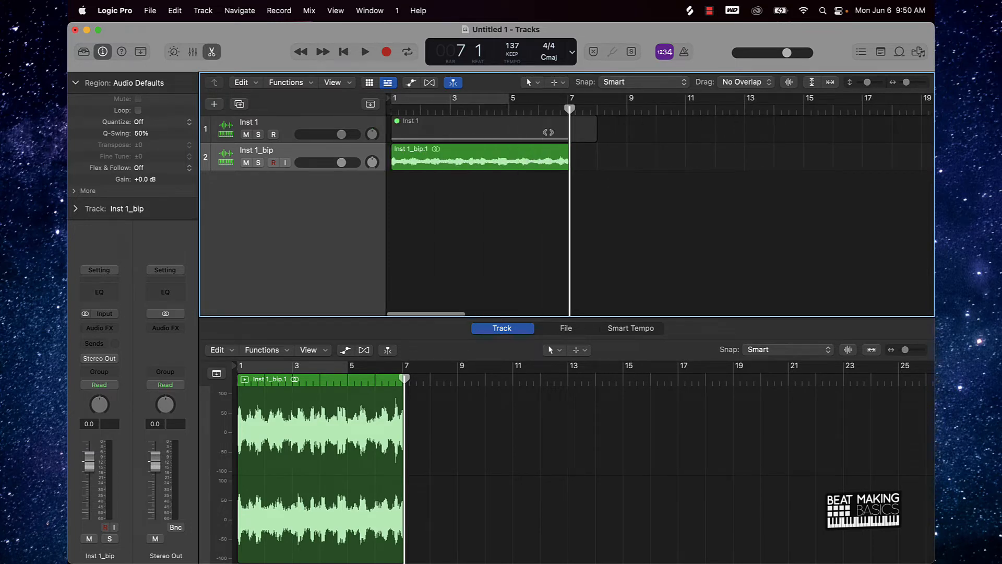
{"action": "left_click", "coordinate": [489, 104]}
{"action": "left_click_drag", "start_coordinate": [510, 104], "coordinate": [626, 107]}
Step: Show the Flex controls and enable Flex on the Inst 1_bip track in Slicing (Auto) mode
{"action": "left_click", "coordinate": [534, 168]}
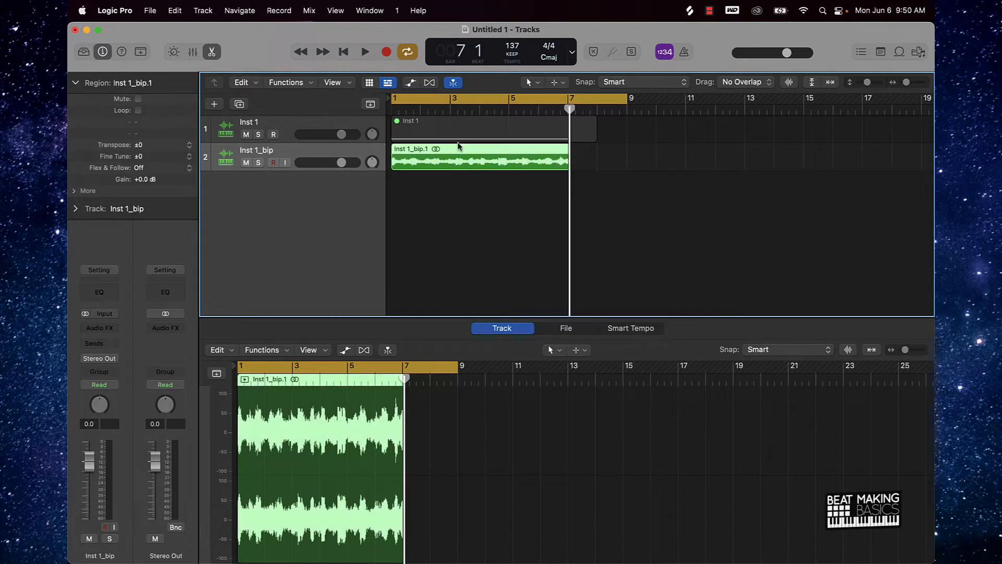
{"action": "left_click", "coordinate": [429, 84]}
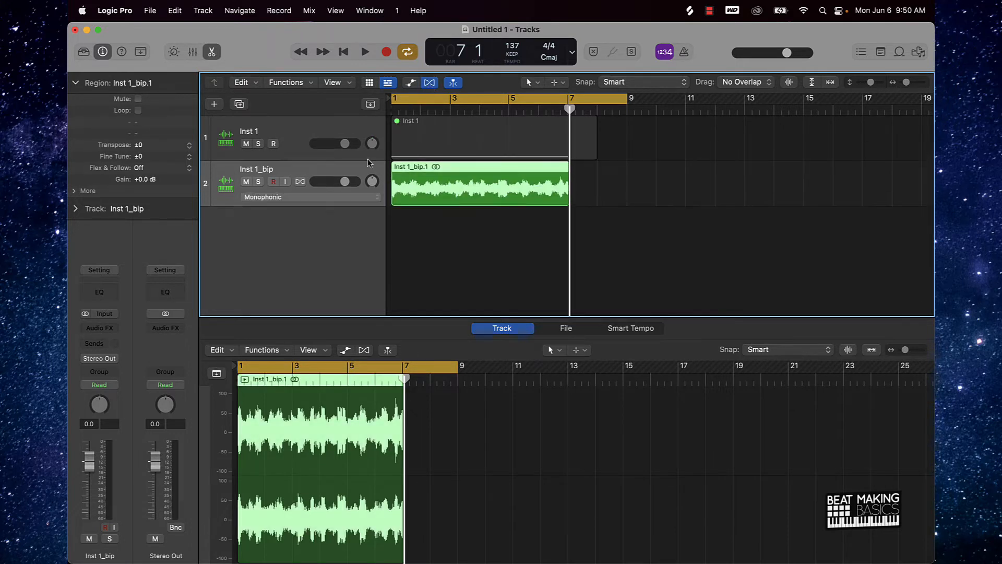
{"action": "left_click", "coordinate": [301, 182]}
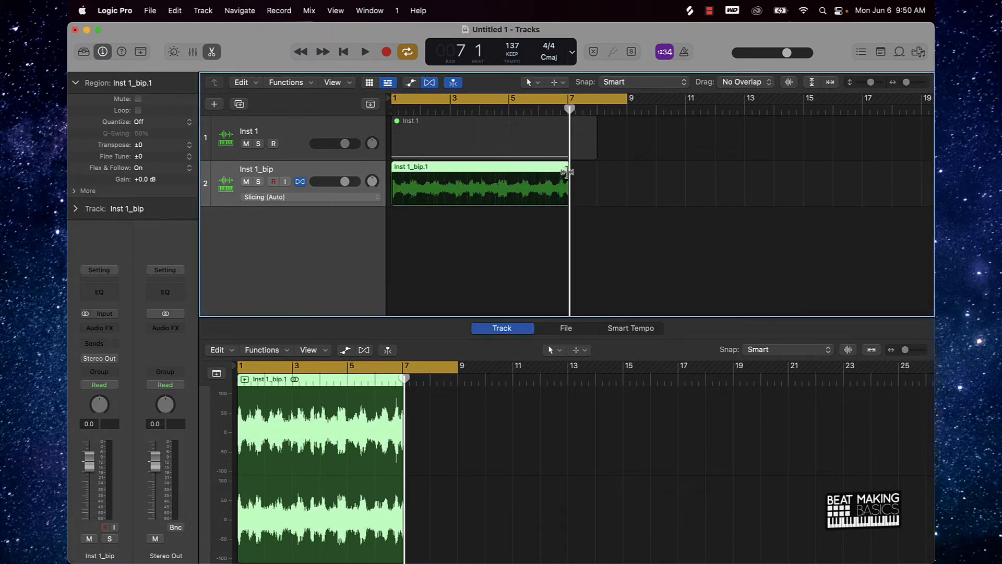
Step: Stretch the trimmed Inst 1_bip region to end at bar 9 and play it from the start against the metronome
{"action": "left_click_drag", "start_coordinate": [567, 171], "coordinate": [626, 171]}
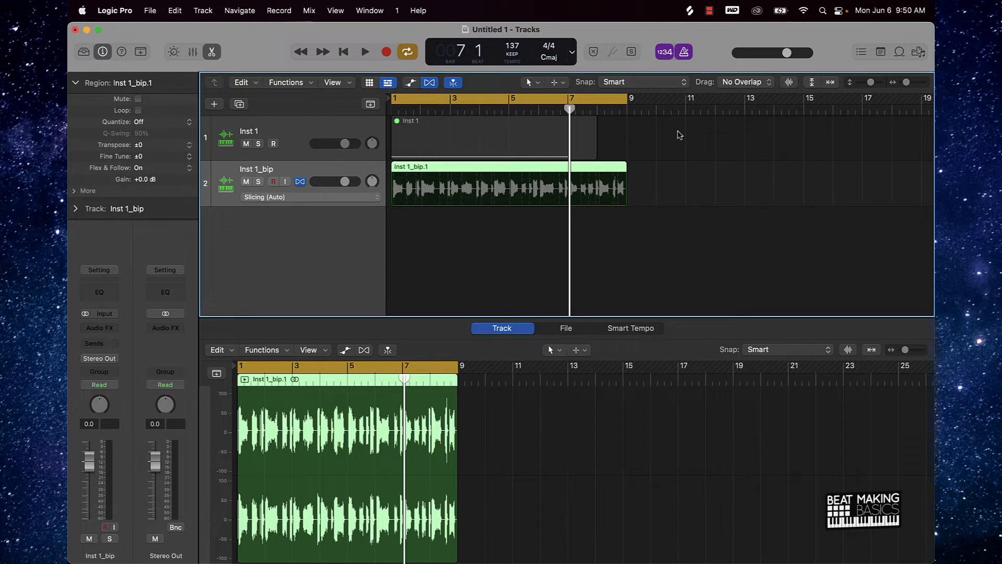
{"action": "key", "text": "Return"}
{"action": "key", "text": "space"}
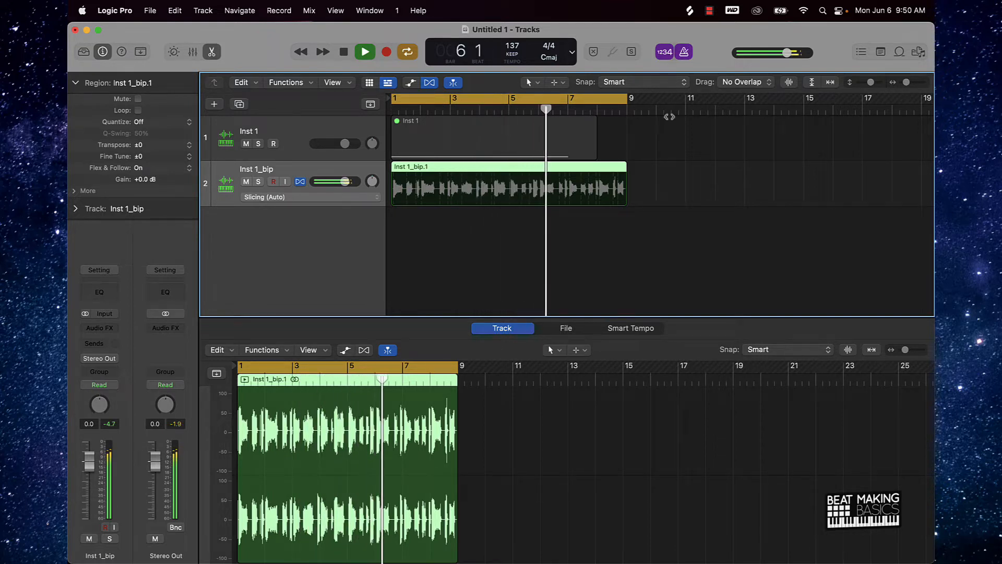
Step: Lower the Inst 1_bip track volume to about -7.6 dB, stop playback and undo the region stretch
{"action": "left_click_drag", "start_coordinate": [345, 182], "coordinate": [333, 182]}
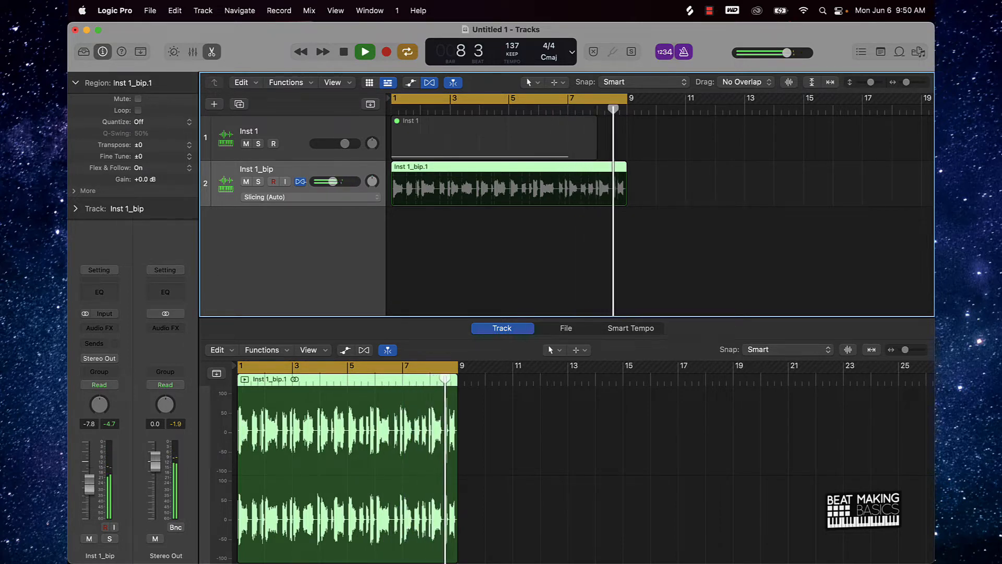
{"action": "key", "text": "space"}
{"action": "key", "text": "super+z"}
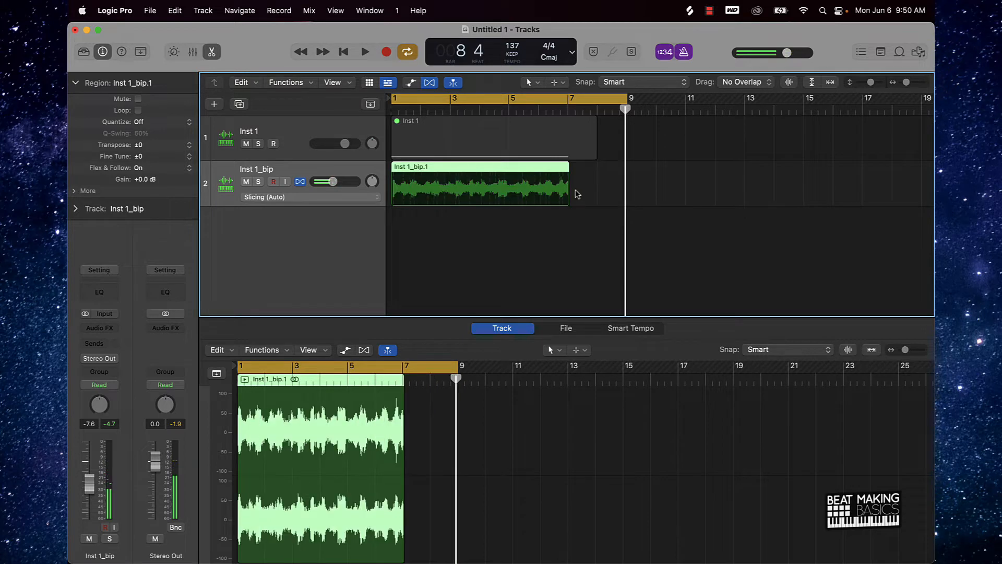
Step: Compress the Inst 1_bip region to end at bar 5 and shorten the cycle range to match
{"action": "left_click_drag", "start_coordinate": [566, 166], "coordinate": [508, 166]}
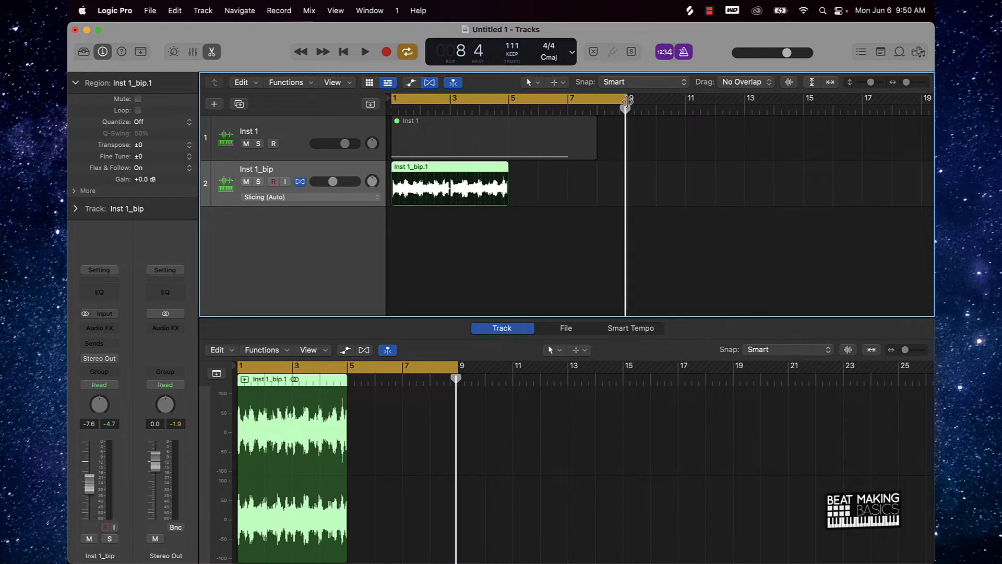
{"action": "left_click_drag", "start_coordinate": [627, 100], "coordinate": [509, 102]}
Step: Set the project tempo to 105 BPM, loop the compressed region against the metronome and examine its waveform up close
{"action": "key", "text": "space"}
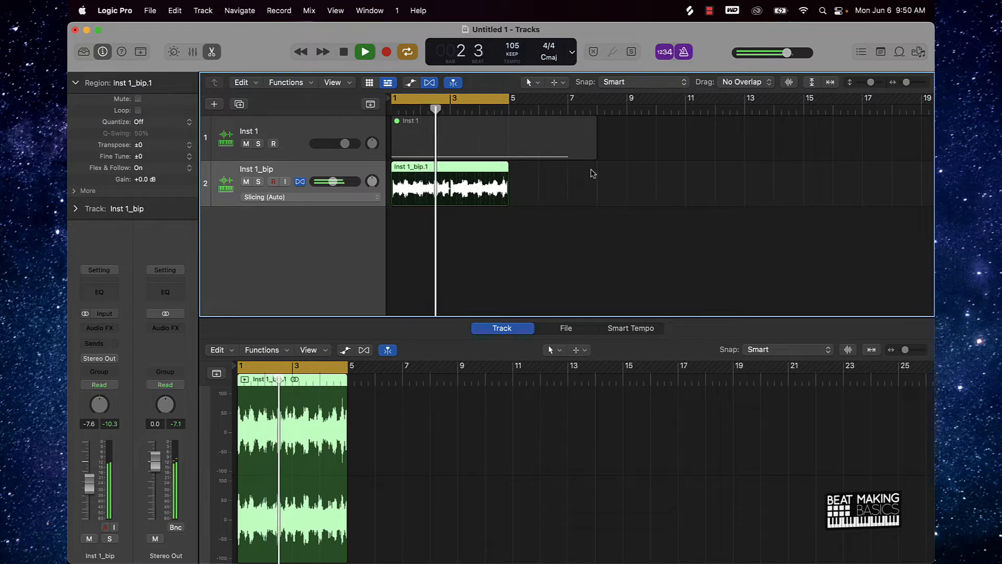
{"action": "key", "text": "super+Right"}
{"action": "key", "text": "super+Right"}
{"action": "key", "text": "super+Right"}
{"action": "key", "text": "super+Right"}
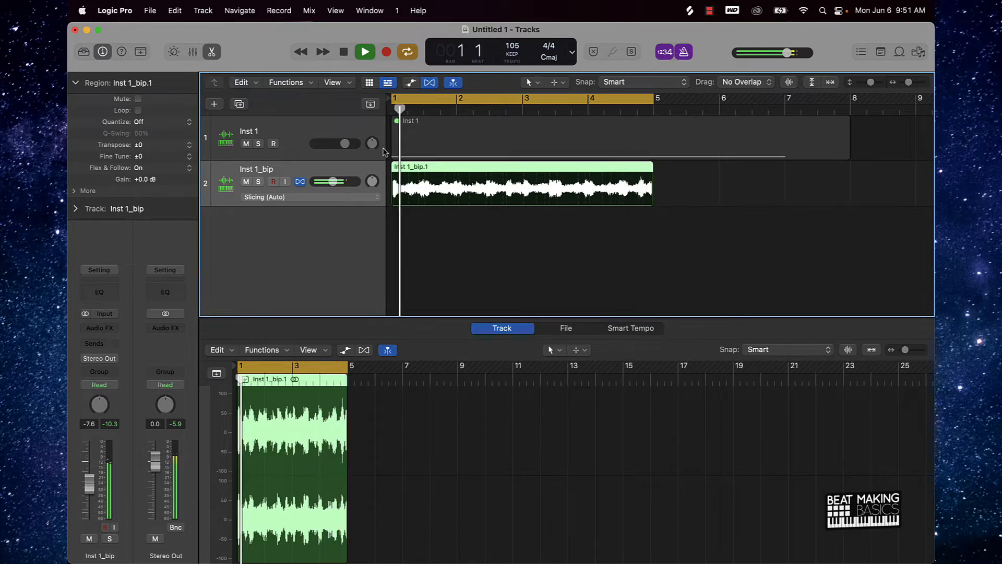
Step: Stop playback and load the Inst 1_bip.1 region into a new Quick Sampler (Original) track
{"action": "key", "text": "space"}
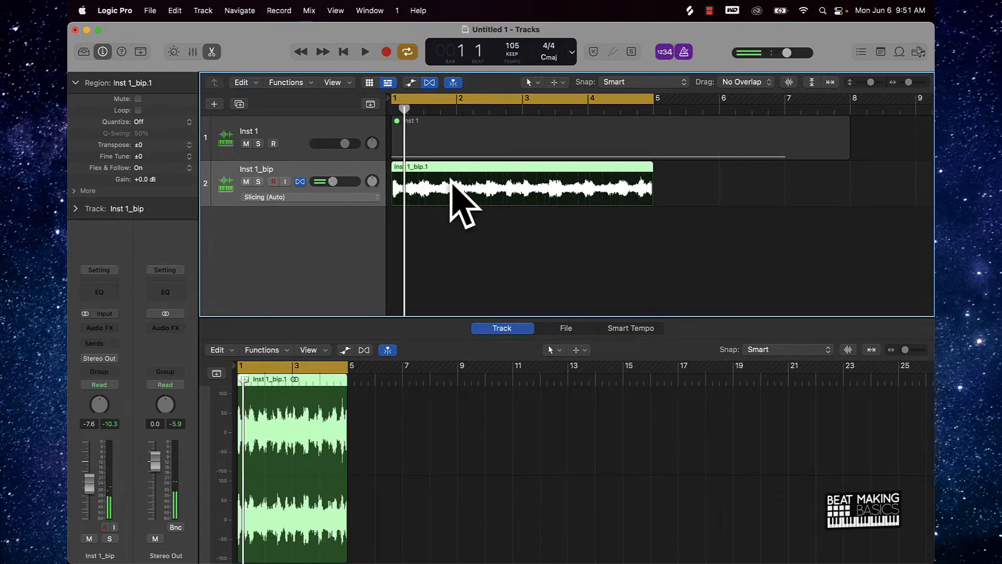
{"action": "left_click_drag", "start_coordinate": [415, 171], "coordinate": [324, 290]}
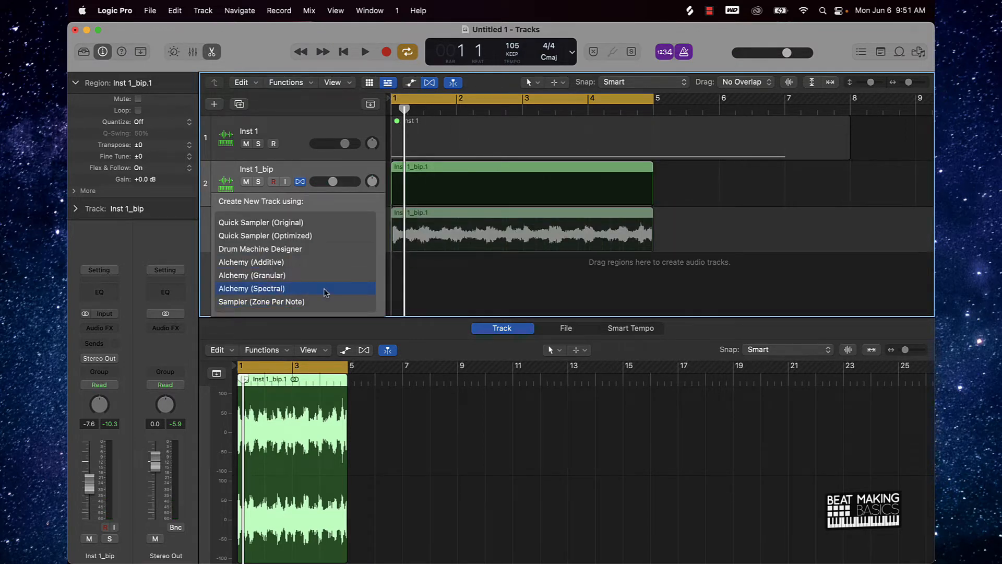
{"action": "left_click", "coordinate": [270, 224]}
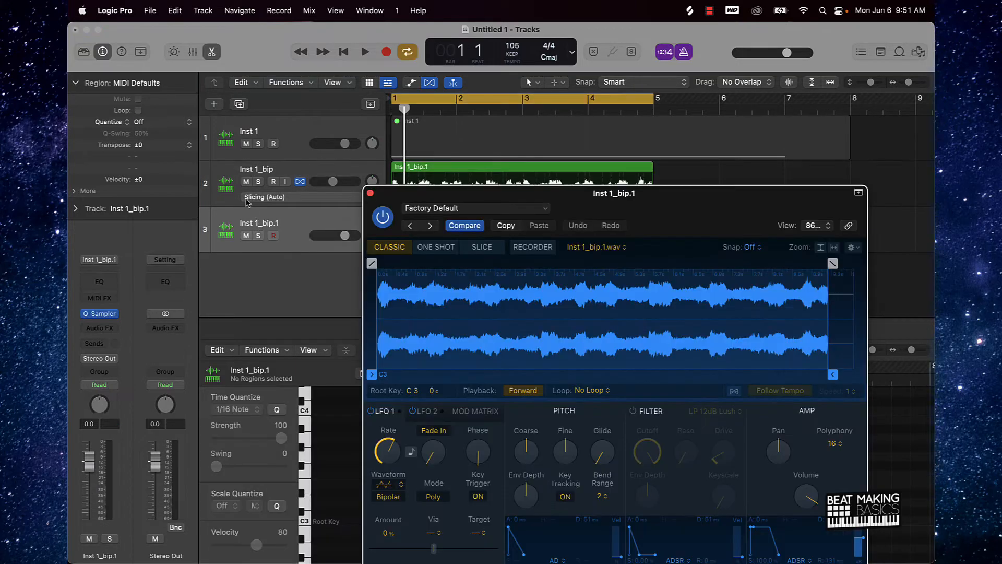
Step: Mute the Inst 1 and Inst 1_bip tracks and enable Flex with Follow Tempo in Quick Sampler
{"action": "left_click", "coordinate": [246, 181]}
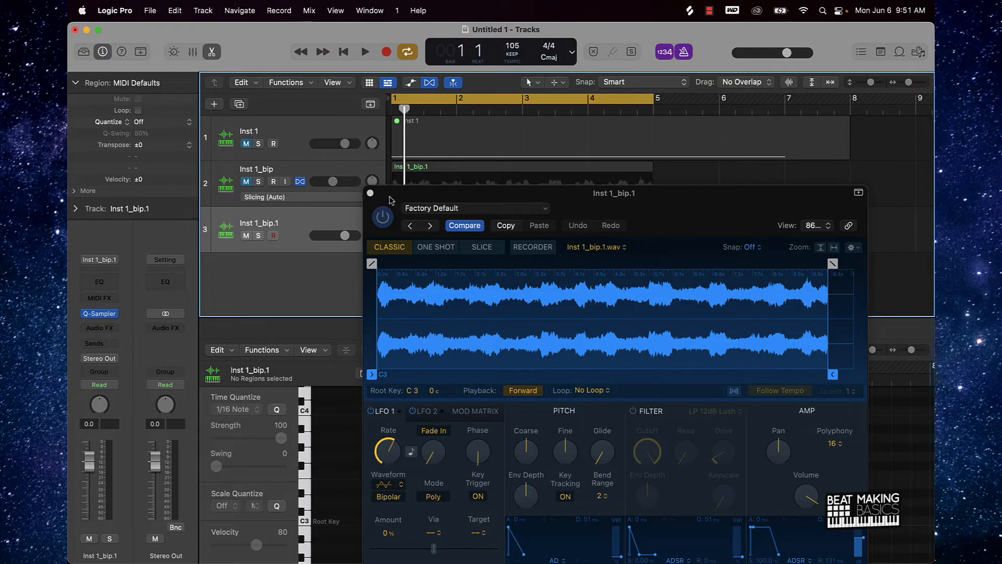
{"action": "left_click", "coordinate": [212, 52]}
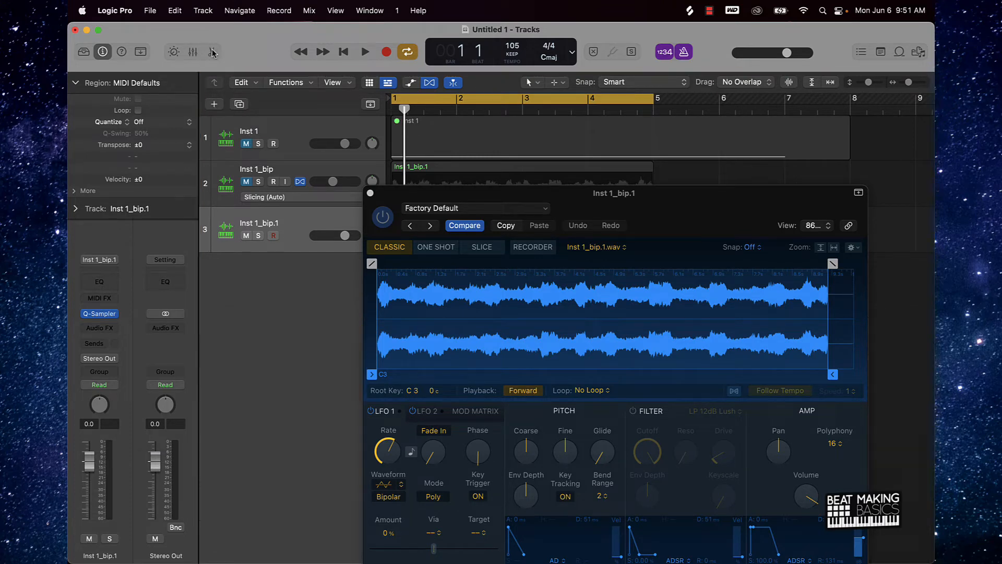
{"action": "left_click_drag", "start_coordinate": [578, 193], "coordinate": [600, 301]}
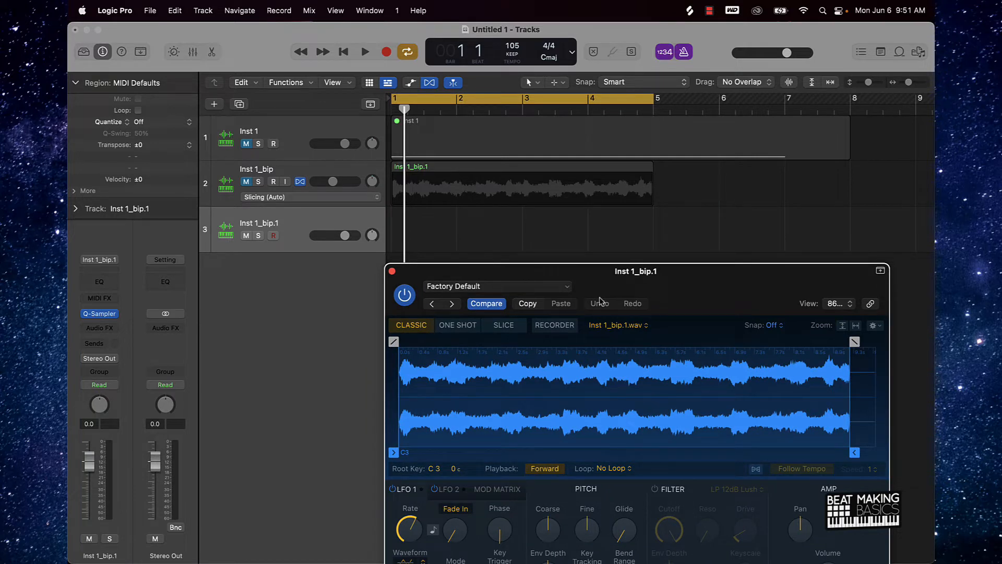
{"action": "left_click", "coordinate": [756, 470]}
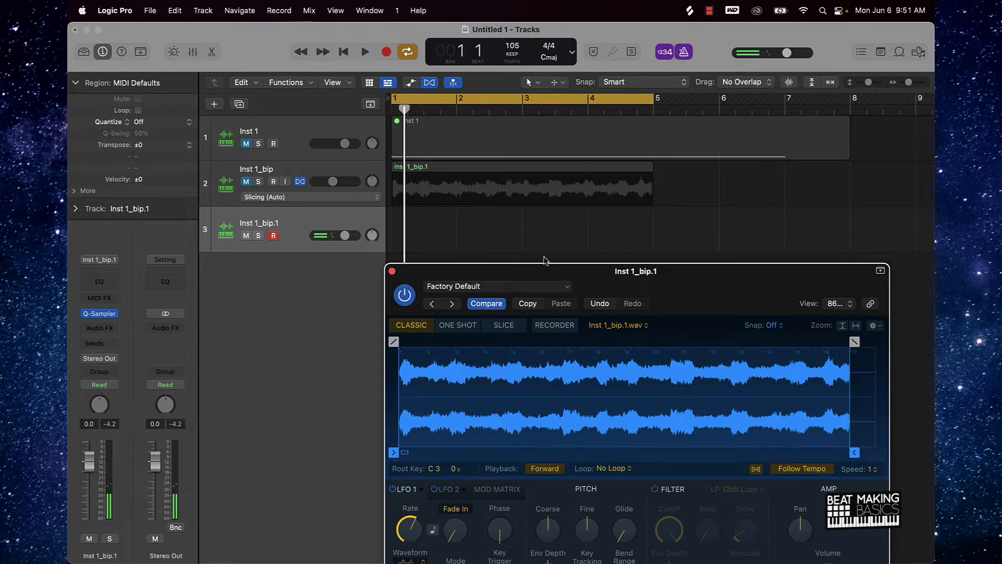
{"action": "left_click_drag", "start_coordinate": [435, 280], "coordinate": [437, 309]}
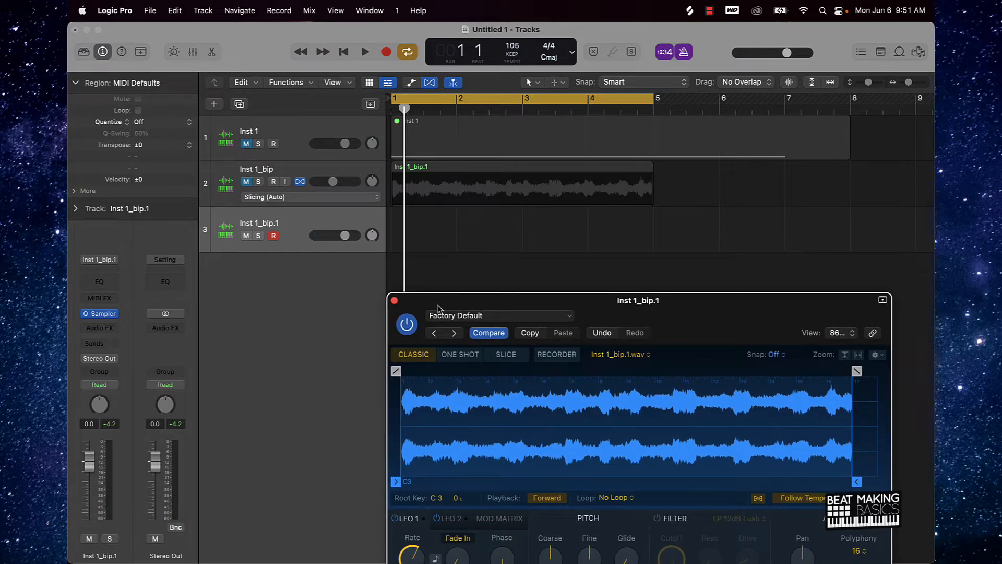
Step: Record one sustained C2 note over the four-bar cycle on the Quick Sampler track with the metronome on
{"action": "key", "text": "Return"}
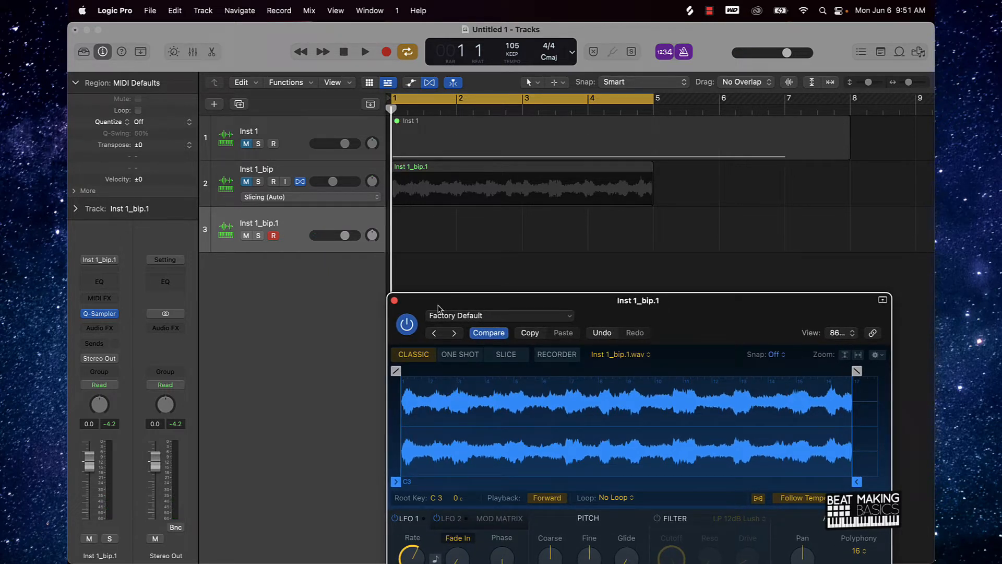
{"action": "key", "text": "r"}
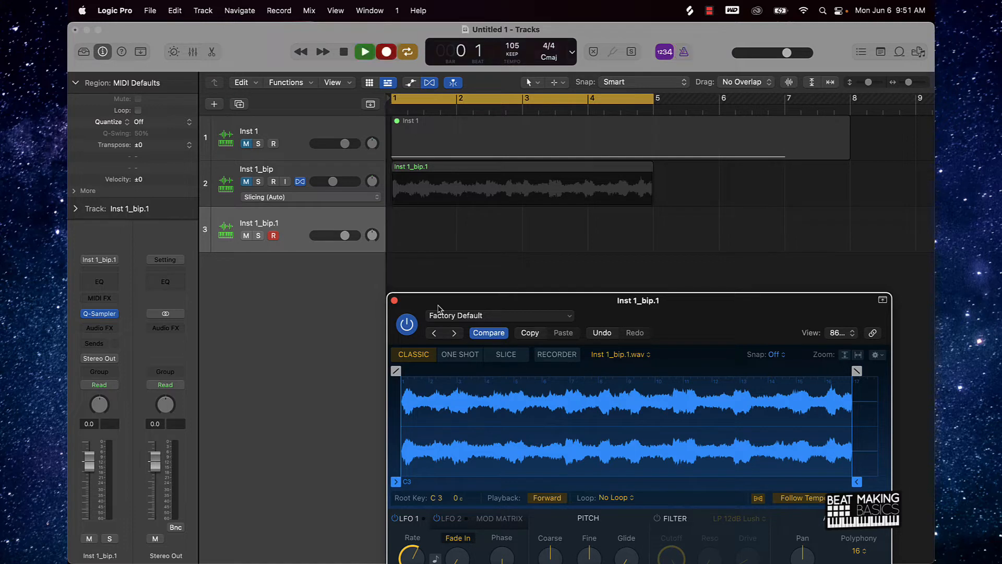
{"action": "left_click", "coordinate": [682, 52]}
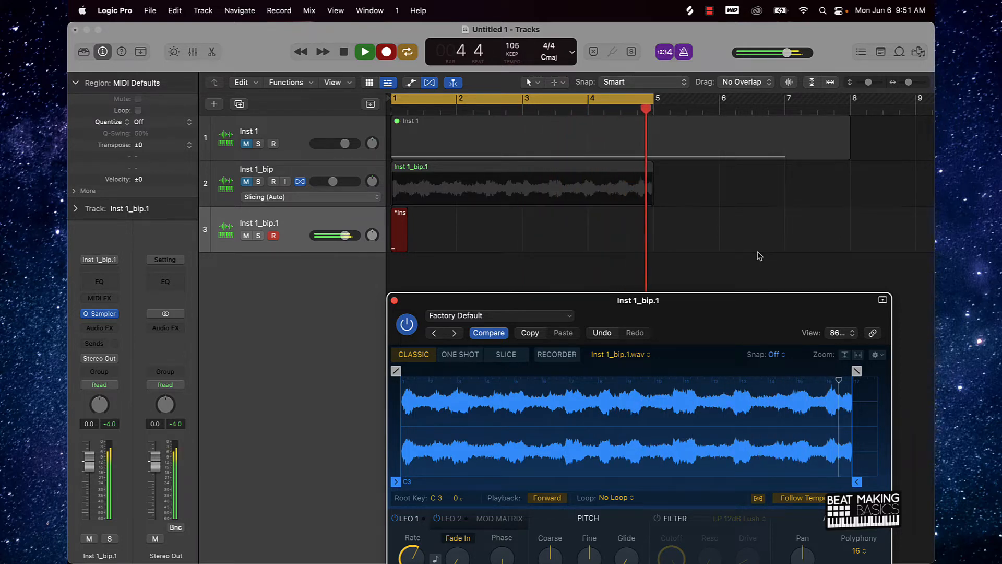
{"action": "key", "text": "space"}
{"action": "left_click", "coordinate": [632, 268]}
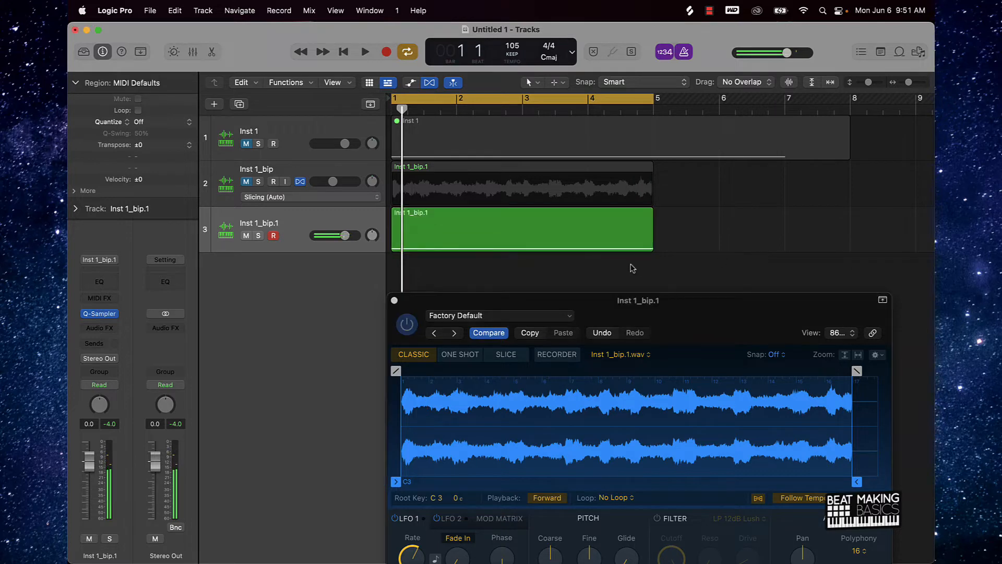
Step: Close the Quick Sampler window and open the recorded region in the Piano Roll to check its note
{"action": "left_click", "coordinate": [394, 300]}
{"action": "left_click", "coordinate": [440, 241]}
{"action": "double_click", "coordinate": [439, 239]}
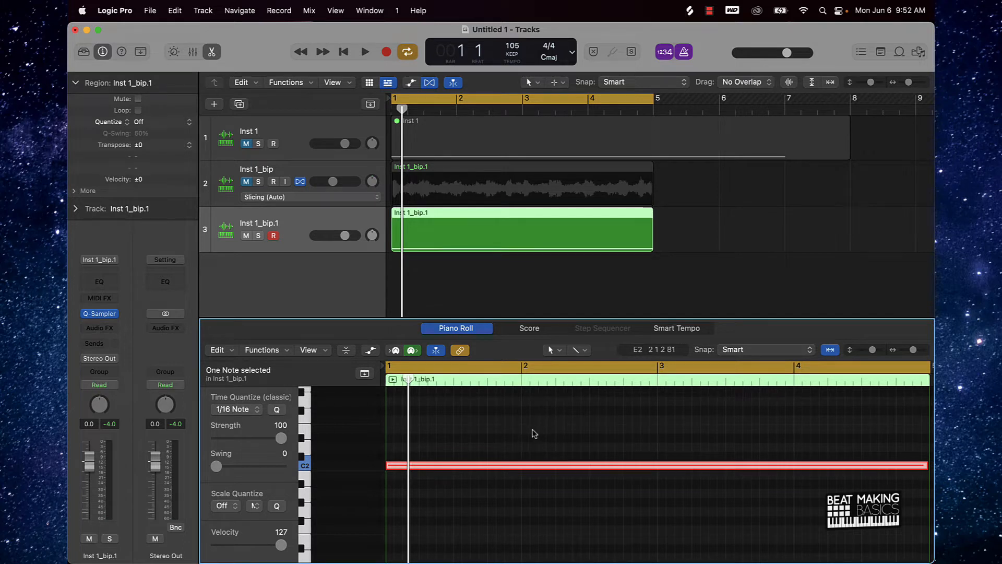
{"action": "left_click", "coordinate": [449, 270]}
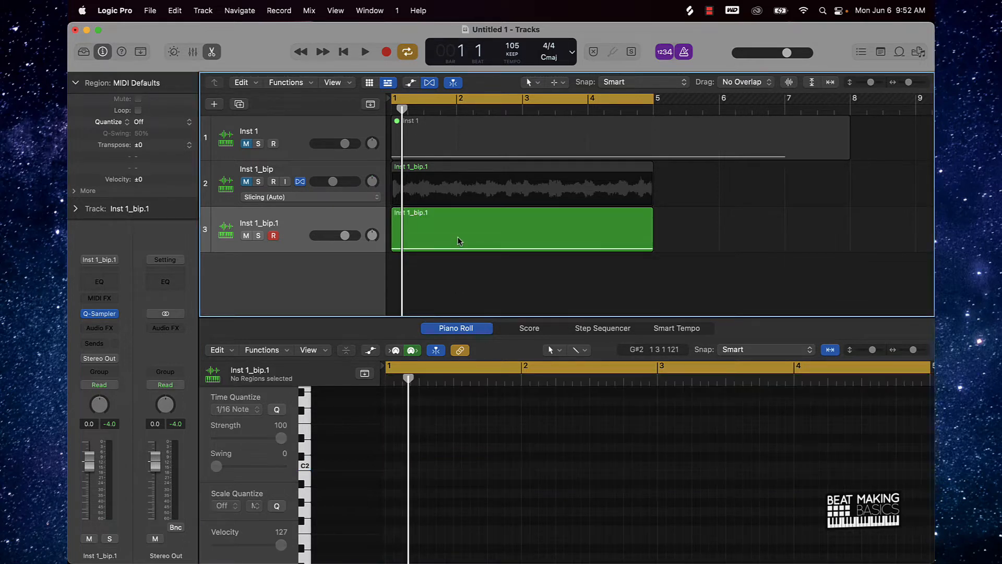
Step: Duplicate the Quick Sampler track and copy the recorded region onto the new track at bar 1
{"action": "key", "text": "super+d"}
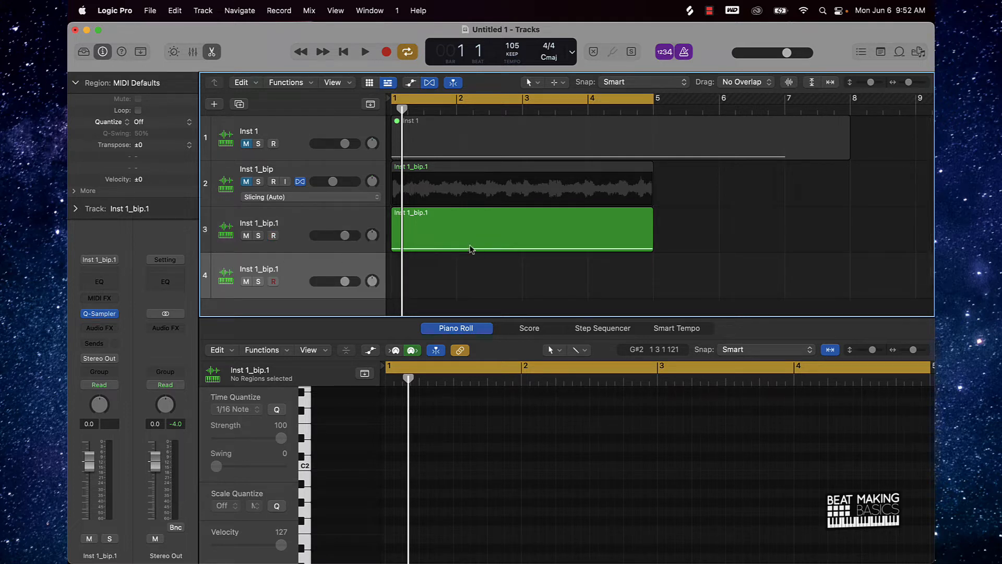
{"action": "left_click", "coordinate": [469, 249], "text": "alt"}
{"action": "left_click_drag", "start_coordinate": [469, 248], "coordinate": [461, 272]}
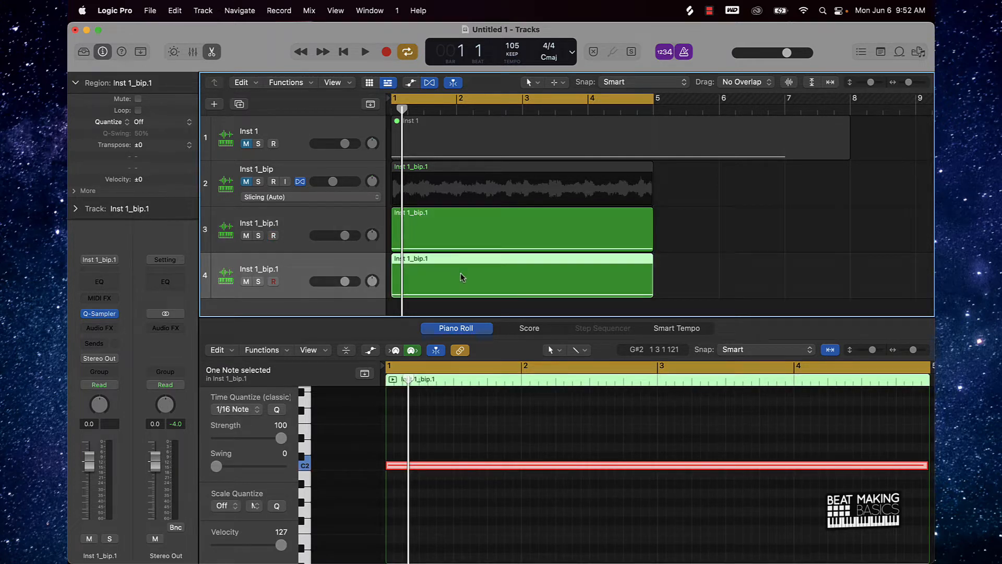
Step: Raise the copied region's note one octave to C3 and close the Piano Roll
{"action": "key", "text": "e"}
{"action": "double_click", "coordinate": [468, 268]}
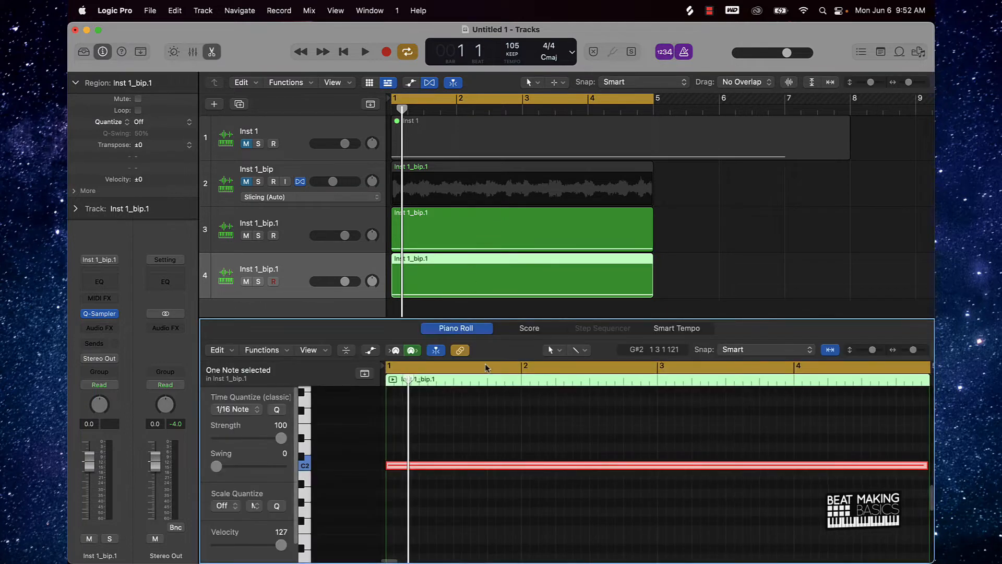
{"action": "scroll", "coordinate": [467, 506], "scroll_direction": "up", "scroll_amount": 3}
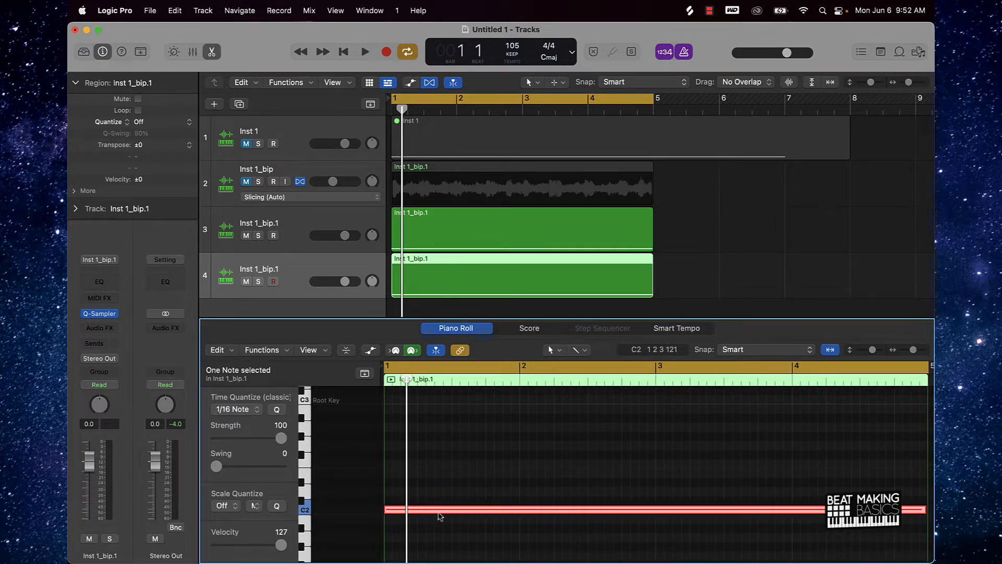
{"action": "left_click_drag", "start_coordinate": [440, 510], "coordinate": [441, 402]}
{"action": "left_click", "coordinate": [442, 414]}
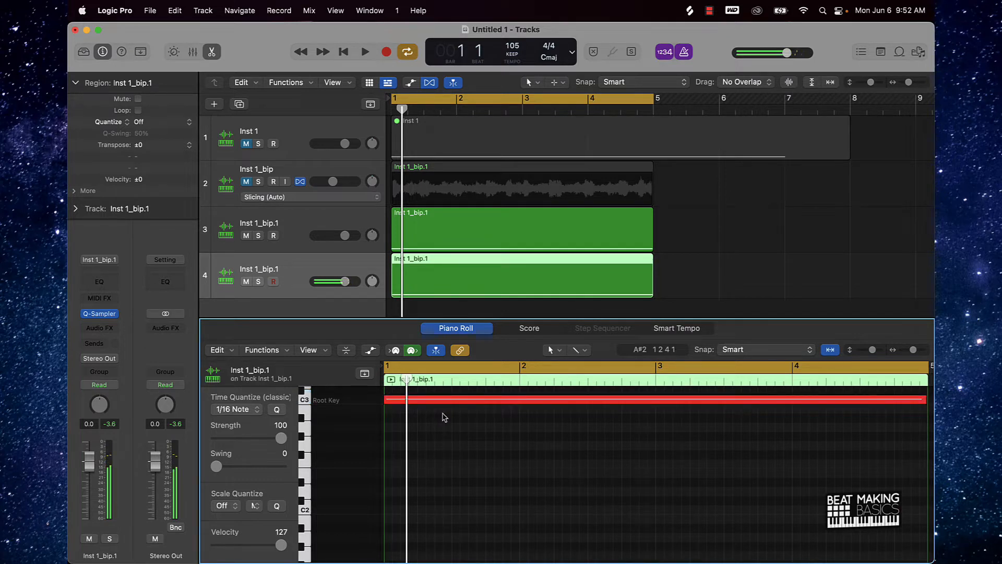
{"action": "key", "text": "space"}
{"action": "left_click", "coordinate": [783, 233]}
{"action": "key", "text": "e"}
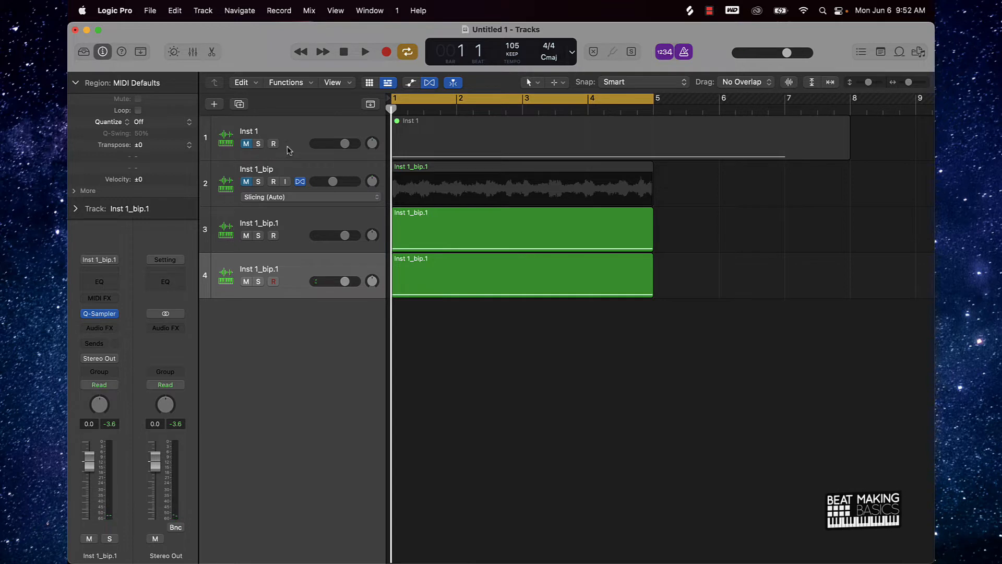
Step: Delete the muted Inst 1 and Inst 1_bip tracks together with their regions
{"action": "left_click", "coordinate": [227, 177]}
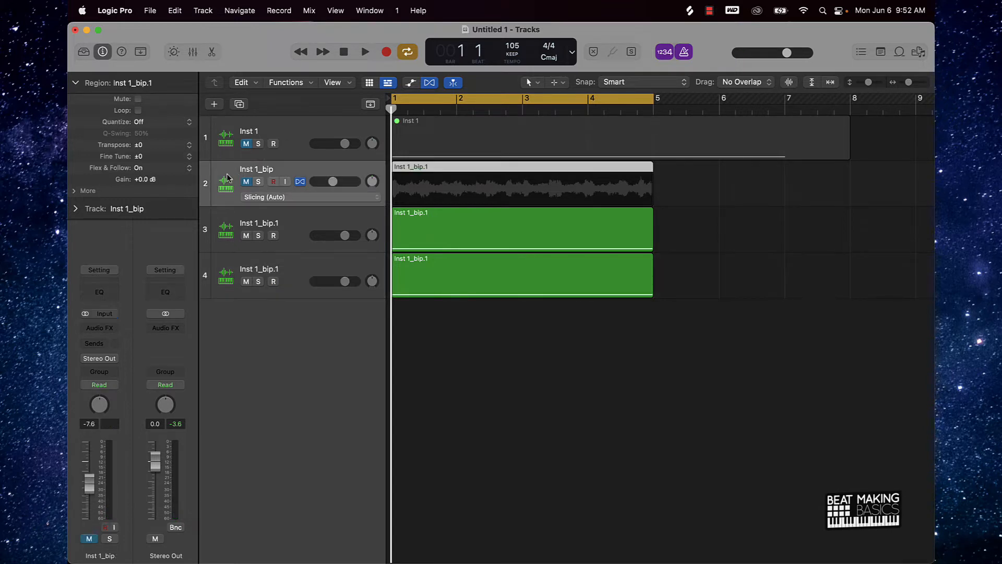
{"action": "key", "text": "Delete"}
{"action": "left_click", "coordinate": [236, 129]}
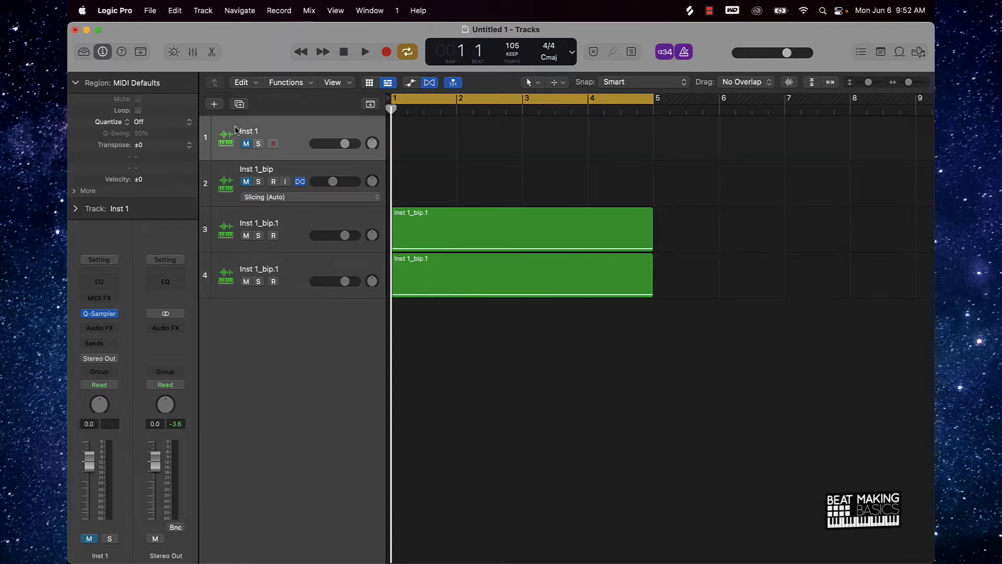
{"action": "key", "text": "super+BackSpace"}
{"action": "key", "text": "super+BackSpace"}
{"action": "left_click", "coordinate": [496, 254]}
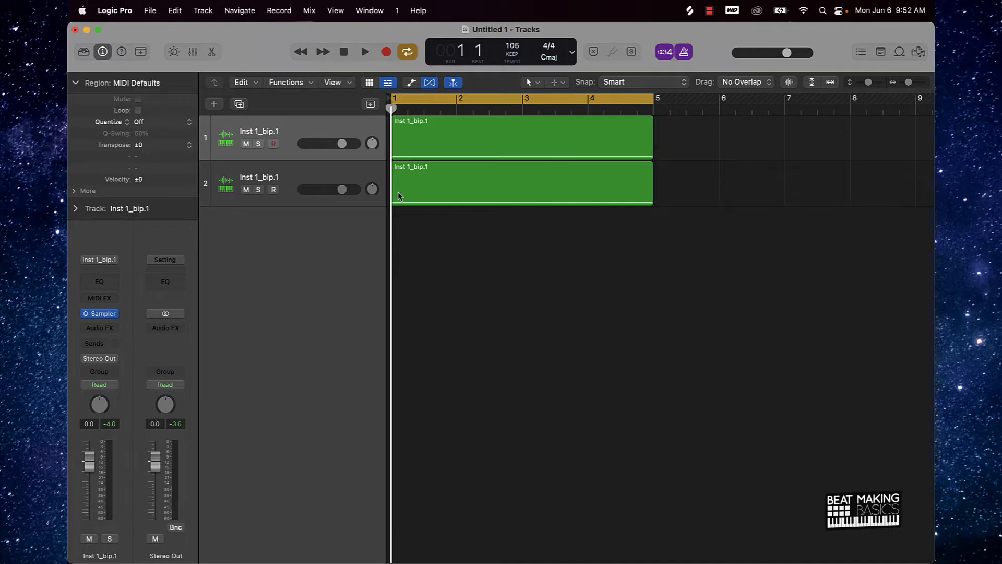
Step: Bounce the first Quick Sampler region in place to a new track as Sample 1, muting the source
{"action": "left_click", "coordinate": [276, 128]}
{"action": "right_click", "coordinate": [489, 151]}
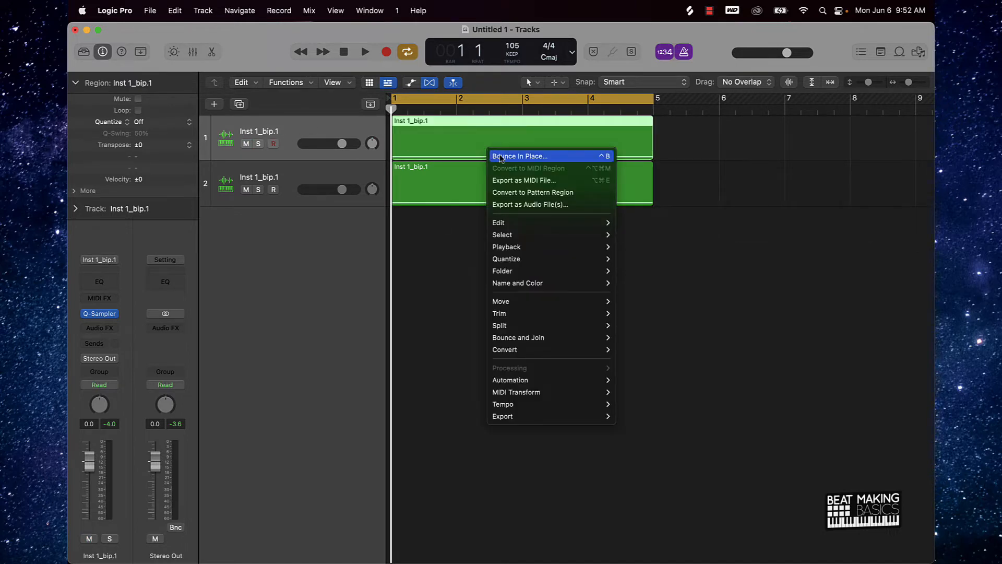
{"action": "left_click", "coordinate": [488, 155]}
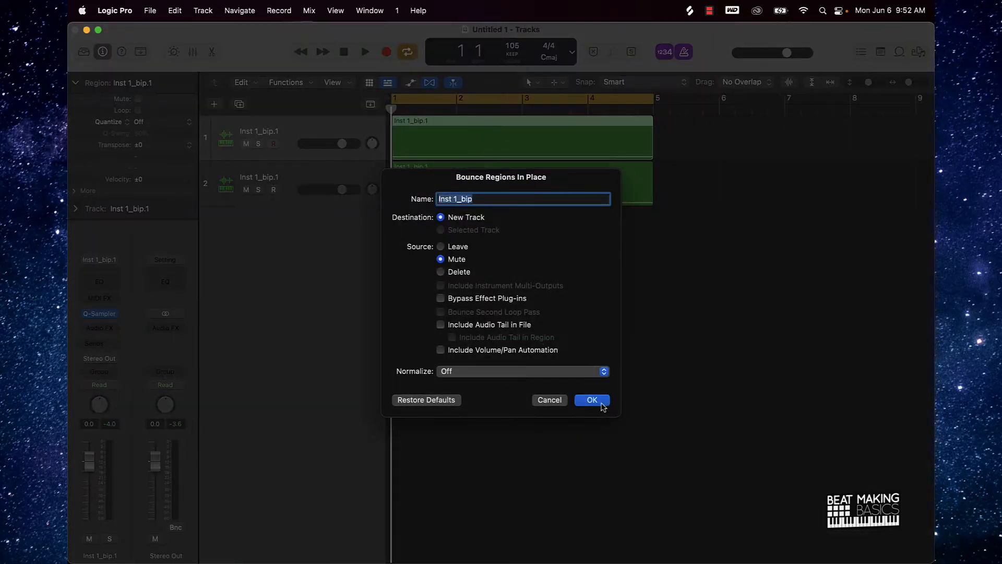
{"action": "type", "text": "Sample 1"}
{"action": "key", "text": "Return"}
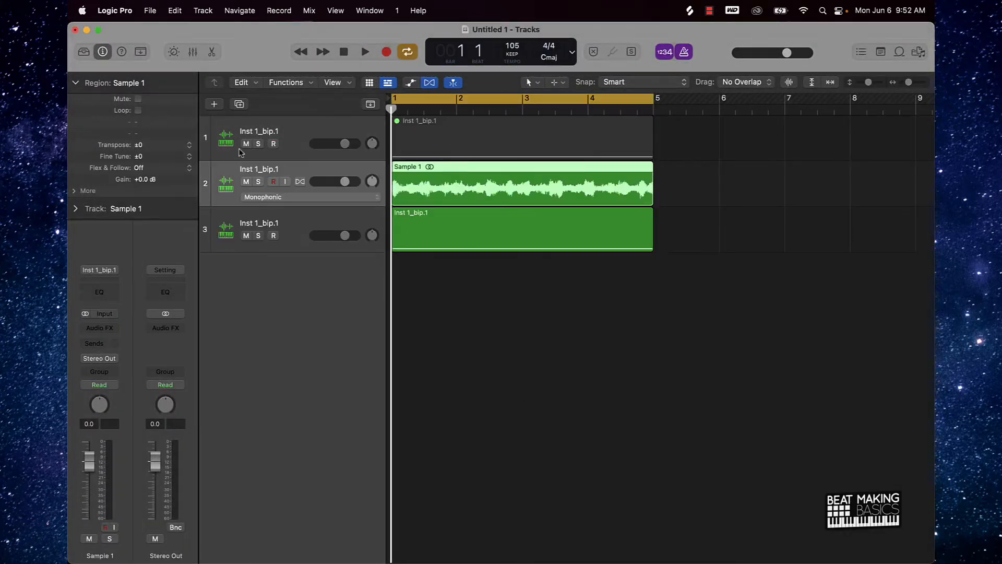
Step: Bounce the second Quick Sampler region in place to a new track as Sample 2, muting the source
{"action": "left_click", "coordinate": [263, 224]}
{"action": "right_click", "coordinate": [427, 230]}
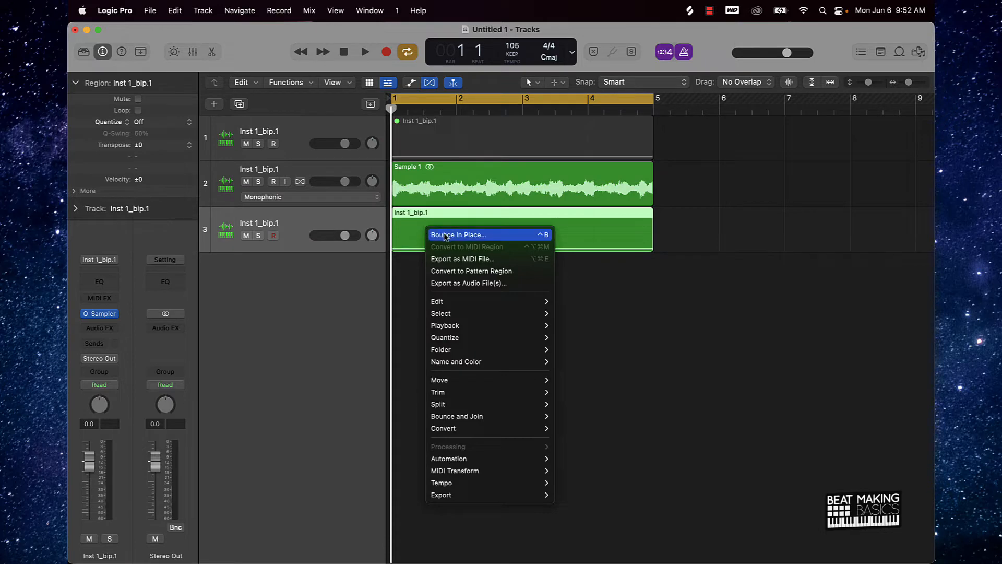
{"action": "left_click", "coordinate": [445, 235]}
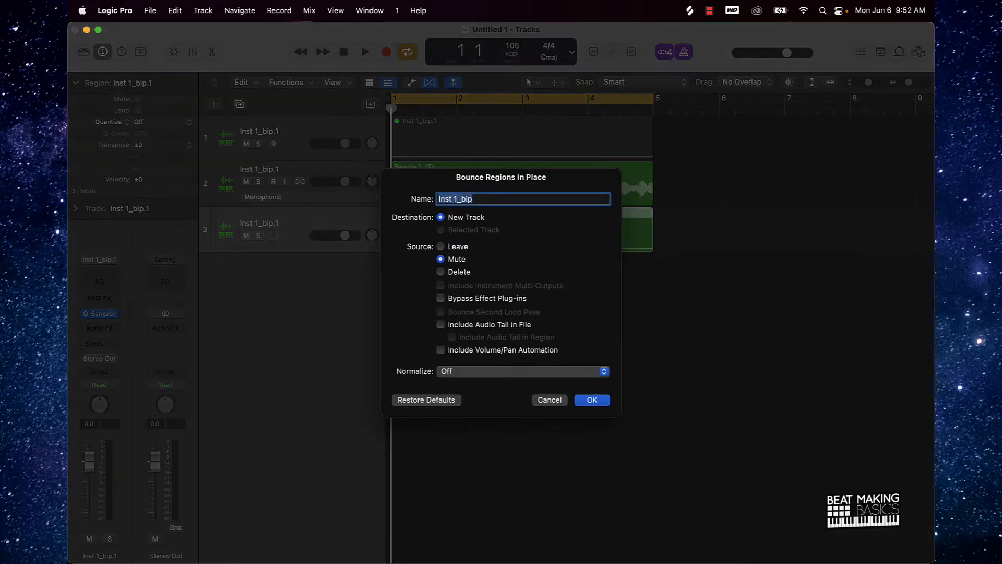
{"action": "type", "text": "Sample 2"}
{"action": "key", "text": "Return"}
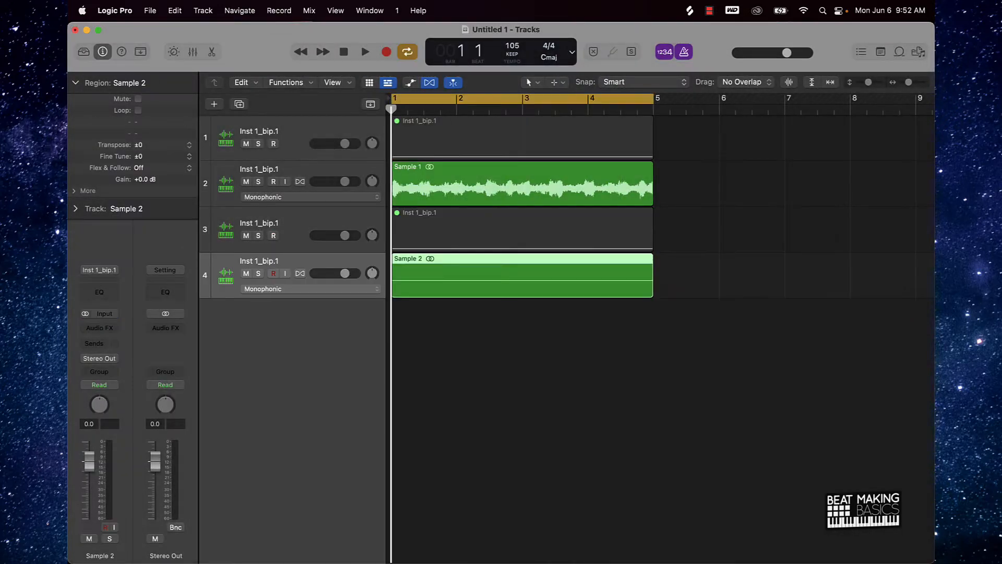
Step: Delete the two Quick Sampler source tracks, keeping only the bounced audio tracks
{"action": "left_click", "coordinate": [286, 226]}
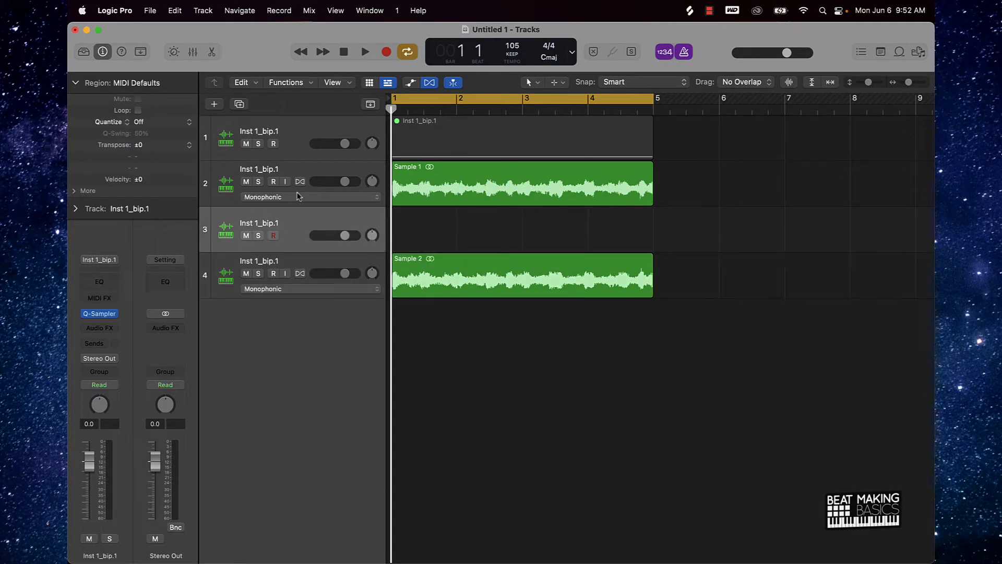
{"action": "key", "text": "super+BackSpace"}
{"action": "left_click", "coordinate": [311, 132]}
{"action": "key", "text": "super+BackSpace"}
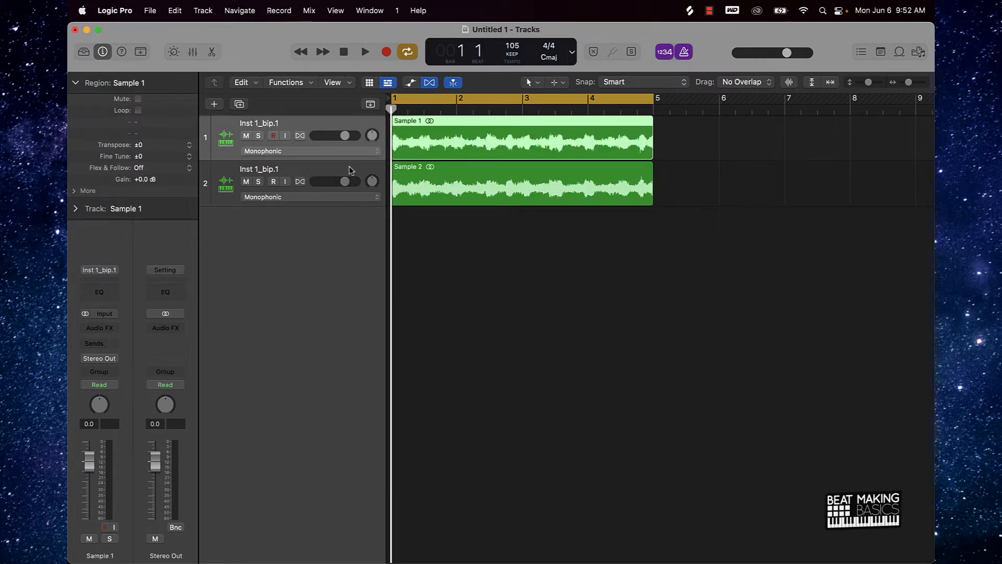
Step: Rename the two audio tracks as Sample 1 and Sample 2 to match their regions
{"action": "double_click", "coordinate": [274, 126]}
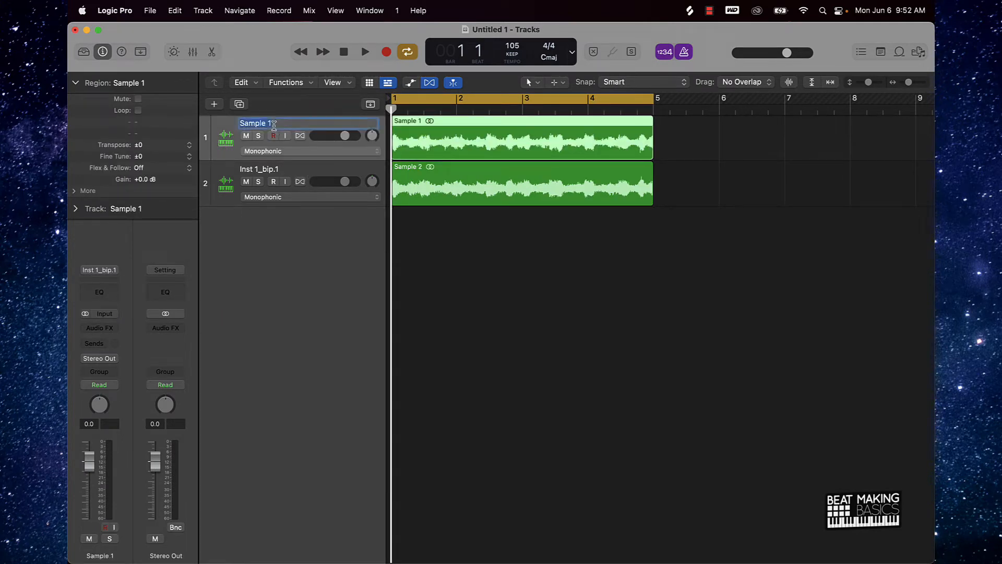
{"action": "double_click", "coordinate": [261, 171]}
{"action": "left_click", "coordinate": [453, 286]}
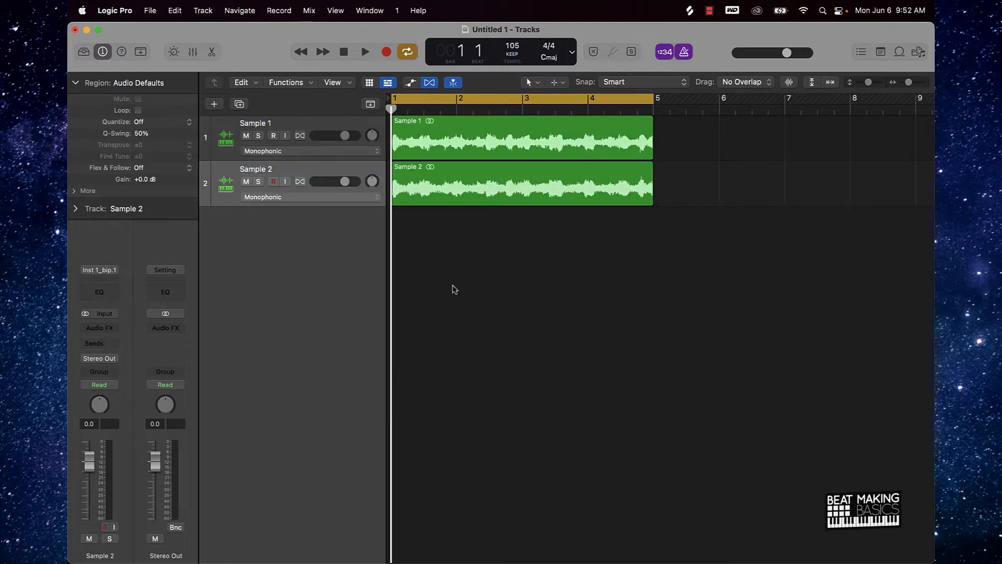
Step: Mute the Sample 1 track and play Sample 2 on its own
{"action": "key", "text": "super+a"}
{"action": "left_click", "coordinate": [453, 286]}
{"action": "left_click", "coordinate": [246, 136]}
{"action": "key", "text": "space"}
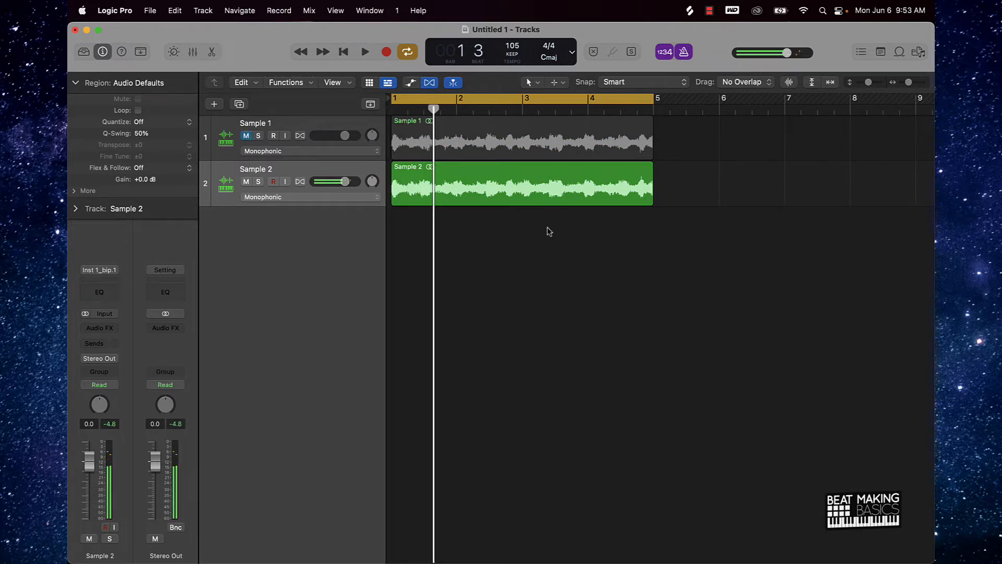
{"action": "key", "text": "space"}
Step: Create one software instrument track with Quick Sampler (Single Sample) and output 1 + 2
{"action": "left_click", "coordinate": [214, 104]}
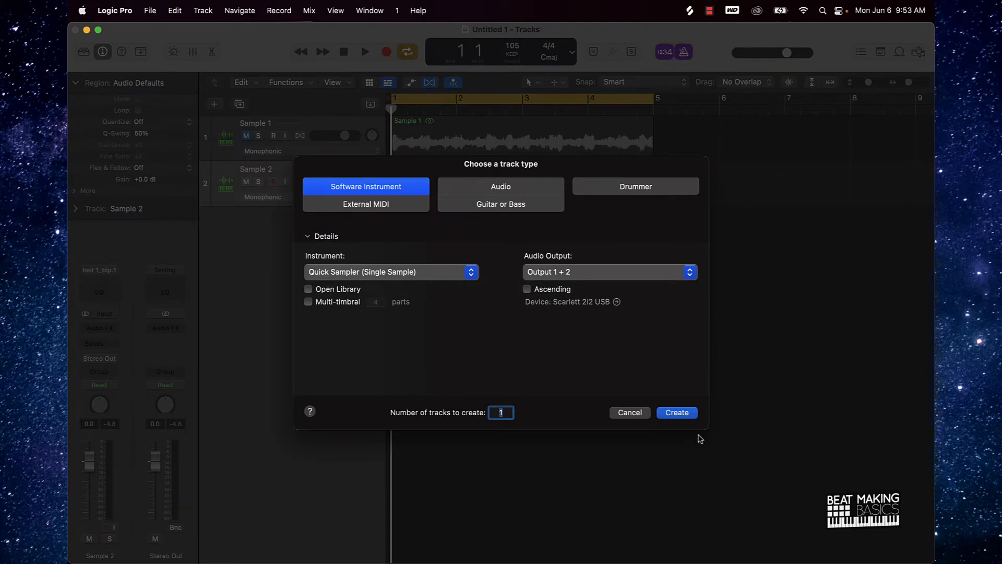
{"action": "left_click", "coordinate": [681, 413]}
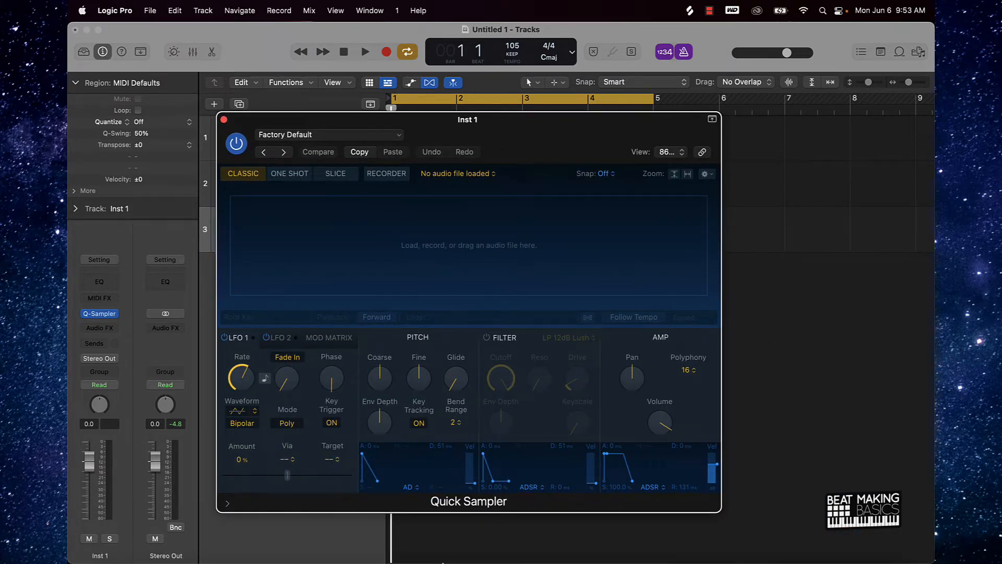
Step: Switch to Splice and replace the music tag with the snares tag in the boom bap results
{"action": "left_click", "coordinate": [529, 548]}
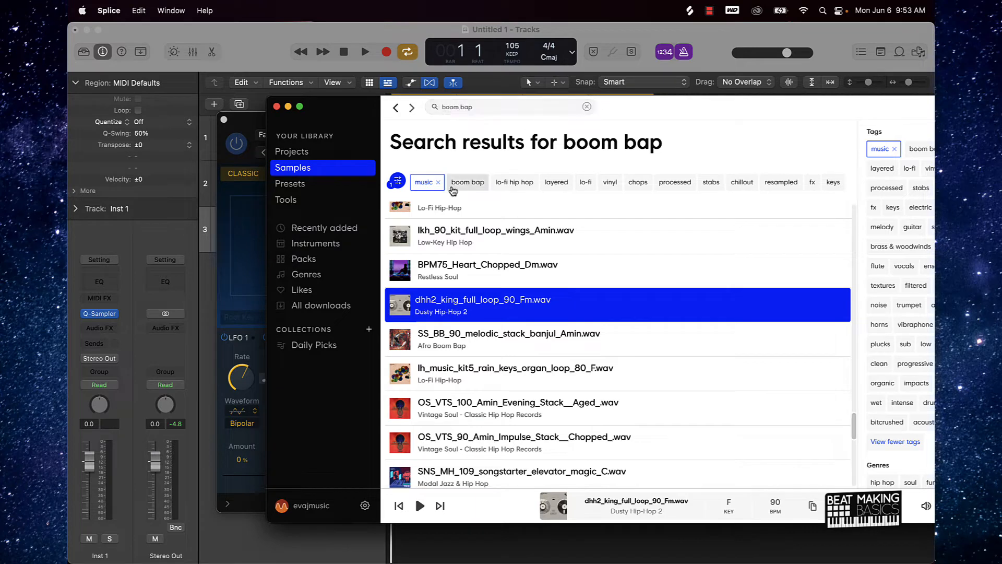
{"action": "left_click", "coordinate": [439, 183]}
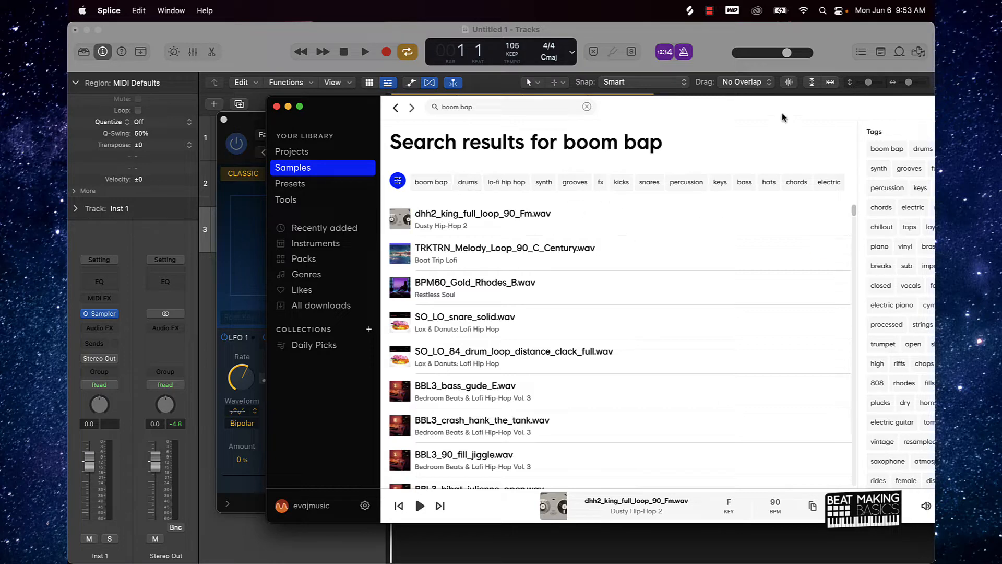
{"action": "left_click_drag", "start_coordinate": [791, 109], "coordinate": [566, 105]}
{"action": "scroll", "coordinate": [705, 225], "scroll_direction": "up", "scroll_amount": 5}
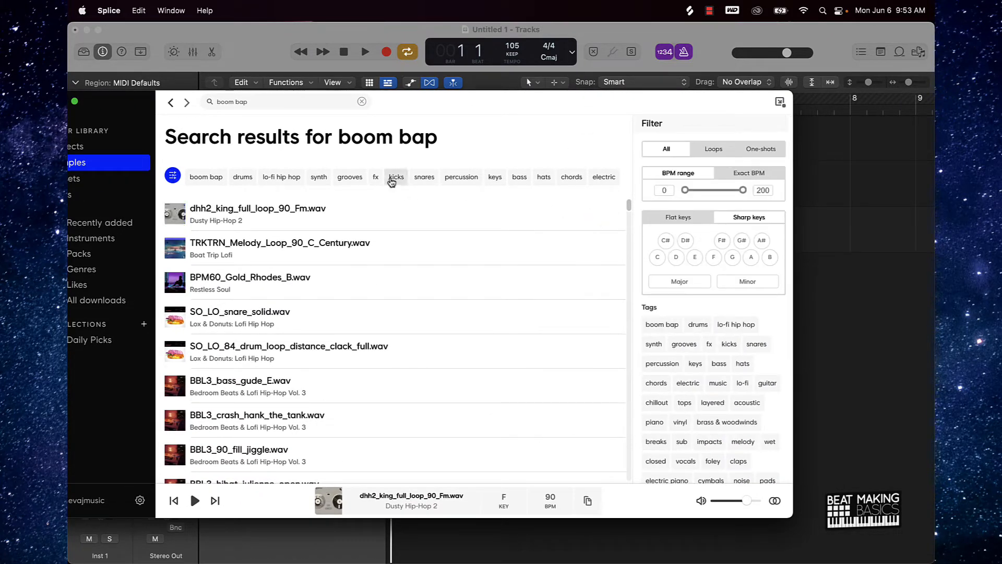
{"action": "left_click", "coordinate": [423, 178]}
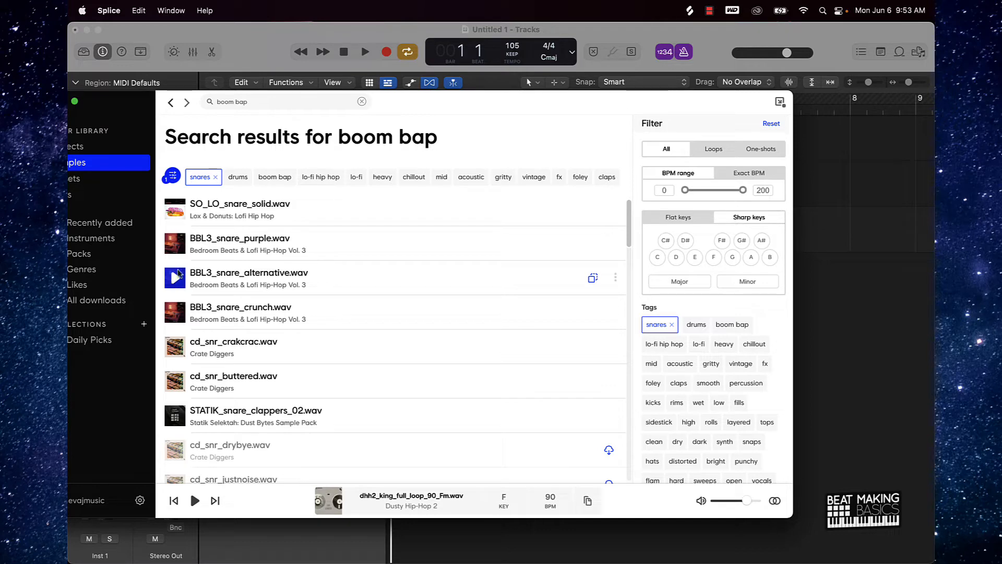
Step: Audition the BBL3 snares, load BBL3_snare_purple.wav into the new track's Quick Sampler, and return to the Logic Pro tracks with the plug-in closed
{"action": "left_click", "coordinate": [175, 243]}
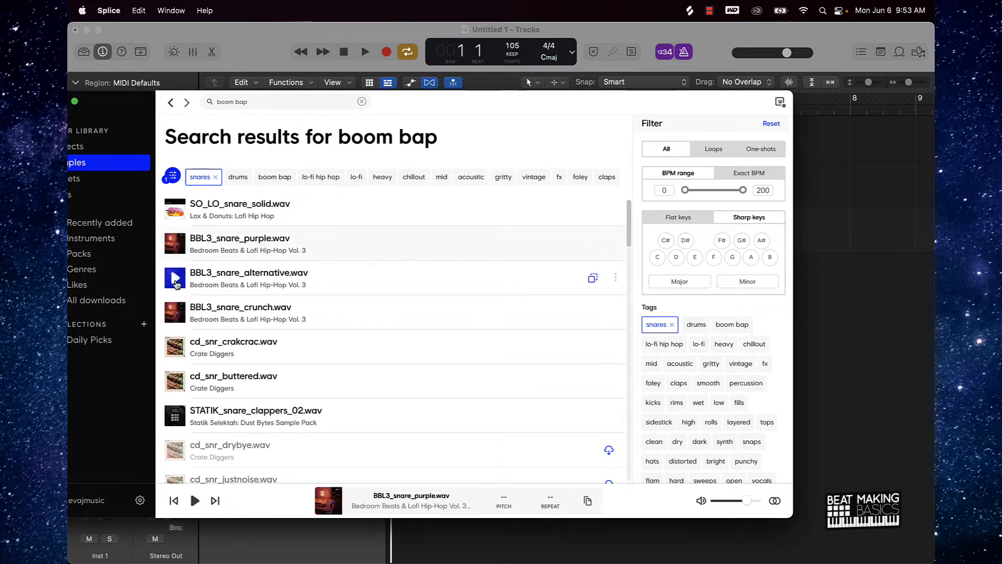
{"action": "left_click", "coordinate": [176, 279]}
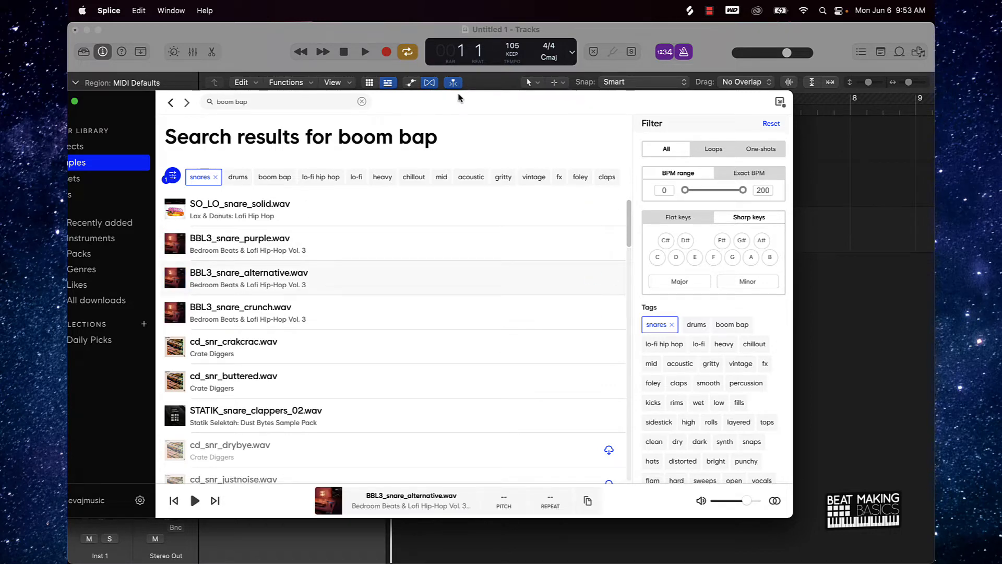
{"action": "left_click_drag", "start_coordinate": [459, 98], "coordinate": [863, 62]}
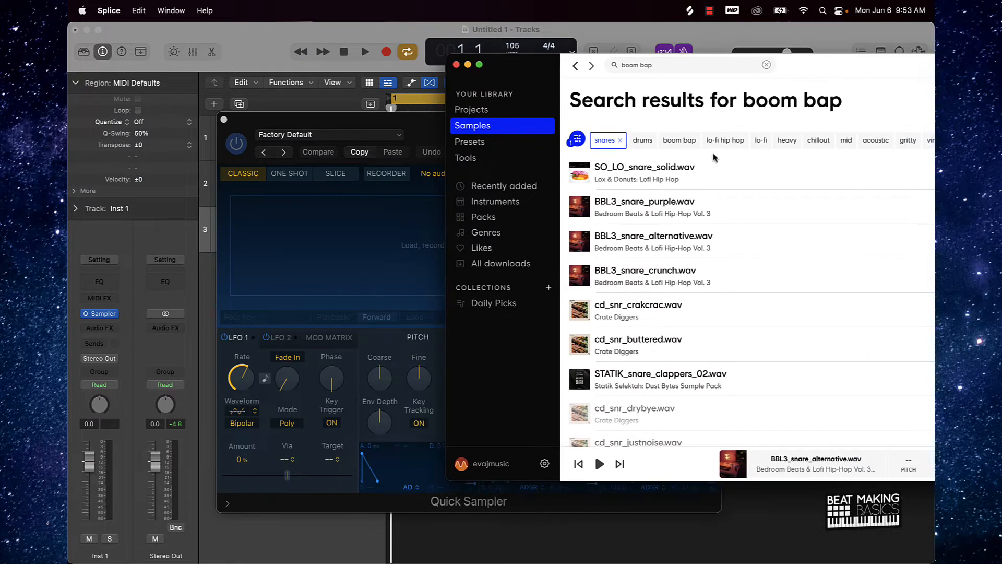
{"action": "left_click", "coordinate": [580, 276]}
{"action": "left_click", "coordinate": [578, 231]}
{"action": "left_click", "coordinate": [579, 207]}
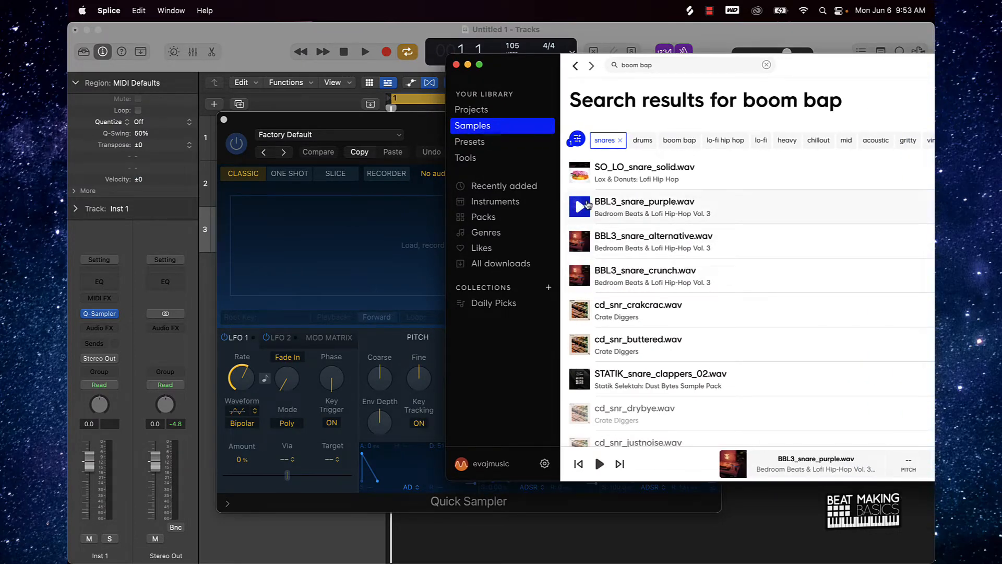
{"action": "left_click_drag", "start_coordinate": [582, 207], "coordinate": [292, 242]}
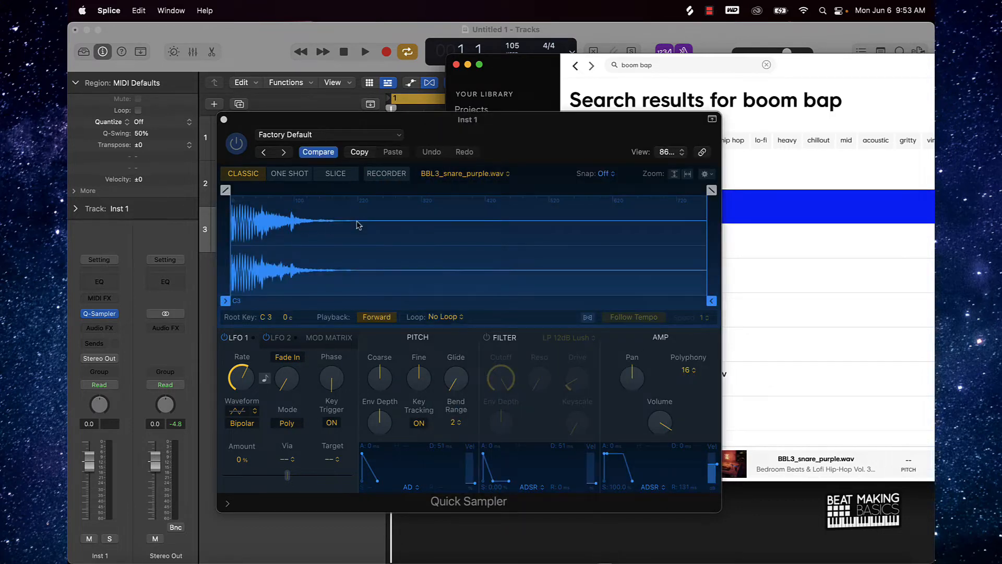
{"action": "left_click", "coordinate": [496, 552]}
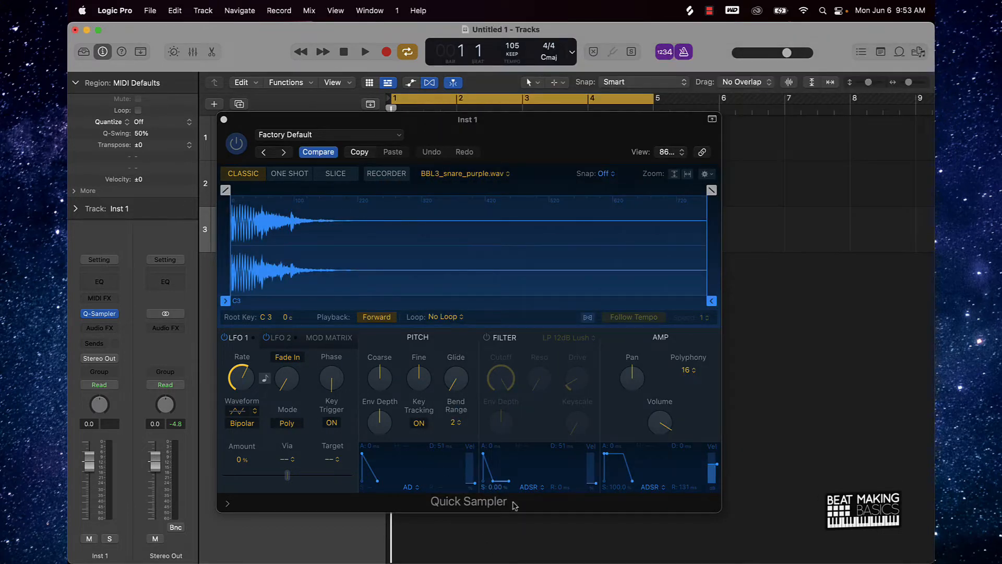
{"action": "left_click", "coordinate": [223, 120]}
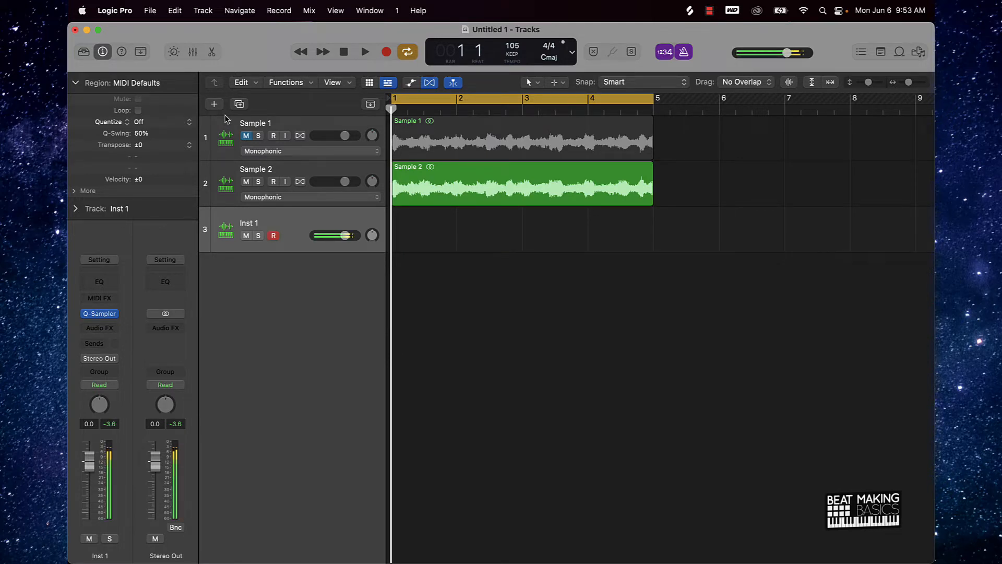
Step: Record a snare pattern on C3 with Musical Typing across the four-bar cycle on the Inst 1 track
{"action": "key", "text": "r"}
{"action": "key", "text": "super+k"}
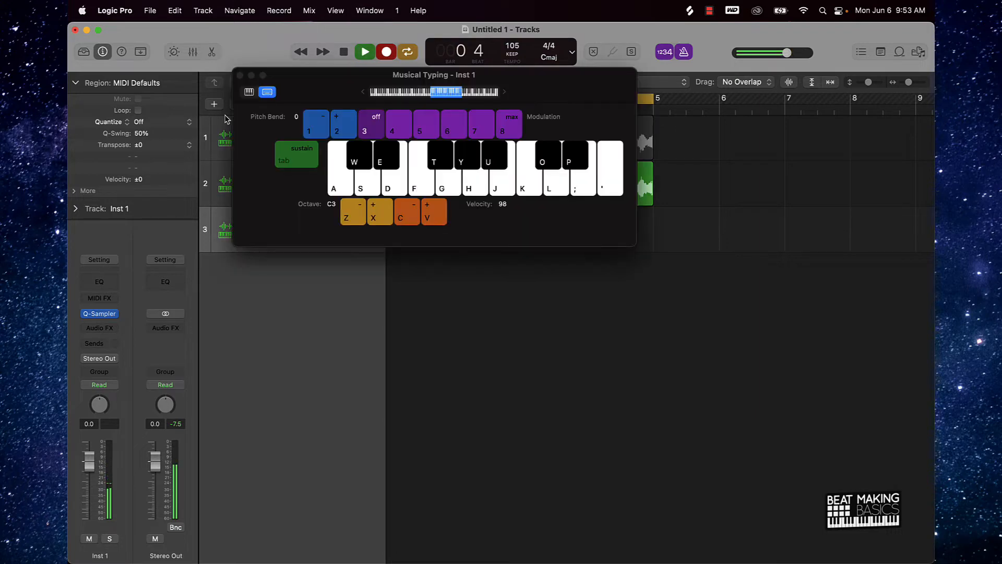
{"action": "key", "text": "a"}
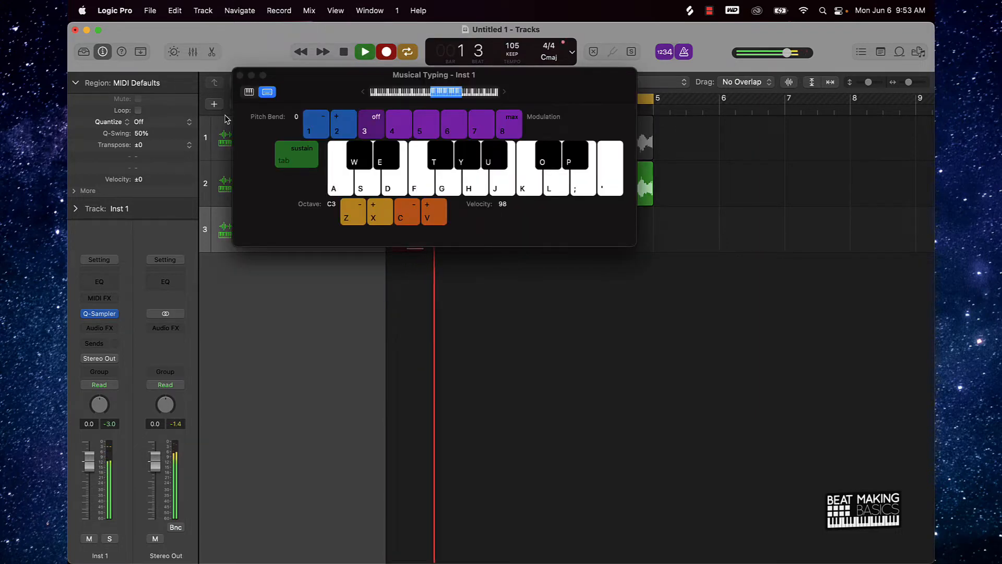
{"action": "key", "text": "a"}
{"action": "left_click_drag", "start_coordinate": [543, 102], "coordinate": [710, 345]}
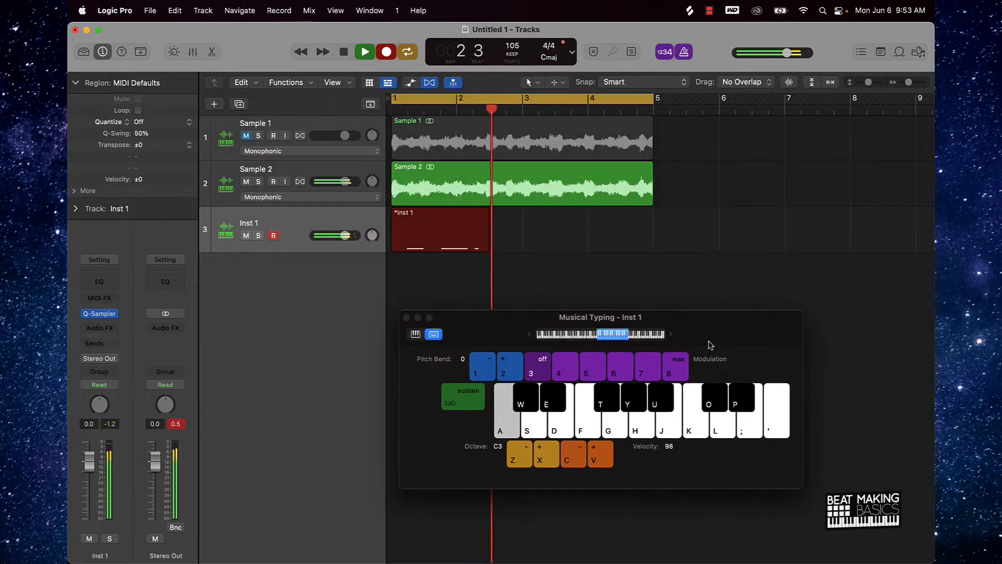
{"action": "key", "text": "a"}
{"action": "key", "text": "a"}
{"action": "key", "text": "a"}
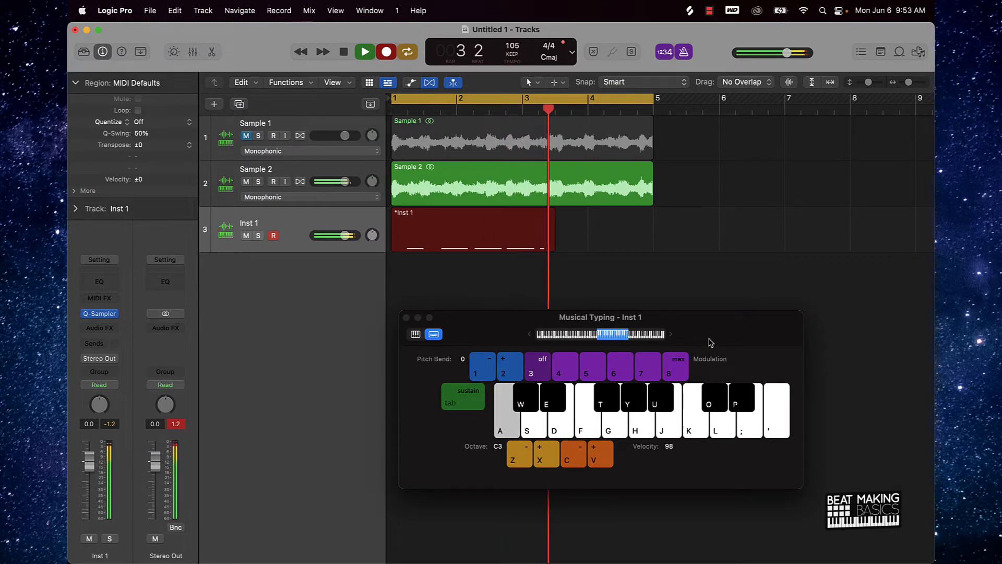
{"action": "key", "text": "a"}
{"action": "key", "text": "a"}
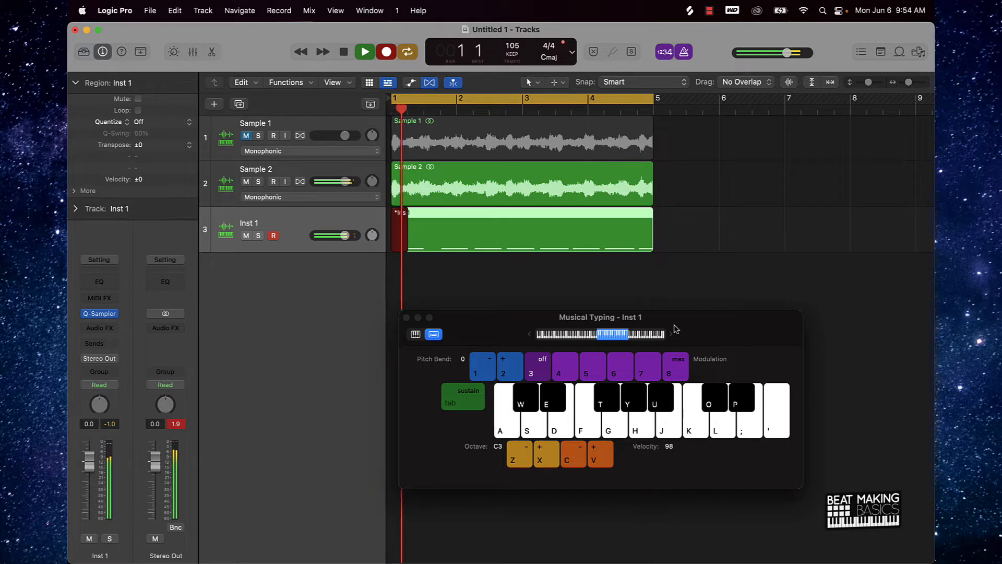
{"action": "key", "text": "a"}
{"action": "key", "text": "a"}
{"action": "left_click", "coordinate": [407, 318]}
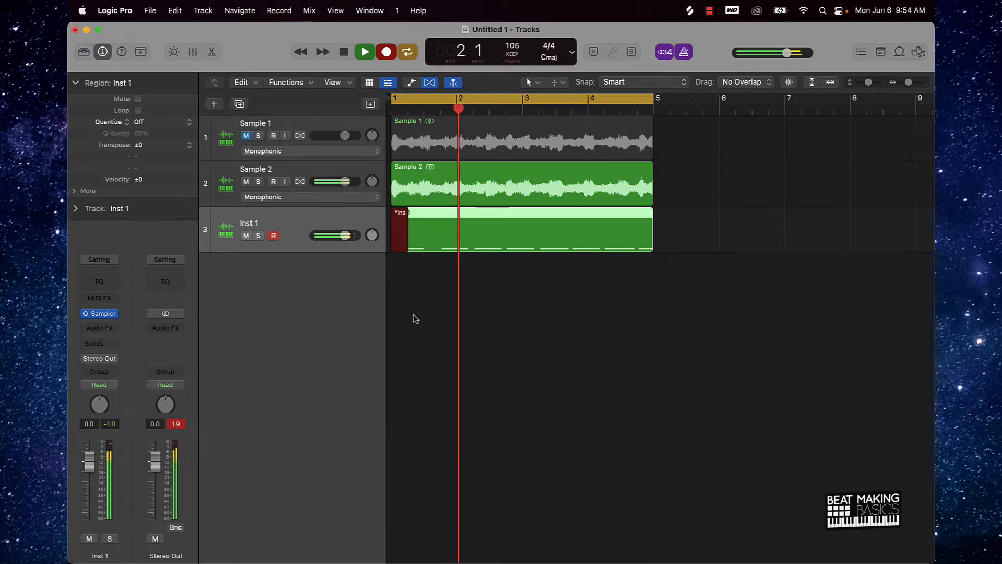
Step: Stop recording and quantize all notes of the Inst 1 region to 1/8 Swing A in the Piano Roll
{"action": "double_click", "coordinate": [475, 249]}
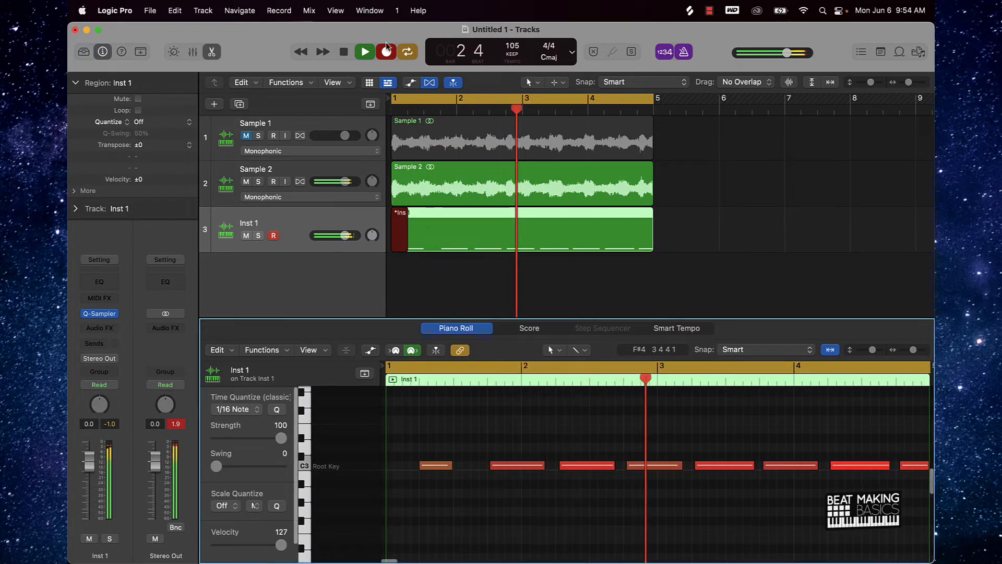
{"action": "key", "text": "r"}
{"action": "key", "text": "space"}
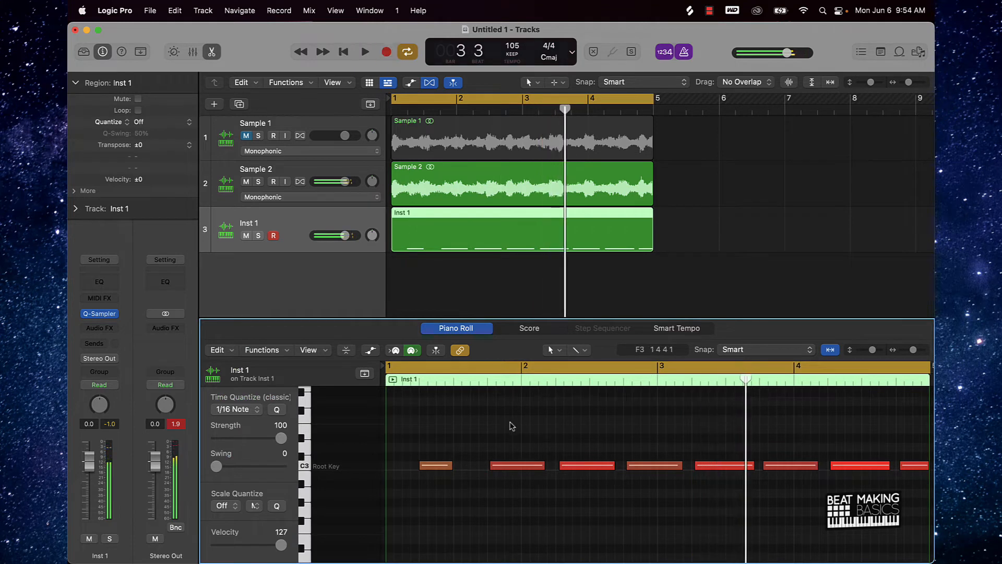
{"action": "key", "text": "super+a"}
{"action": "left_click", "coordinate": [234, 409]}
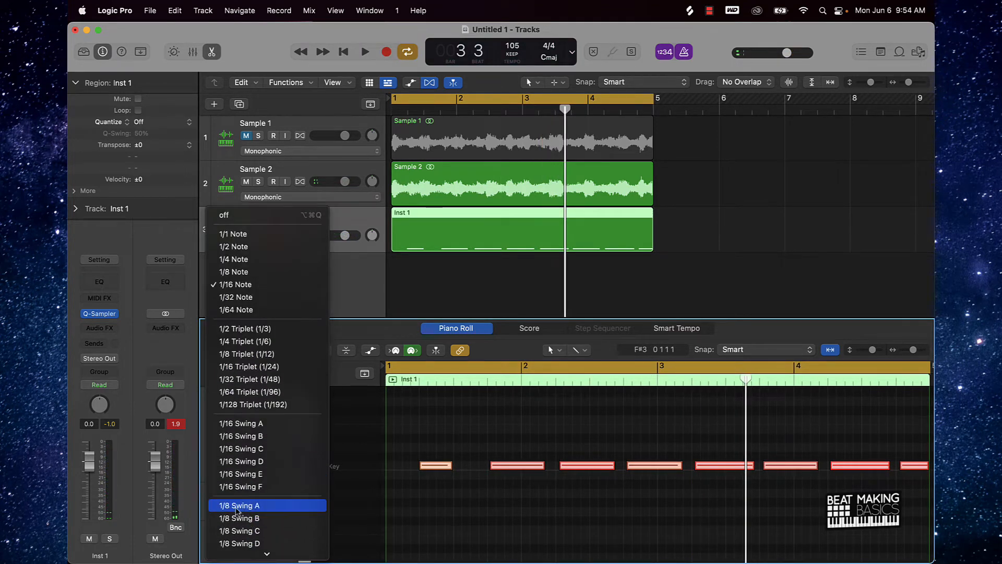
{"action": "left_click", "coordinate": [241, 505]}
{"action": "left_click", "coordinate": [577, 508]}
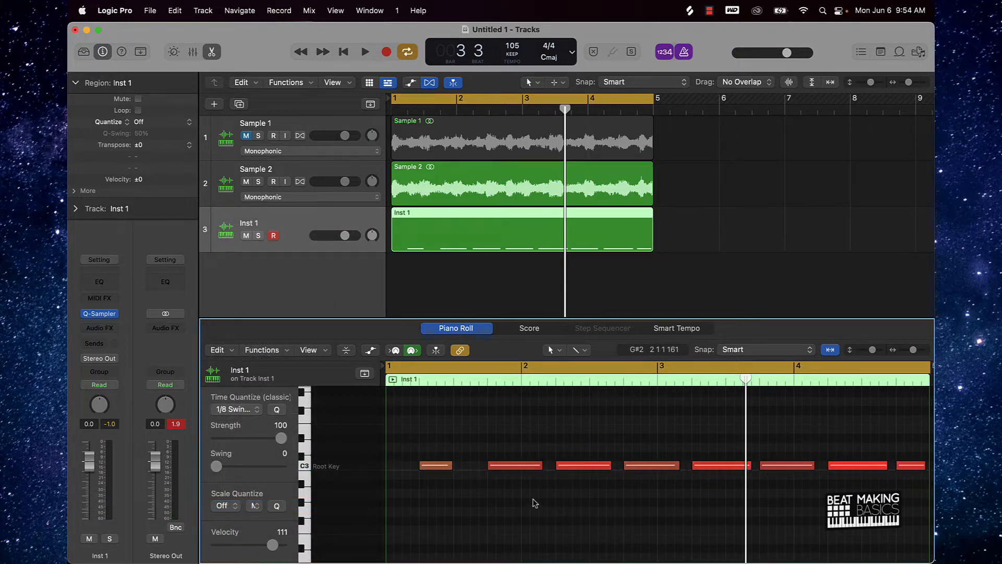
Step: Rename the Inst 1 track as Snare
{"action": "double_click", "coordinate": [251, 221]}
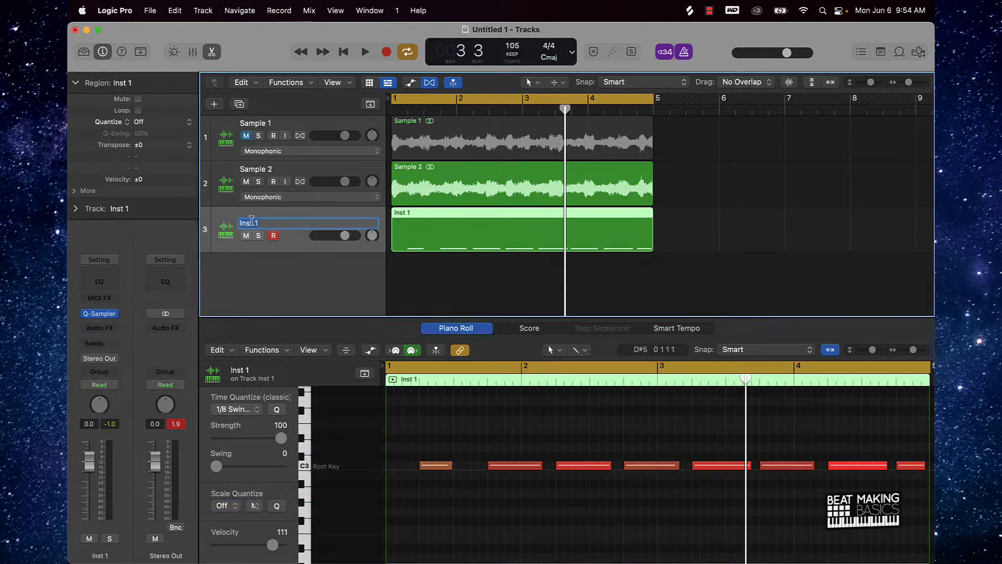
{"action": "key", "text": "Return"}
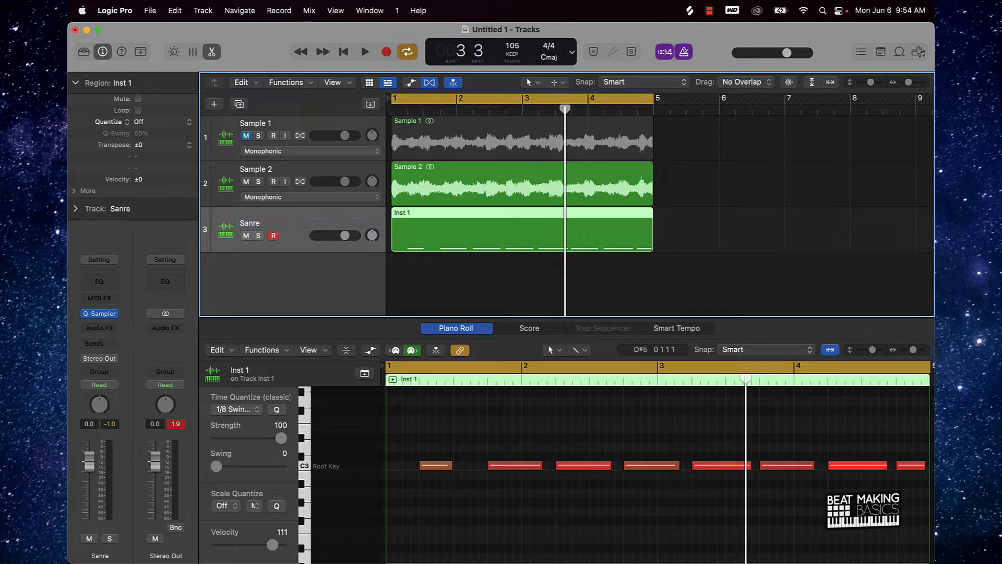
{"action": "double_click", "coordinate": [247, 222]}
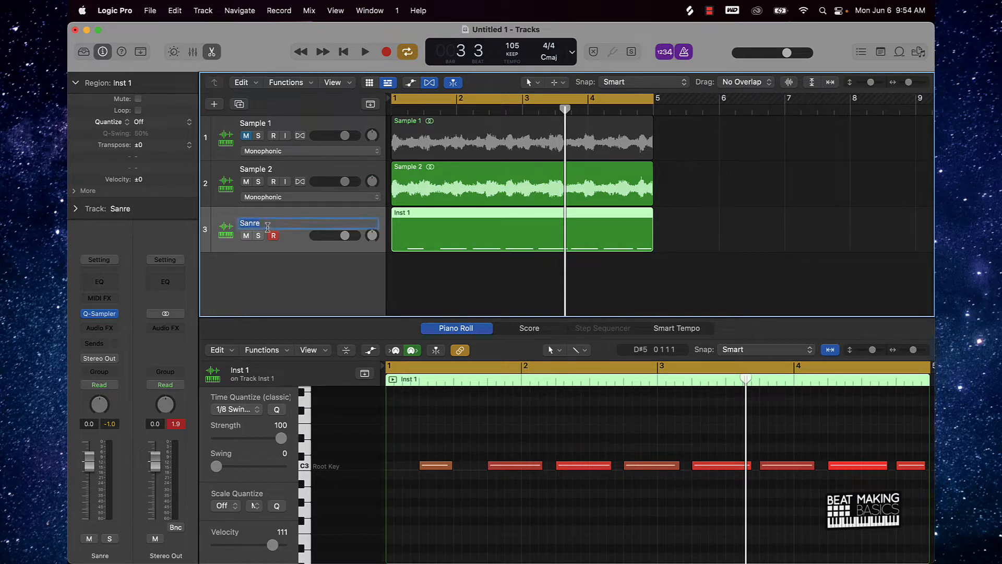
{"action": "type", "text": "Snare"}
{"action": "key", "text": "Return"}
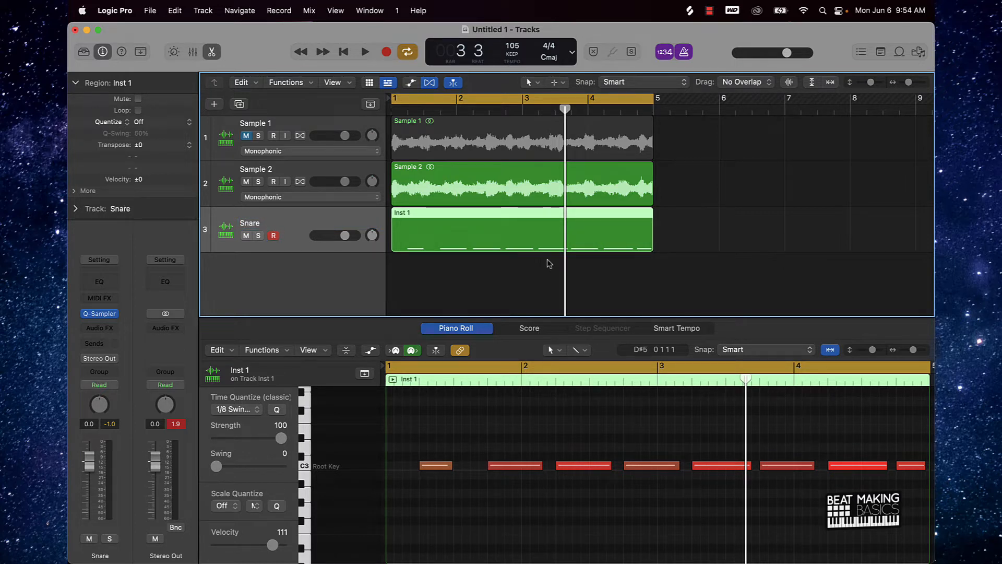
Step: Name all regions after their tracks and close the Piano Roll
{"action": "left_click", "coordinate": [526, 272]}
{"action": "key", "text": "super+a"}
{"action": "key", "text": "alt+shift+n"}
{"action": "left_click", "coordinate": [527, 273]}
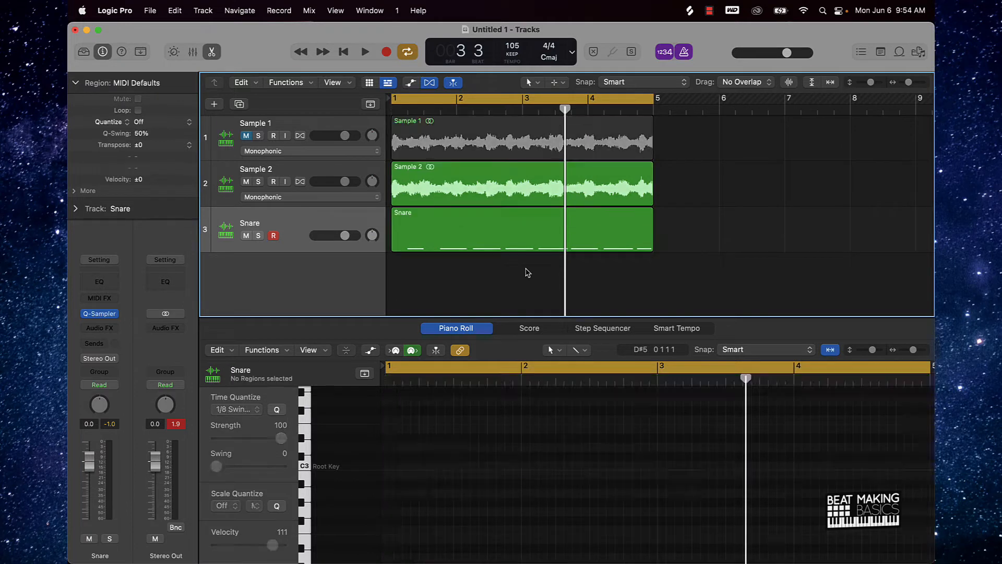
{"action": "key", "text": "e"}
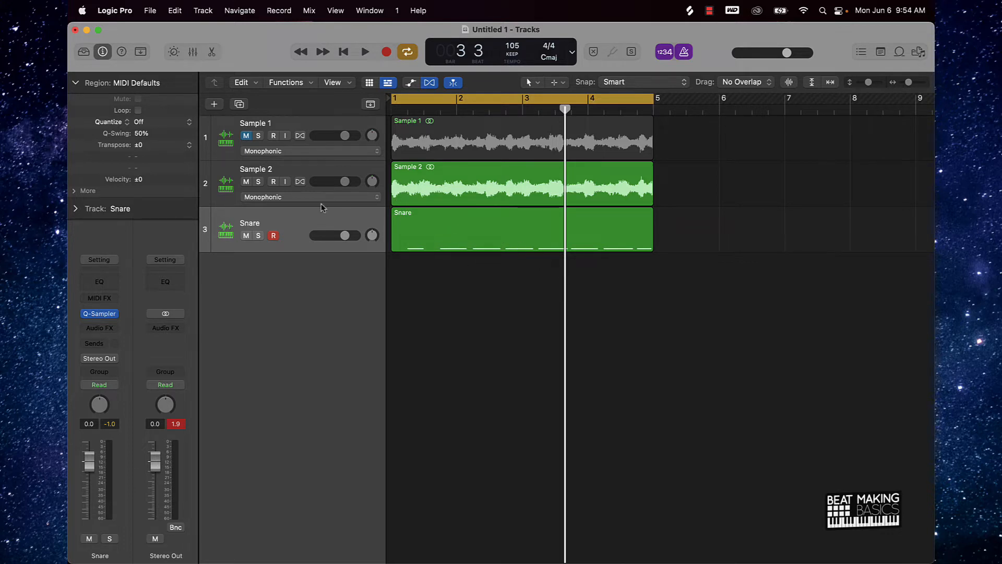
Step: Add another instrument track with the same settings below Snare and open its Quick Sampler
{"action": "double_click", "coordinate": [331, 280]}
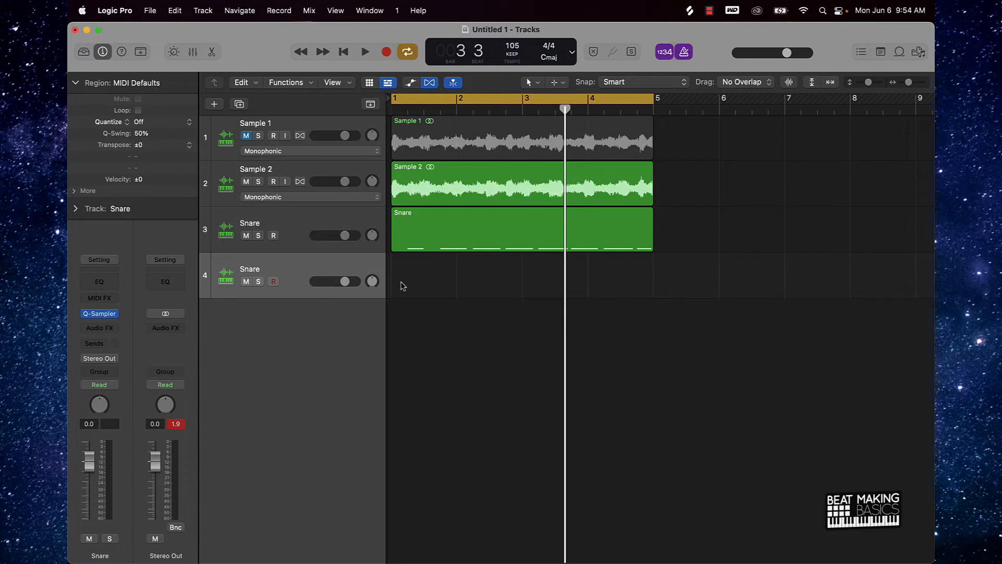
{"action": "left_click", "coordinate": [100, 315]}
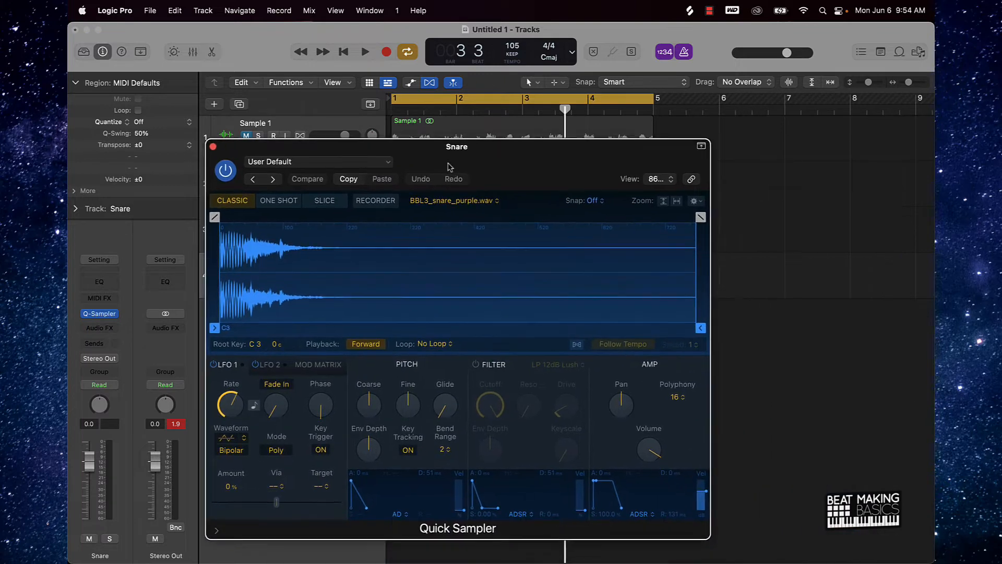
{"action": "left_click_drag", "start_coordinate": [450, 167], "coordinate": [423, 163]}
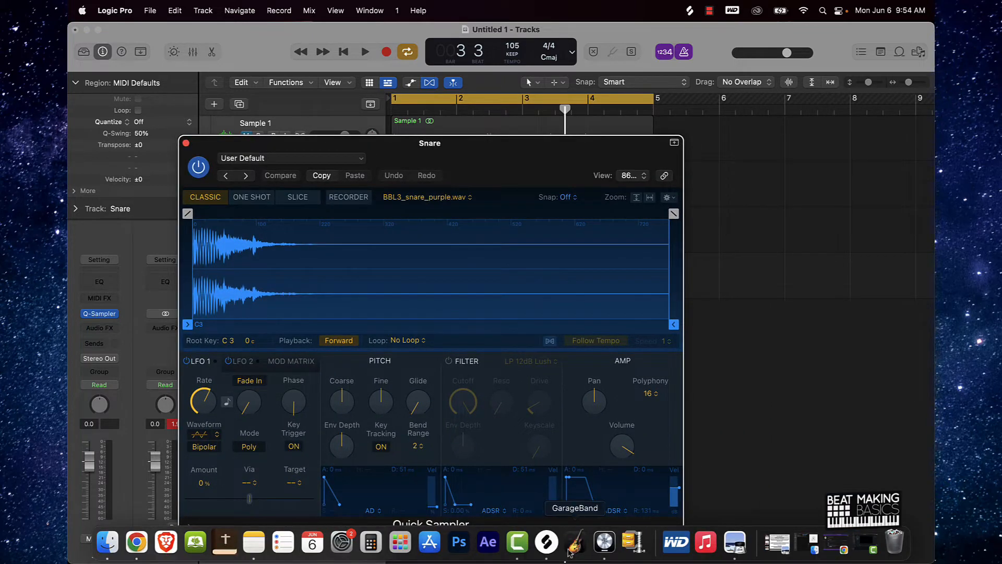
Step: Switch to Splice and filter the boom bap sample results by kicks instead of snares
{"action": "left_click", "coordinate": [553, 547]}
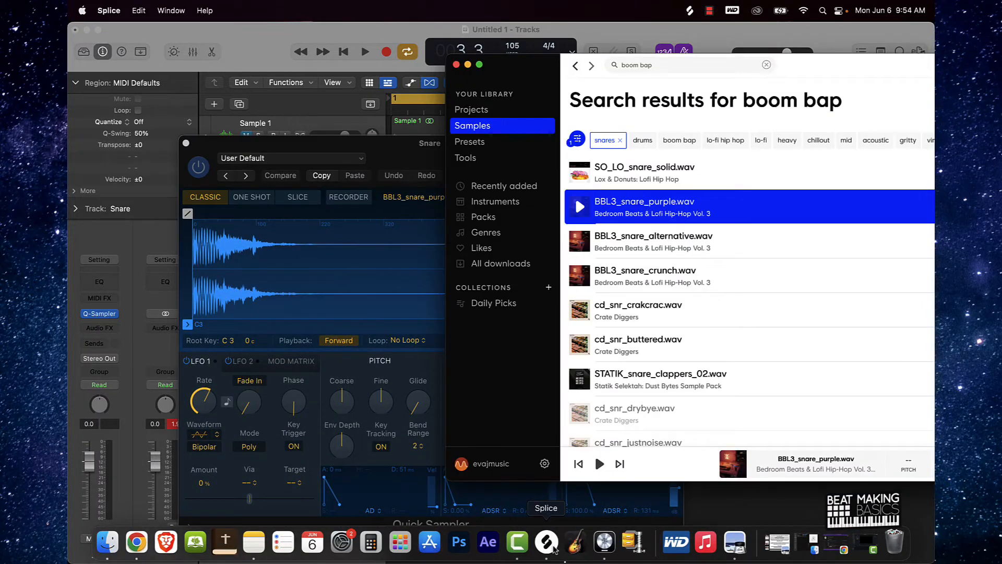
{"action": "left_click", "coordinate": [621, 140]}
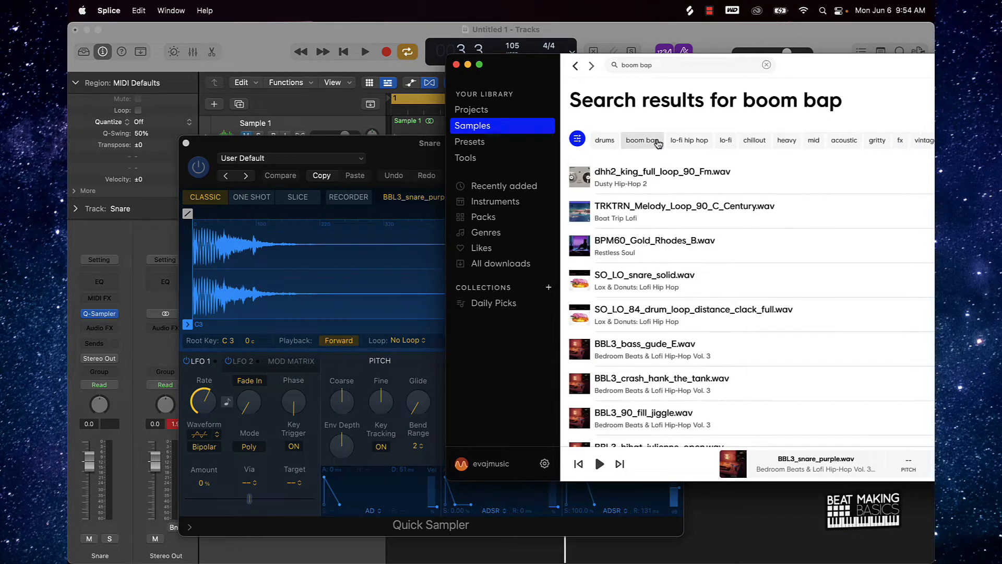
{"action": "left_click_drag", "start_coordinate": [897, 62], "coordinate": [759, 88]}
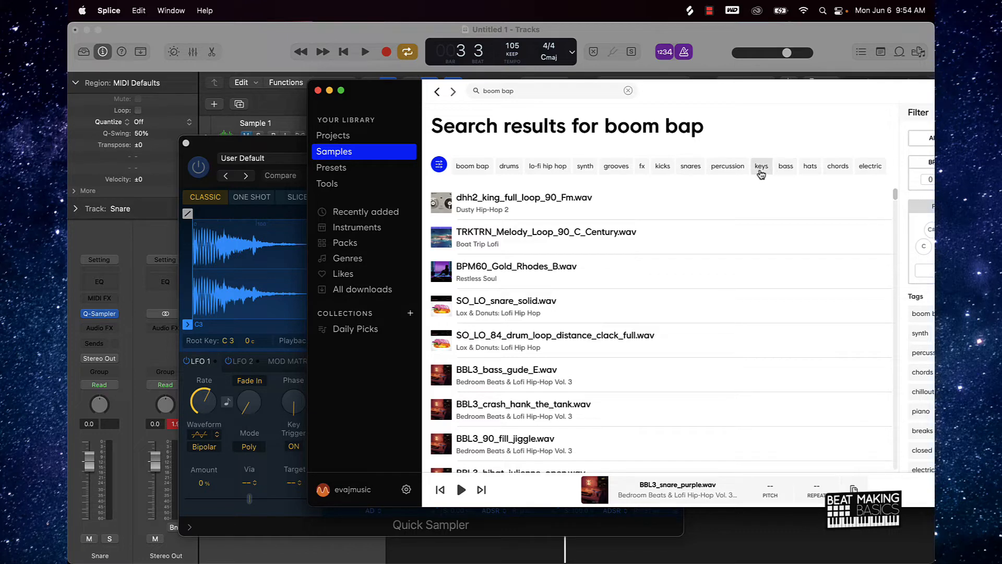
{"action": "left_click", "coordinate": [661, 167]}
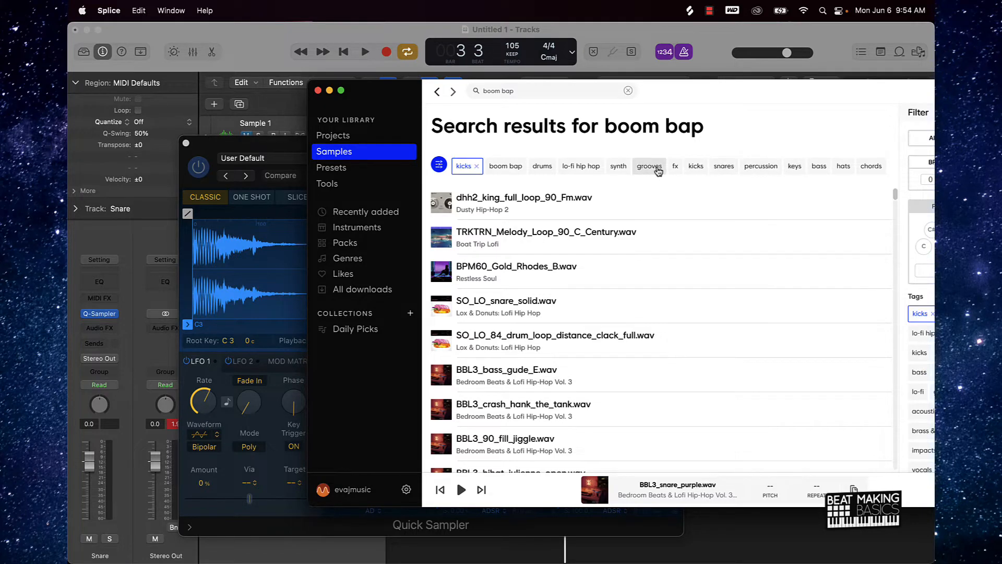
Step: Audition the first two kick samples, load BBL3_kick_no_cap.wav into the fourth track's Quick Sampler in Logic Pro, and close the plug-in window
{"action": "left_click", "coordinate": [440, 204]}
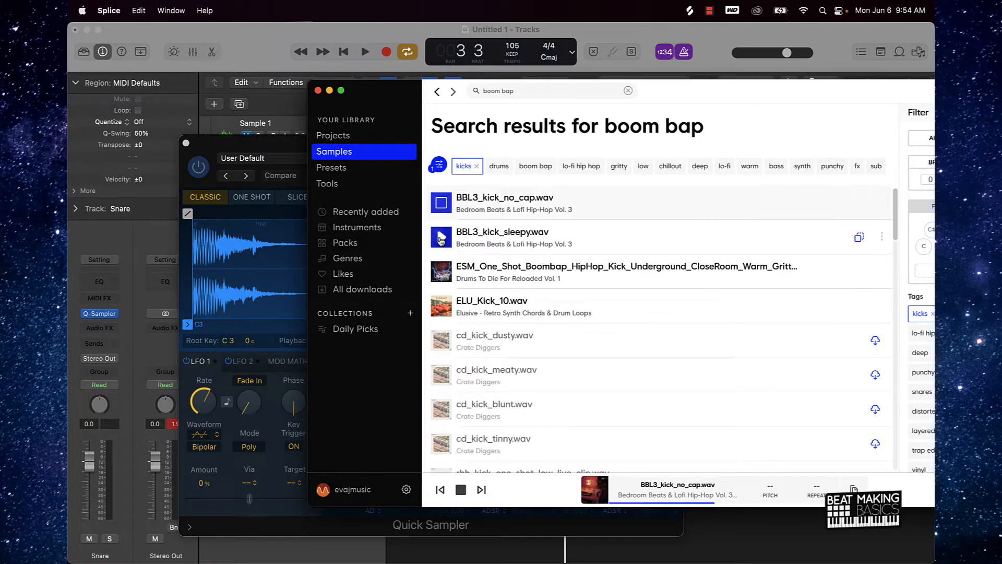
{"action": "left_click", "coordinate": [441, 240]}
{"action": "left_click", "coordinate": [441, 209]}
{"action": "left_click_drag", "start_coordinate": [509, 203], "coordinate": [245, 266]}
{"action": "left_click", "coordinate": [260, 51]}
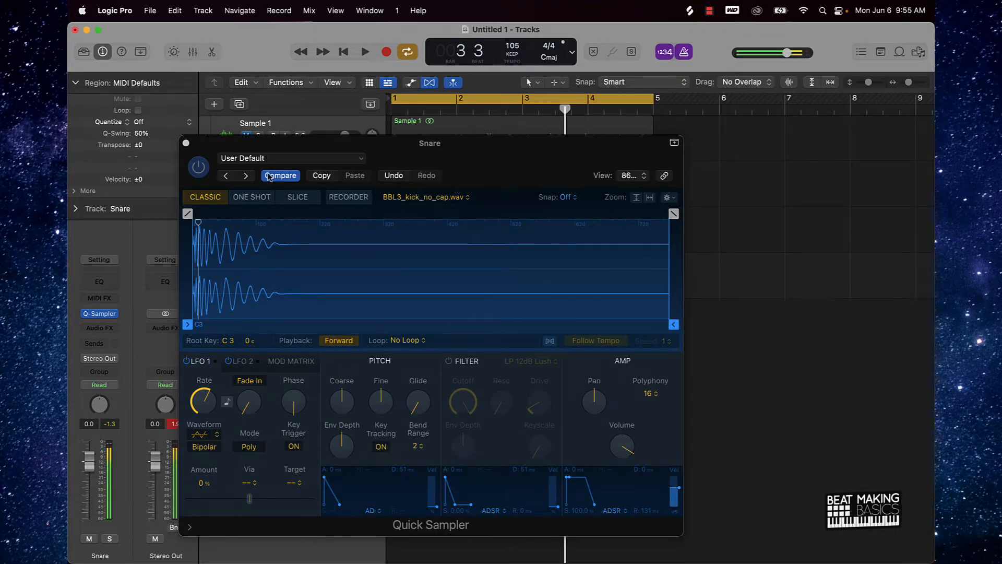
{"action": "left_click", "coordinate": [186, 143]}
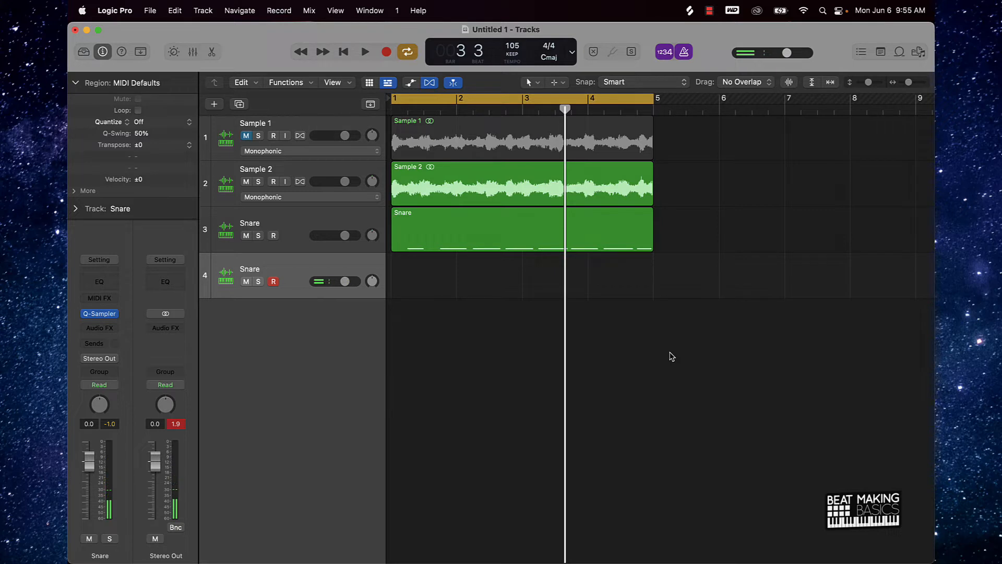
Step: Record a kick pattern on C3 across the four-bar cycle on the fourth track using Musical Typing
{"action": "key", "text": "super+k"}
{"action": "key", "text": "r"}
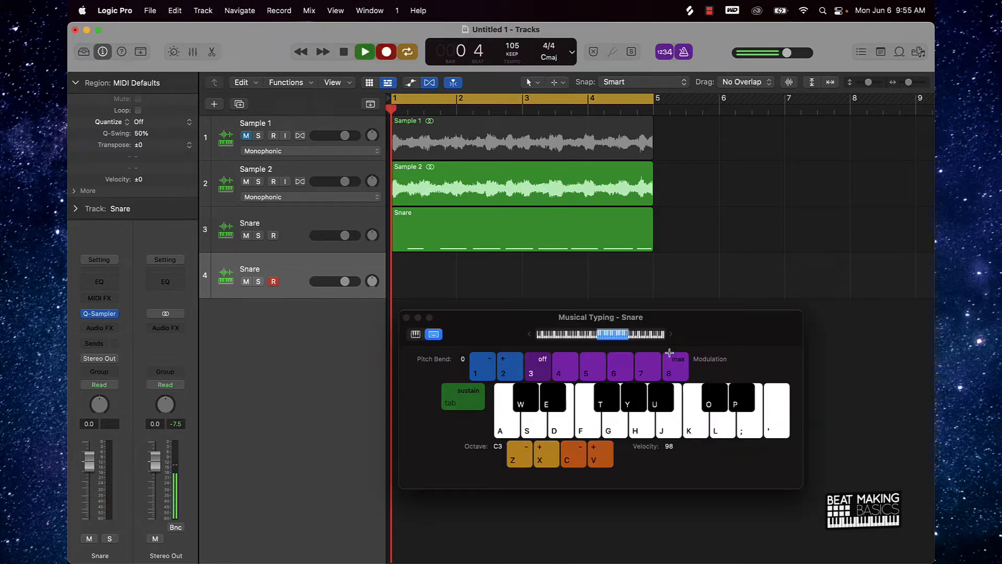
{"action": "key", "text": "a"}
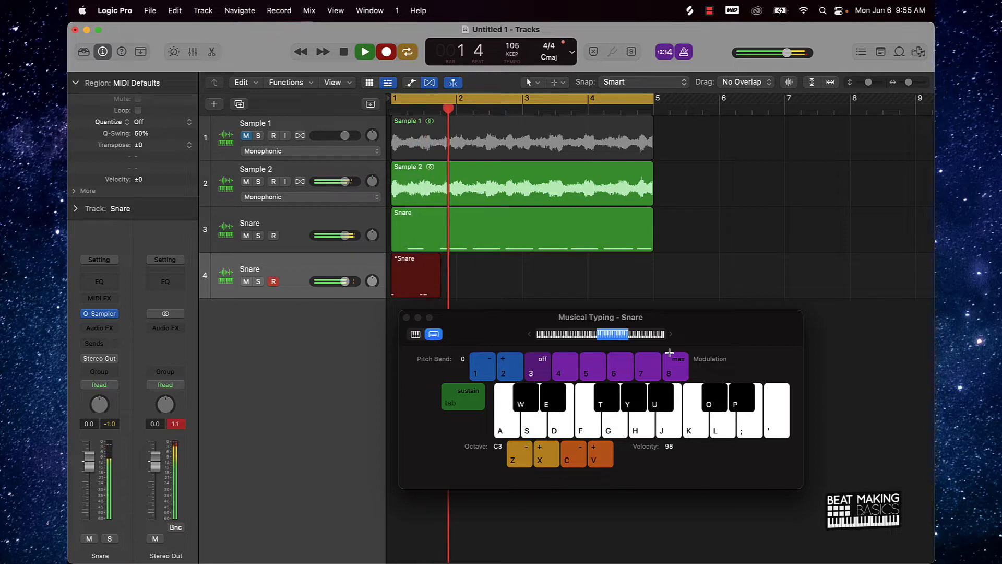
{"action": "key", "text": "a"}
{"action": "key", "text": "a"}
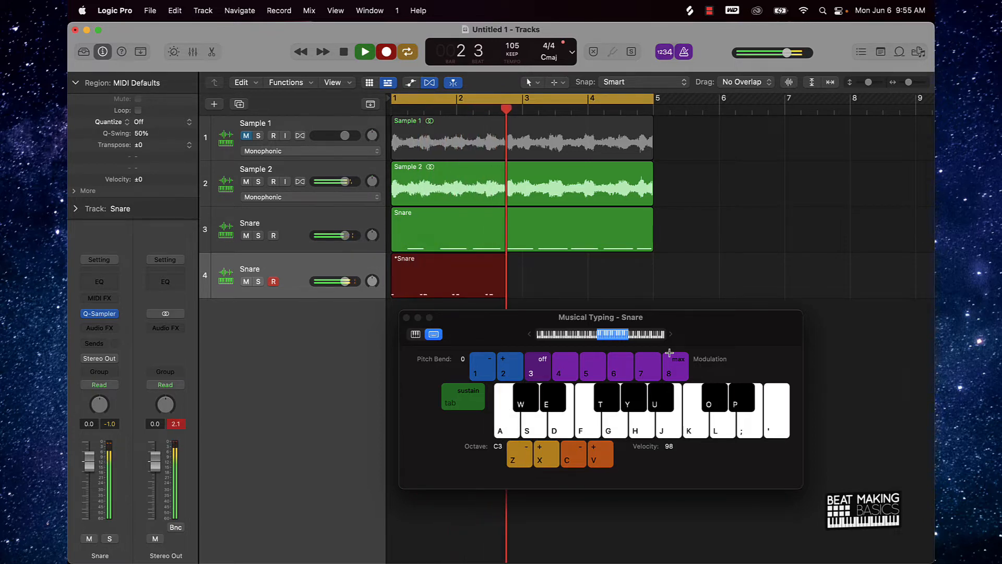
{"action": "key", "text": "a"}
{"action": "key", "text": "a"}
{"action": "key", "text": "a"}
{"action": "key", "text": "a"}
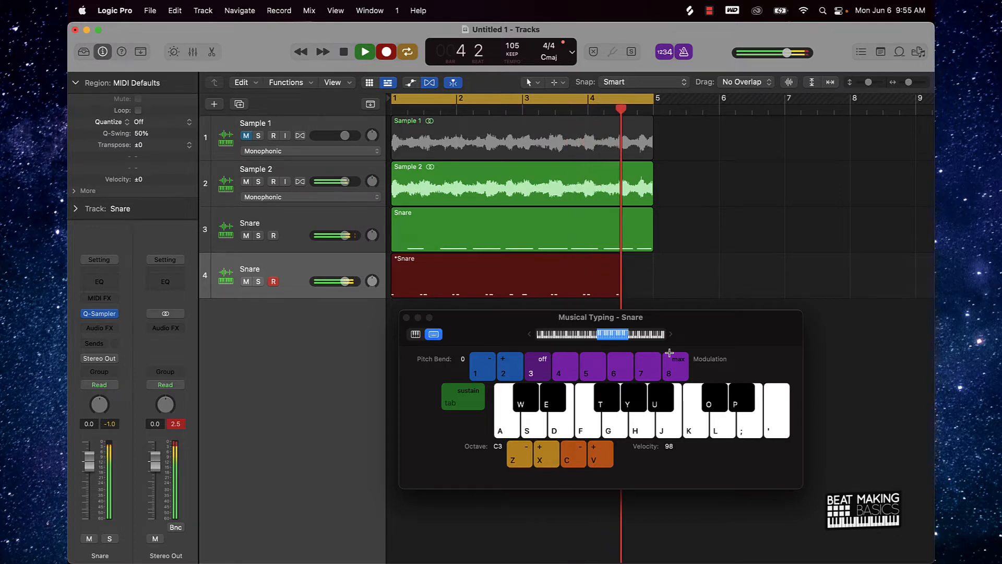
{"action": "key", "text": "a"}
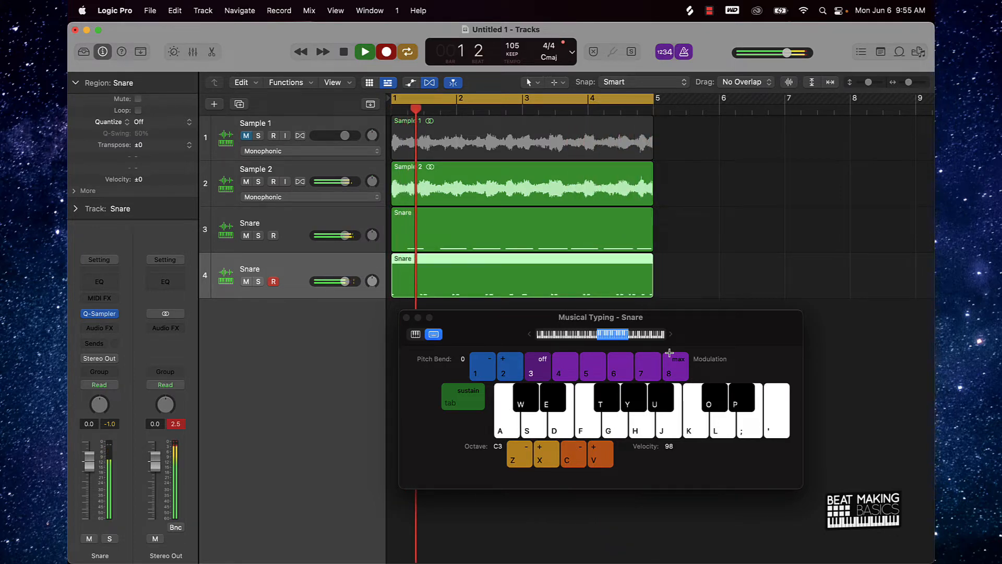
{"action": "key", "text": "a"}
{"action": "key", "text": "a"}
{"action": "left_click", "coordinate": [407, 318]}
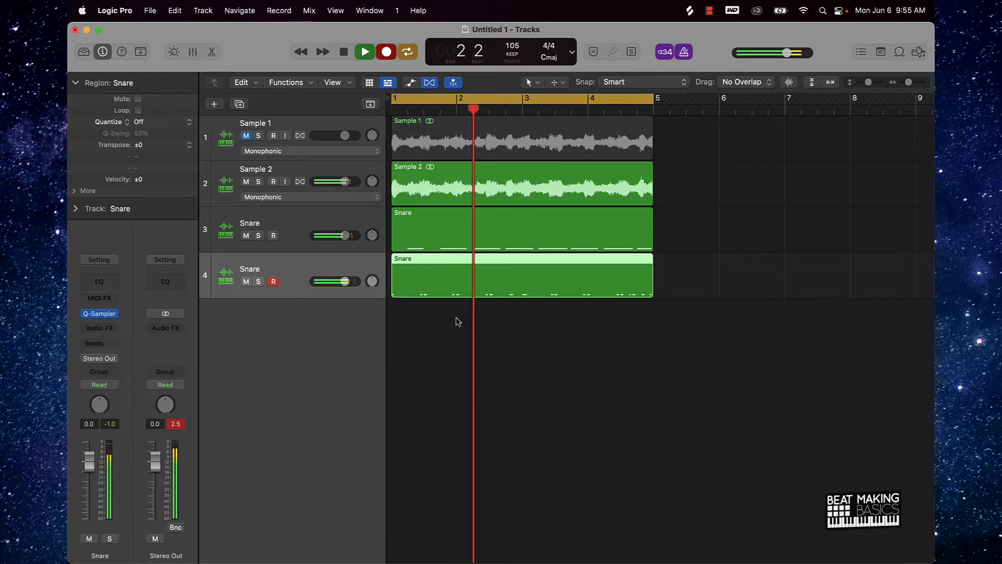
{"action": "left_click", "coordinate": [364, 54]}
{"action": "key", "text": "space"}
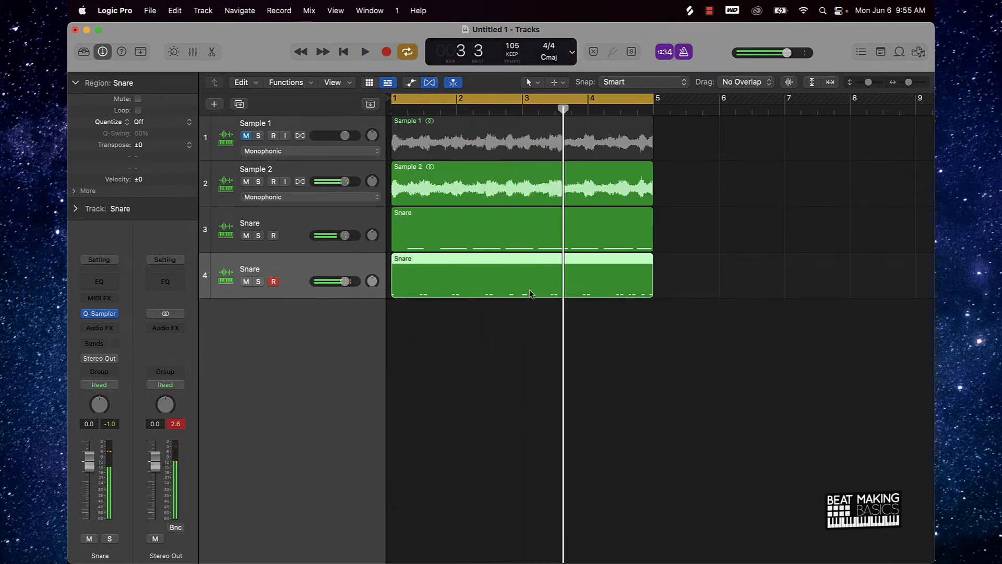
Step: Quantize all notes of the recorded kick region to 1/16 Swing A in the Piano Roll and close the editor
{"action": "double_click", "coordinate": [499, 274]}
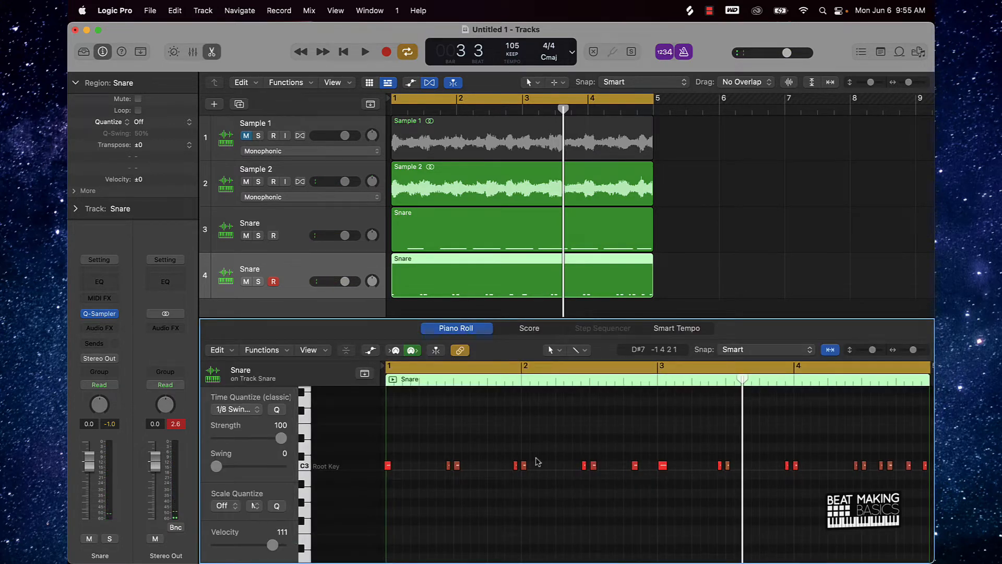
{"action": "key", "text": "super+a"}
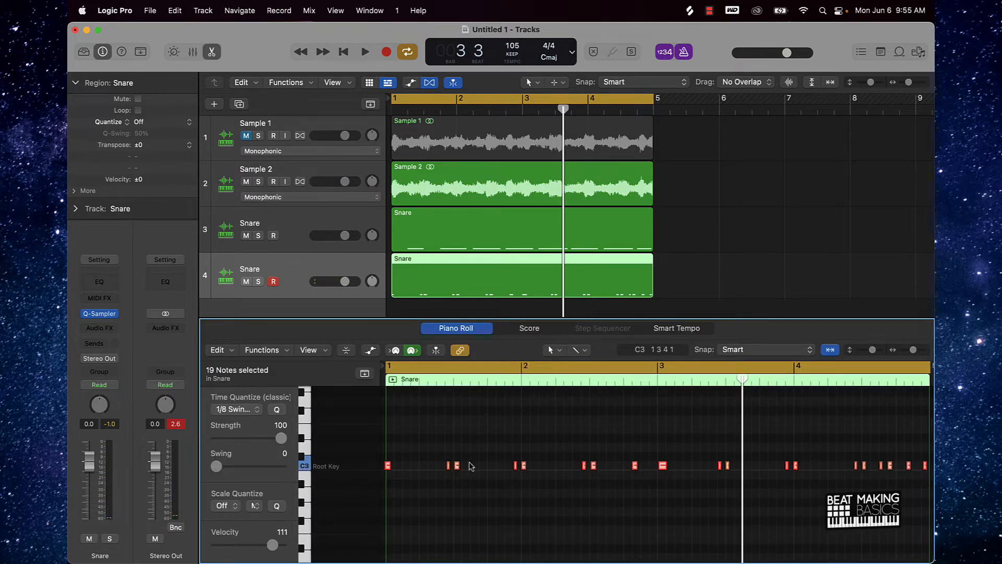
{"action": "left_click", "coordinate": [276, 409]}
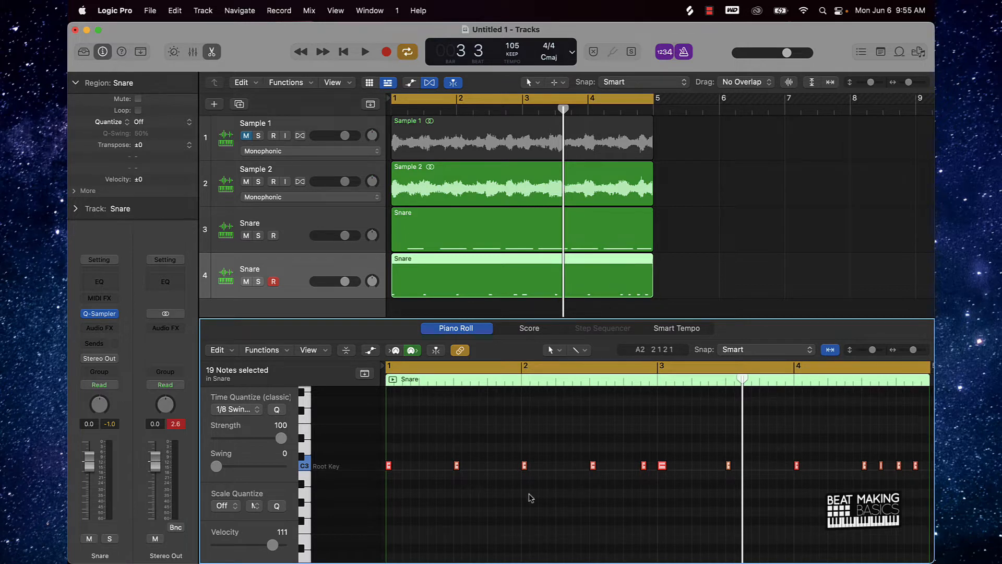
{"action": "key", "text": "super+z"}
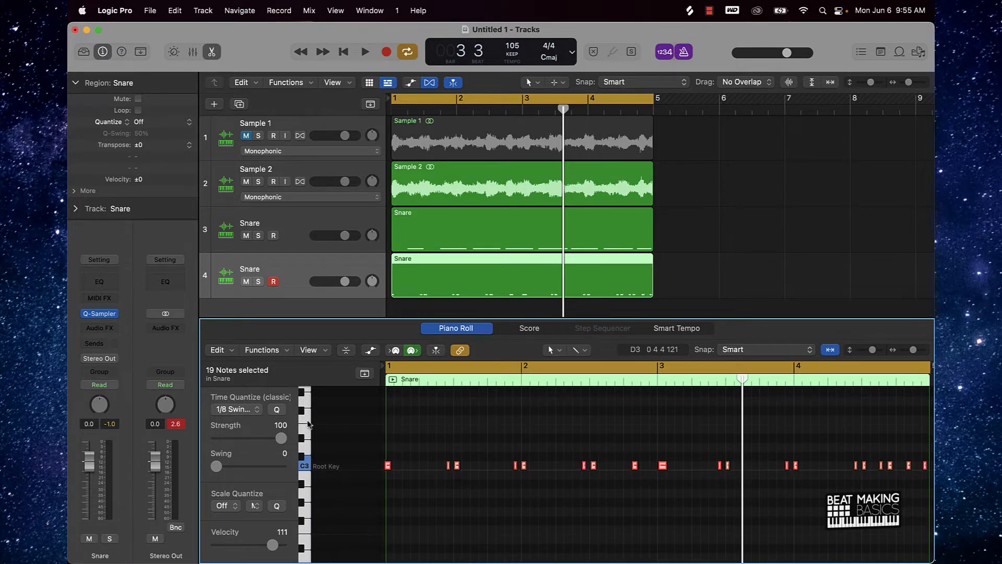
{"action": "left_click", "coordinate": [230, 409]}
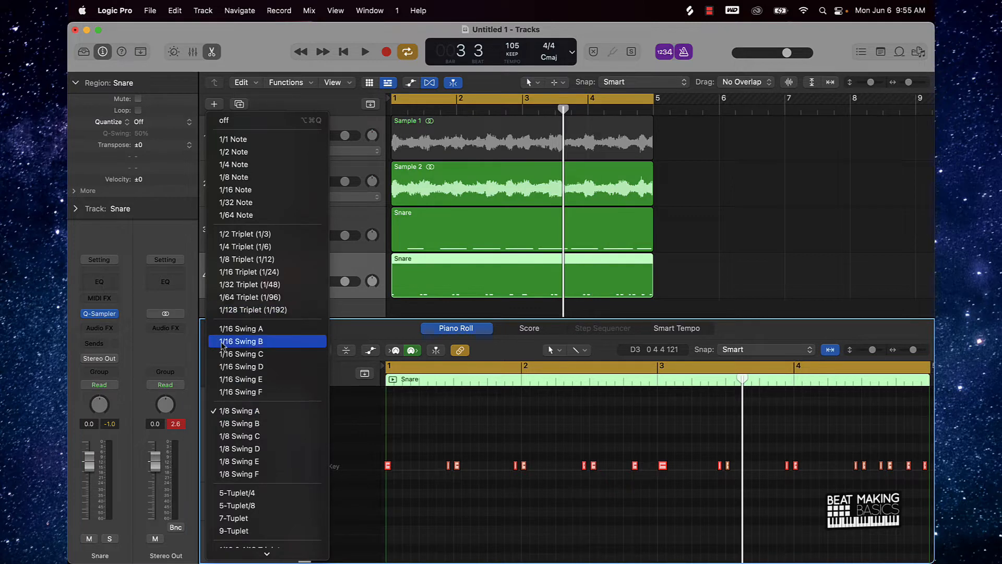
{"action": "left_click", "coordinate": [238, 329]}
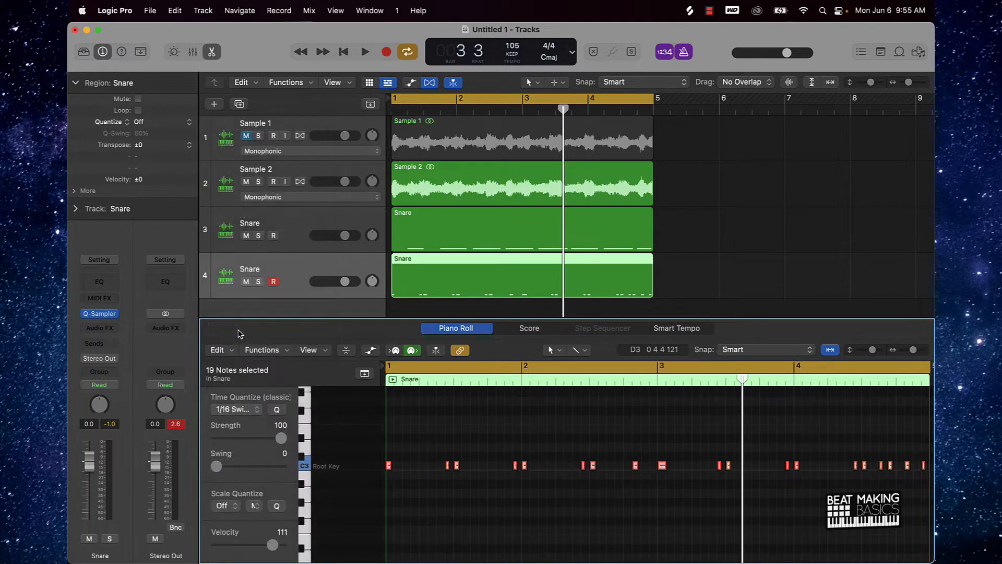
{"action": "left_click", "coordinate": [566, 440]}
{"action": "key", "text": "e"}
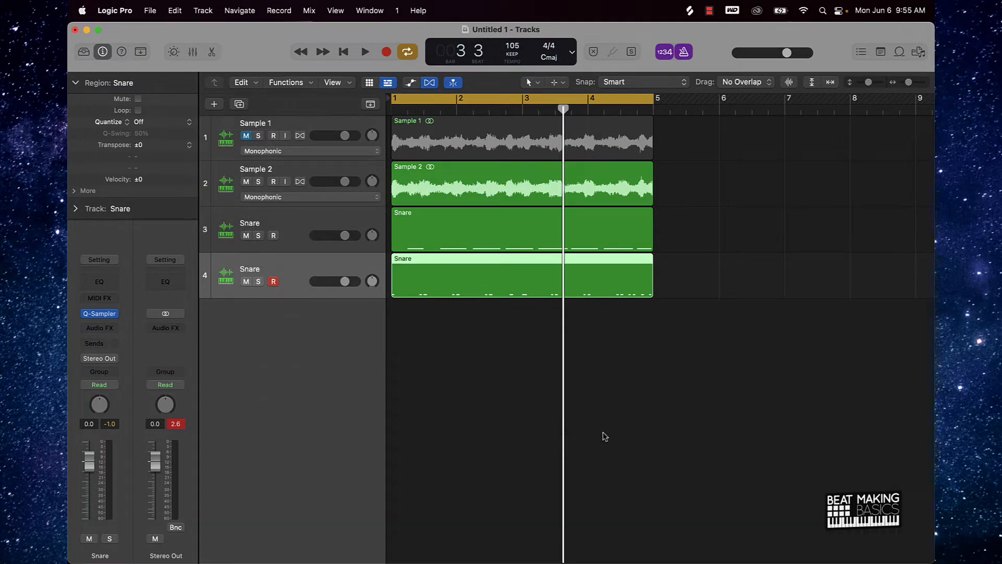
Step: Lower the project tempo to 79 BPM and play the beginning of the loop
{"action": "left_click", "coordinate": [599, 423]}
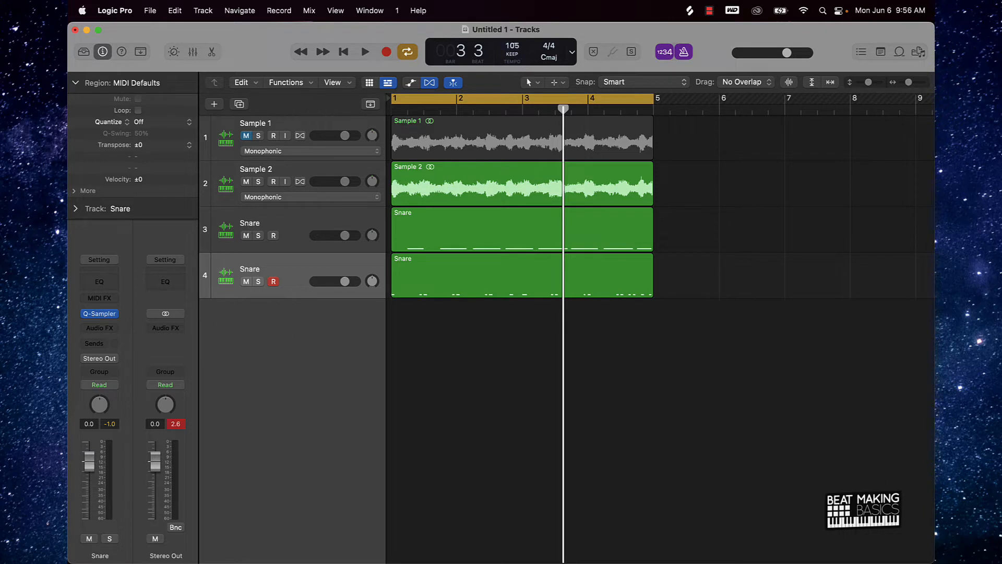
{"action": "left_click_drag", "start_coordinate": [512, 46], "coordinate": [515, 89]}
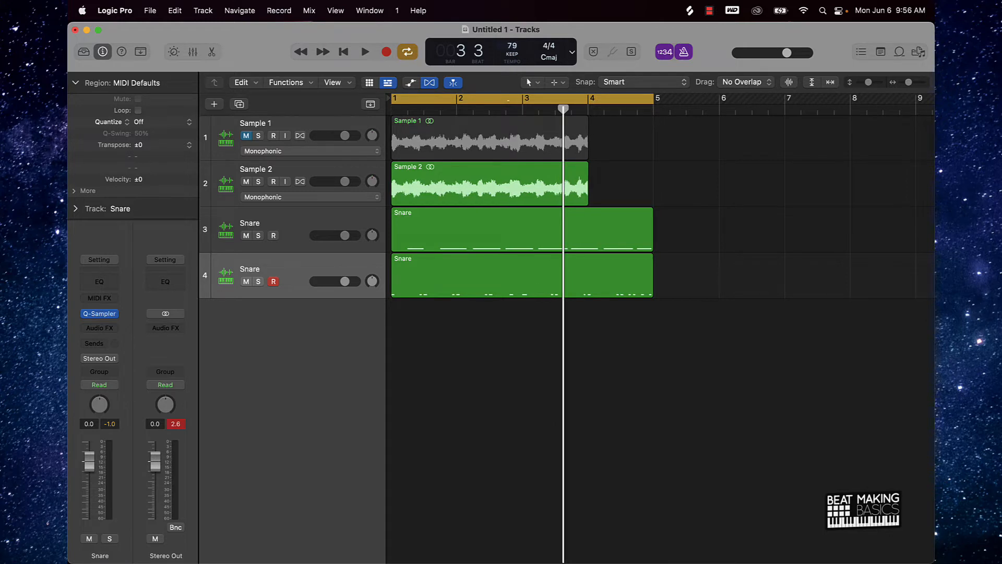
{"action": "key", "text": "space"}
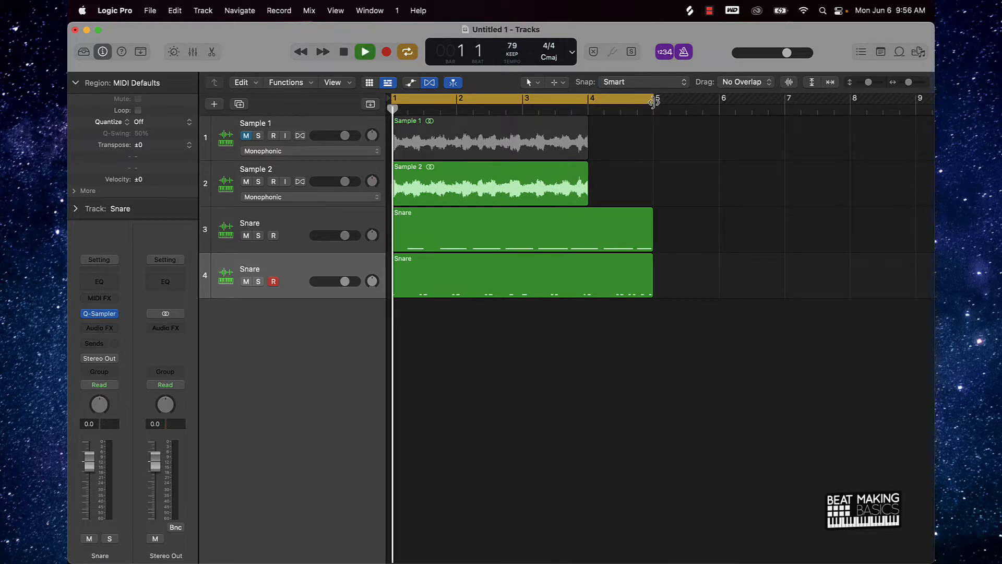
{"action": "key", "text": "space"}
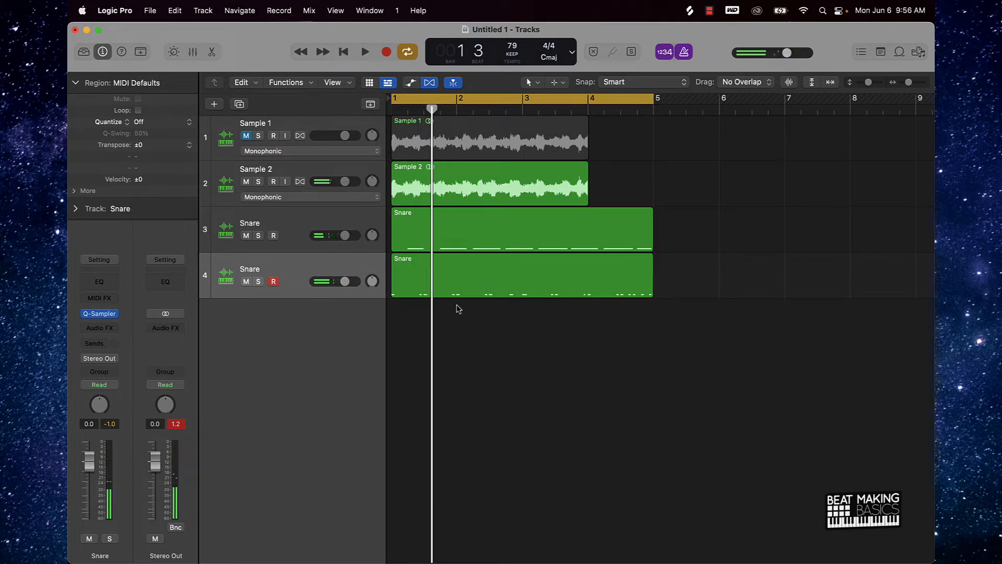
Step: Enable Flex with Slicing on the Sample 2 and Sample 1 tracks so they follow the project tempo
{"action": "left_click", "coordinate": [500, 239]}
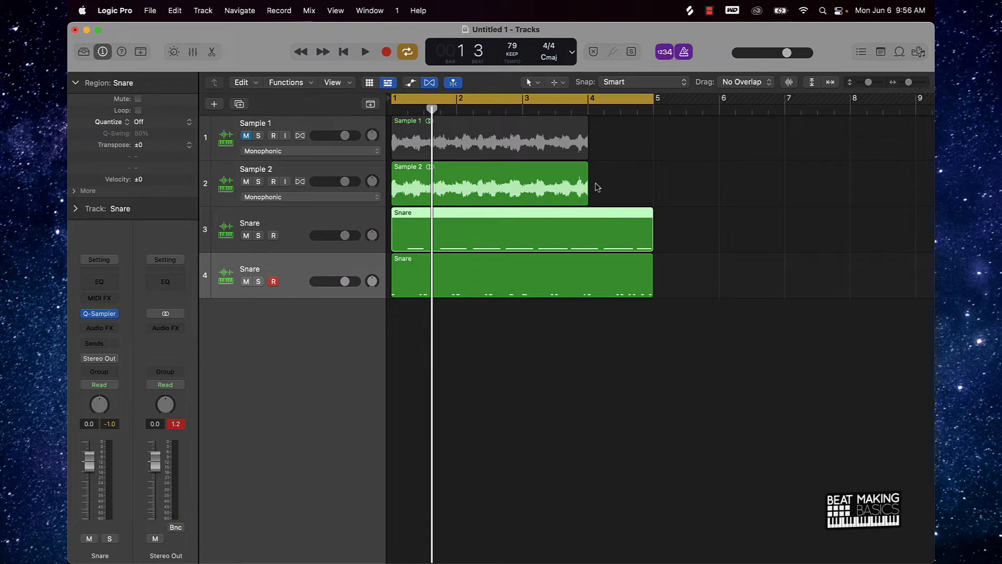
{"action": "left_click", "coordinate": [301, 182]}
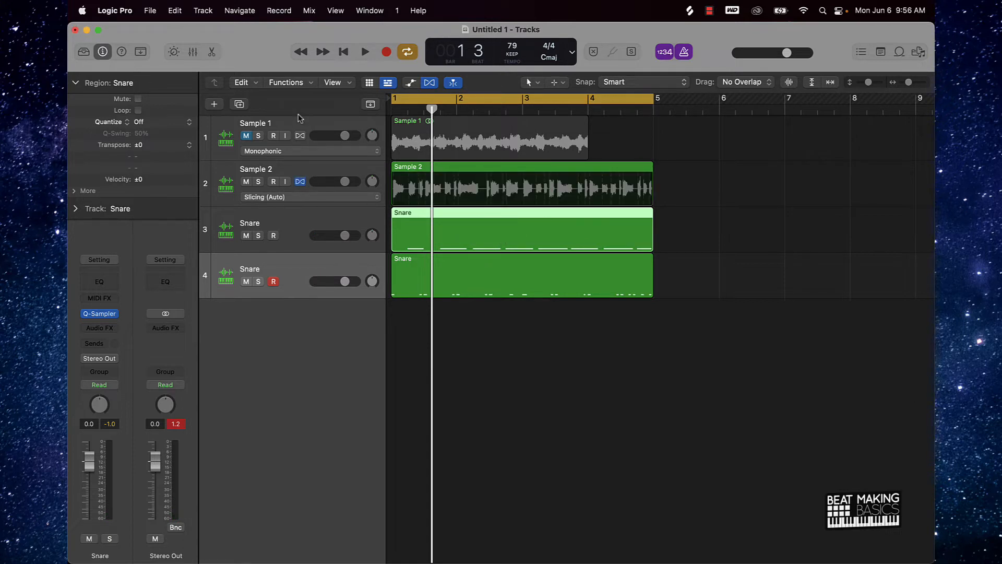
{"action": "left_click", "coordinate": [300, 136]}
Step: Set the project tempo to 92 BPM while playing back the loop
{"action": "key", "text": "space"}
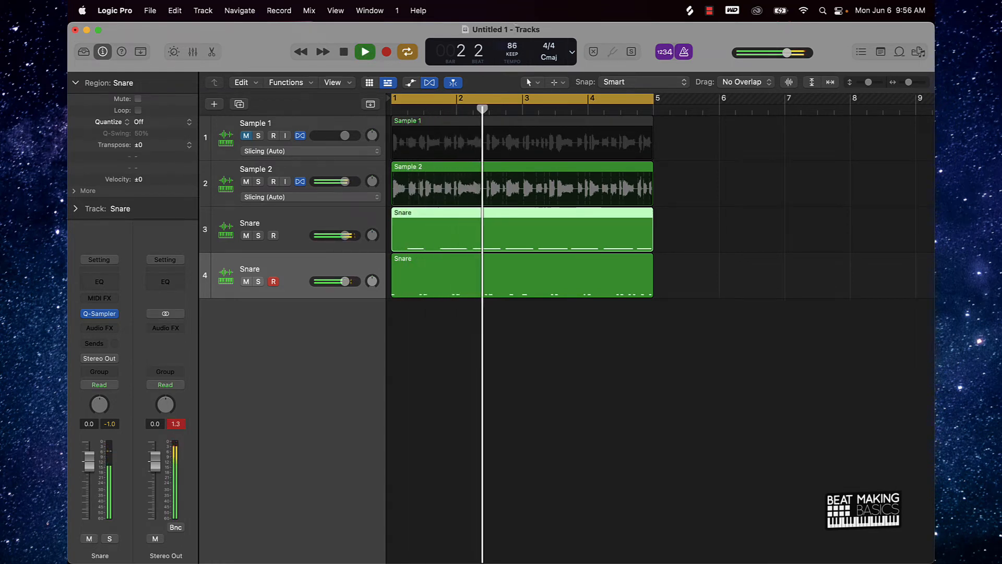
{"action": "key", "text": "space"}
{"action": "key", "text": "space"}
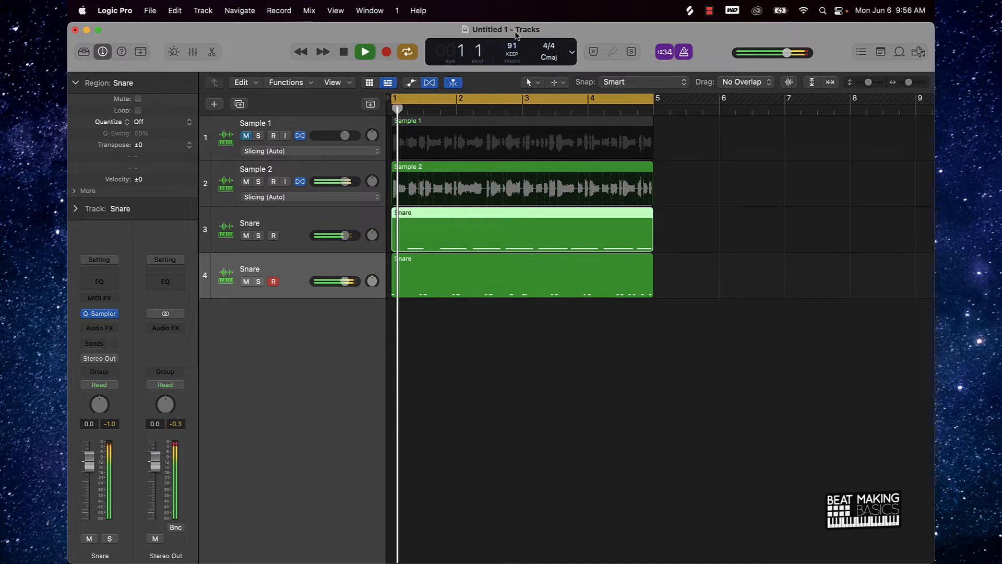
{"action": "left_click_drag", "start_coordinate": [513, 46], "coordinate": [512, 43]}
{"action": "key", "text": "space"}
{"action": "key", "text": "space"}
{"action": "left_click", "coordinate": [709, 158]}
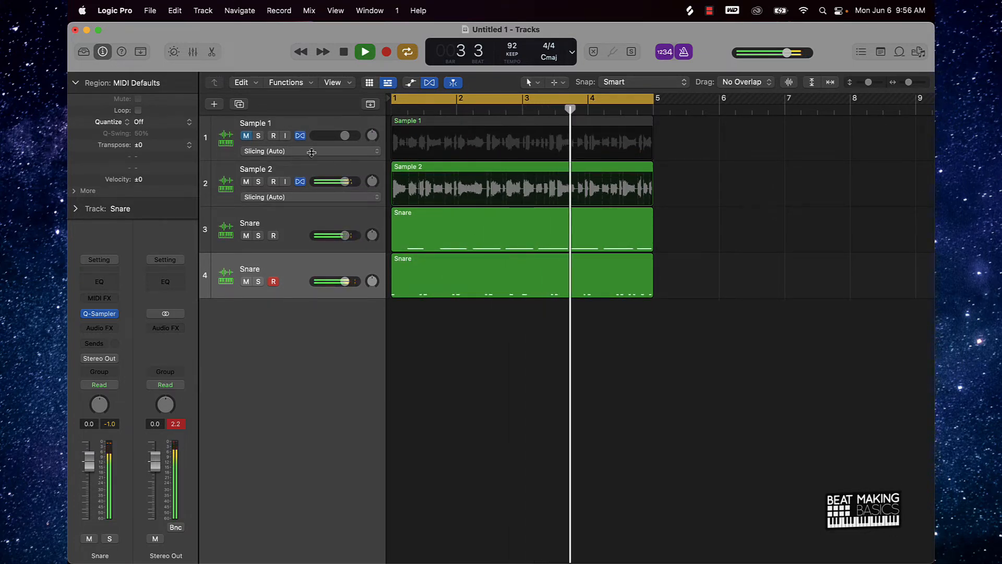
Step: Lower the Sample 2 track's volume to -1.7 dB during playback and stop the transport
{"action": "left_click", "coordinate": [336, 169]}
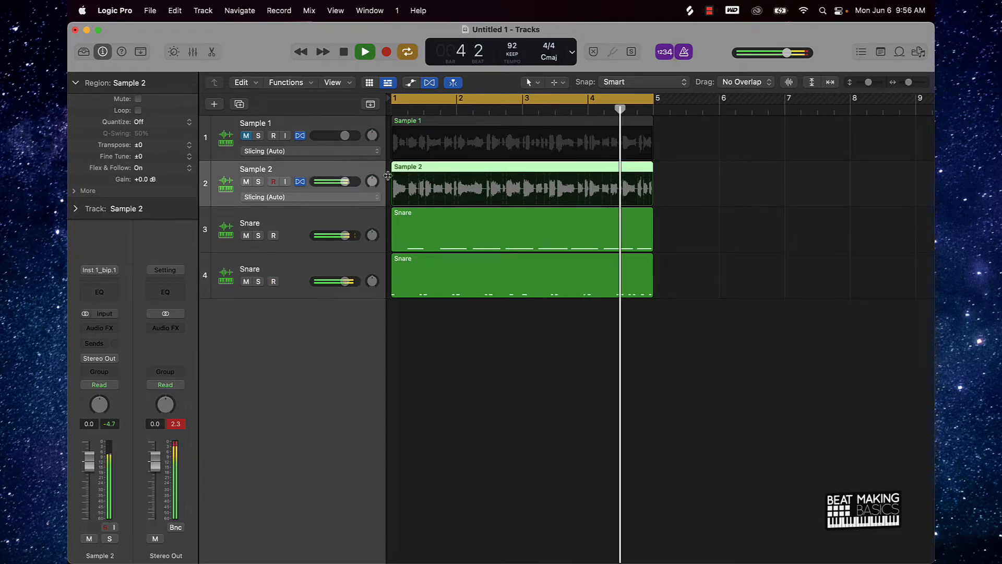
{"action": "left_click_drag", "start_coordinate": [345, 182], "coordinate": [342, 182]}
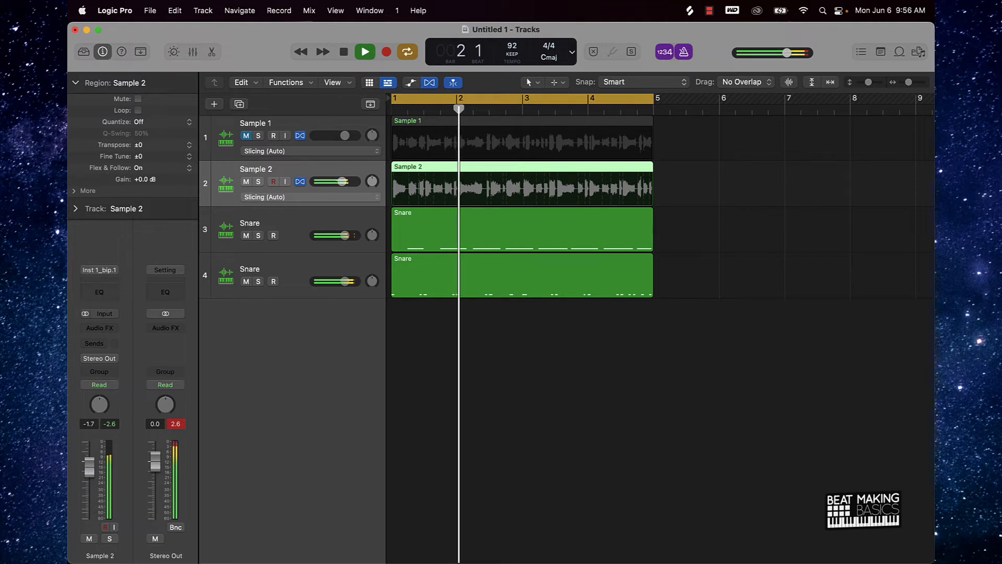
{"action": "left_click", "coordinate": [725, 198]}
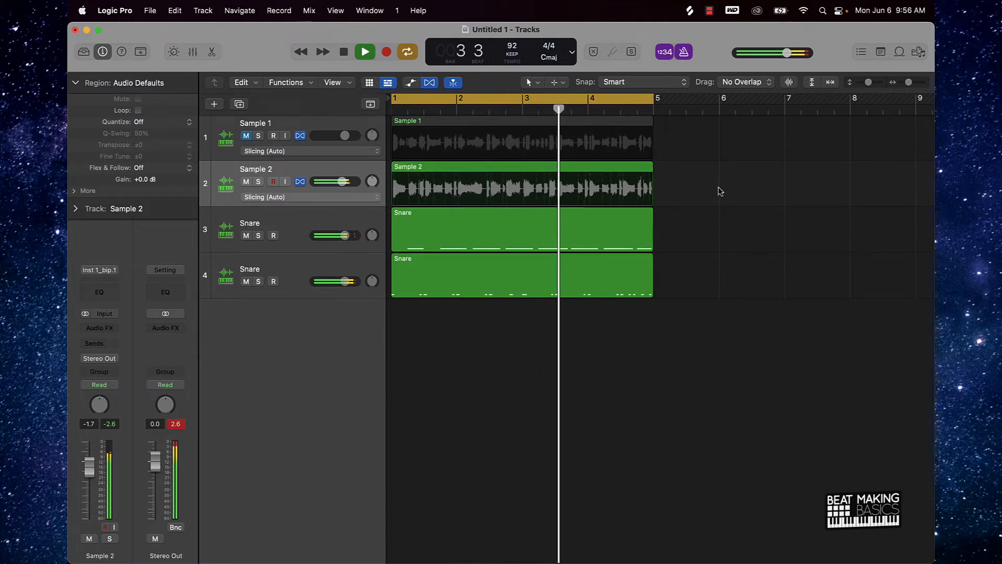
{"action": "key", "text": "space"}
Step: Rename the second Snare track and its region as Kick, and move the track above the remaining Snare track
{"action": "scroll", "coordinate": [711, 205], "scroll_direction": "right", "scroll_amount": 1}
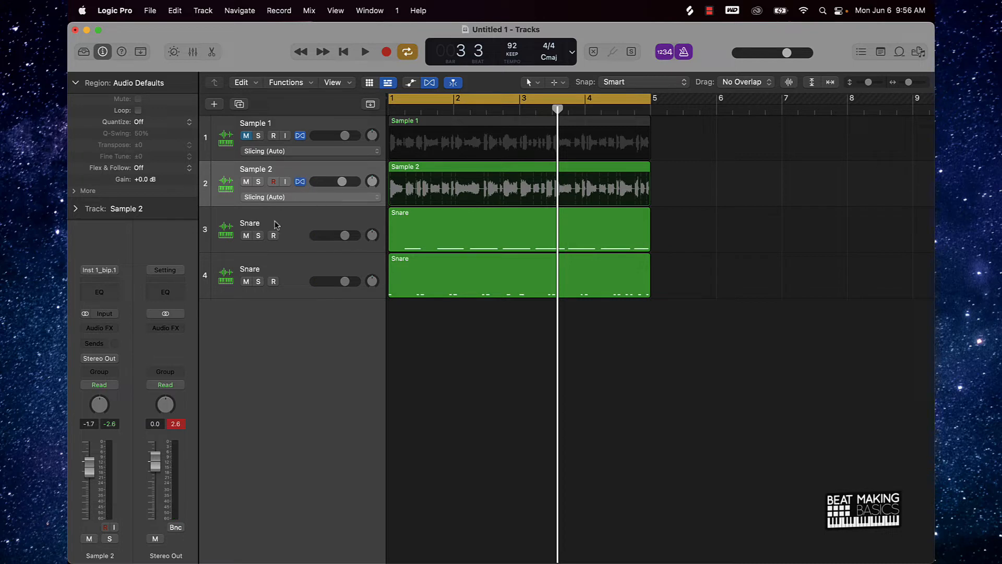
{"action": "double_click", "coordinate": [256, 272]}
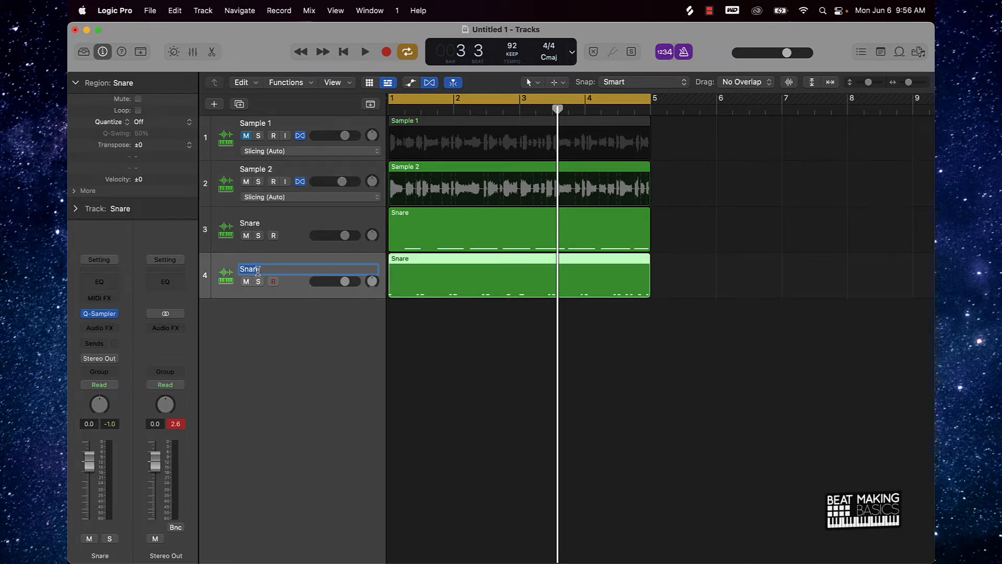
{"action": "type", "text": "Kick"}
{"action": "key", "text": "Return"}
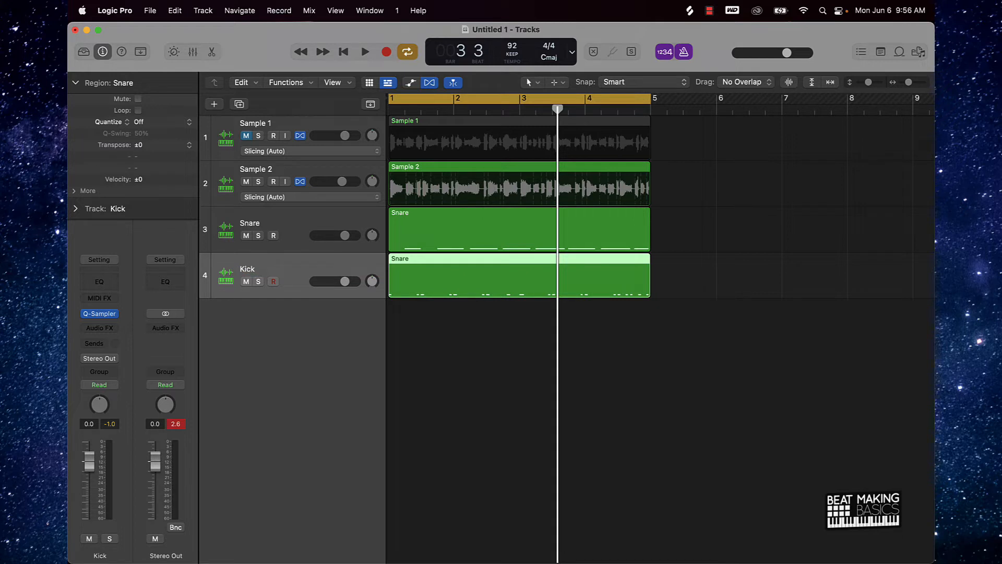
{"action": "key", "text": "super+a"}
{"action": "left_click", "coordinate": [451, 387]}
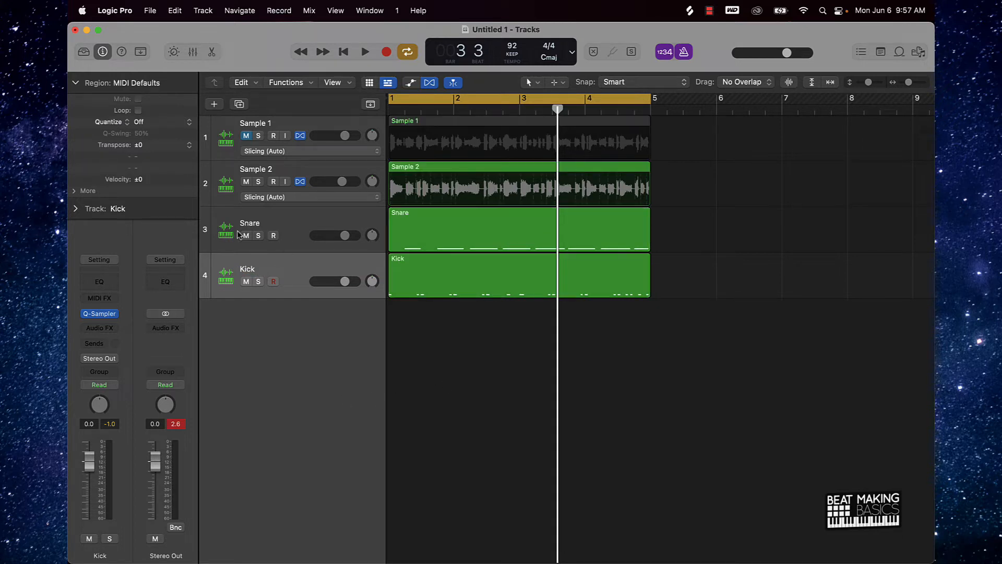
{"action": "left_click_drag", "start_coordinate": [245, 261], "coordinate": [258, 216]}
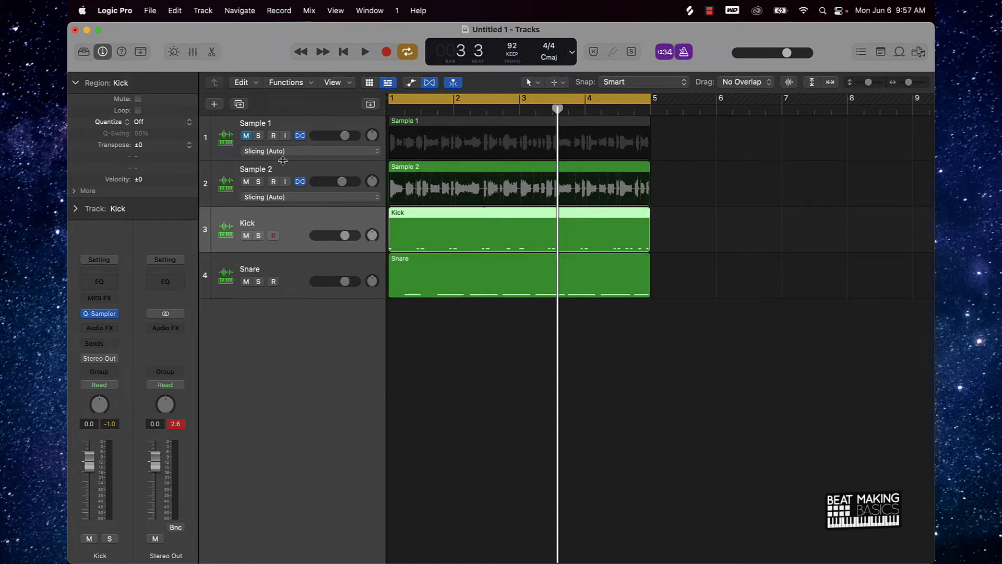
Step: Insert the stereo iZotope Vinyl plug-in as an audio effect on the Sample 2 track
{"action": "left_click", "coordinate": [285, 168]}
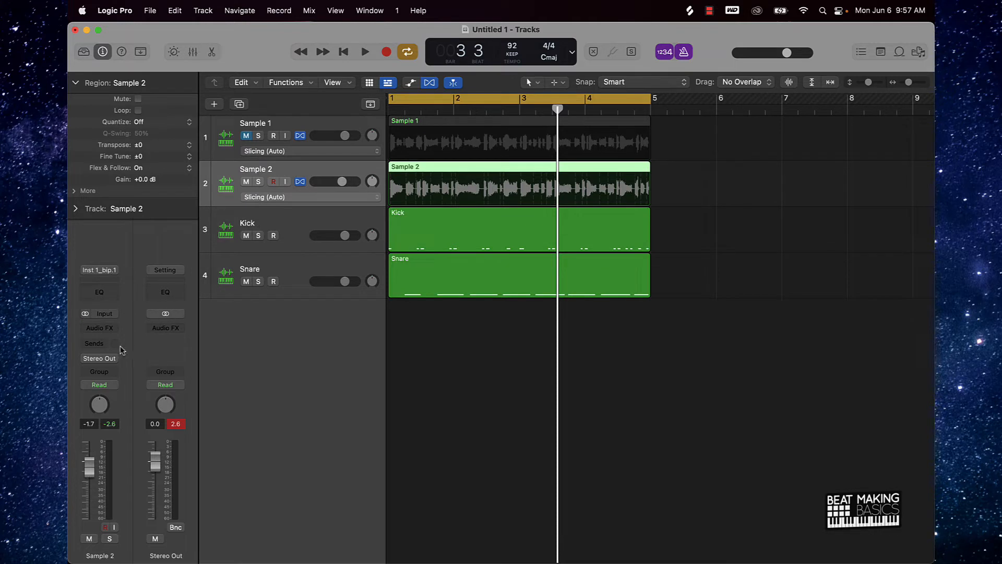
{"action": "left_click", "coordinate": [114, 329]}
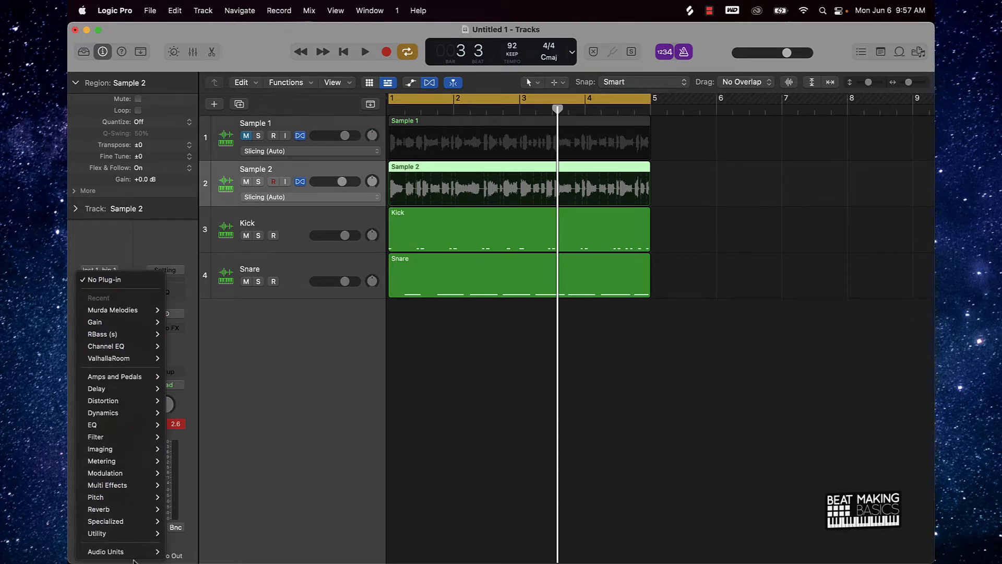
{"action": "mouse_move", "coordinate": [144, 553]}
{"action": "mouse_move", "coordinate": [198, 496]}
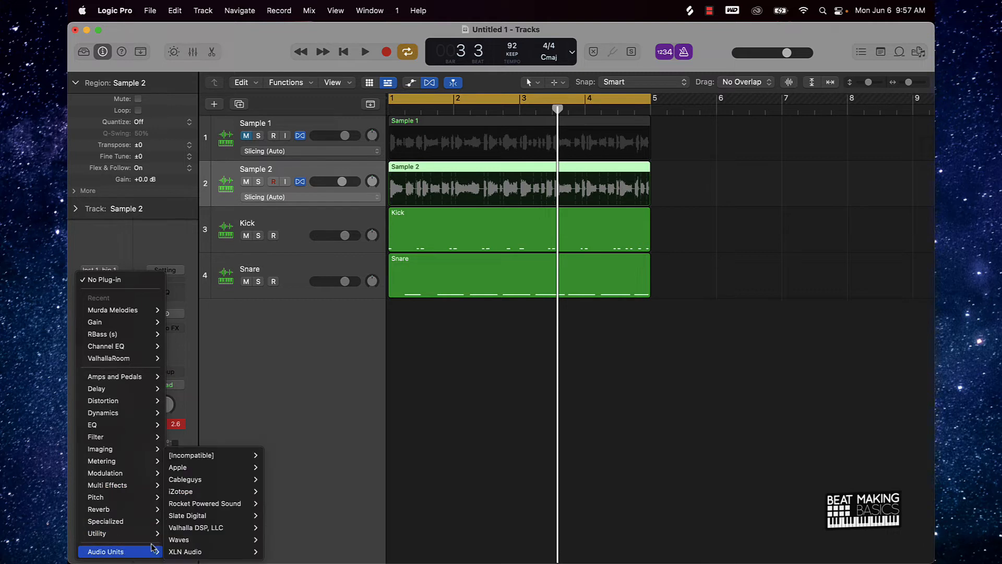
{"action": "mouse_move", "coordinate": [258, 491]}
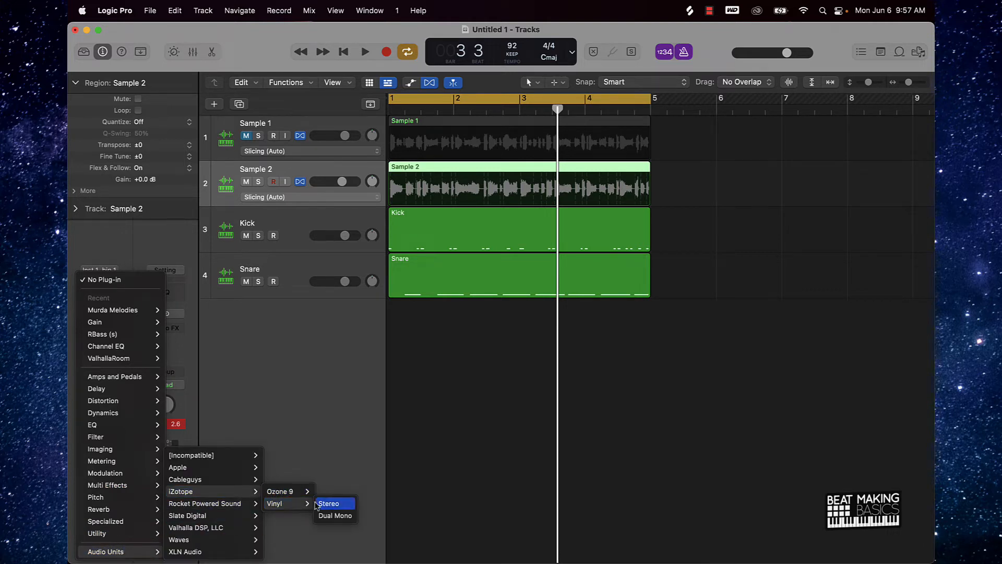
{"action": "left_click", "coordinate": [343, 507]}
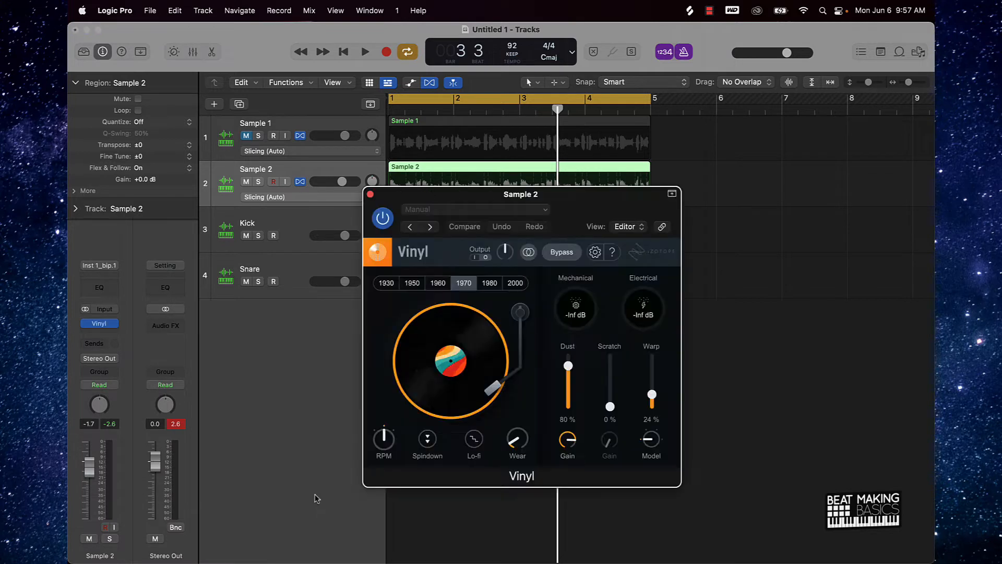
Step: Set Vinyl's Wear and Dust to 0 % and raise Warp to 56 % while playing the loop
{"action": "left_click_drag", "start_coordinate": [520, 446], "coordinate": [550, 516]}
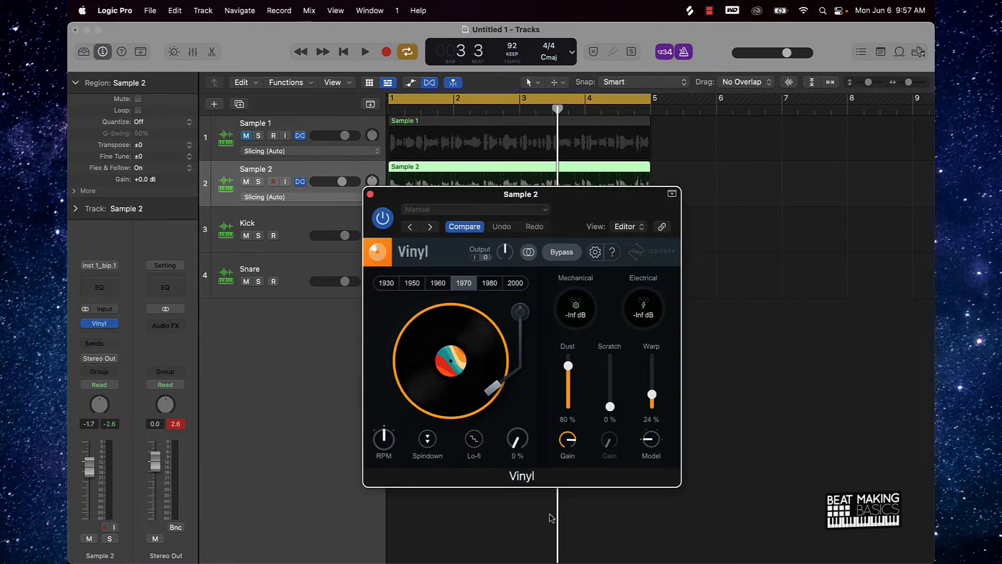
{"action": "left_click_drag", "start_coordinate": [573, 354], "coordinate": [565, 495]}
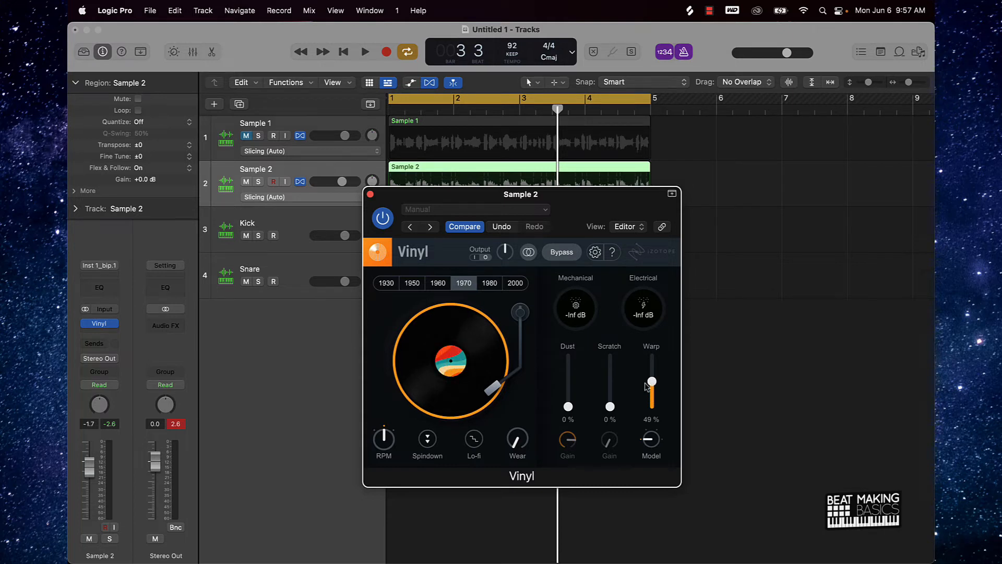
{"action": "key", "text": "space"}
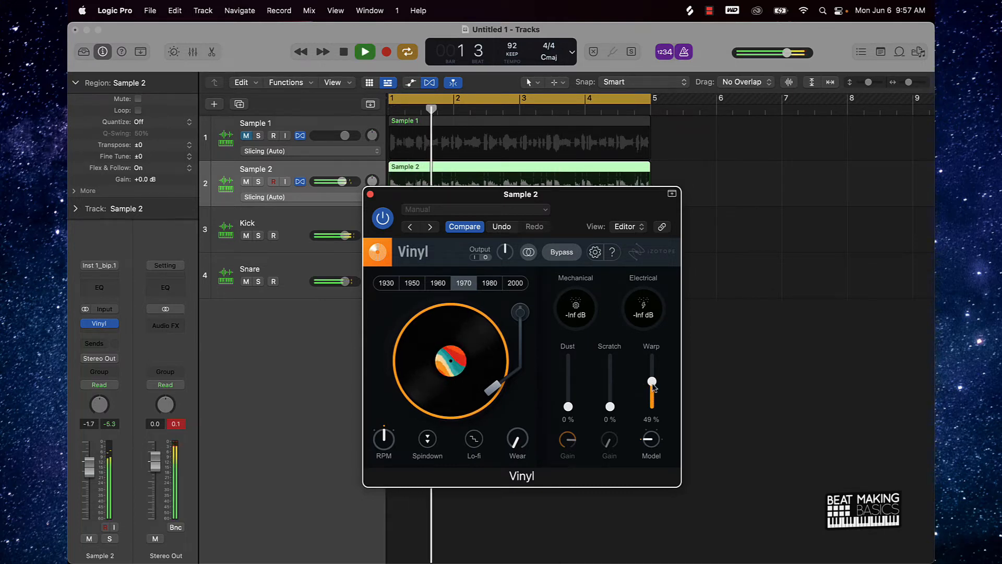
{"action": "left_click_drag", "start_coordinate": [653, 386], "coordinate": [653, 383]}
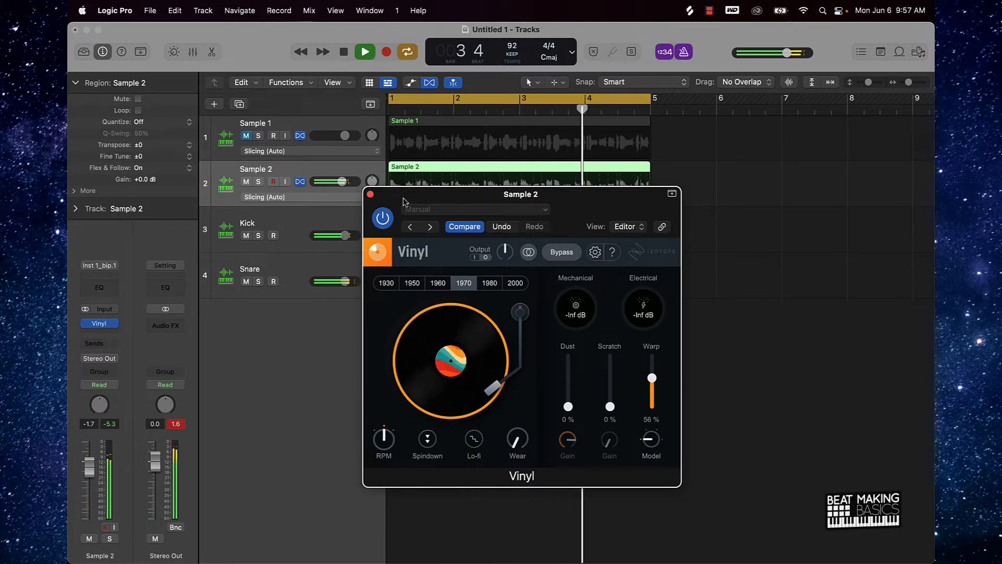
Step: Switch Vinyl's year to 1980, close the plug-in window and stop playback
{"action": "left_click_drag", "start_coordinate": [403, 201], "coordinate": [424, 227]}
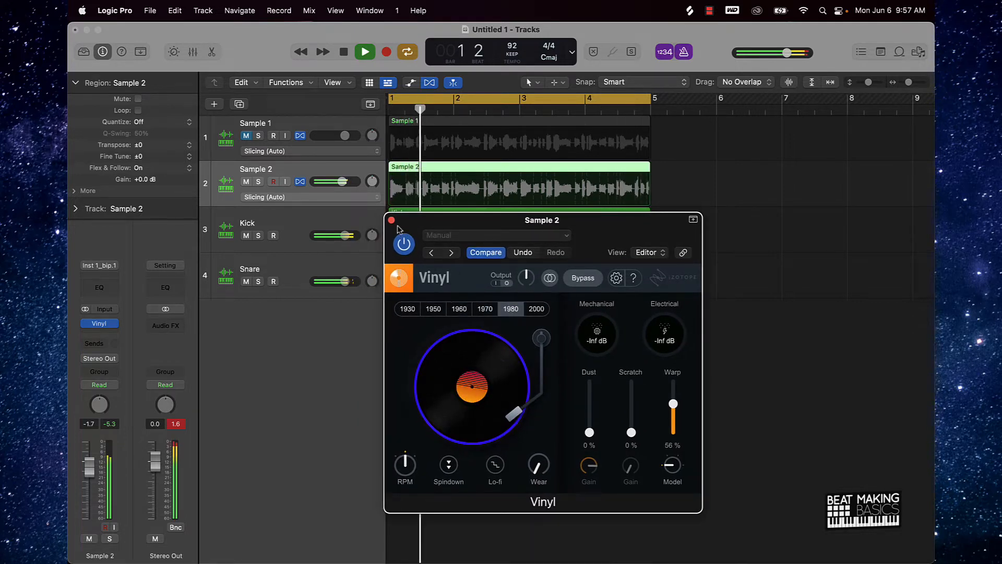
{"action": "left_click", "coordinate": [392, 221]}
{"action": "left_click", "coordinate": [775, 282]}
{"action": "key", "text": "space"}
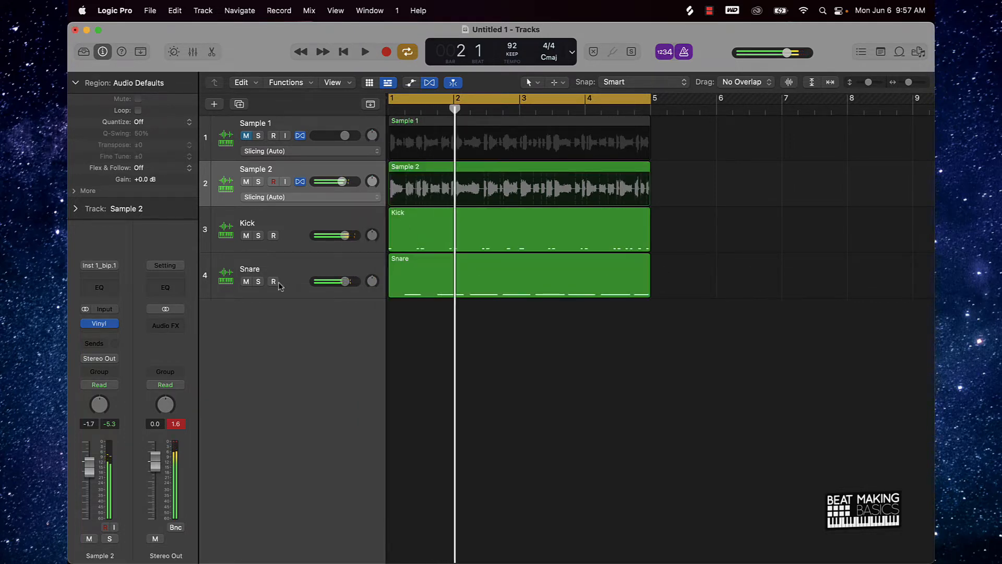
Step: Copy the Vinyl effect from the Sample 2 channel to the Sample 1 channel in the mixer and close its window
{"action": "left_click", "coordinate": [192, 53]}
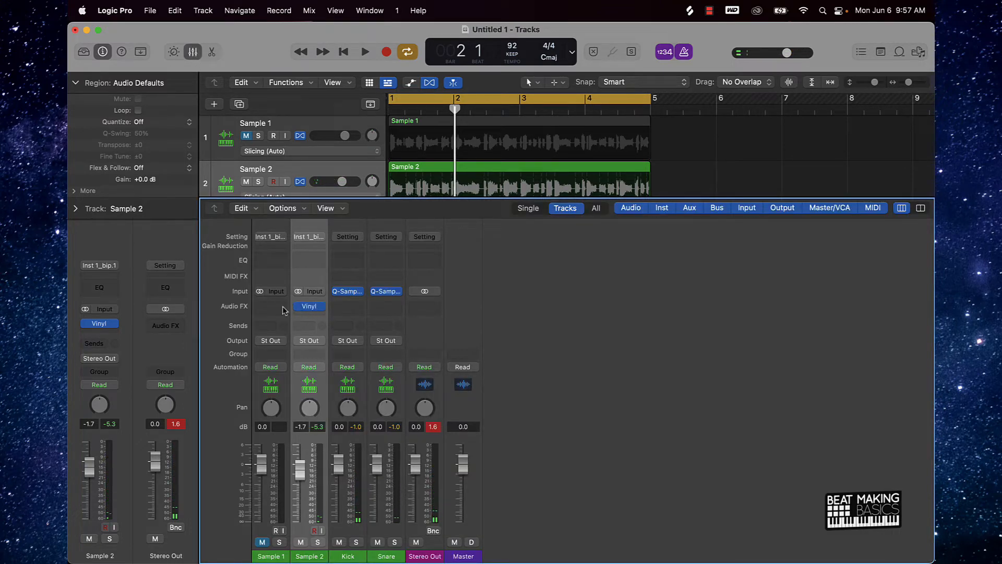
{"action": "left_click_drag", "start_coordinate": [312, 309], "coordinate": [271, 309]}
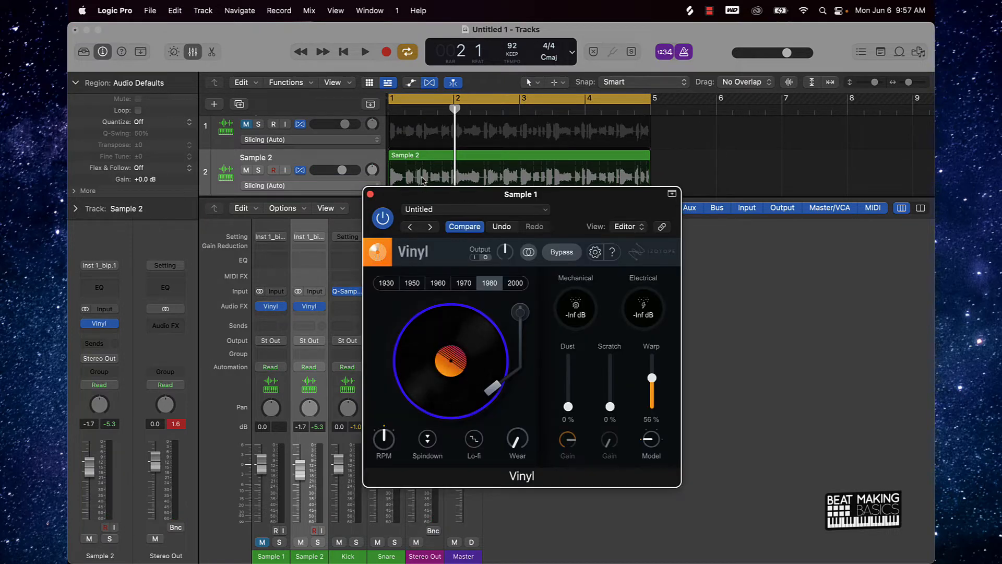
{"action": "left_click", "coordinate": [371, 195]}
{"action": "scroll", "coordinate": [308, 162], "scroll_direction": "up", "scroll_amount": 2}
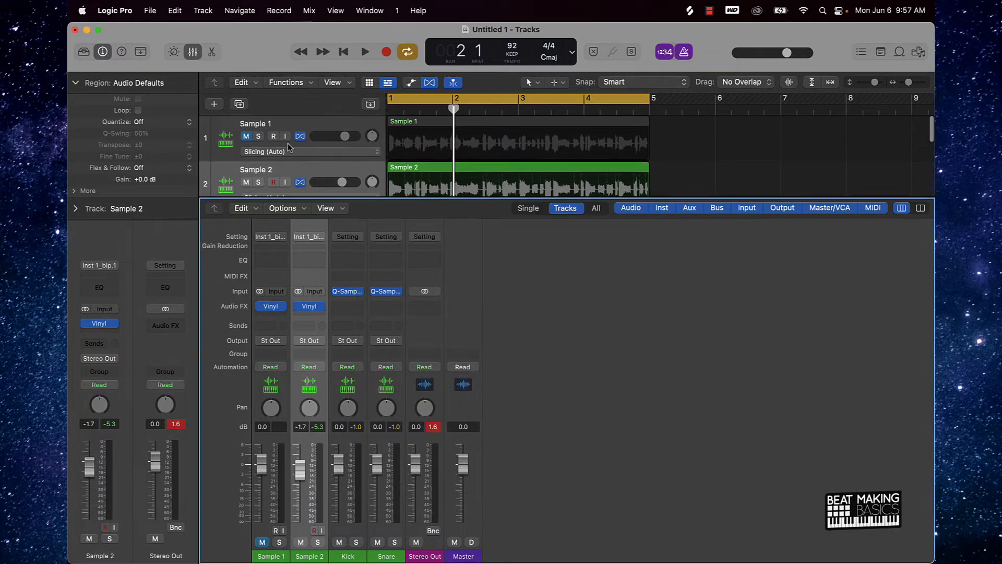
Step: Insert the stereo Slate Digital Murda Melodies plug-in after Vinyl on Sample 2, hide the mixer and move the plug-in window off the tracks
{"action": "left_click", "coordinate": [314, 315]}
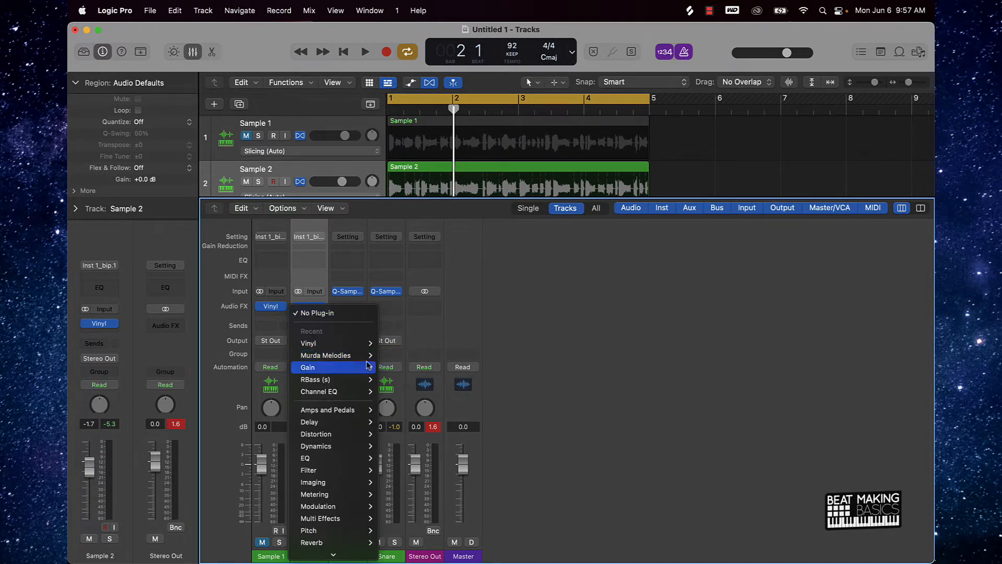
{"action": "mouse_move", "coordinate": [345, 551]}
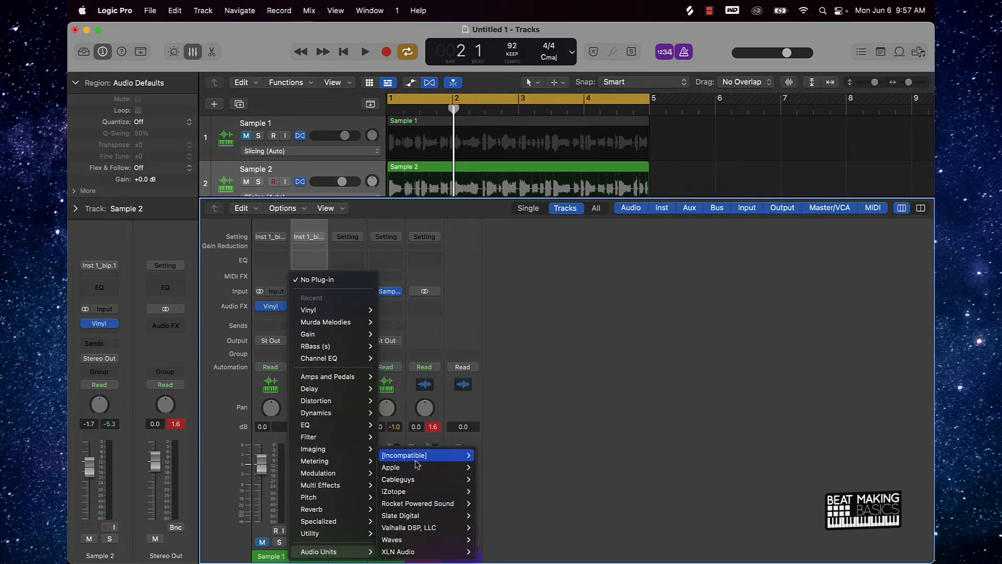
{"action": "mouse_move", "coordinate": [419, 516]}
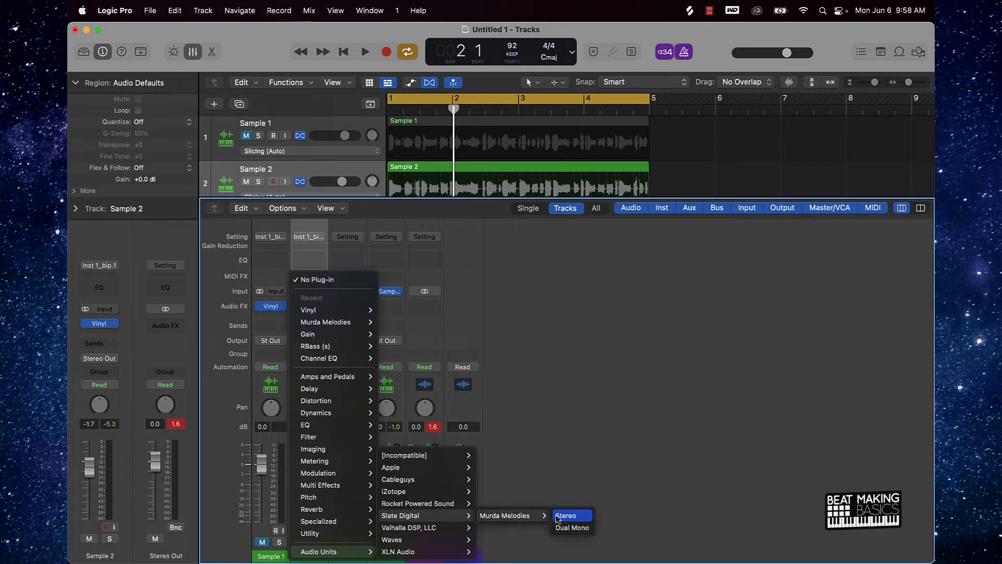
{"action": "left_click", "coordinate": [566, 516]}
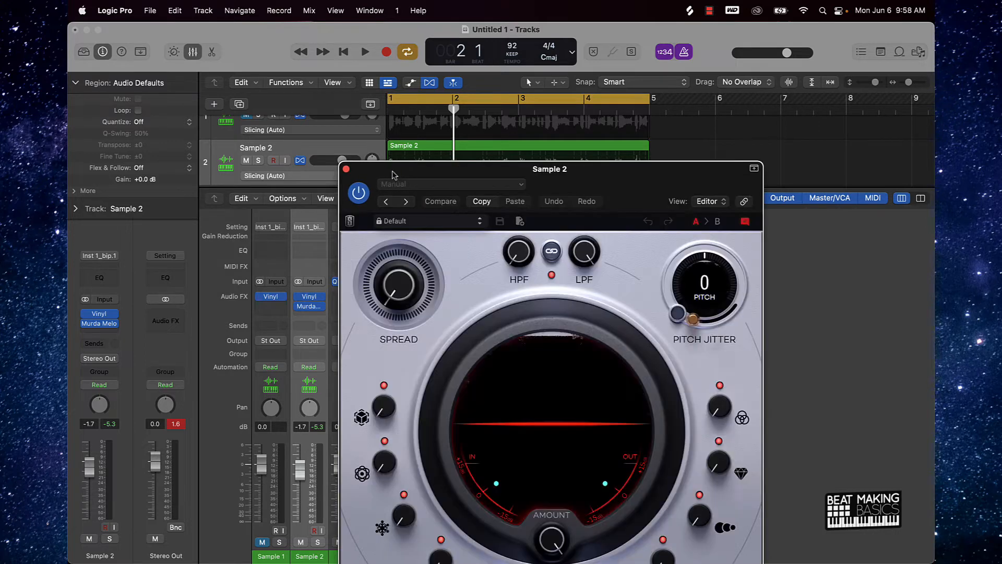
{"action": "left_click", "coordinate": [189, 54]}
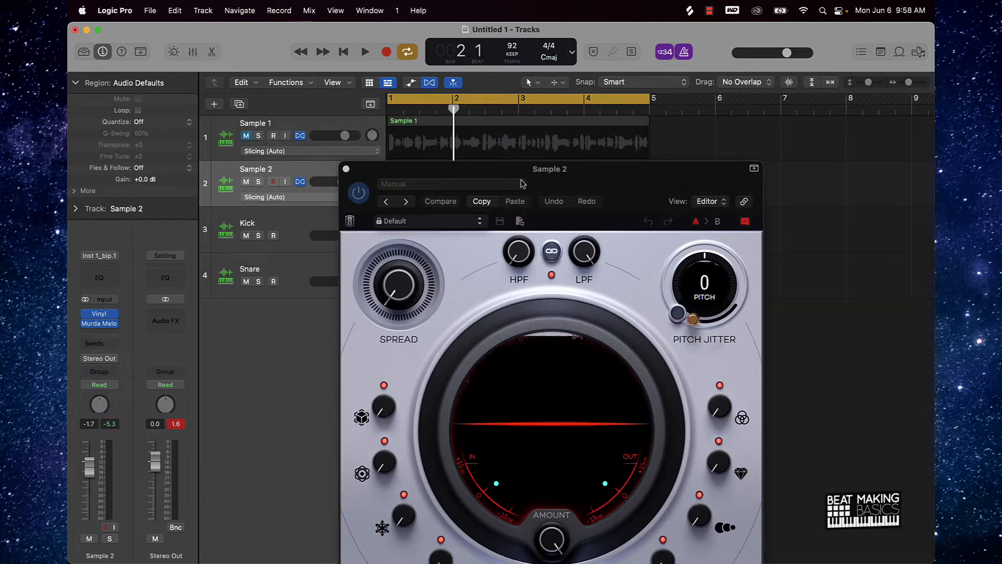
{"action": "left_click", "coordinate": [522, 183]}
{"action": "key", "text": "Escape"}
{"action": "left_click_drag", "start_coordinate": [586, 183], "coordinate": [759, 139]}
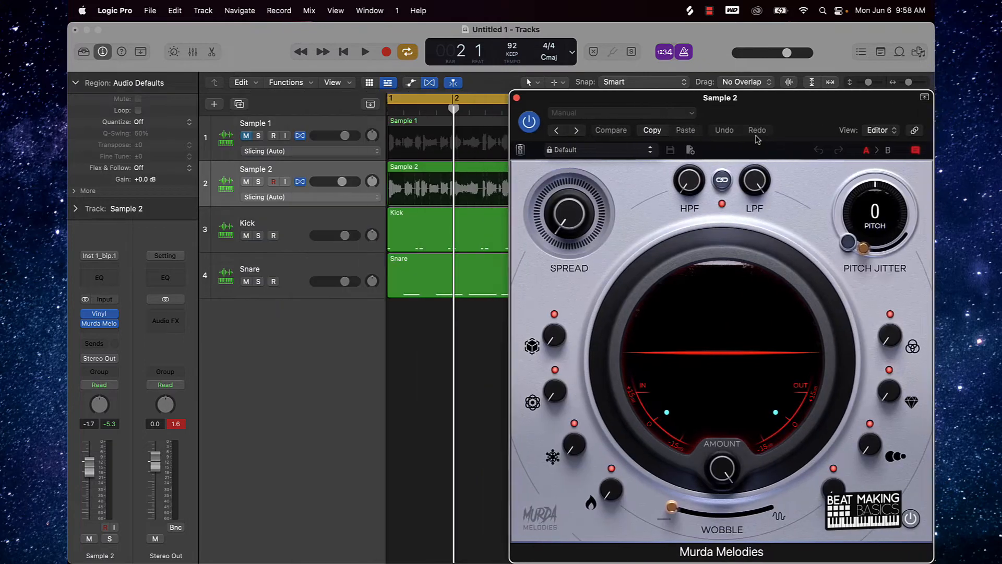
Step: Choose the Soul preset in Murda Melodies, audition the loop with the metronome off, and close the plug-in window
{"action": "left_click", "coordinate": [652, 151]}
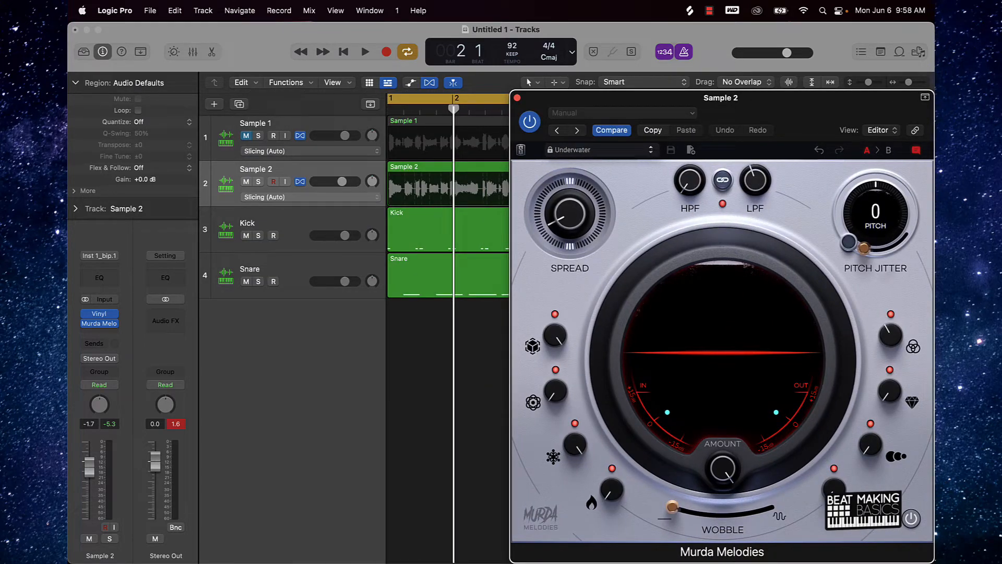
{"action": "left_click", "coordinate": [652, 151]}
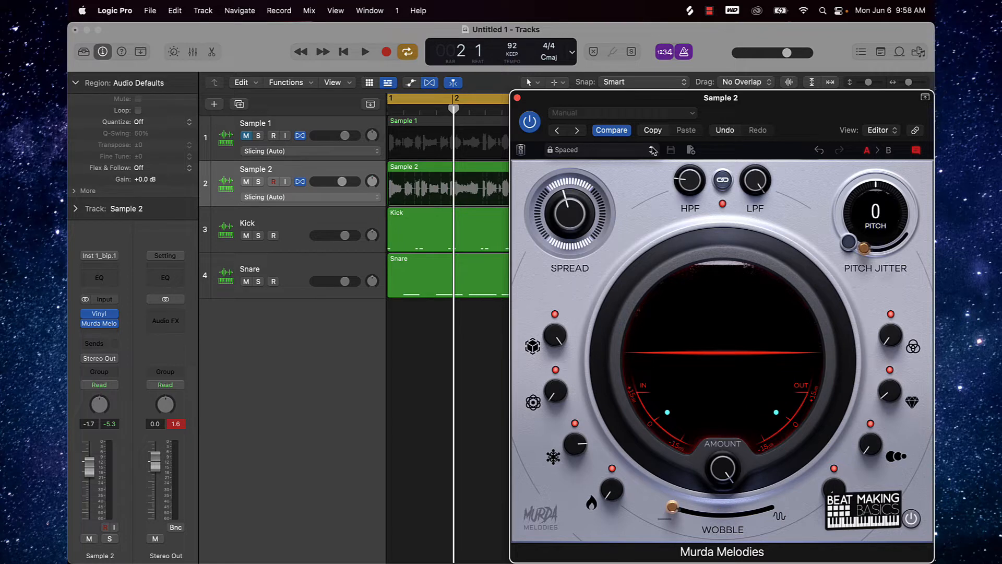
{"action": "key", "text": "space"}
{"action": "left_click", "coordinate": [653, 150]}
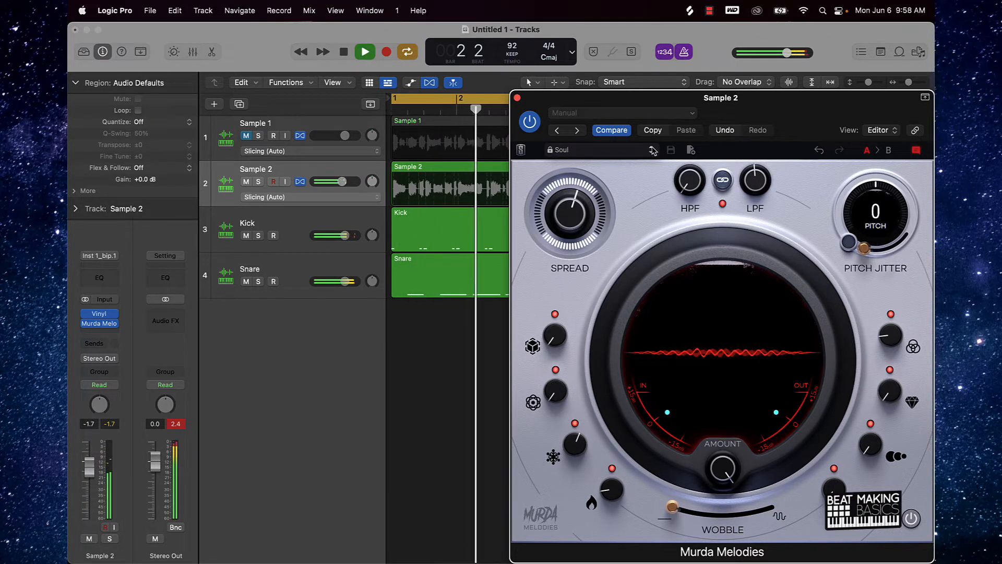
{"action": "key", "text": "space"}
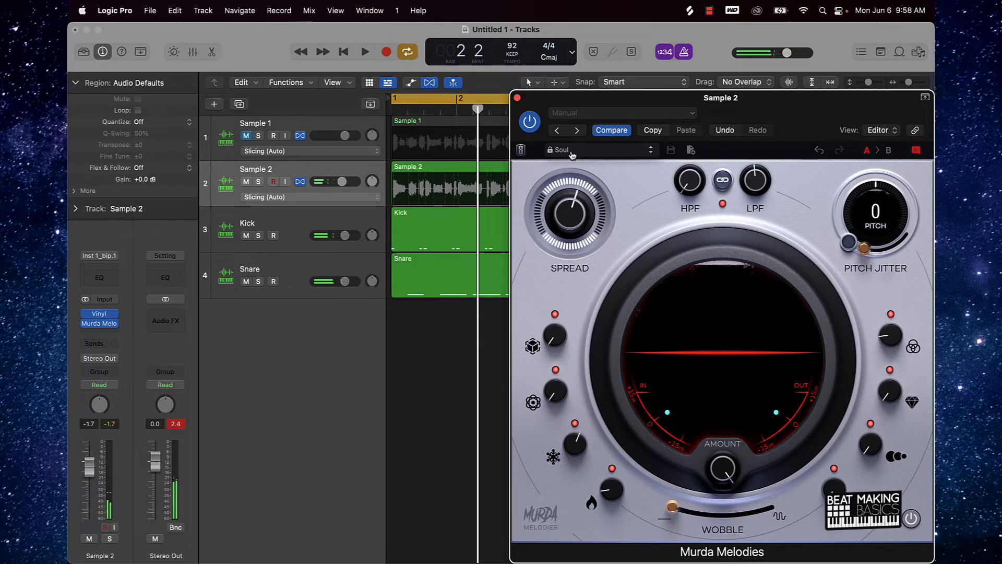
{"action": "key", "text": "space"}
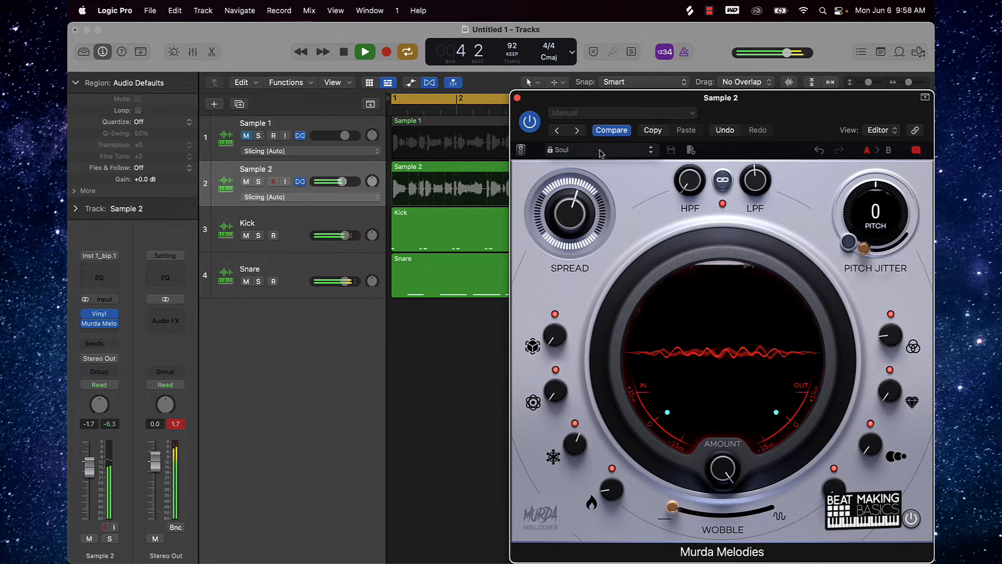
{"action": "key", "text": "space"}
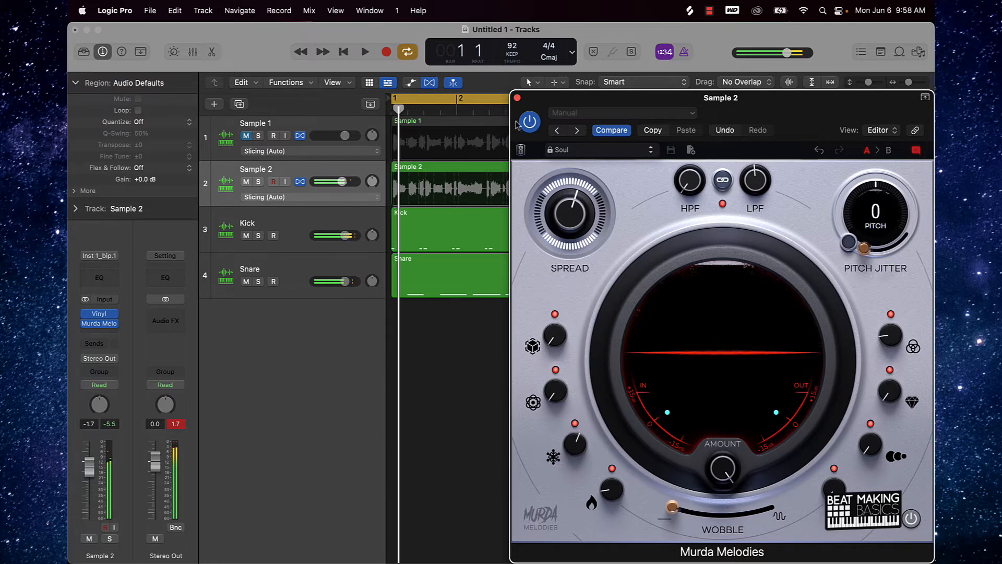
{"action": "left_click", "coordinate": [517, 98]}
Step: Duplicate the Sample 2 track with its settings, copy the Sample 2 region onto the new track and mute the original track
{"action": "left_click", "coordinate": [323, 167]}
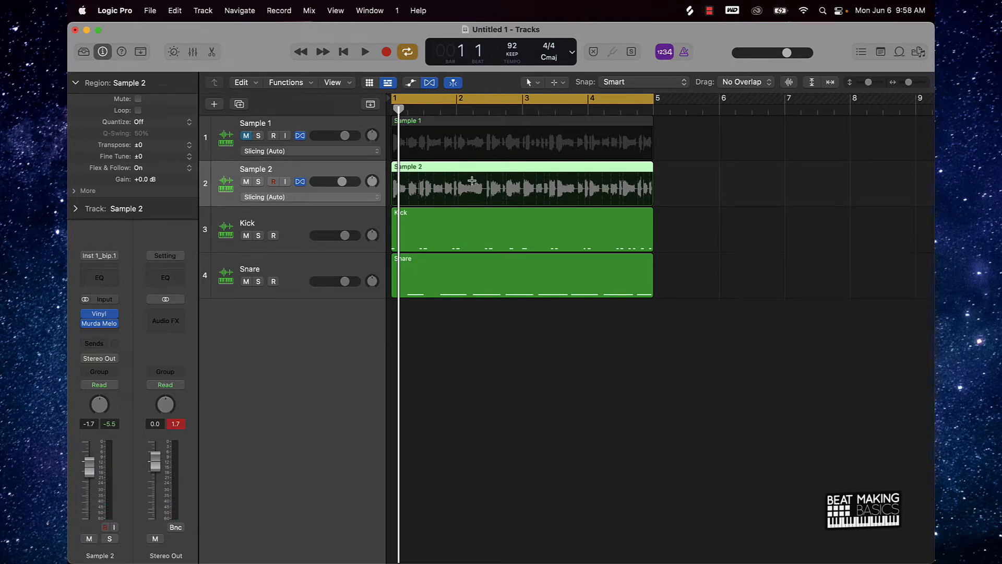
{"action": "key", "text": "super+d"}
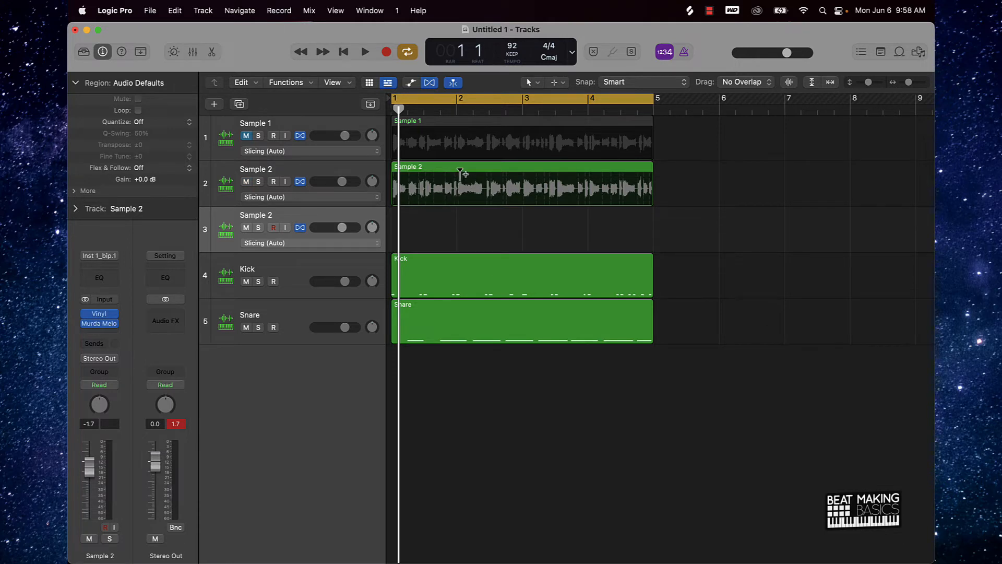
{"action": "left_click_drag", "start_coordinate": [460, 170], "coordinate": [459, 214]}
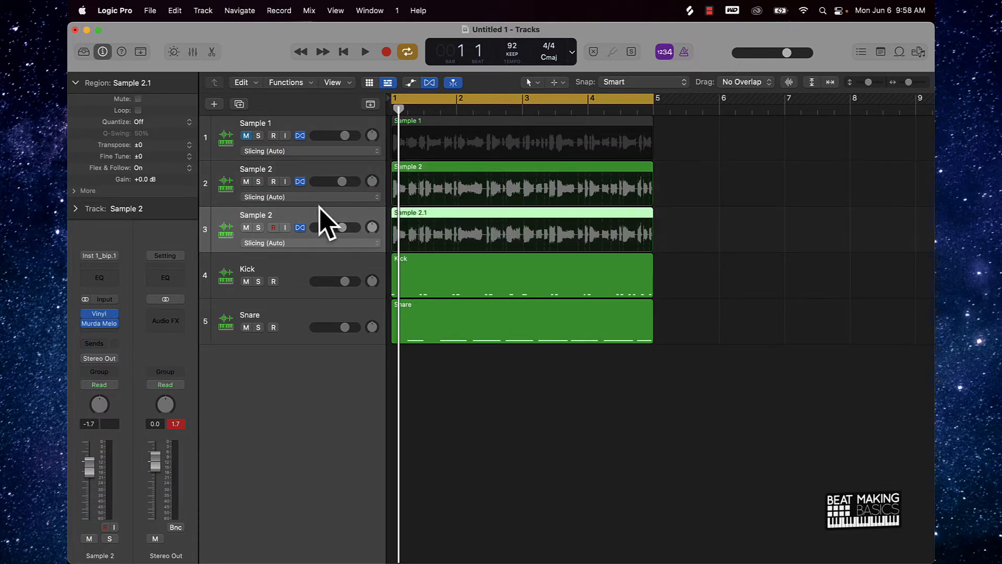
{"action": "left_click", "coordinate": [246, 182]}
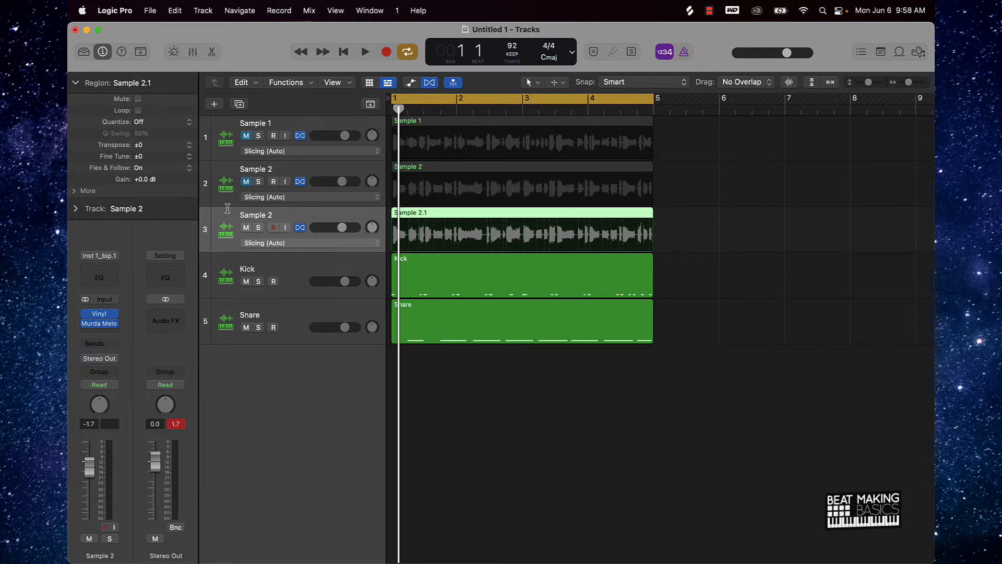
Step: Open the Murda Melodies plug-in on the duplicated Sample 2 track
{"action": "left_click", "coordinate": [98, 324]}
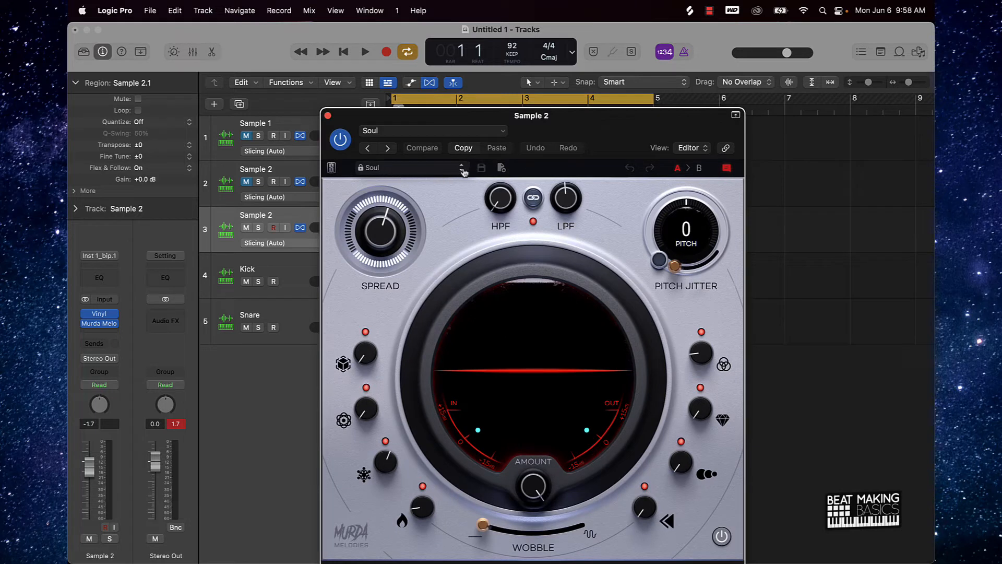
Step: Audition Murda Melodies presets during playback and keep Wide Detail for the third track's plug-in, closing its window
{"action": "left_click", "coordinate": [462, 172]}
{"action": "left_click", "coordinate": [463, 169]}
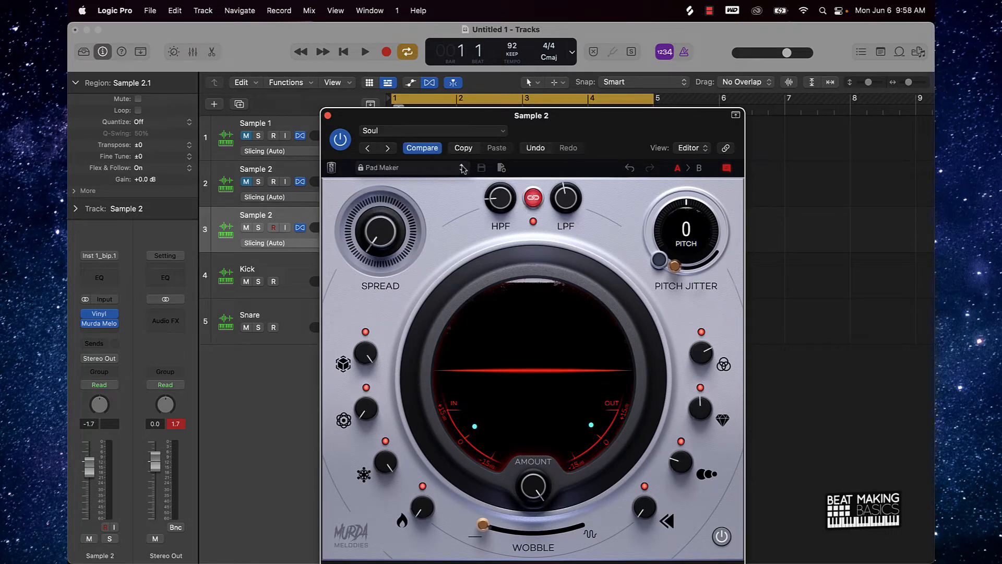
{"action": "key", "text": "space"}
{"action": "left_click", "coordinate": [462, 169]}
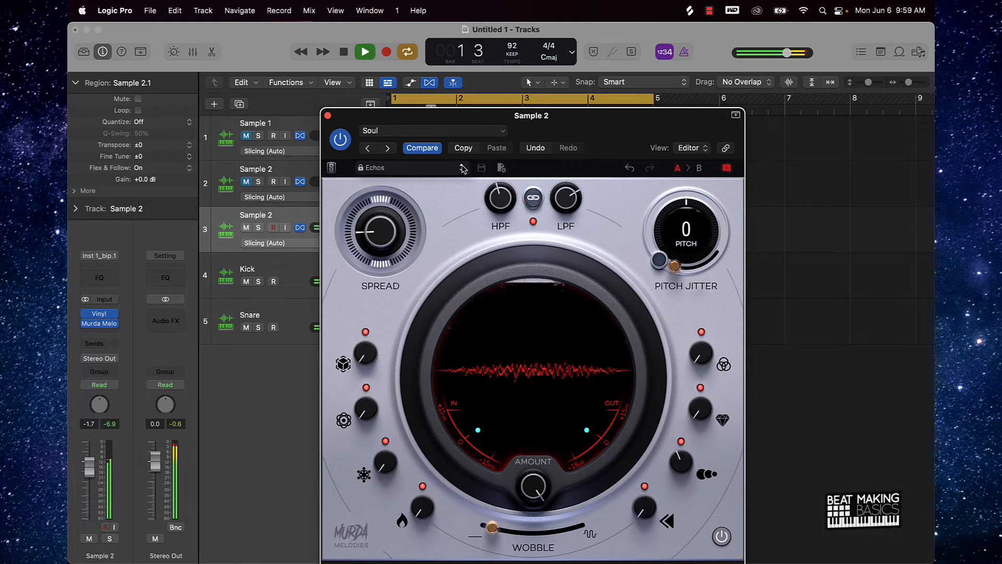
{"action": "left_click", "coordinate": [462, 169]}
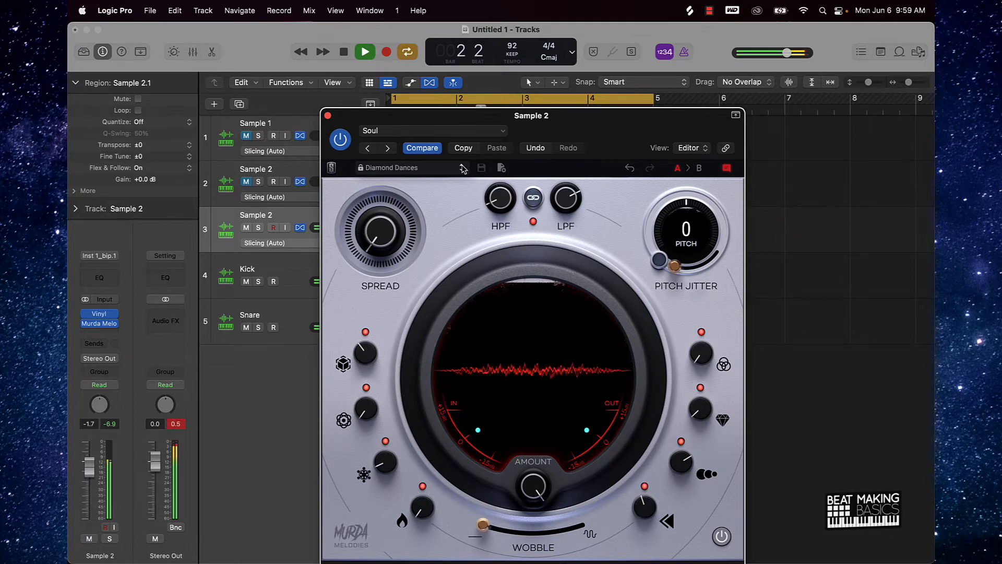
{"action": "left_click", "coordinate": [462, 169]}
{"action": "left_click", "coordinate": [462, 169]}
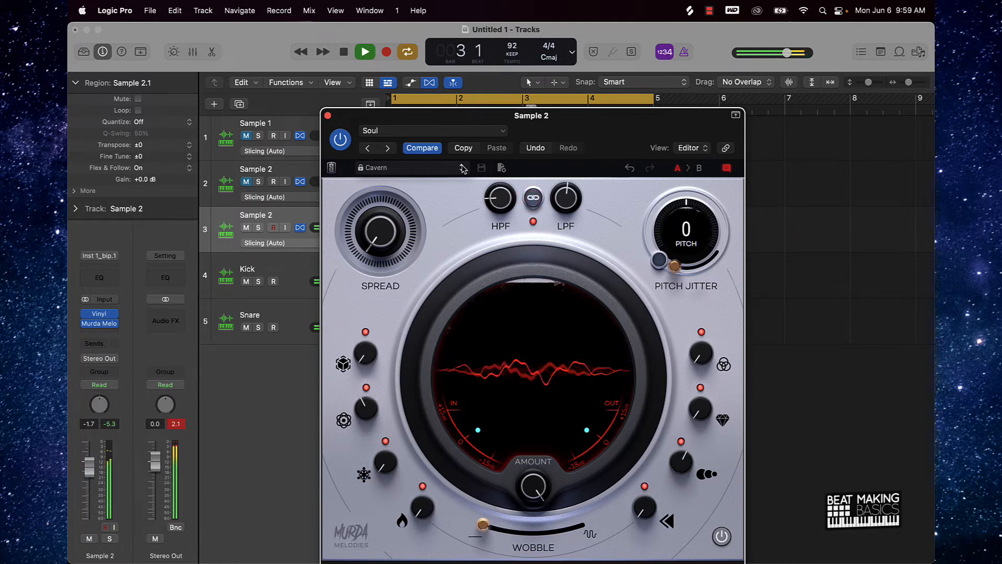
{"action": "left_click", "coordinate": [463, 169]}
{"action": "left_click", "coordinate": [462, 169]}
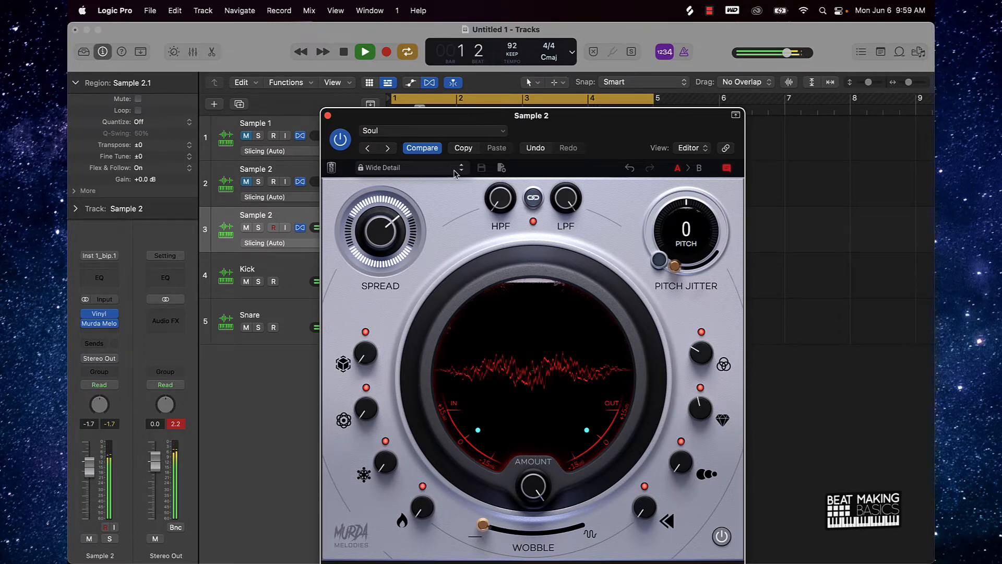
{"action": "left_click", "coordinate": [327, 115]}
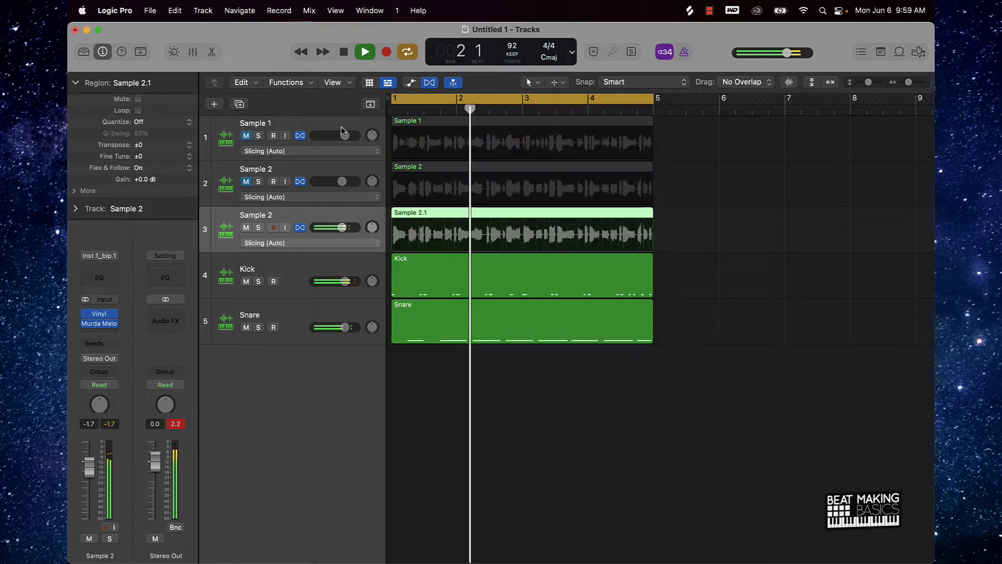
Step: Unmute the Sample 1 track and balance it at -2.2 dB against the third track at -3.5 dB
{"action": "left_click_drag", "start_coordinate": [341, 227], "coordinate": [339, 228]}
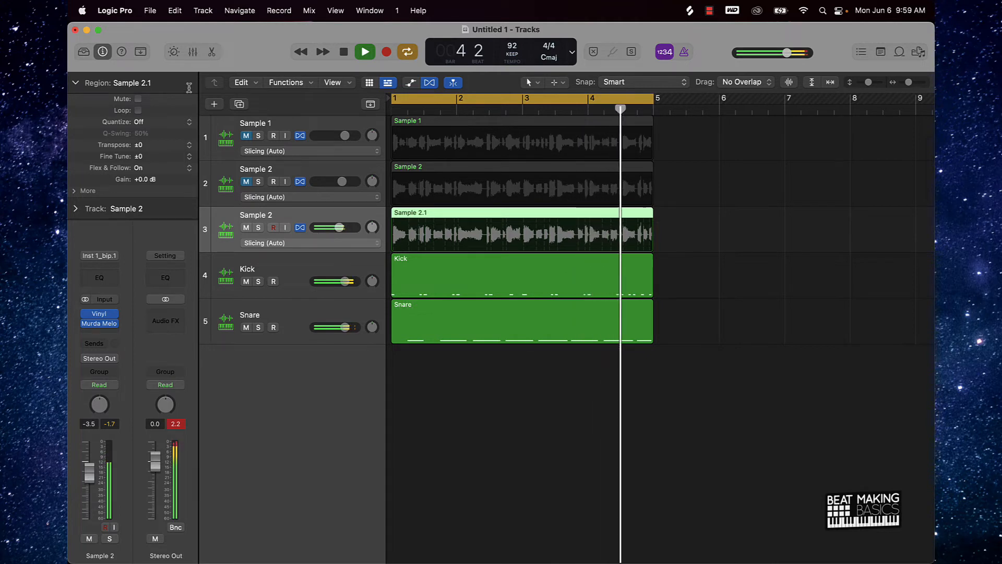
{"action": "left_click", "coordinate": [246, 135]}
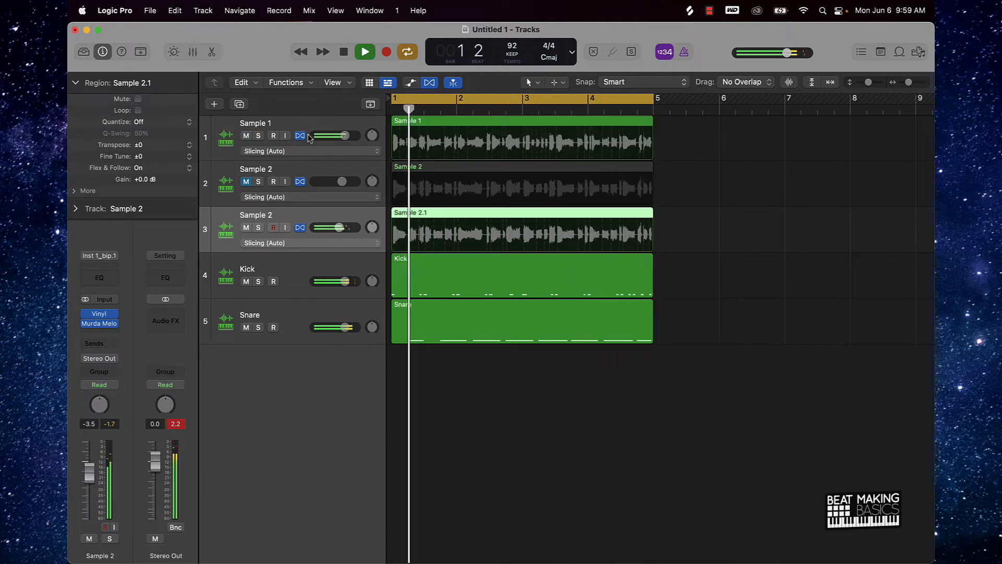
{"action": "left_click_drag", "start_coordinate": [345, 135], "coordinate": [342, 136]}
Step: Copy the Murda Melodies effect with its Soul preset from the muted Sample 2 channel to the Sample 1 channel
{"action": "left_click", "coordinate": [325, 125]}
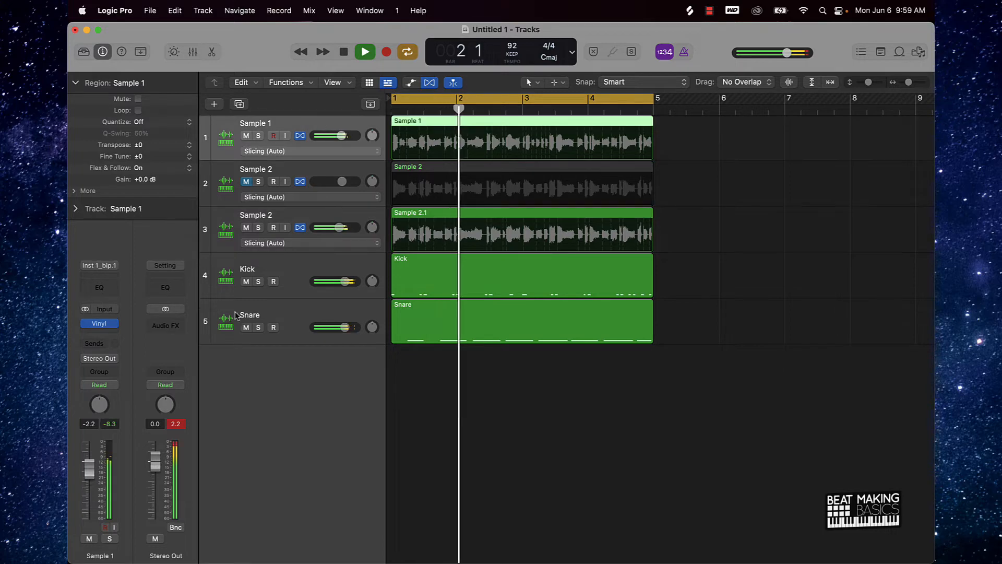
{"action": "left_click", "coordinate": [193, 51]}
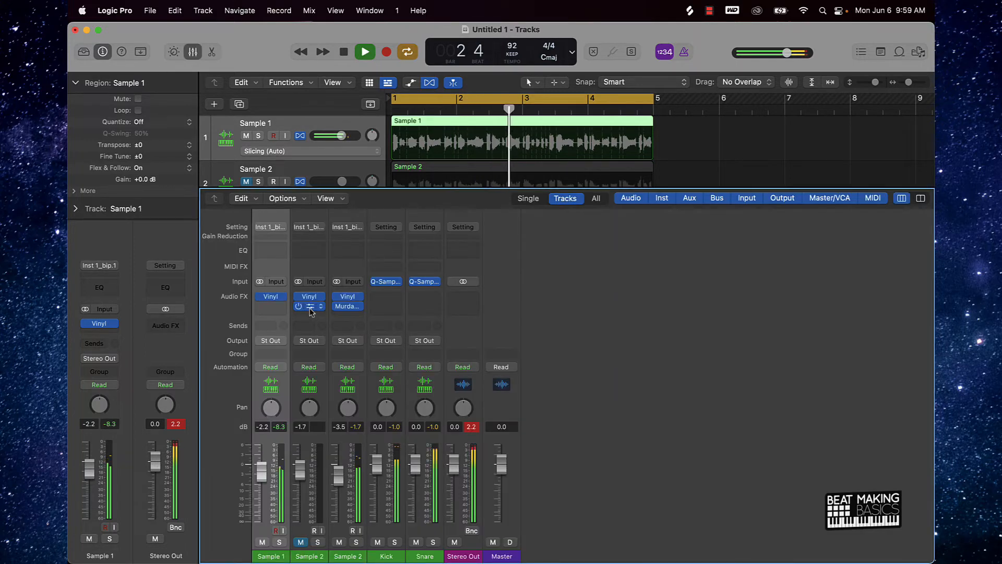
{"action": "left_click_drag", "start_coordinate": [310, 307], "coordinate": [269, 310]}
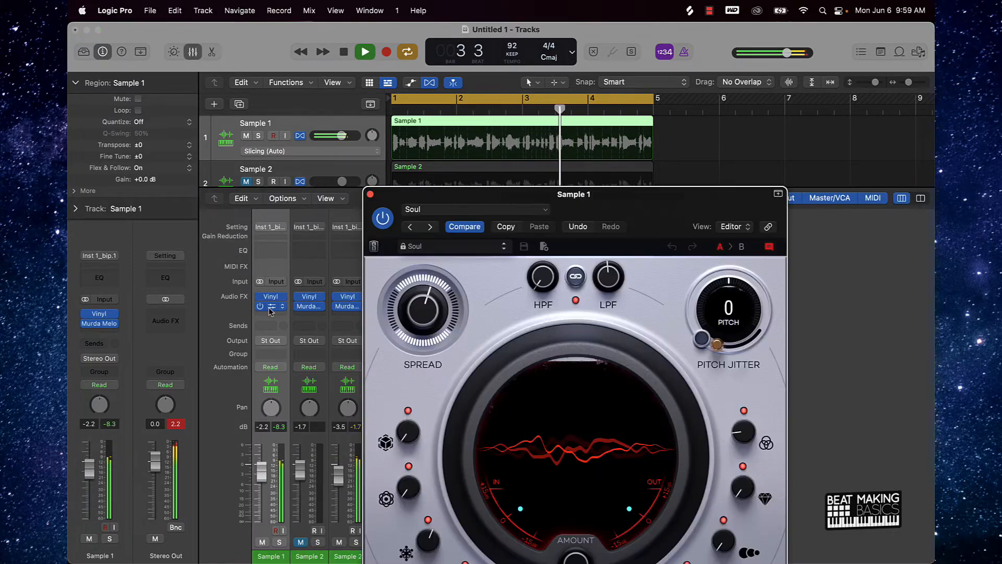
{"action": "left_click", "coordinate": [370, 193]}
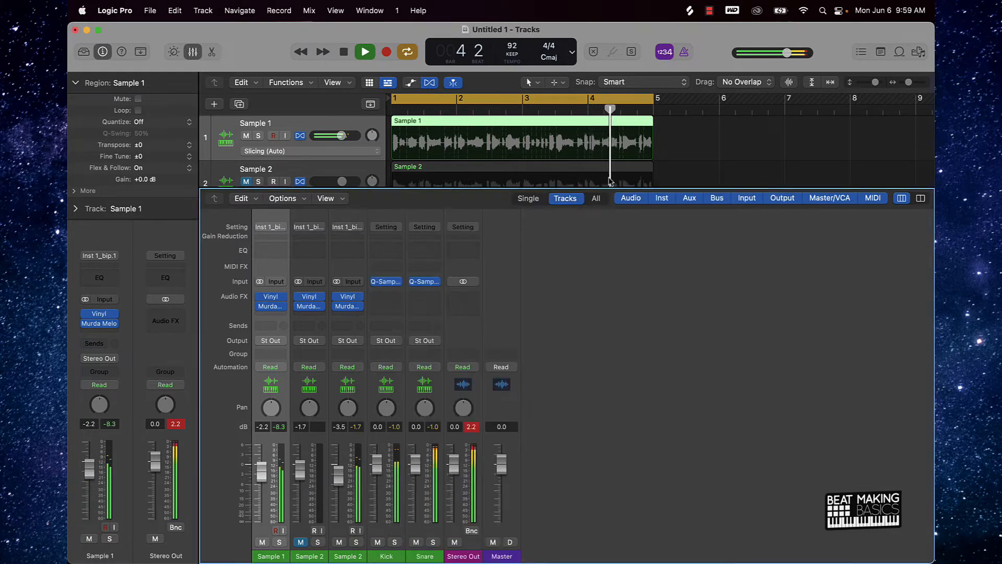
{"action": "left_click", "coordinate": [722, 141]}
{"action": "key", "text": "e"}
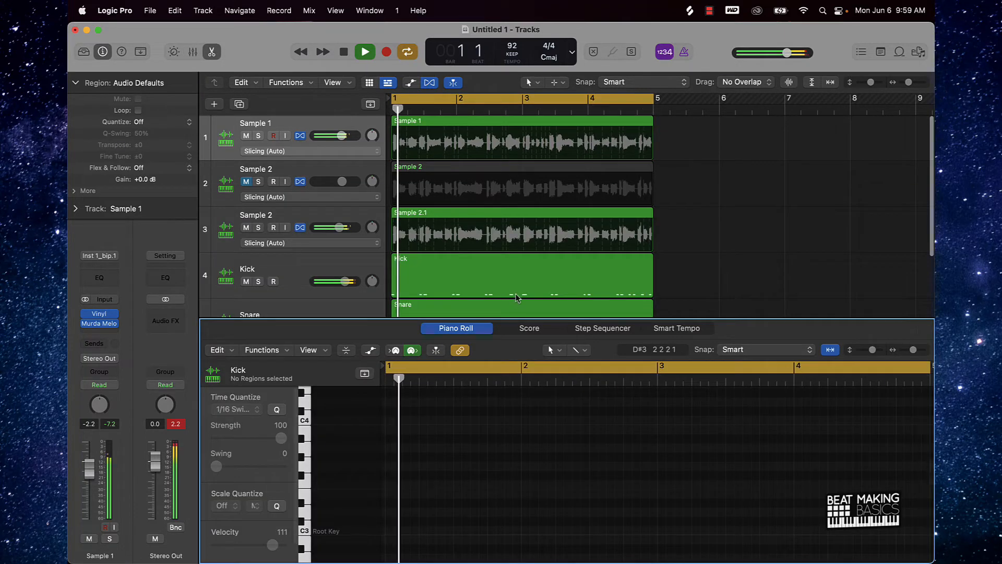
{"action": "key", "text": "e"}
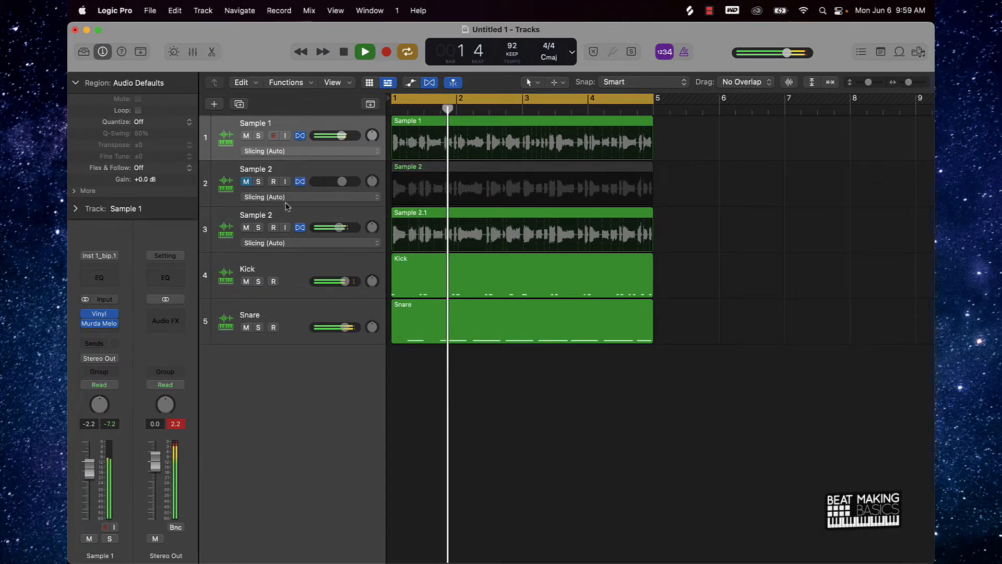
Step: Rename the third track as Sample 3 and stop playback
{"action": "left_click", "coordinate": [272, 214]}
{"action": "double_click", "coordinate": [273, 214]}
{"action": "key", "text": "BackSpace"}
{"action": "type", "text": "3"}
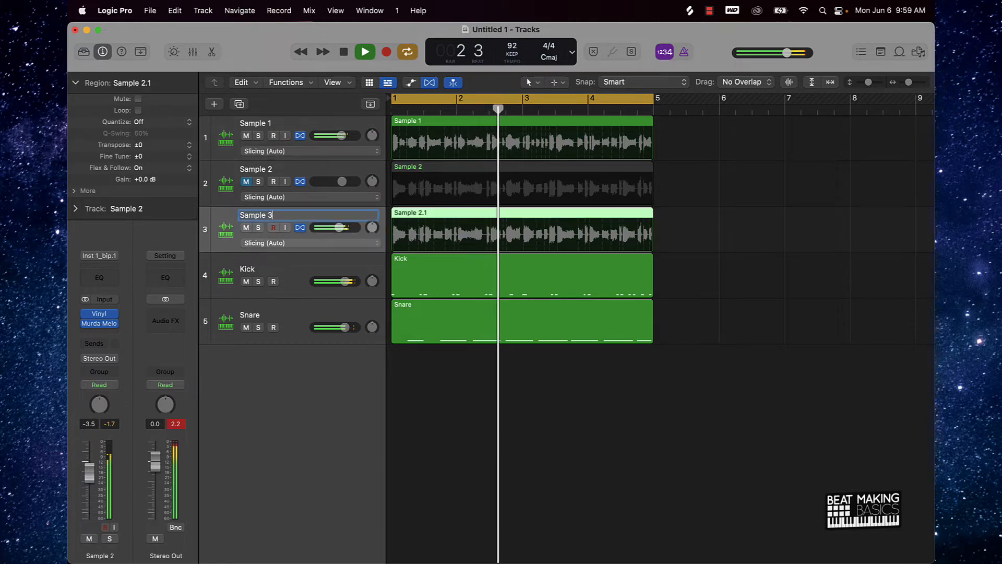
{"action": "key", "text": "Return"}
{"action": "left_click", "coordinate": [791, 255]}
{"action": "key", "text": "space"}
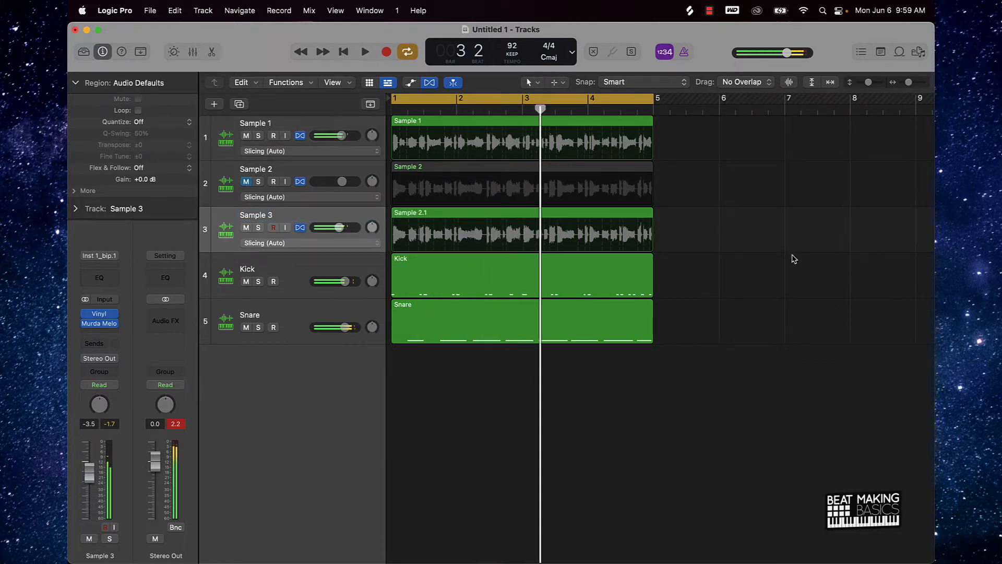
Step: Save the project in the Logic folder under the name Zelda
{"action": "key", "text": "super+s"}
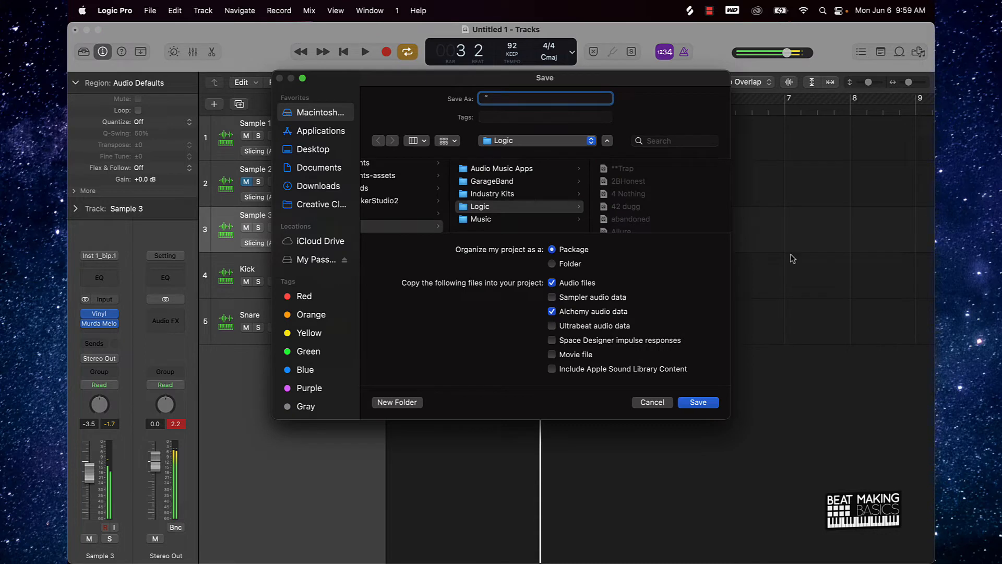
{"action": "key", "text": "BackSpace"}
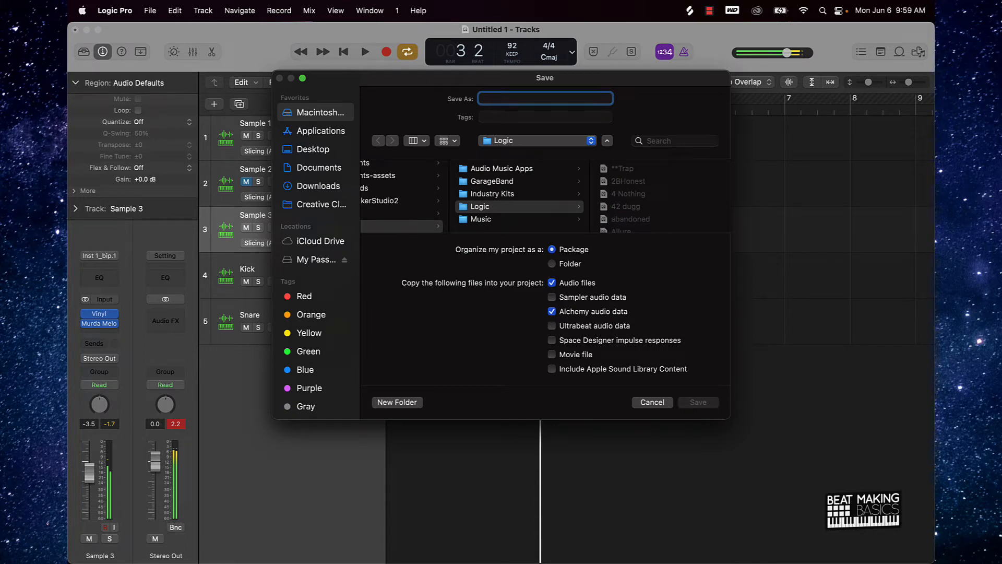
{"action": "type", "text": "Zelda"}
{"action": "key", "text": "Return"}
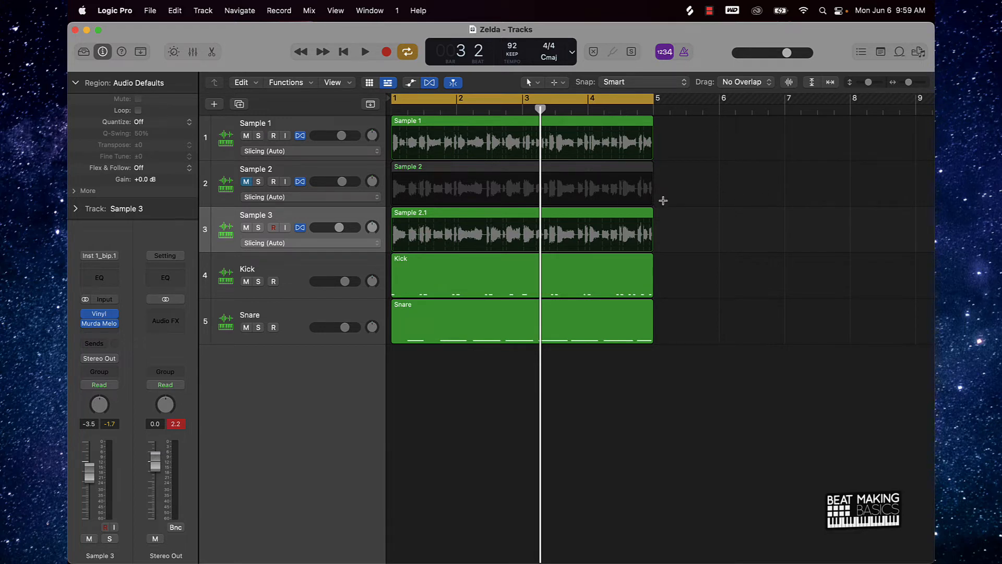
Step: Rename all regions to match their track names, giving the third track's region the name Sample 3
{"action": "key", "text": "super+a"}
{"action": "left_click", "coordinate": [678, 202]}
Step: Add one software instrument track with Quick Sampler (Single Sample) below the Snare track
{"action": "left_click", "coordinate": [226, 315]}
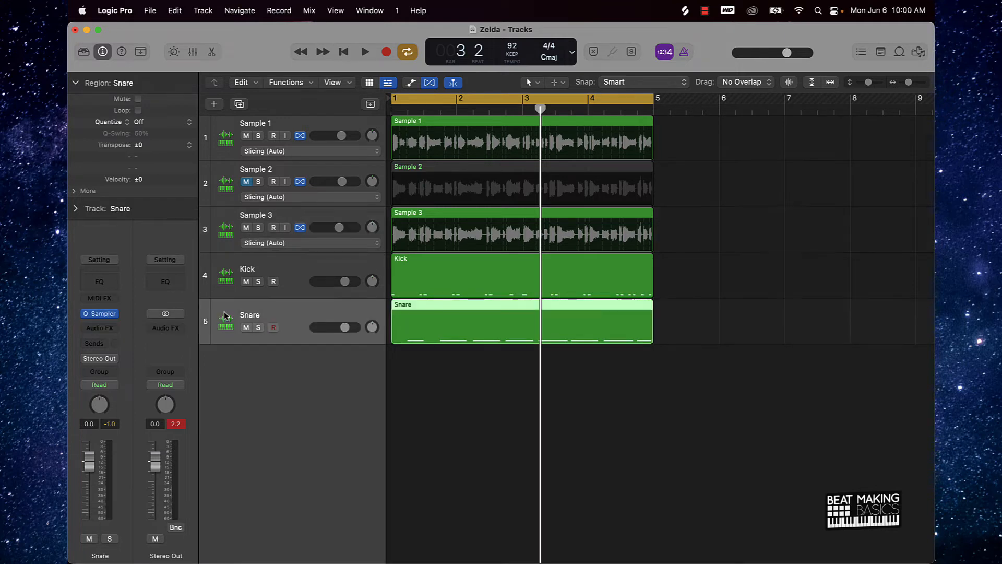
{"action": "left_click", "coordinate": [214, 106]}
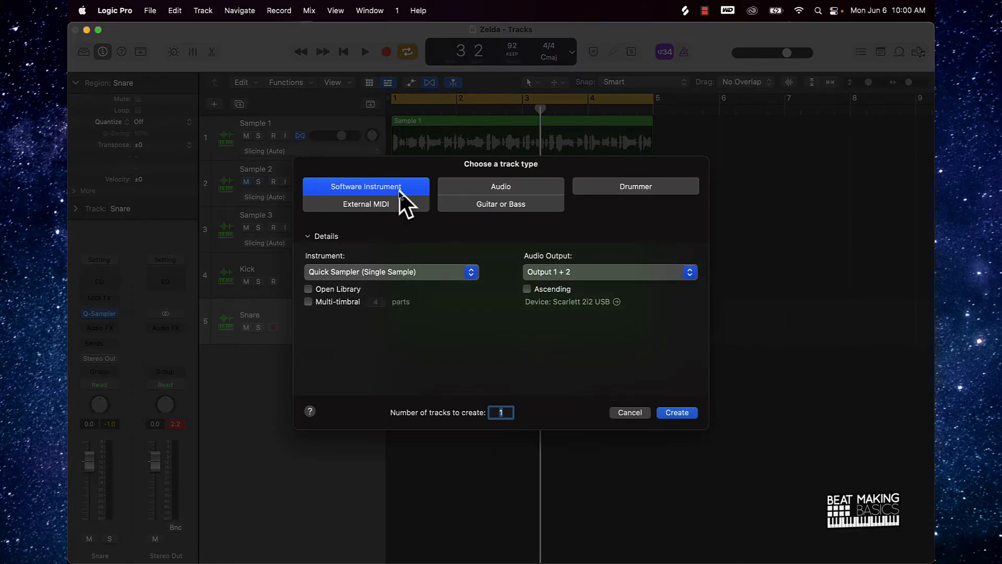
{"action": "left_click", "coordinate": [684, 414]}
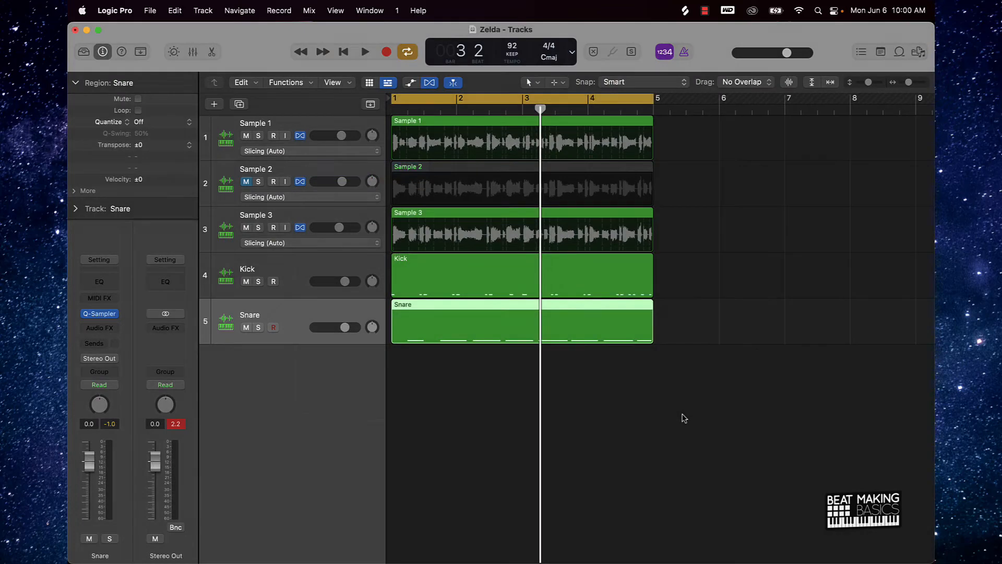
{"action": "left_click_drag", "start_coordinate": [658, 214], "coordinate": [465, 129]}
{"action": "left_click", "coordinate": [746, 296]}
Step: Switch to Splice and replace the kicks filter with hats in the boom bap sample results
{"action": "mouse_move", "coordinate": [633, 562]}
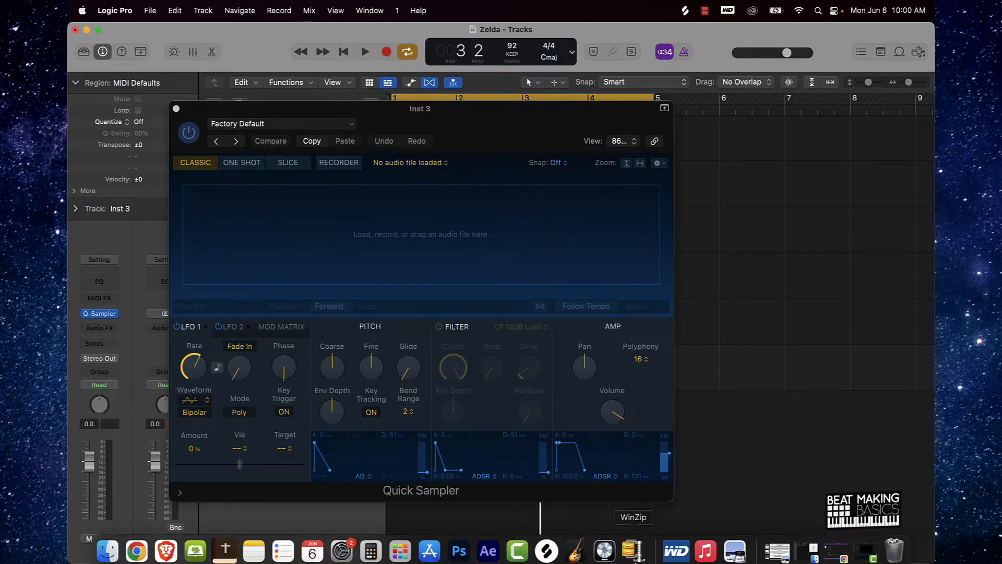
{"action": "left_click", "coordinate": [546, 541]}
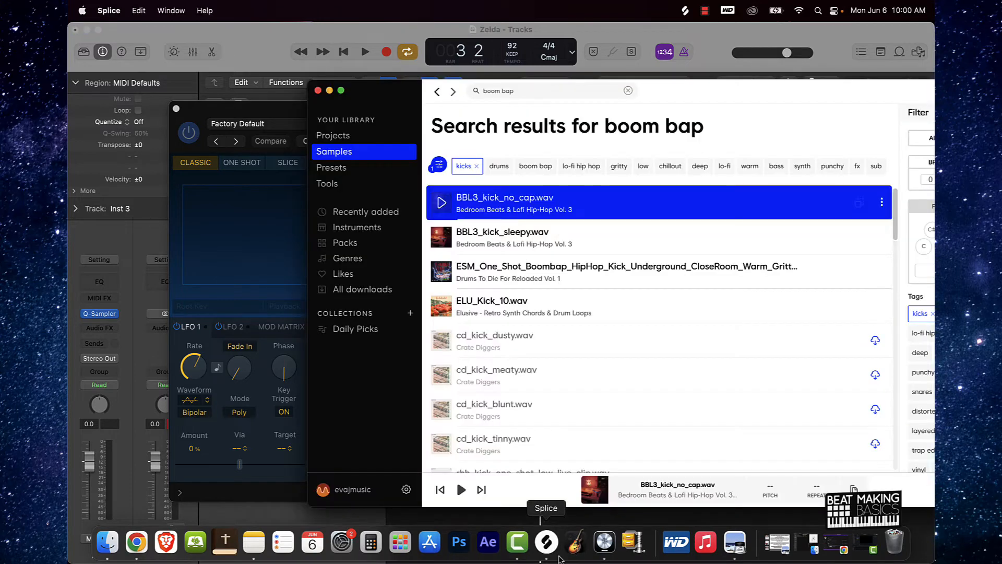
{"action": "left_click", "coordinate": [477, 166]}
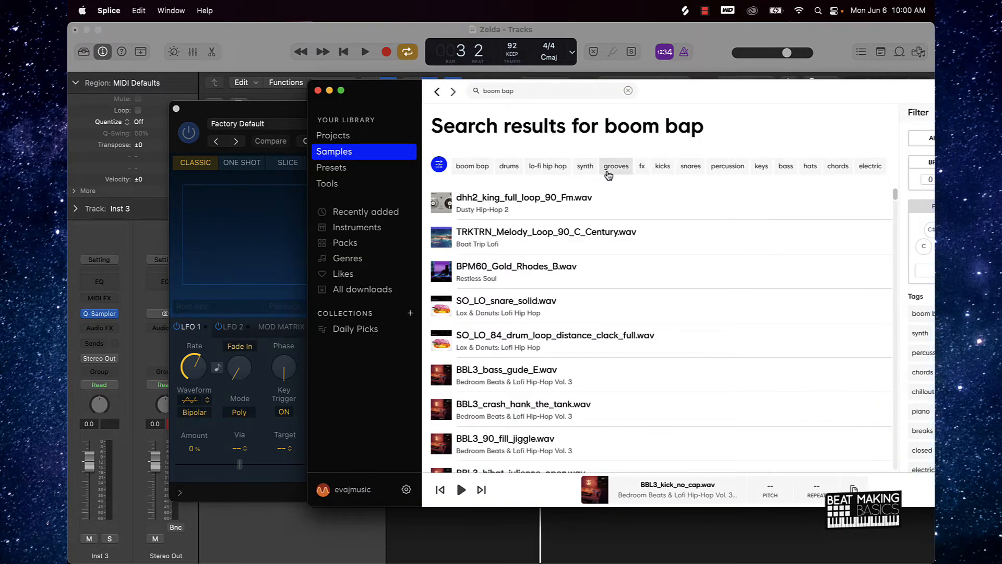
{"action": "left_click", "coordinate": [812, 171]}
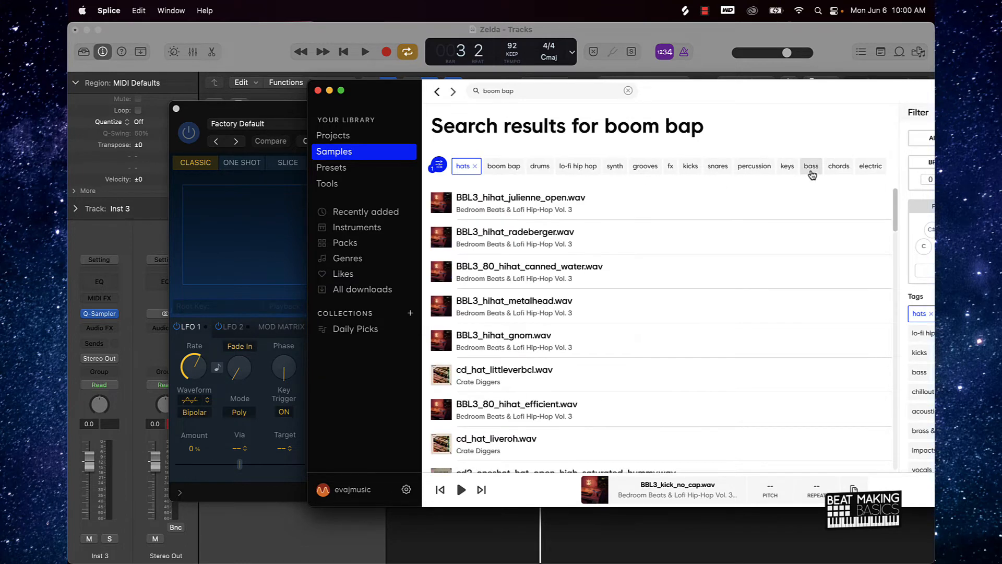
Step: Audition the BBL3 hi-hat samples in the filtered results to compare their sounds
{"action": "mouse_move", "coordinate": [443, 211]}
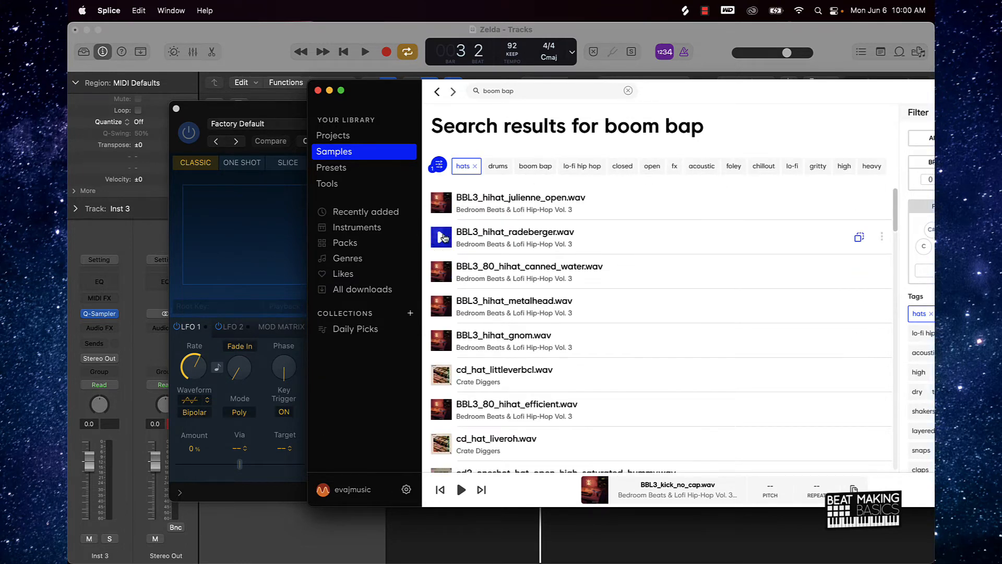
{"action": "left_click", "coordinate": [442, 205]}
{"action": "left_click", "coordinate": [442, 238]}
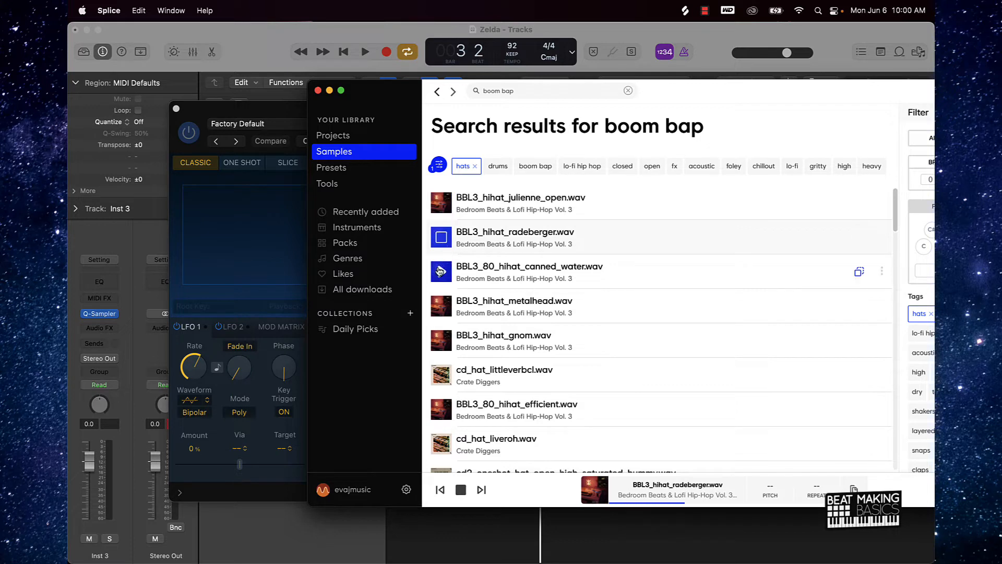
{"action": "left_click", "coordinate": [442, 271]}
{"action": "left_click", "coordinate": [442, 308]}
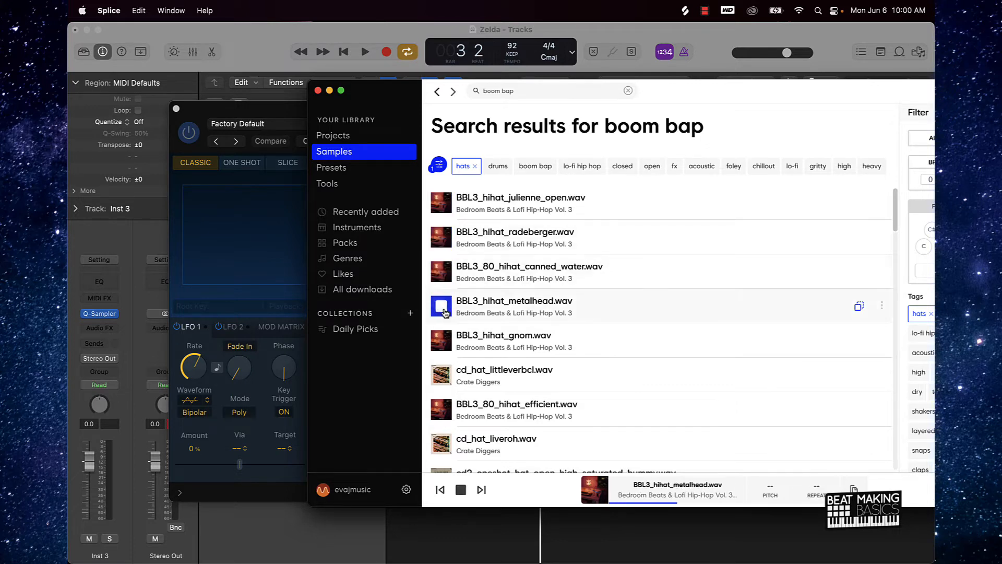
{"action": "left_click", "coordinate": [441, 341]}
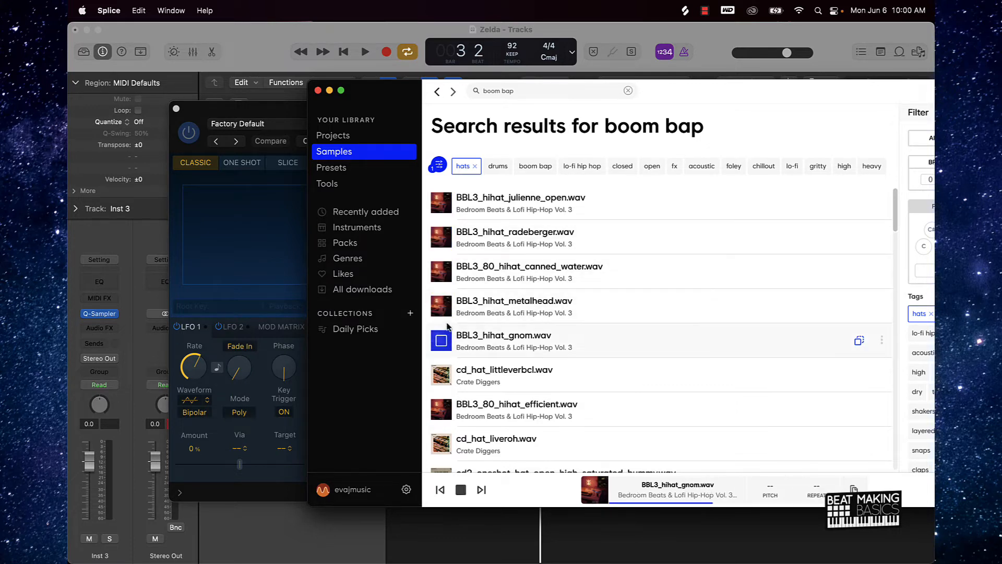
{"action": "left_click", "coordinate": [442, 410]}
{"action": "left_click", "coordinate": [447, 311]}
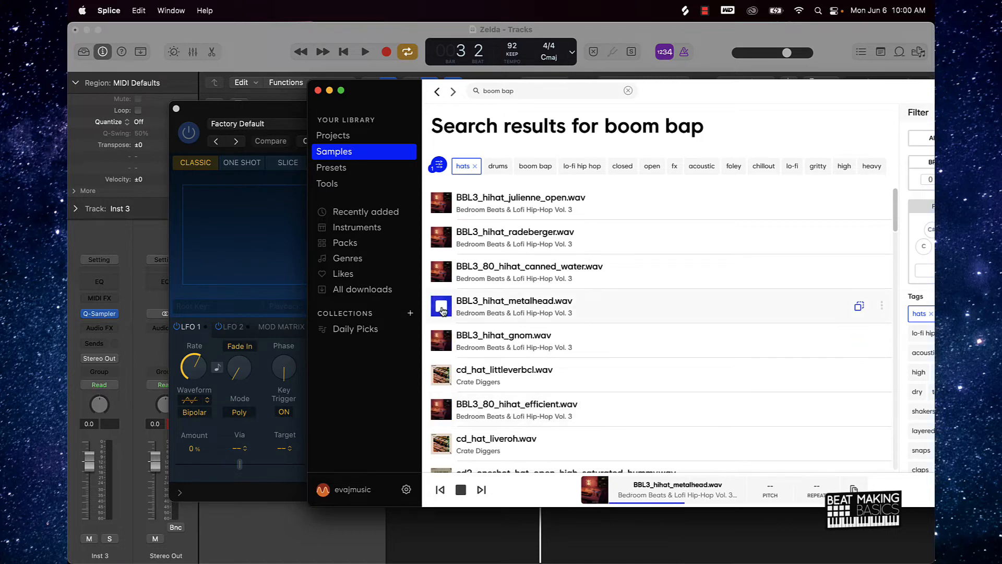
Step: Load BBL3_hihat_radeberger.wav into the new track's Quick Sampler, return to Logic Pro and close the sampler window
{"action": "left_click", "coordinate": [441, 237]}
{"action": "left_click_drag", "start_coordinate": [442, 237], "coordinate": [239, 240]}
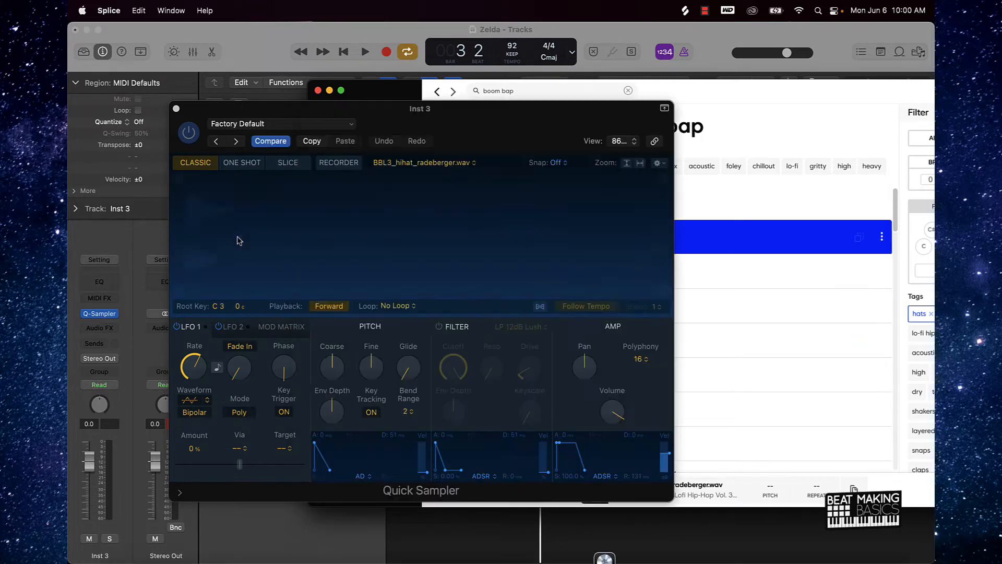
{"action": "left_click", "coordinate": [495, 553]}
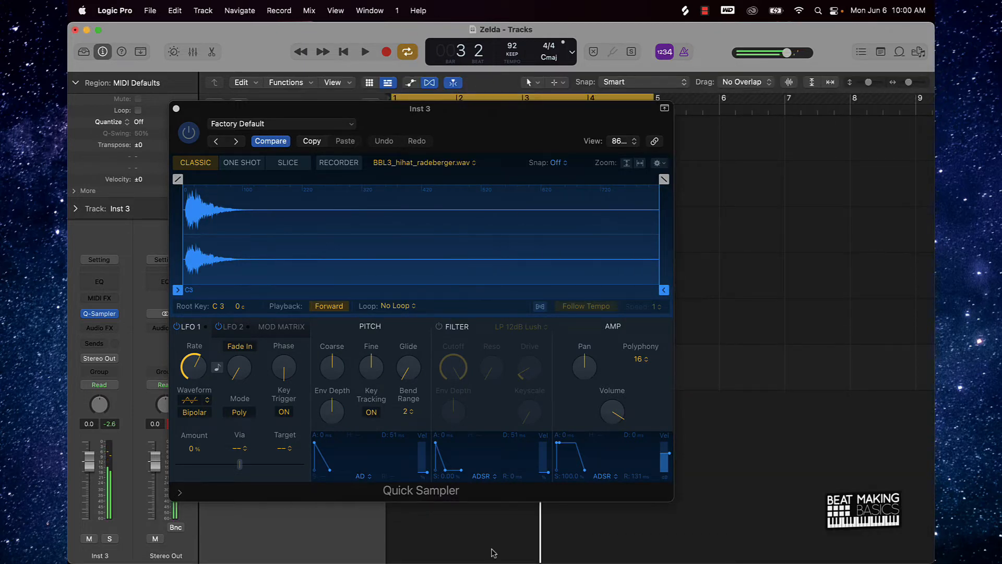
{"action": "left_click", "coordinate": [175, 109]}
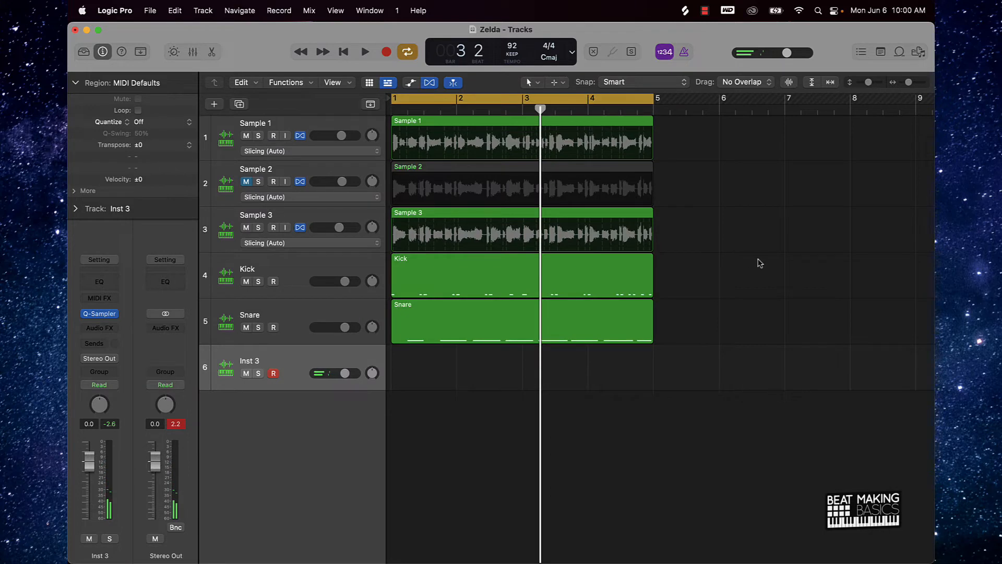
Step: Play back the loop to check the timing and record a hi-hat pattern over the four-bar cycle on the Inst 3 track
{"action": "key", "text": "space"}
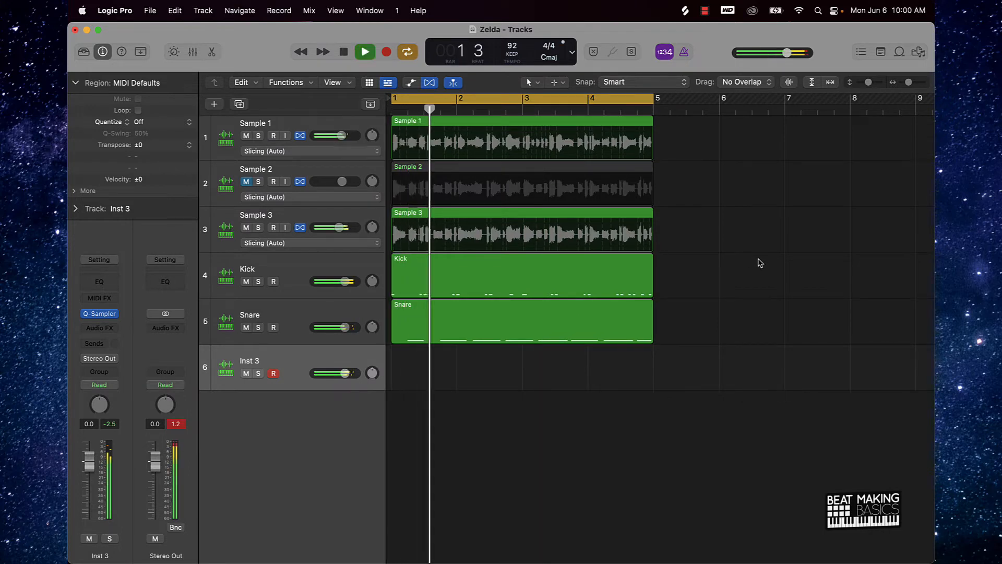
{"action": "key", "text": "space"}
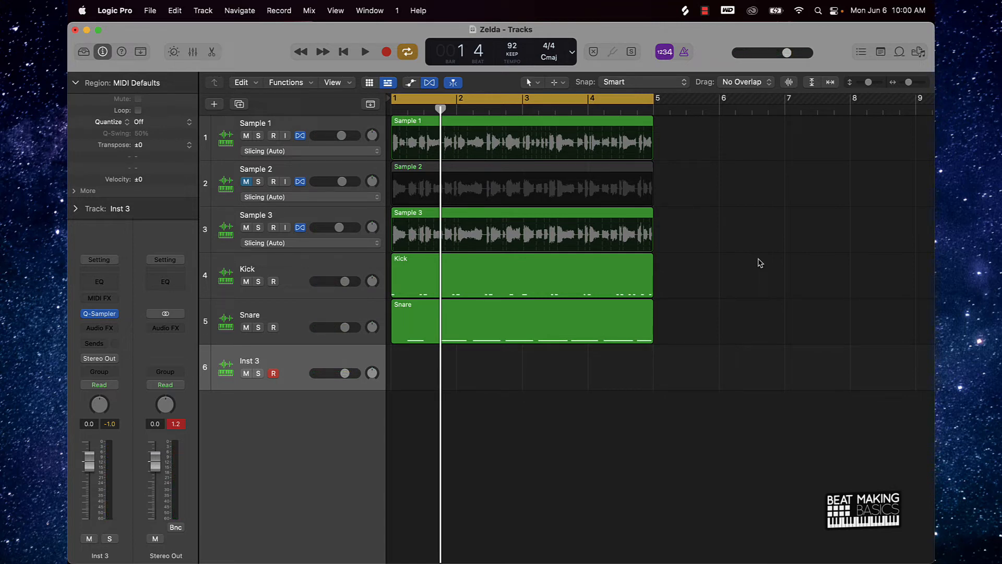
{"action": "key", "text": "r"}
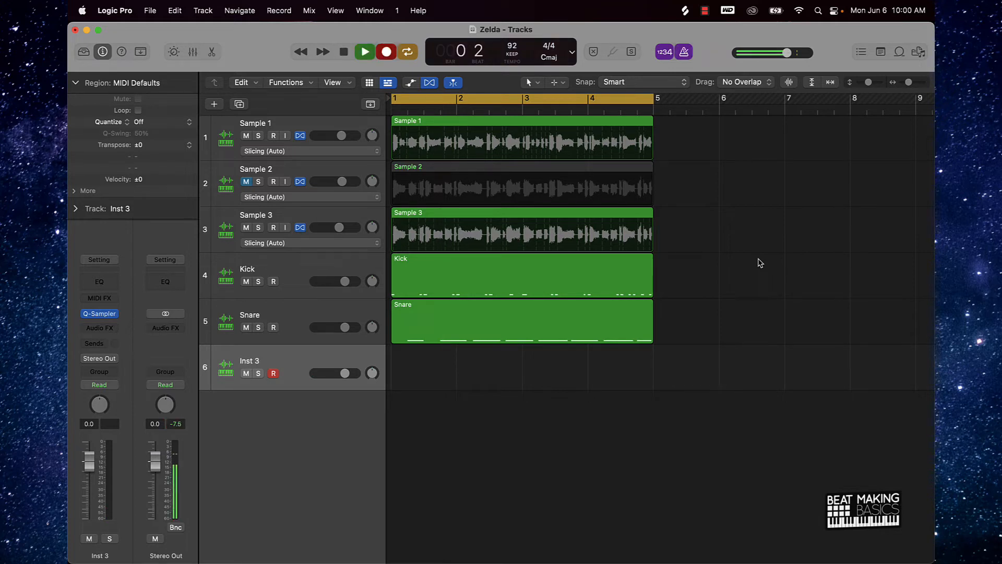
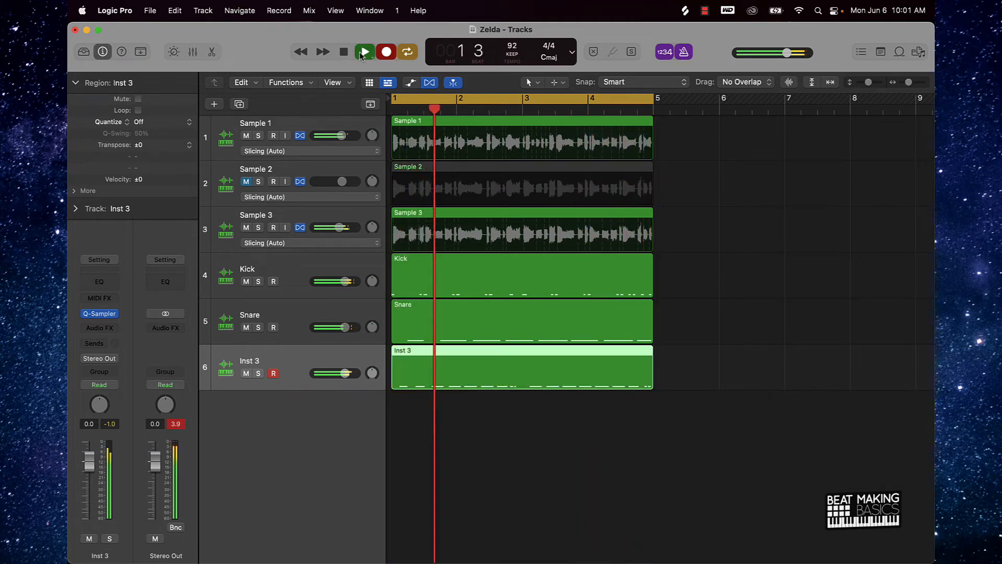
{"action": "left_click", "coordinate": [395, 57]}
Step: Select all the recorded hi-hat notes in the Inst 3 region and set their 1/16 quantize swing to 50
{"action": "key", "text": "e"}
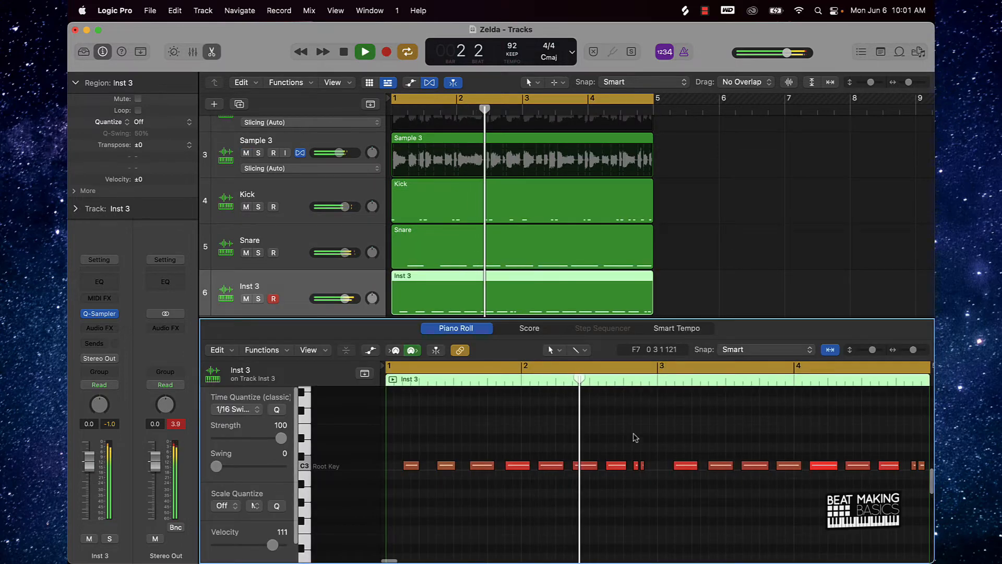
{"action": "key", "text": "super+a"}
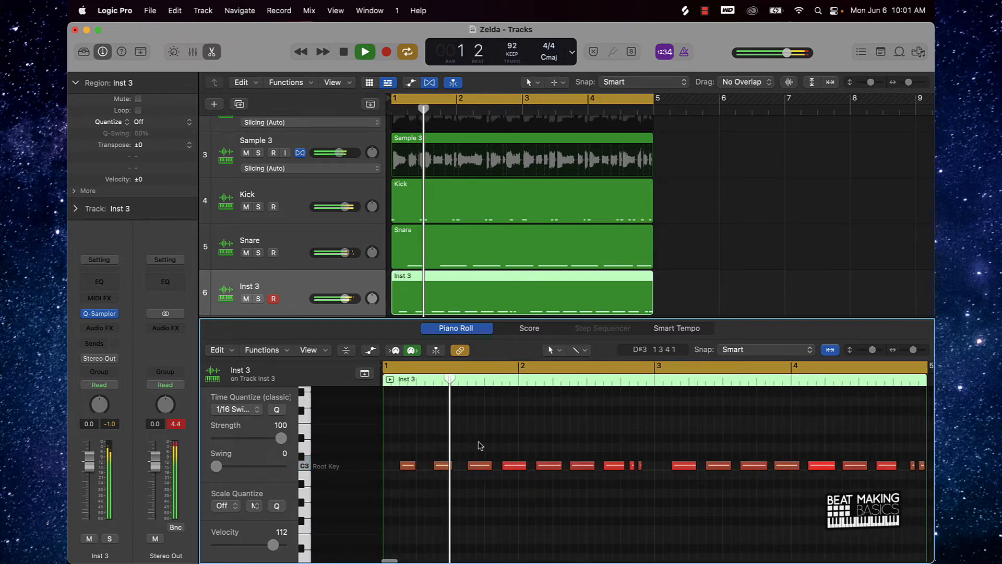
{"action": "left_click", "coordinate": [470, 446]}
{"action": "key", "text": "space"}
{"action": "key", "text": "super+a"}
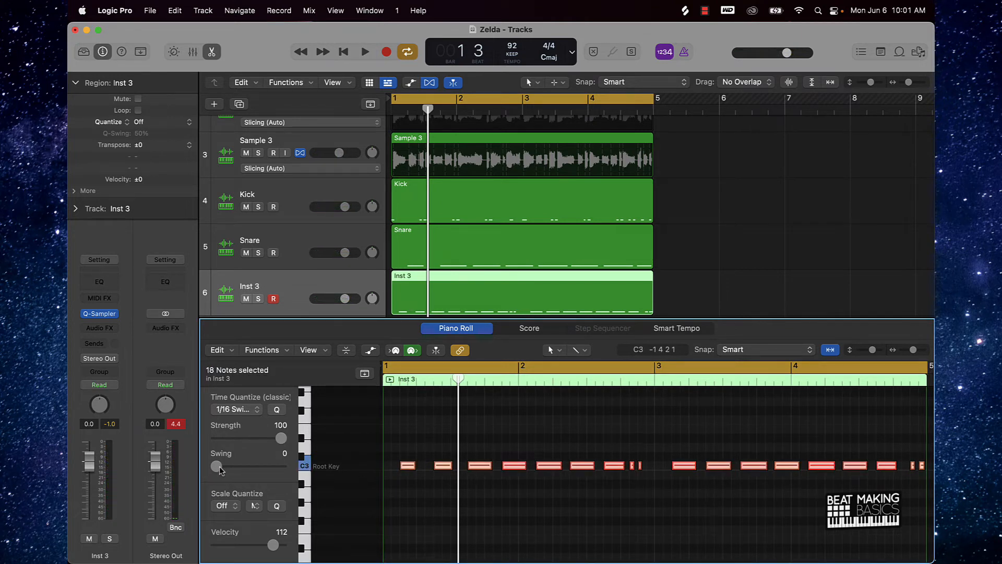
{"action": "scroll", "coordinate": [332, 464], "scroll_direction": "left", "scroll_amount": 1}
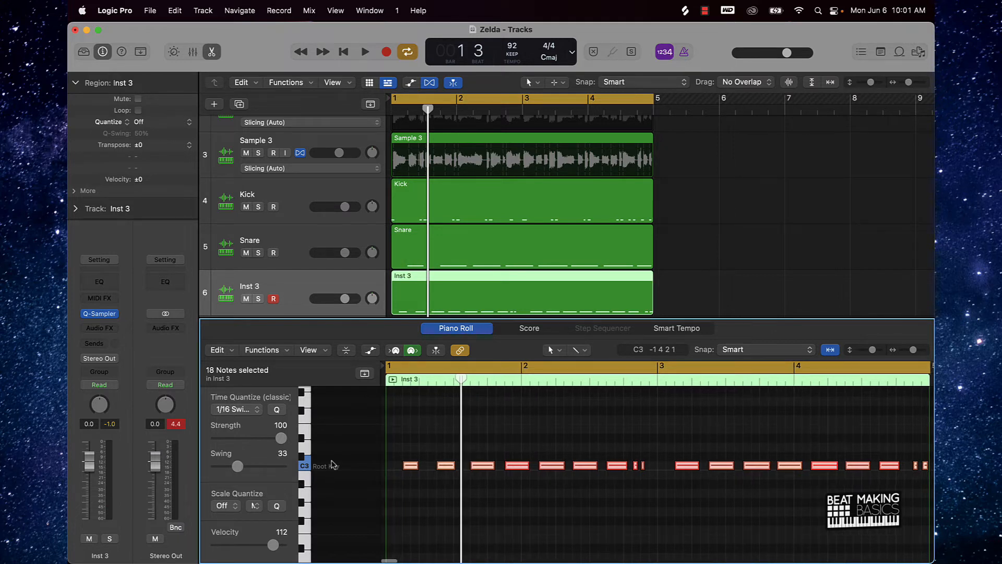
{"action": "key", "text": "space"}
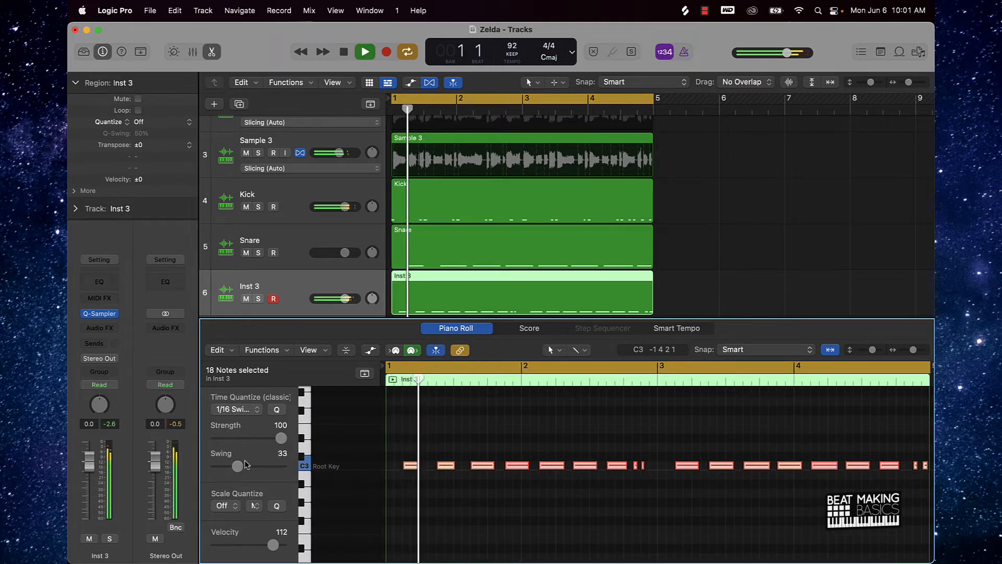
{"action": "left_click_drag", "start_coordinate": [238, 466], "coordinate": [248, 466]}
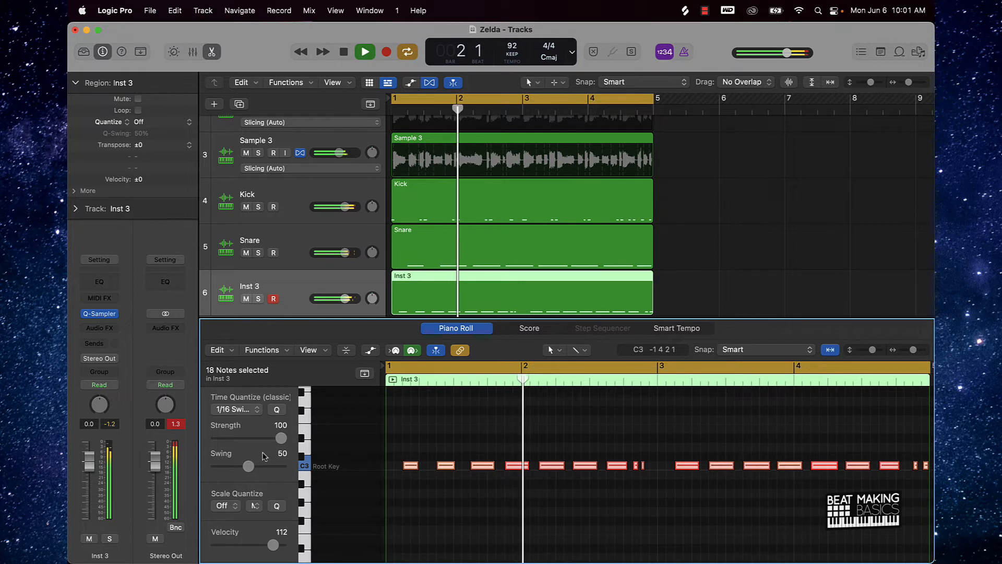
Step: Select all the notes of the Snare region and of the Kick region and quantize them with a swing of 50
{"action": "left_click", "coordinate": [288, 257]}
{"action": "left_click", "coordinate": [458, 410]}
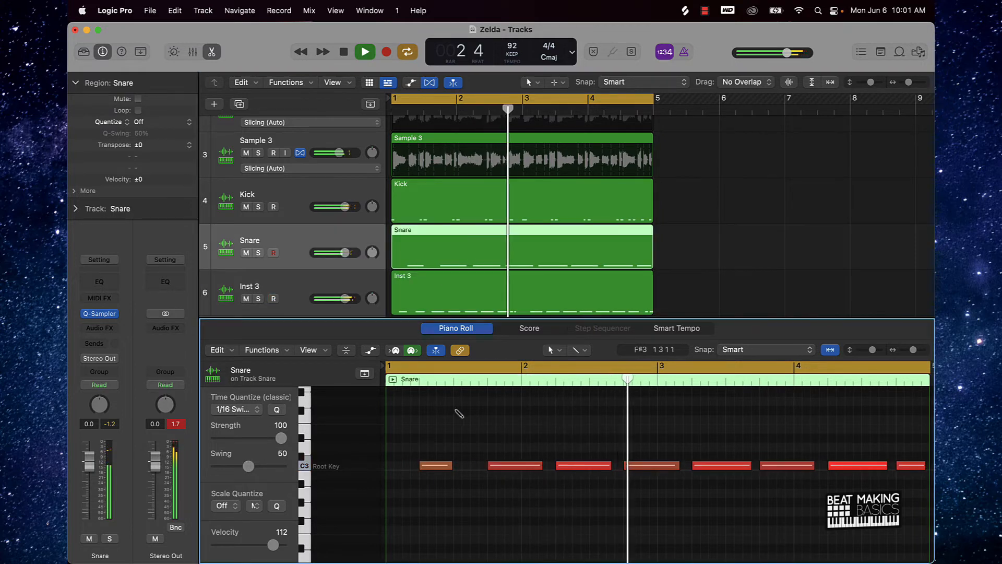
{"action": "key", "text": "super+a"}
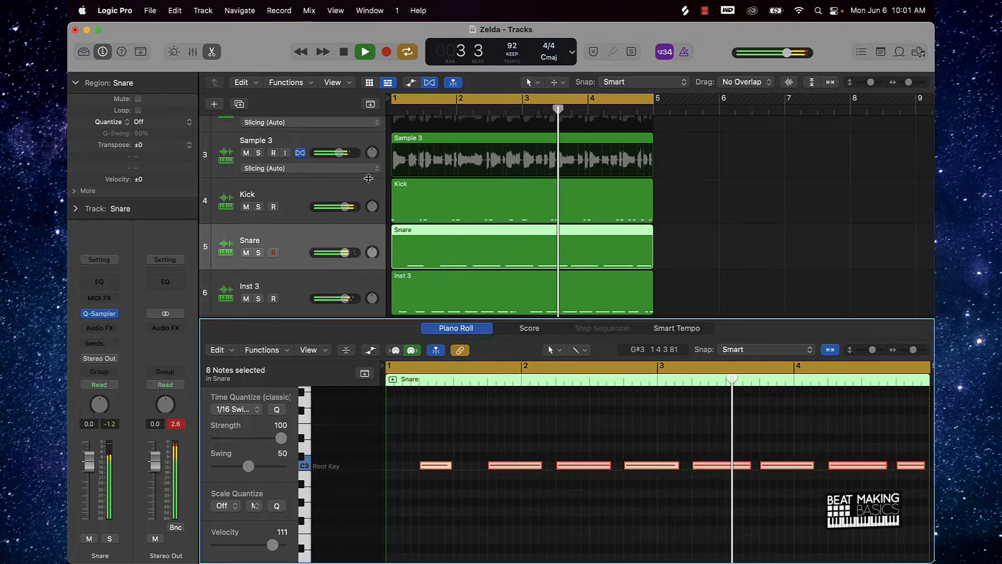
{"action": "left_click", "coordinate": [514, 204]}
{"action": "left_click", "coordinate": [518, 394]}
{"action": "key", "text": "super+a"}
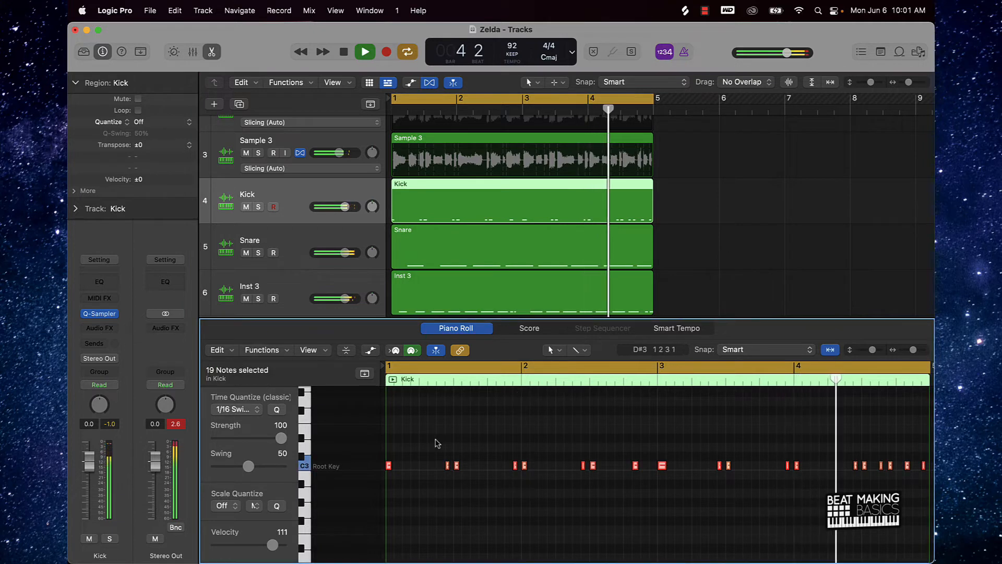
{"action": "left_click", "coordinate": [276, 409]}
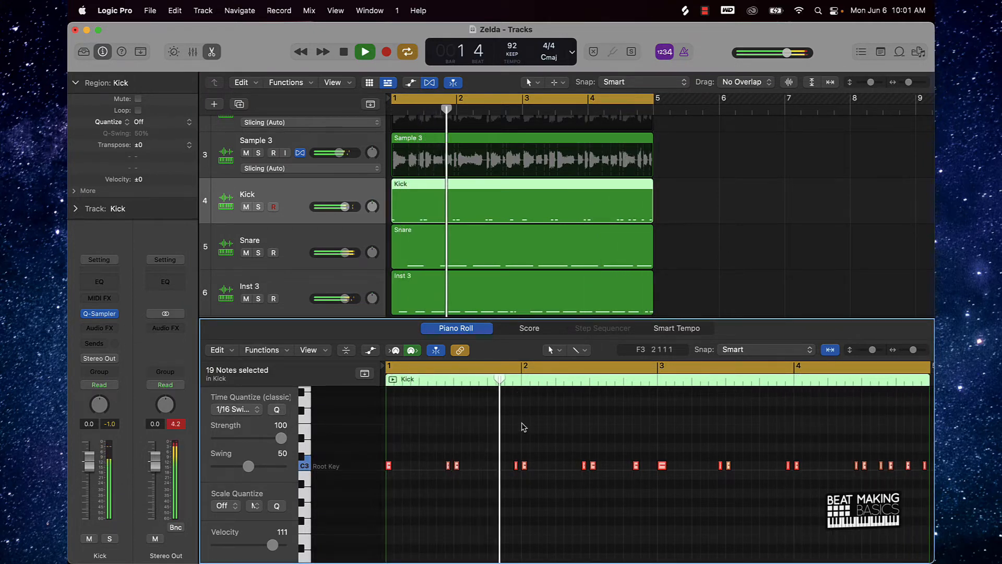
{"action": "left_click", "coordinate": [518, 427]}
{"action": "key", "text": "e"}
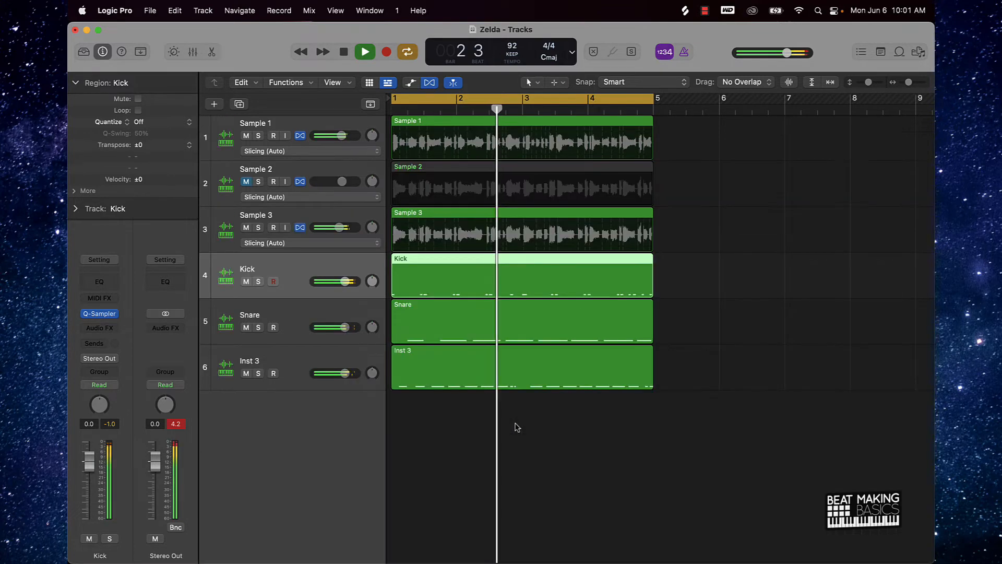
{"action": "key", "text": "space"}
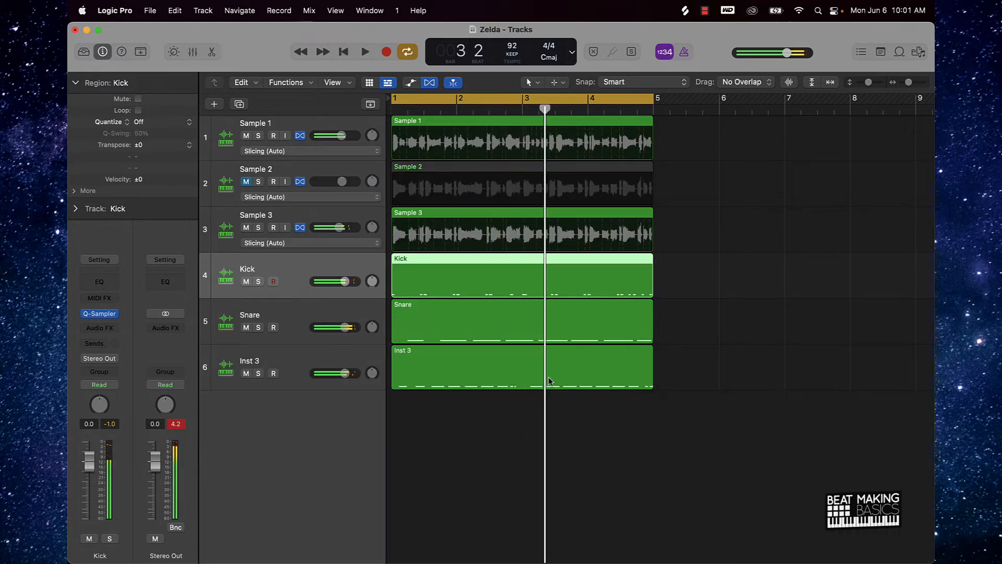
Step: Replace the two very short hi-hat notes just before bar 3 in the Inst 3 region with a single longer note
{"action": "left_click", "coordinate": [548, 375]}
{"action": "key", "text": "e"}
{"action": "left_click", "coordinate": [645, 477]}
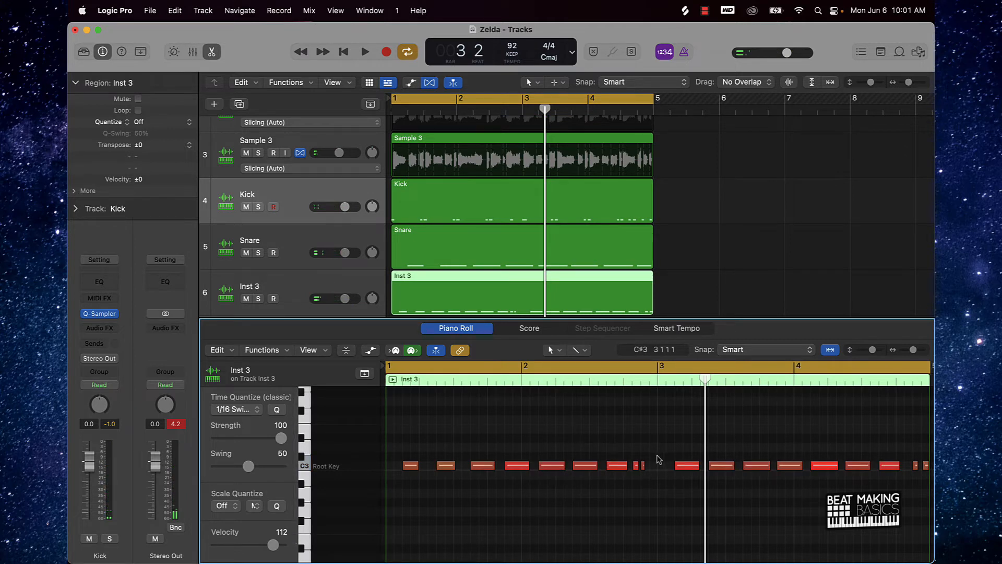
{"action": "mouse_move", "coordinate": [636, 471]}
{"action": "left_mouse_down"}
{"action": "mouse_move", "coordinate": [612, 469]}
{"action": "mouse_move", "coordinate": [645, 469]}
{"action": "left_mouse_up"}
{"action": "left_click", "coordinate": [612, 470]}
{"action": "left_click", "coordinate": [634, 494]}
{"action": "key", "text": "space"}
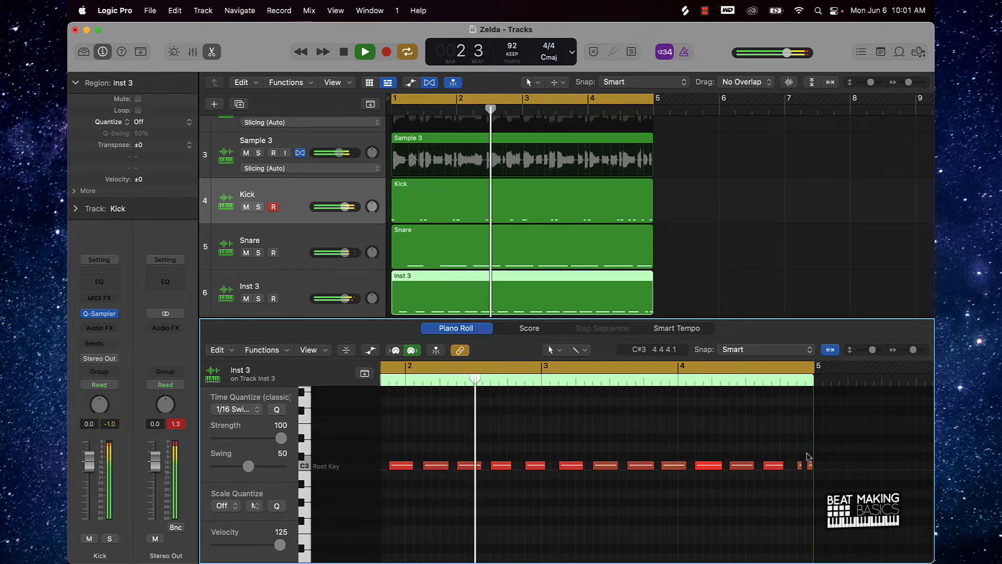
{"action": "left_click", "coordinate": [808, 464]}
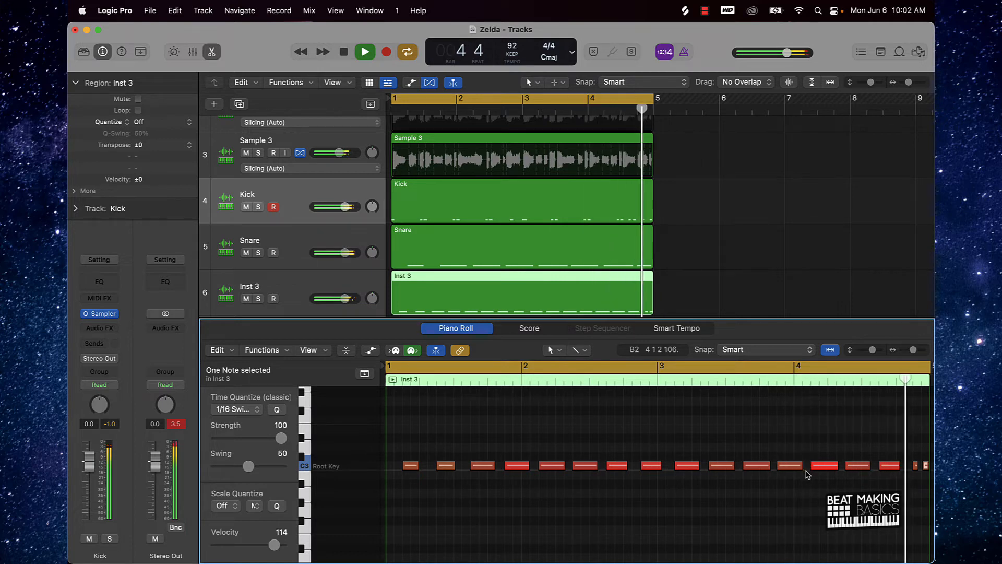
{"action": "left_click", "coordinate": [819, 490]}
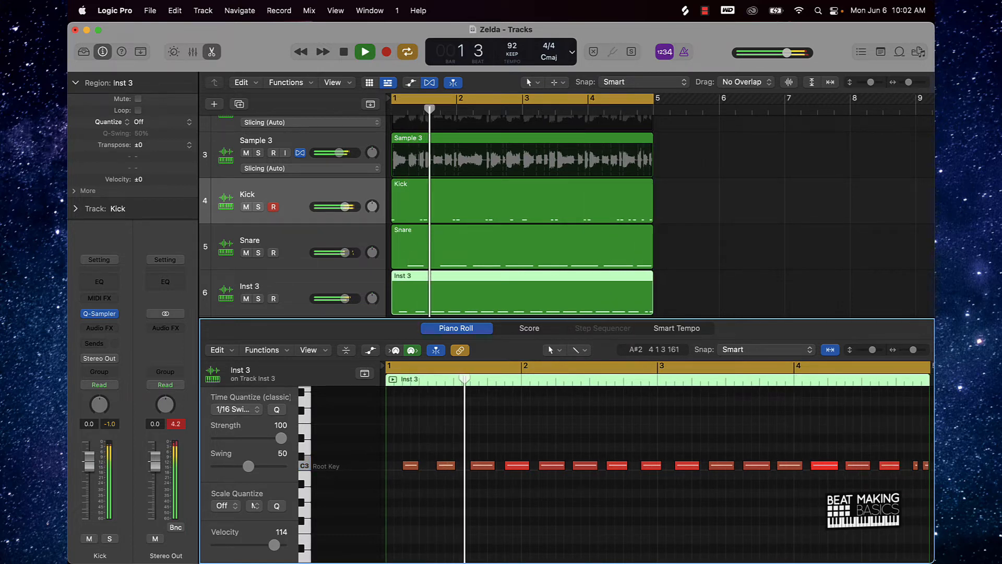
{"action": "key", "text": "e"}
{"action": "key", "text": "space"}
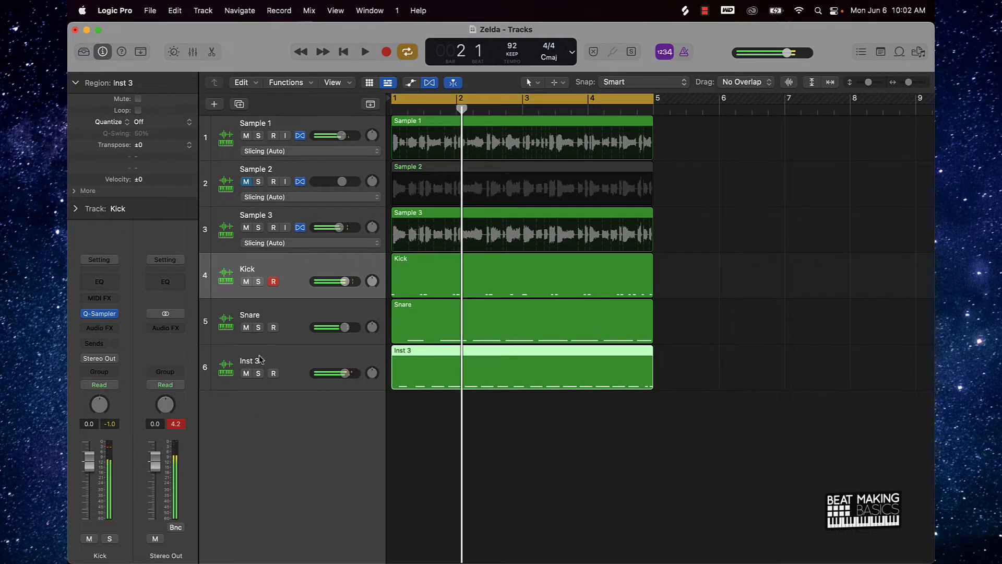
Step: Rename the Inst 3 track Hat and add a new track below it with duplicate settings
{"action": "double_click", "coordinate": [258, 360]}
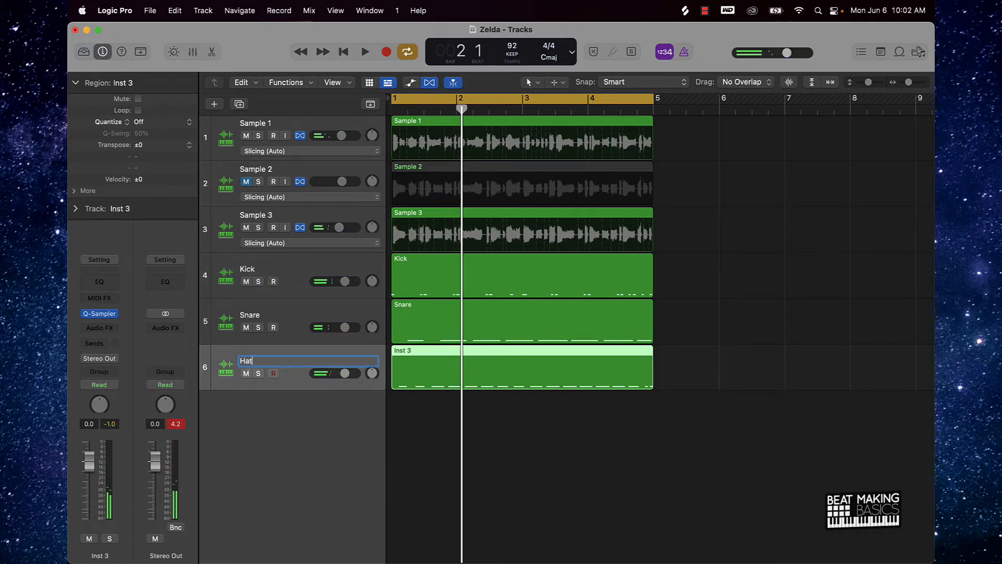
{"action": "key", "text": "Return"}
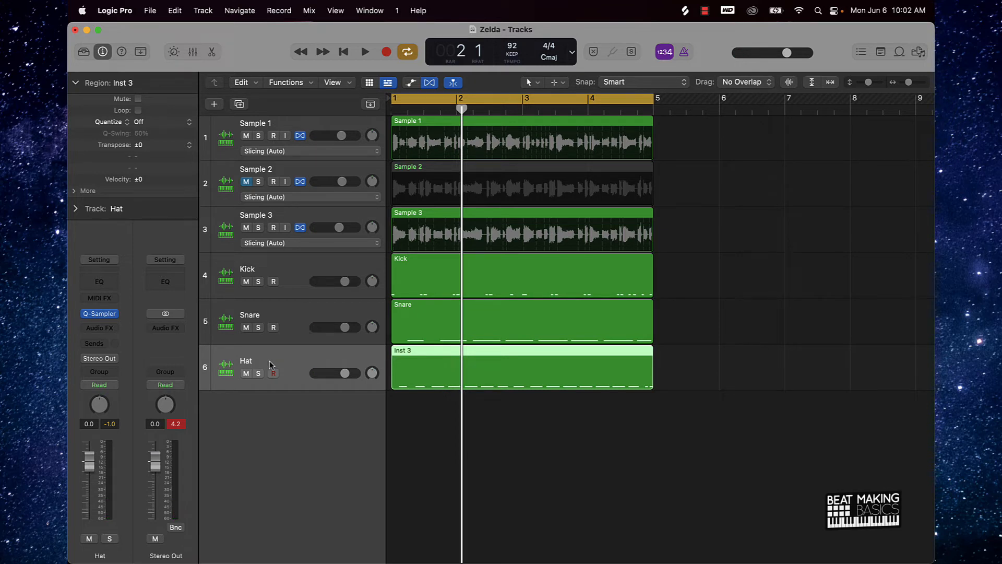
{"action": "key", "text": "super+d"}
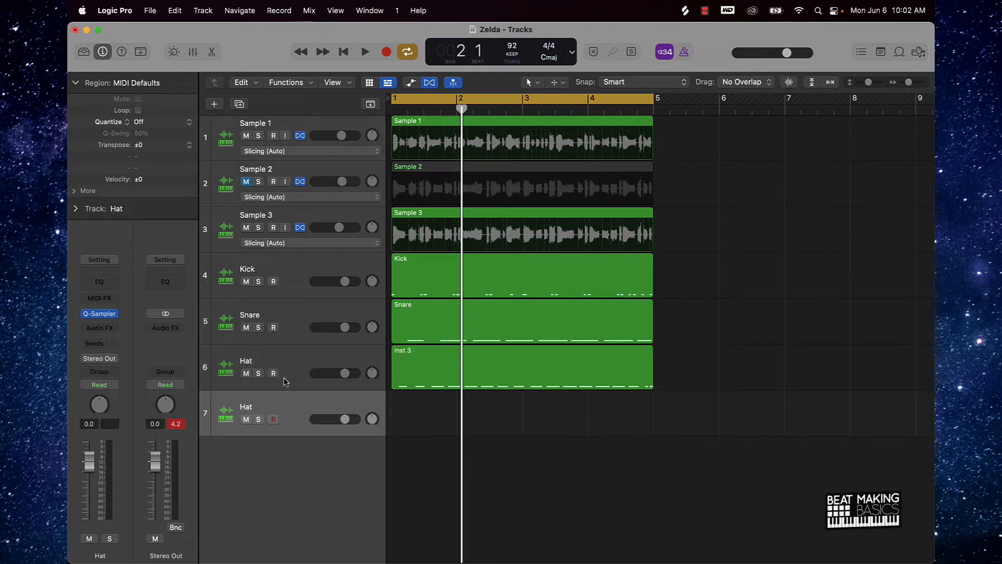
Step: Audition BBL3_hihat_julienne_open.wav in Splice, load it into the new Hat track's Quick Sampler and close the sampler window in Logic Pro
{"action": "left_click", "coordinate": [119, 319]}
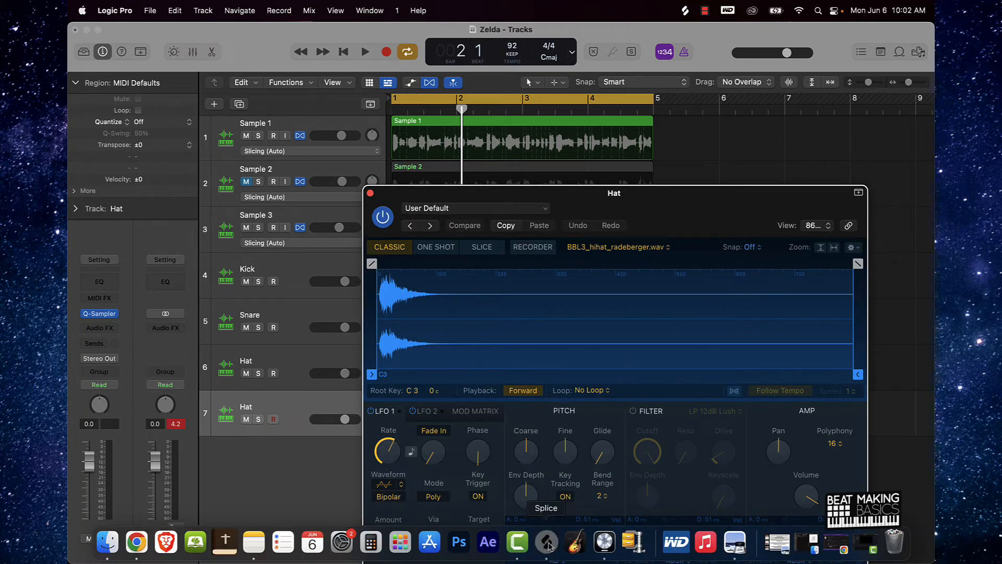
{"action": "left_click", "coordinate": [554, 545]}
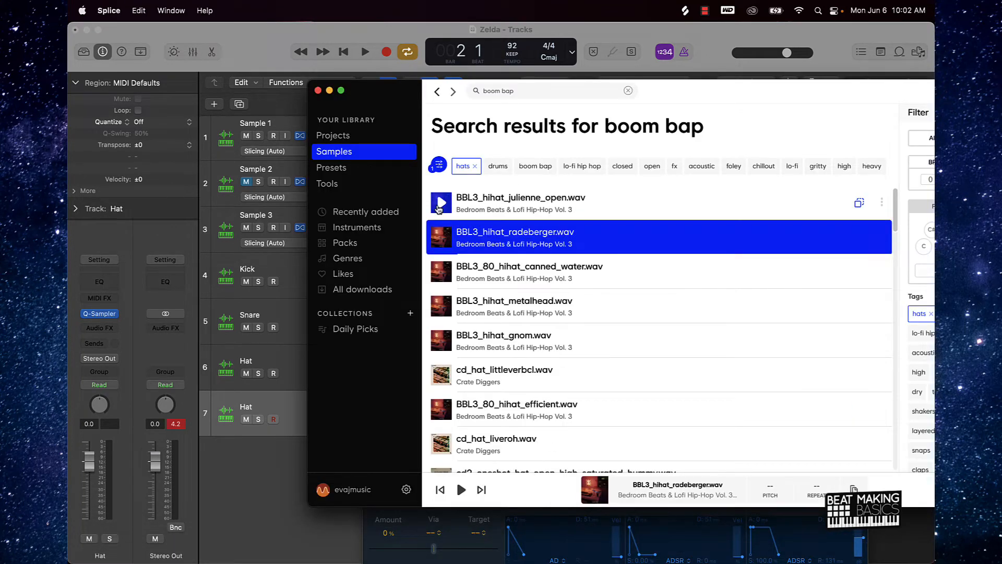
{"action": "left_click", "coordinate": [439, 209]}
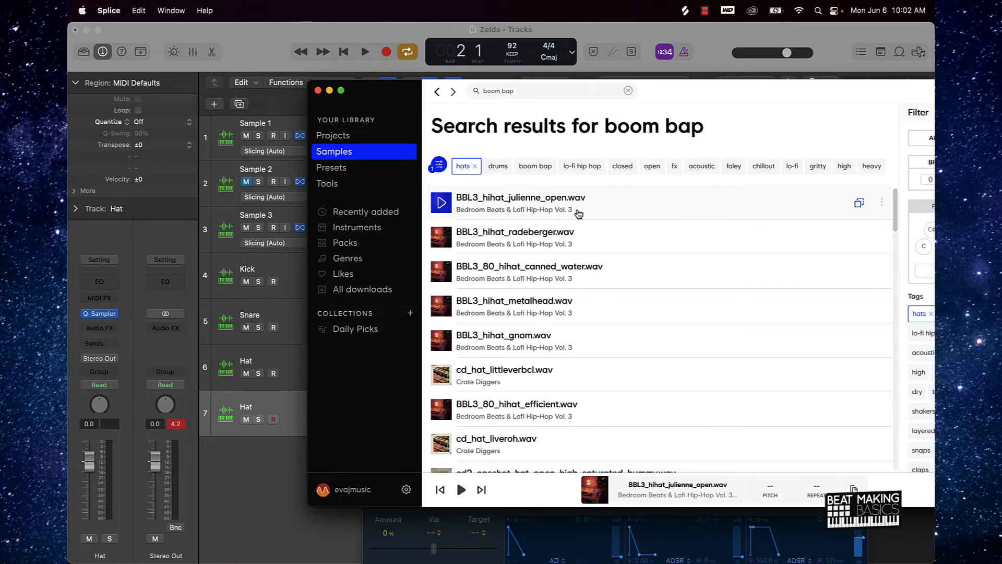
{"action": "left_click_drag", "start_coordinate": [424, 91], "coordinate": [702, 53]}
{"action": "left_click_drag", "start_coordinate": [842, 168], "coordinate": [415, 358]}
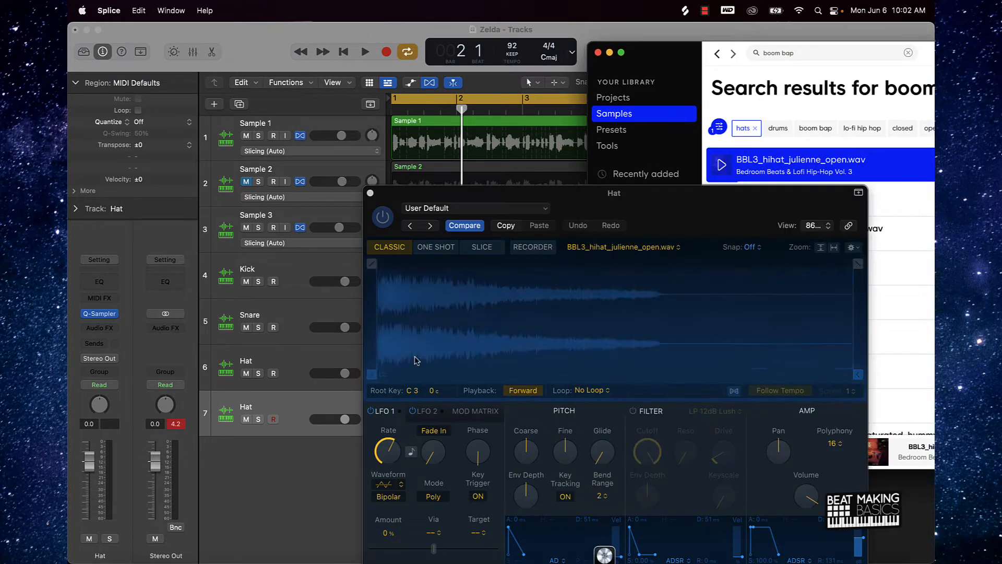
{"action": "left_click", "coordinate": [331, 473]}
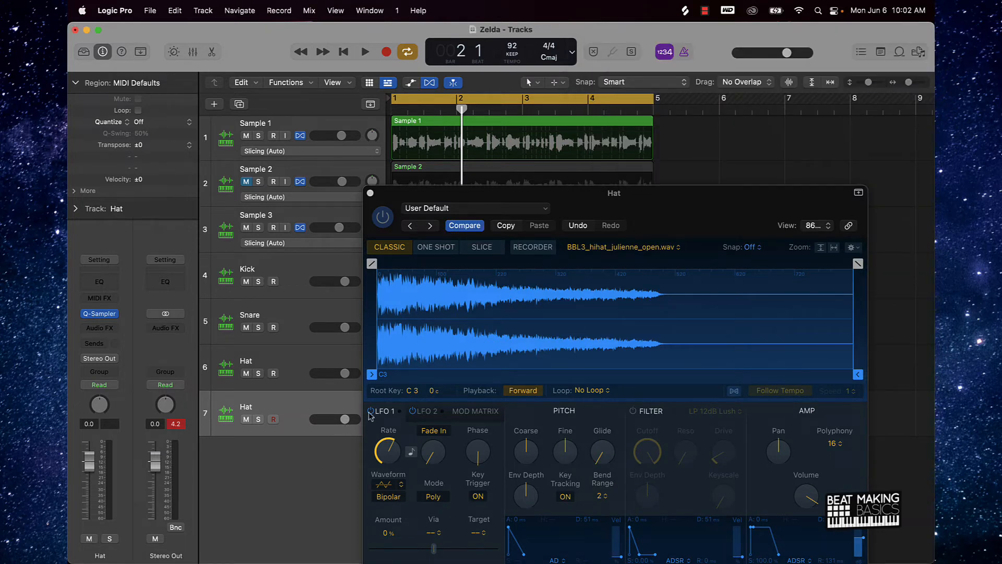
{"action": "left_click", "coordinate": [370, 192]}
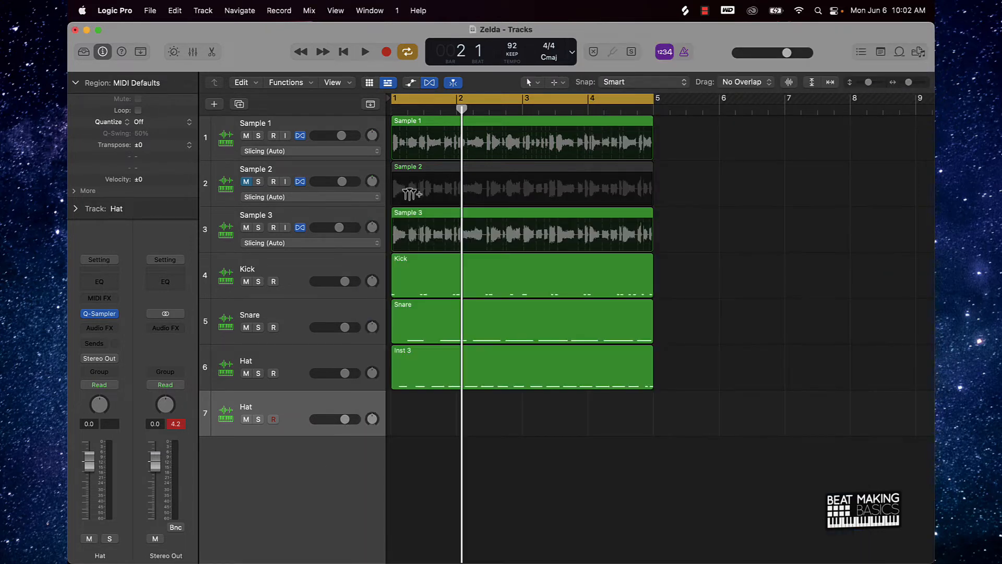
Step: Record open hi-hat hits on the second Hat track and extend the new region's start back to bar 1
{"action": "key", "text": "r"}
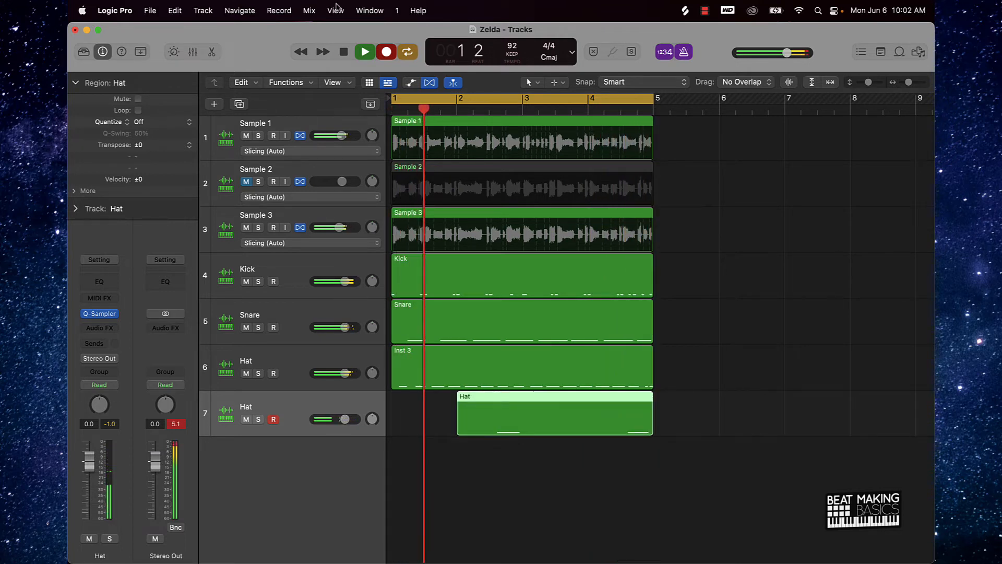
{"action": "left_click", "coordinate": [366, 52]}
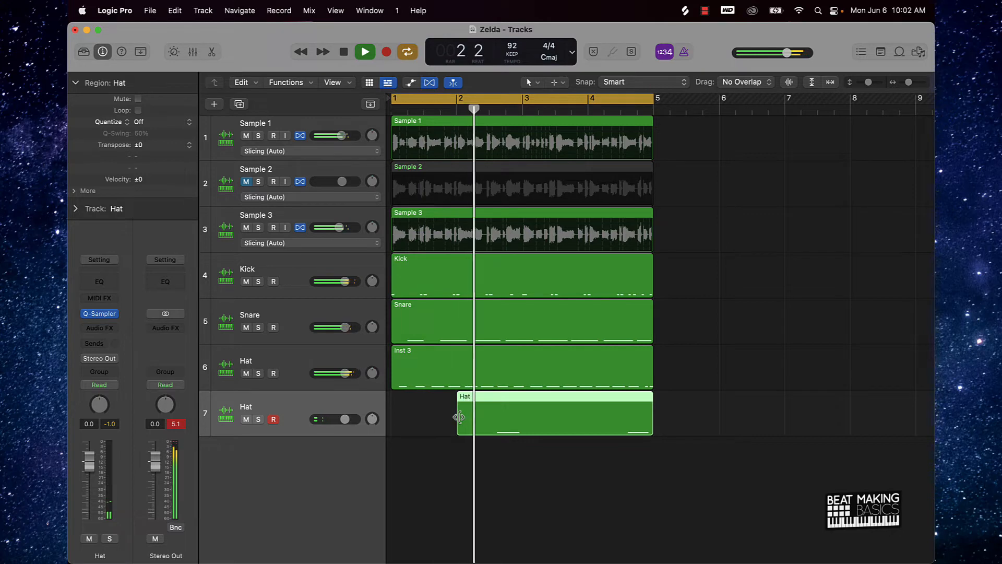
{"action": "left_click_drag", "start_coordinate": [459, 417], "coordinate": [393, 418]}
{"action": "left_click", "coordinate": [553, 489]}
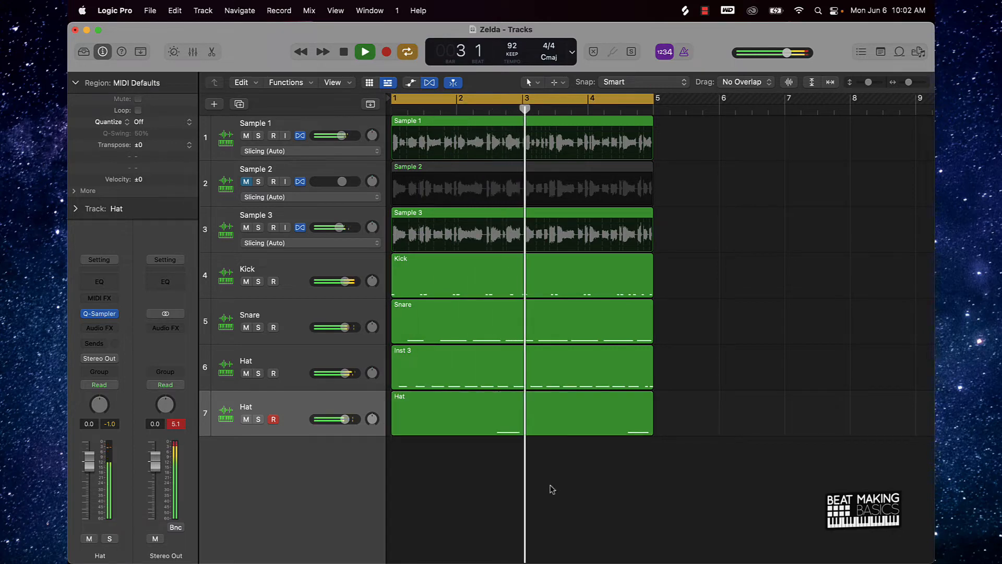
{"action": "key", "text": "space"}
Step: Quantize both open hi-hat notes in the track 7 Hat region to the 1/16 swing grid and close the piano roll
{"action": "double_click", "coordinate": [494, 431]}
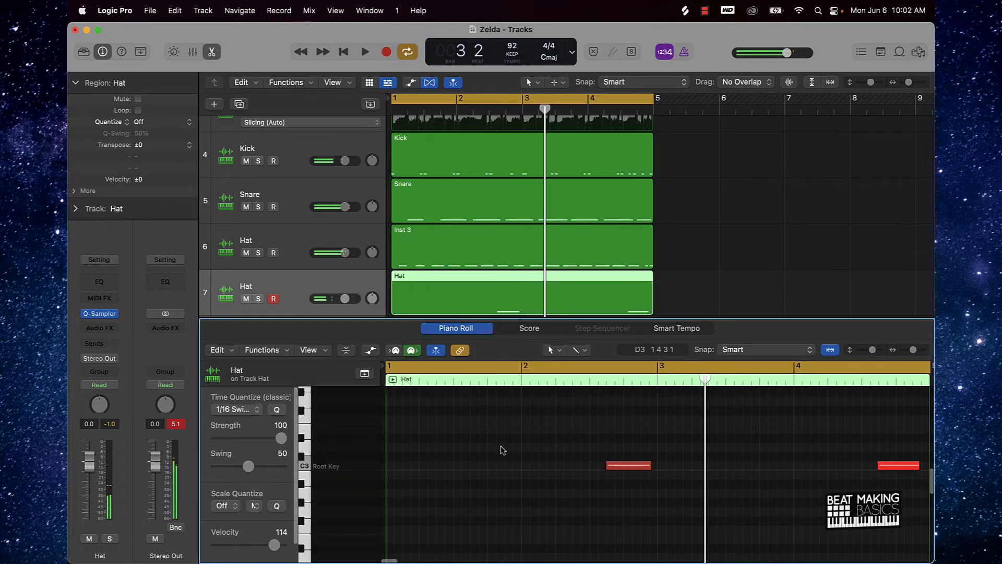
{"action": "key", "text": "super+a"}
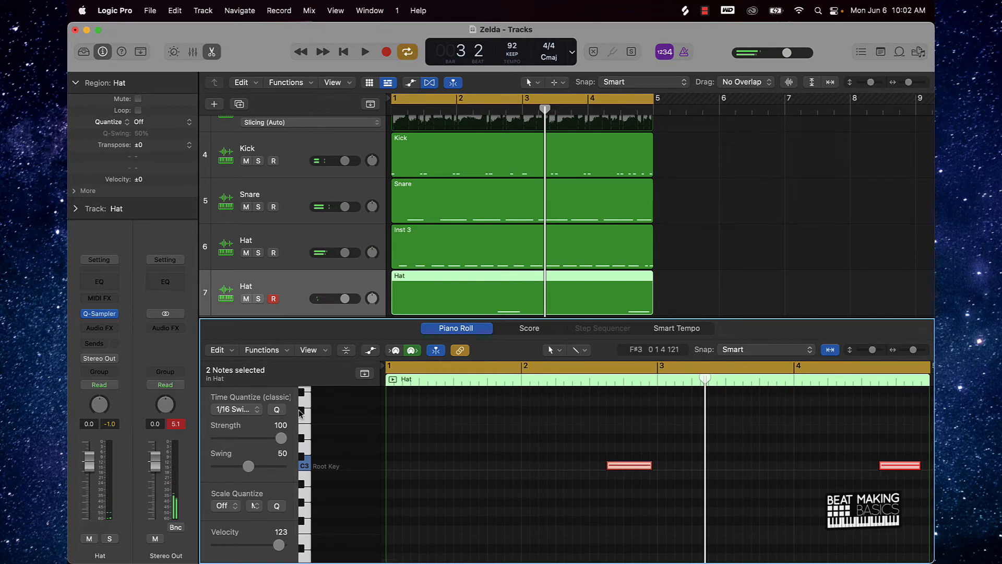
{"action": "left_click", "coordinate": [574, 453]}
{"action": "key", "text": "e"}
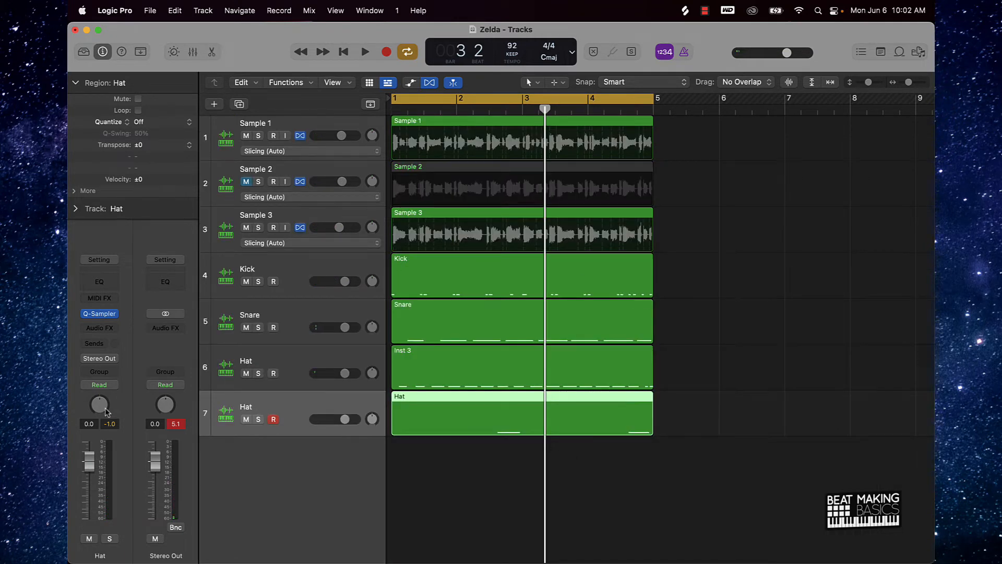
Step: Open the Quick Sampler of the second Hat track and switch to Splice with its whole window in view
{"action": "left_click", "coordinate": [99, 313]}
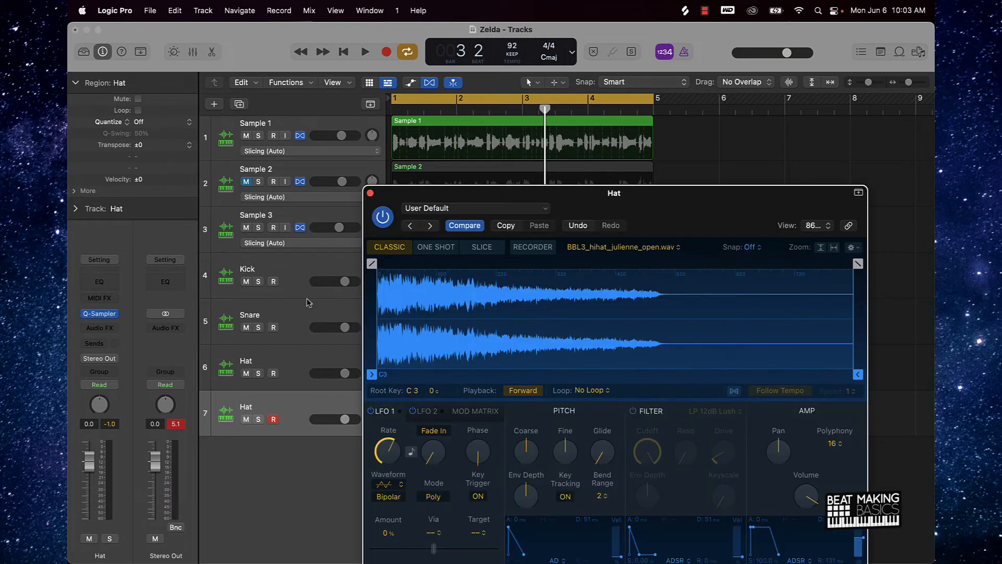
{"action": "left_click_drag", "start_coordinate": [633, 199], "coordinate": [445, 142]}
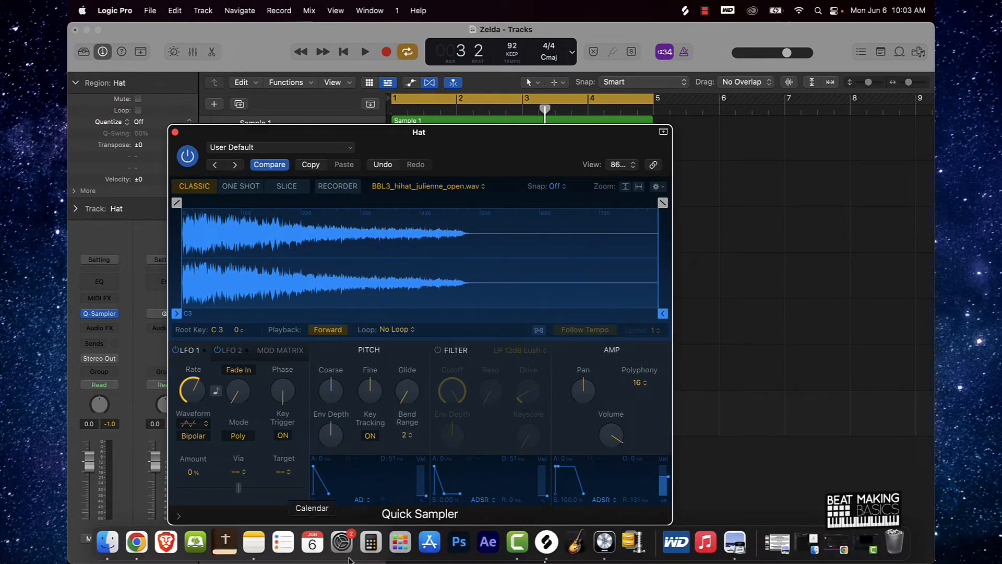
{"action": "left_click", "coordinate": [546, 542]}
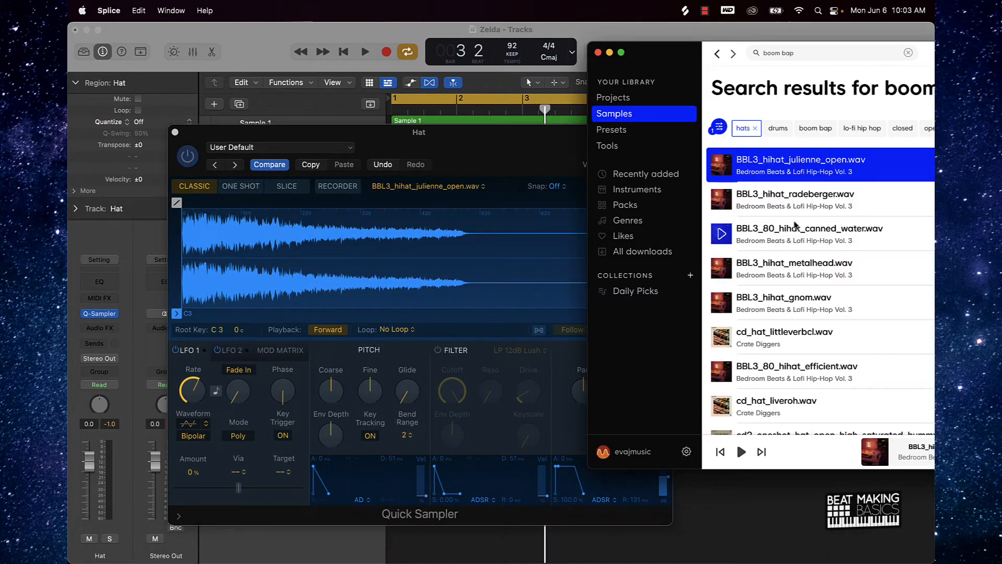
{"action": "left_click_drag", "start_coordinate": [930, 53], "coordinate": [472, 51]}
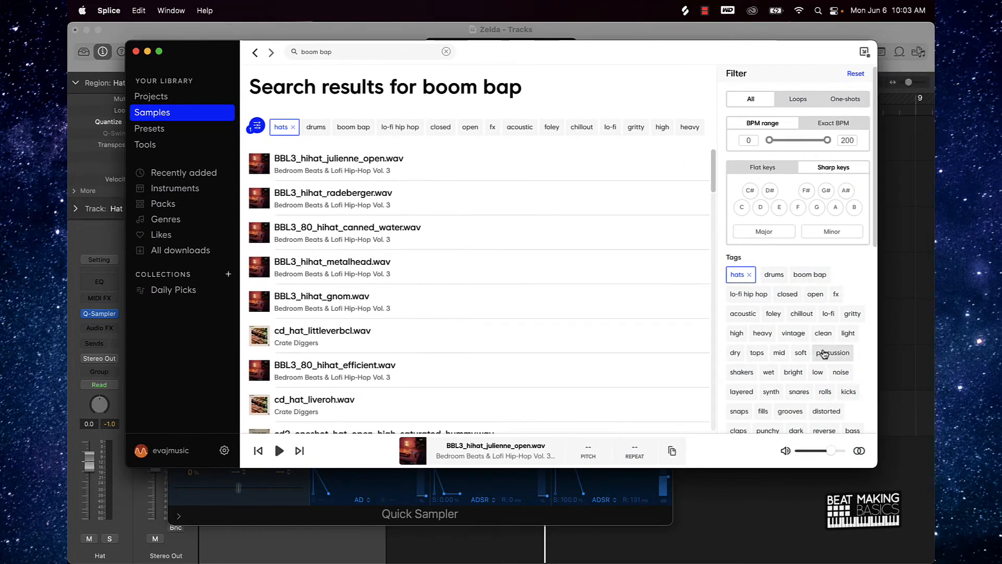
Step: Search the Bedroom Beats & Lofi Hip-Hop Vol. 3 pack for open and audition the open hi-hat sample
{"action": "scroll", "coordinate": [403, 264], "scroll_direction": "down", "scroll_amount": 10}
{"action": "scroll", "coordinate": [405, 267], "scroll_direction": "up", "scroll_amount": 7}
{"action": "scroll", "coordinate": [405, 268], "scroll_direction": "up", "scroll_amount": 4}
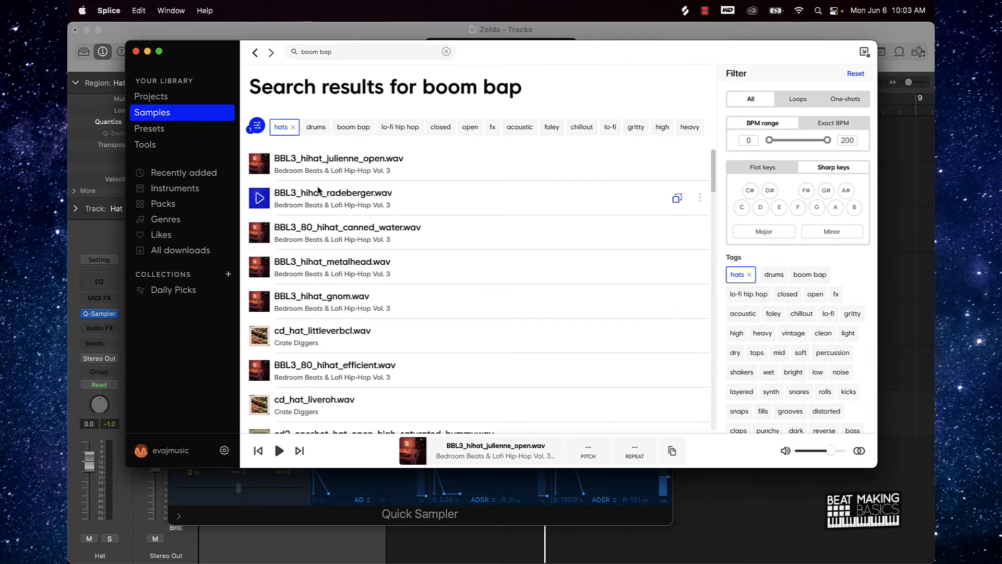
{"action": "left_click", "coordinate": [308, 169]}
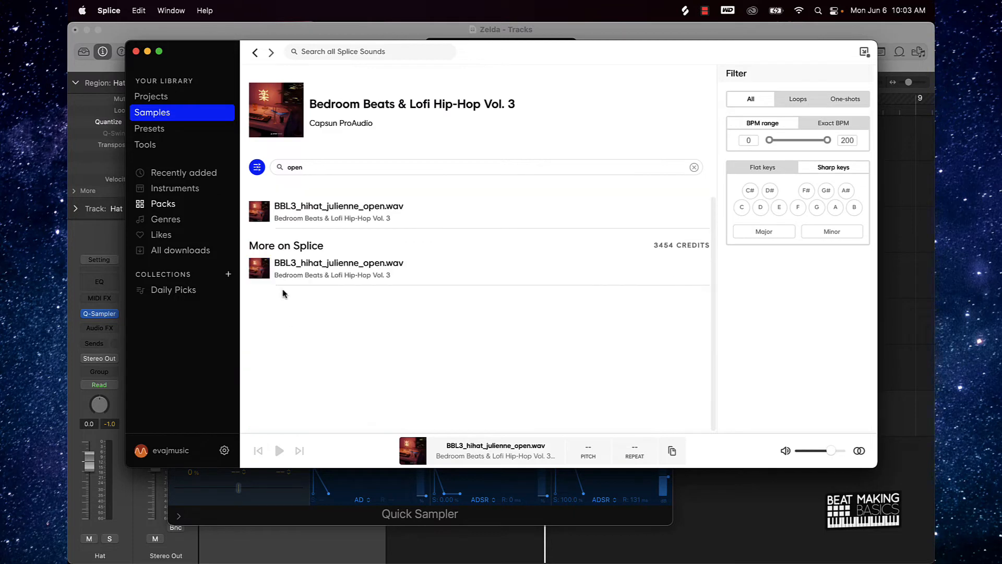
{"action": "left_click", "coordinate": [258, 268]}
{"action": "left_click", "coordinate": [254, 210]}
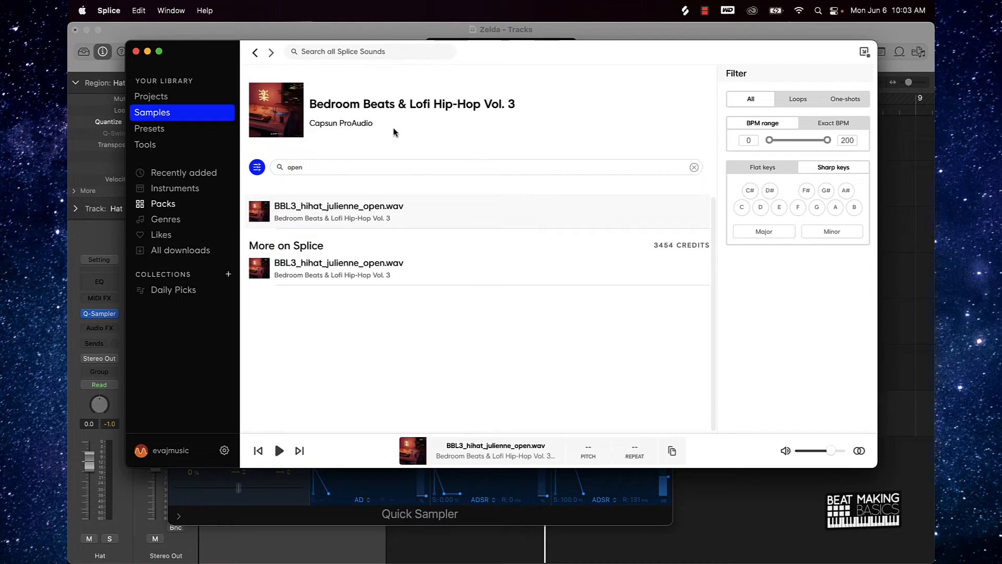
Step: Search all Splice sounds for open and audition FSW_one_shot_hihat_open_sunrise.wav and cd_hat_liveroh.wav
{"action": "left_click", "coordinate": [336, 52]}
{"action": "type", "text": "open"}
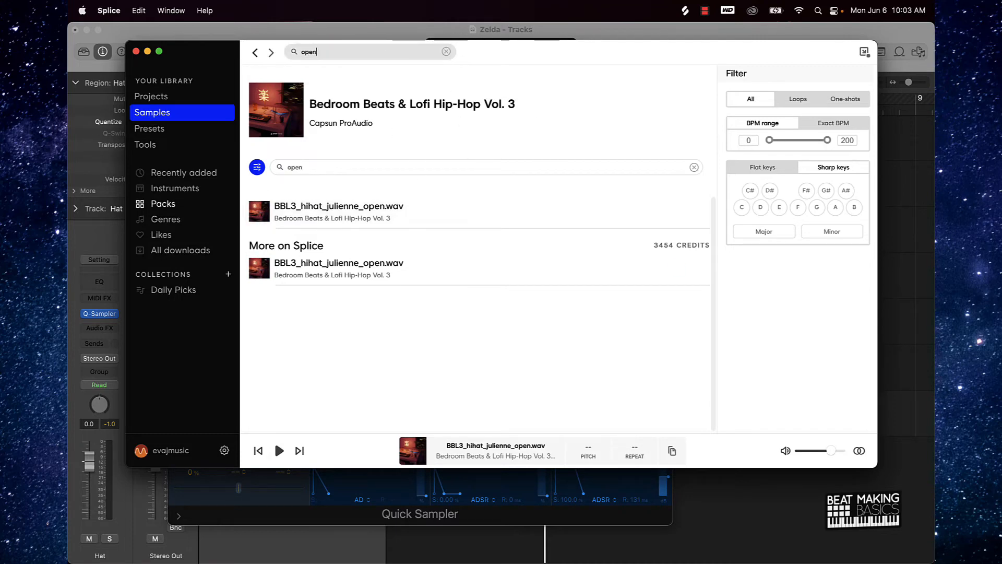
{"action": "key", "text": "Return"}
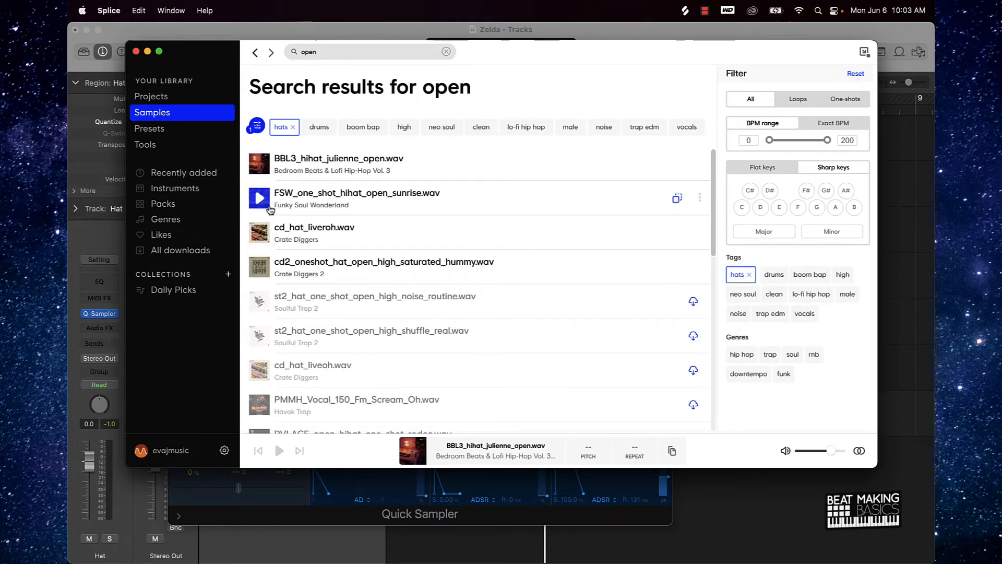
{"action": "left_click", "coordinate": [264, 206]}
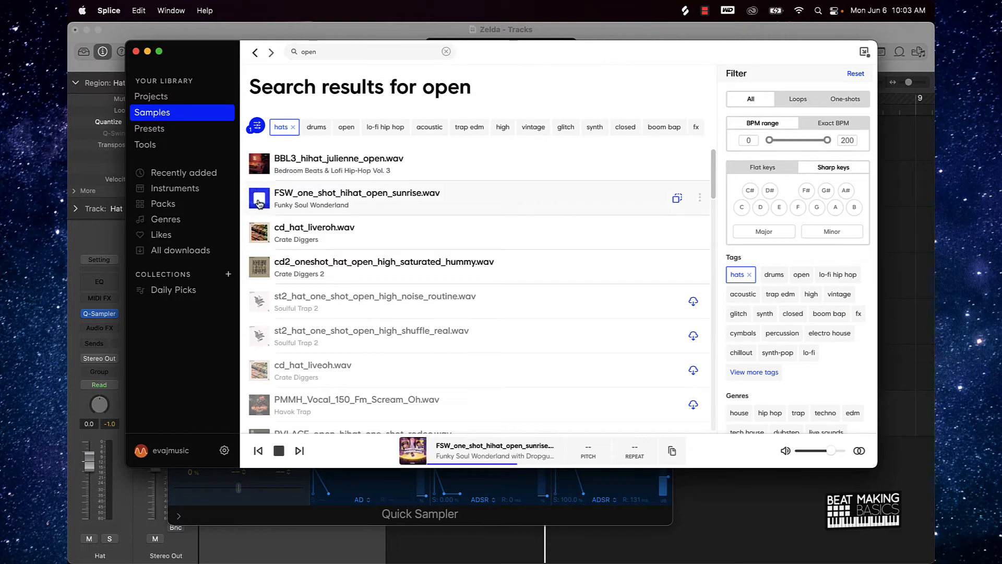
{"action": "left_click", "coordinate": [261, 232]}
Step: Load cd_hat_liveroh.wav into the second Hat track's Quick Sampler, close the sampler in Logic Pro and play back the loop
{"action": "left_click_drag", "start_coordinate": [225, 52], "coordinate": [685, 43]}
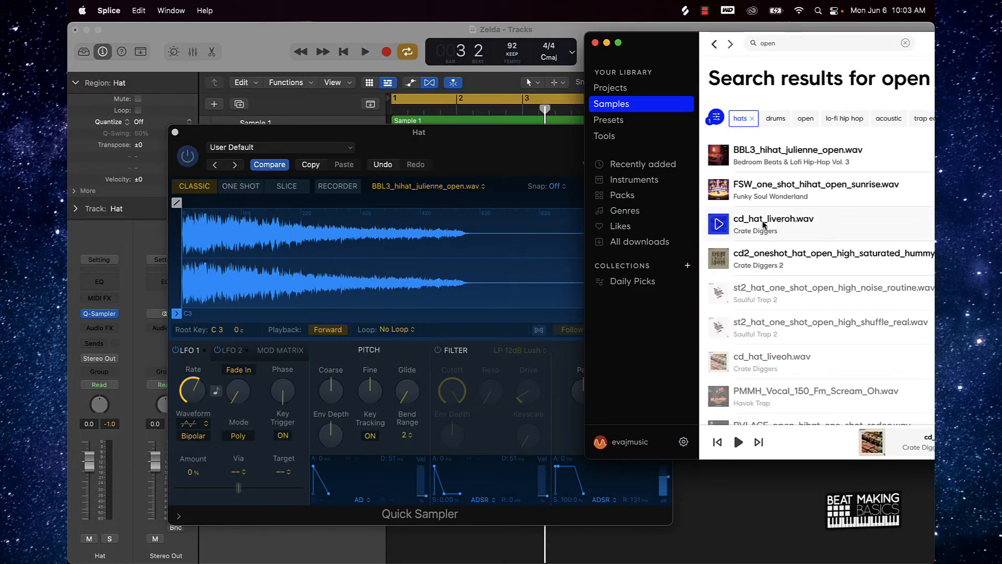
{"action": "left_click_drag", "start_coordinate": [723, 227], "coordinate": [266, 255]}
{"action": "left_click", "coordinate": [702, 491]}
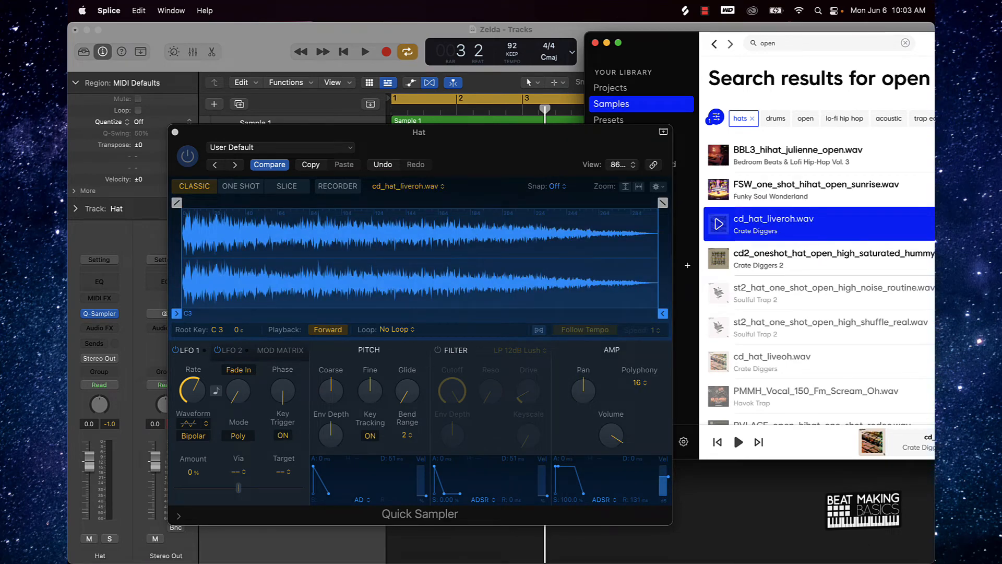
{"action": "left_click", "coordinate": [175, 133]}
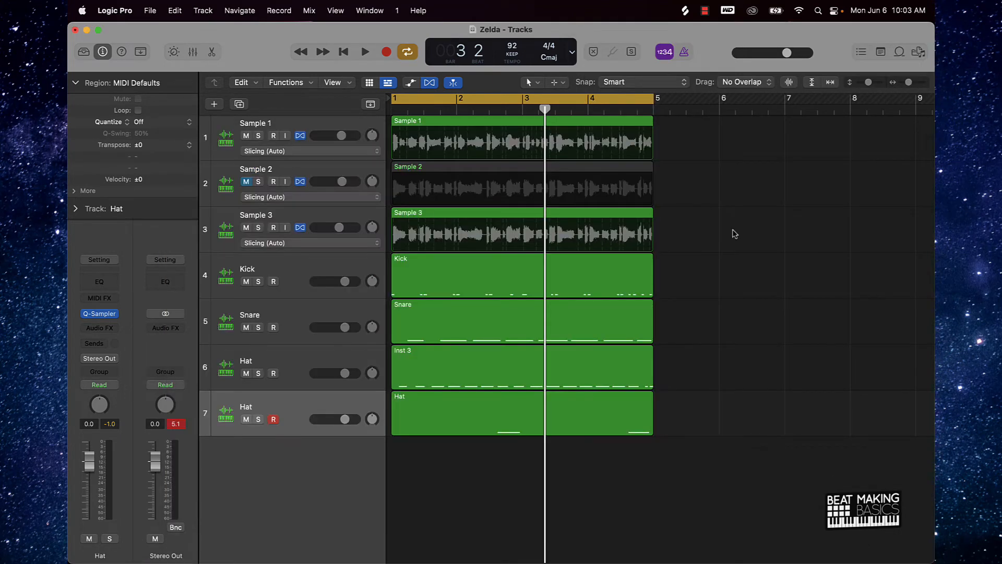
{"action": "key", "text": "space"}
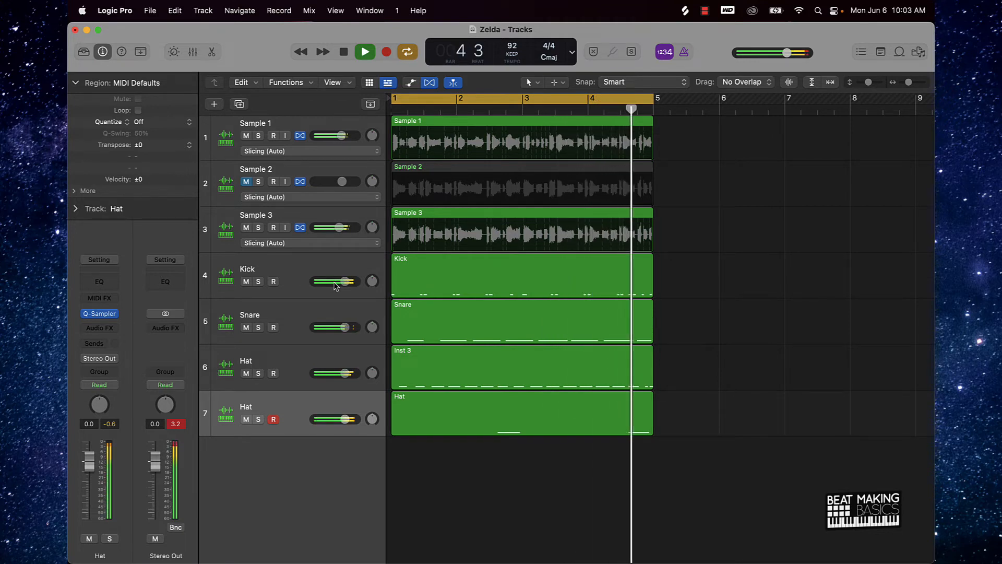
{"action": "key", "text": "space"}
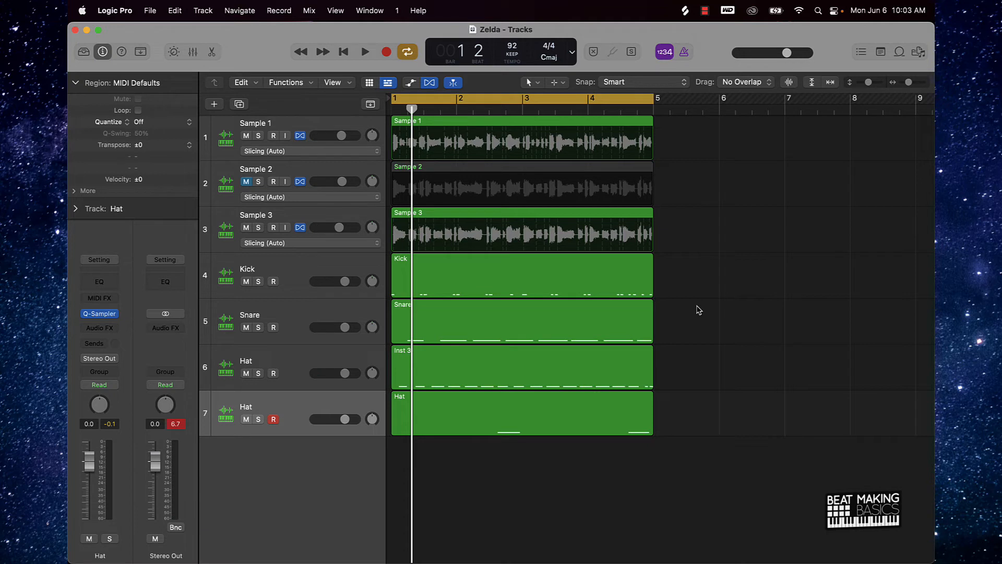
Step: Rename the second Hat track Open and name all the regions after their tracks
{"action": "double_click", "coordinate": [243, 406]}
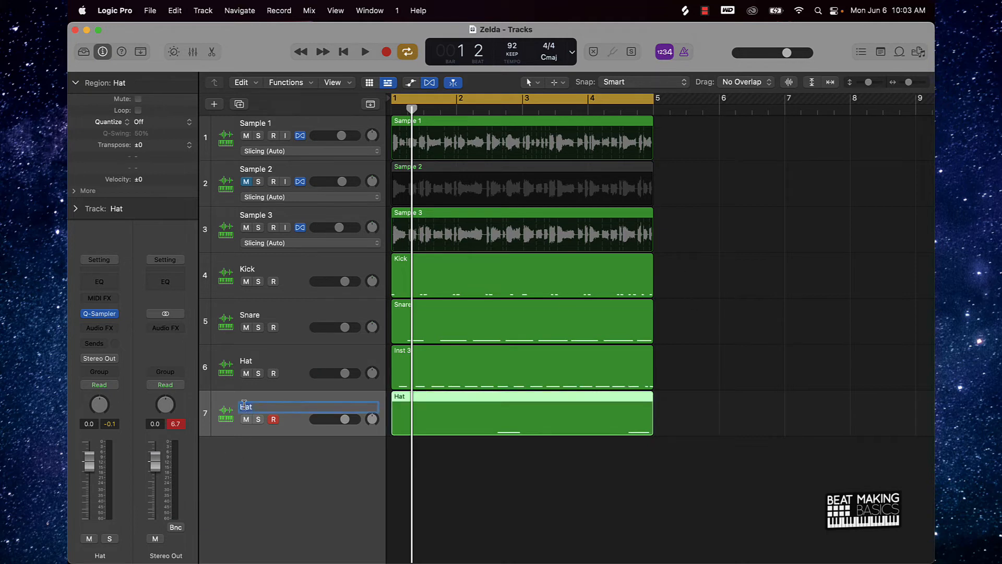
{"action": "type", "text": "Open"}
{"action": "key", "text": "Return"}
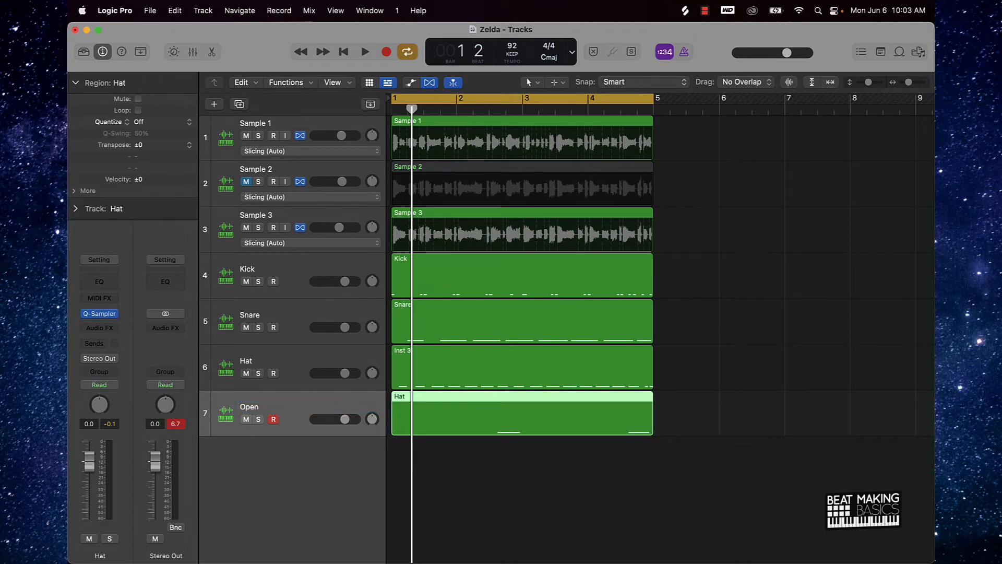
{"action": "left_click", "coordinate": [848, 407]}
{"action": "key", "text": "super+a"}
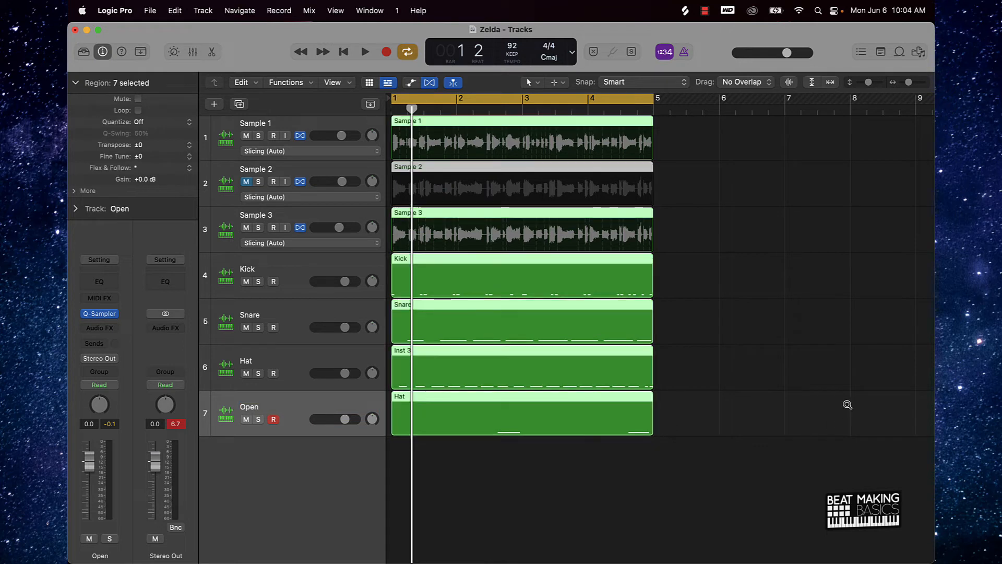
{"action": "key", "text": "alt+shift+n"}
{"action": "left_click", "coordinate": [846, 406]}
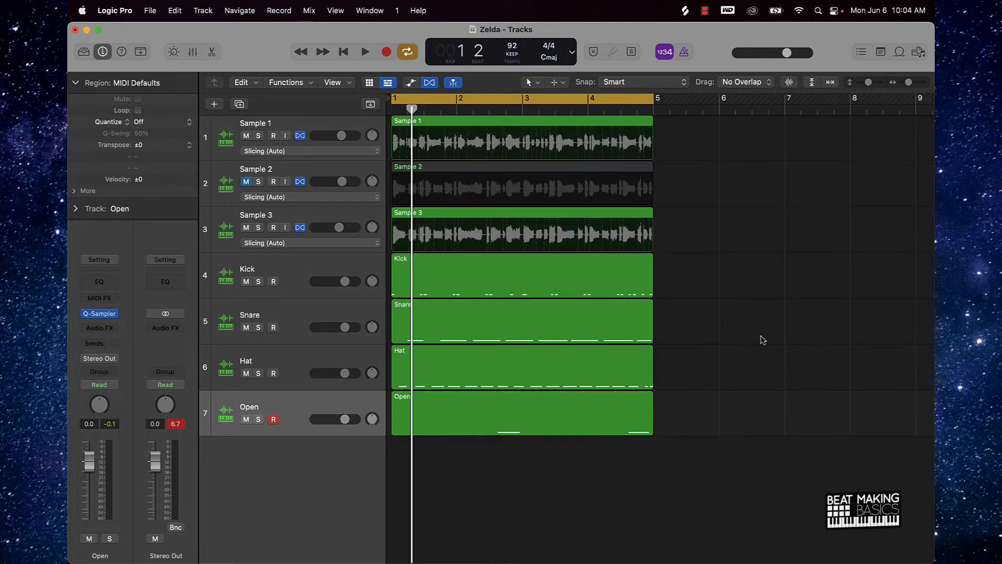
Step: Create one new software instrument track using the Default Patch as its instrument
{"action": "left_click", "coordinate": [219, 109]}
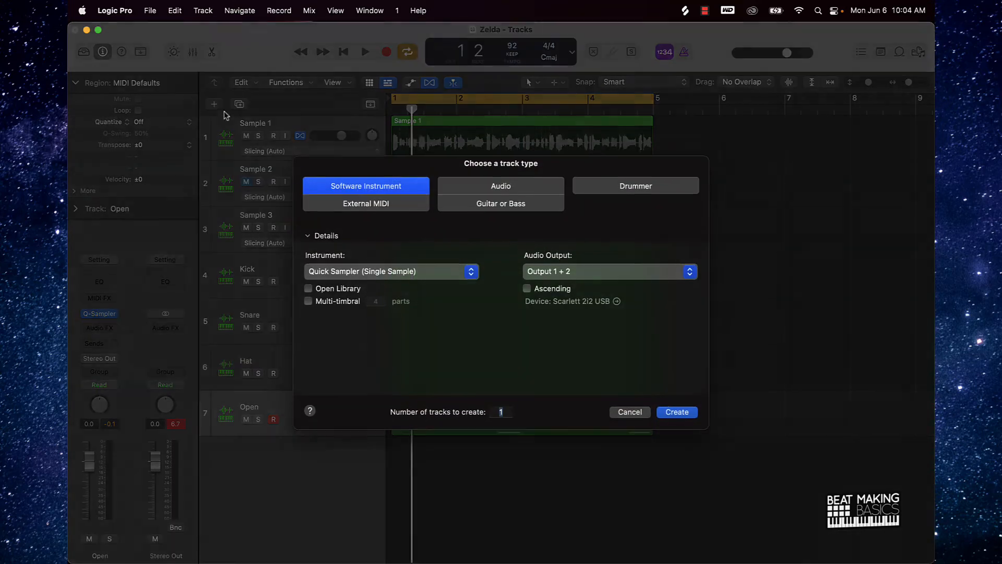
{"action": "left_click", "coordinate": [466, 276]}
{"action": "mouse_move", "coordinate": [358, 238]}
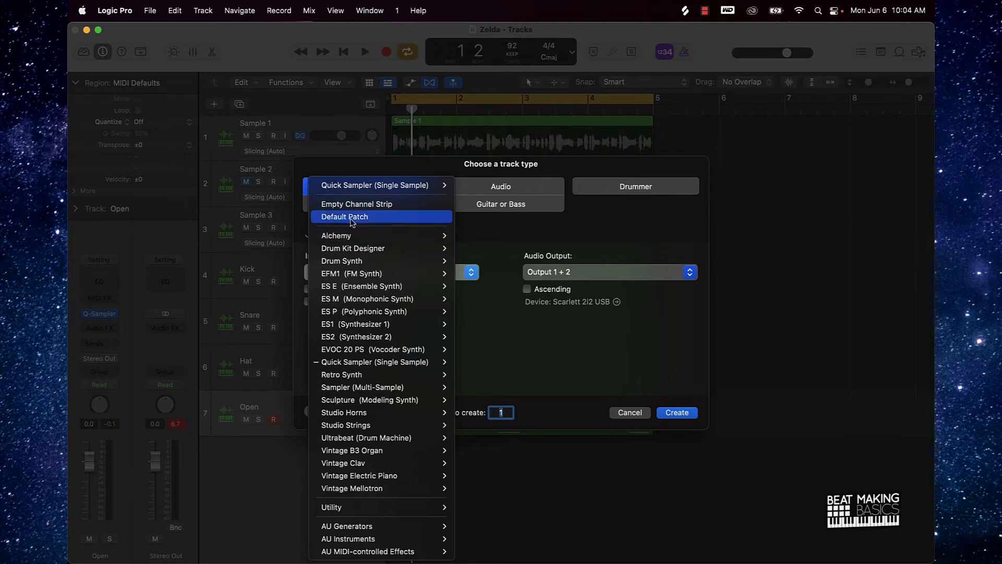
{"action": "left_click", "coordinate": [355, 221]}
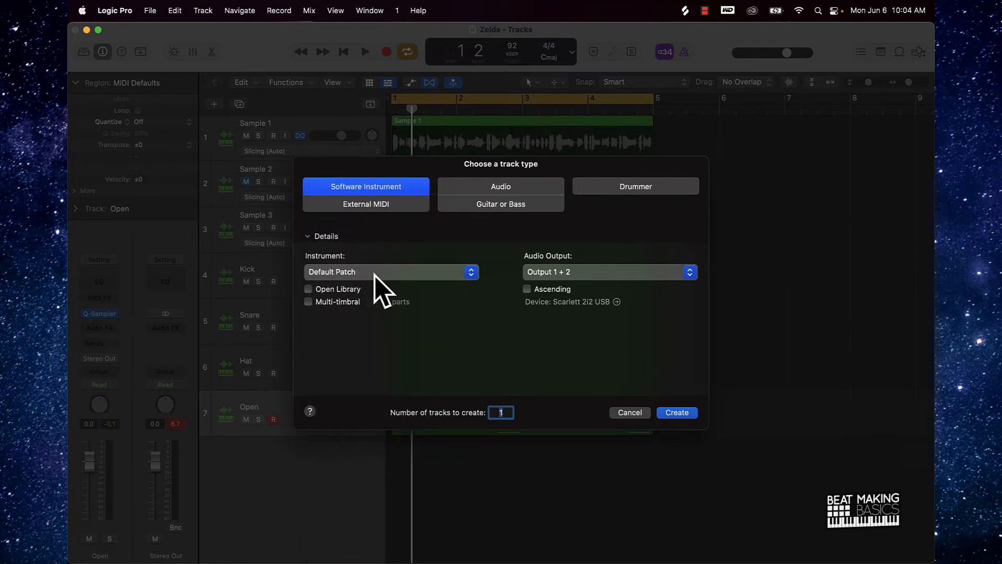
{"action": "left_click", "coordinate": [676, 413]}
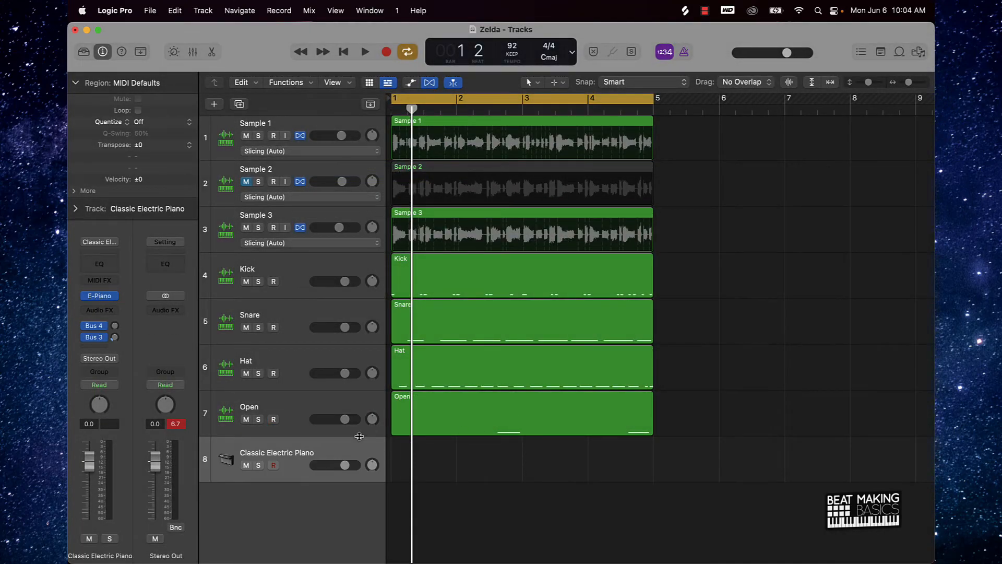
Step: Try the Muted Bass patch on the new instrument track, then load Picked Bass from the library's Bass category
{"action": "left_click", "coordinate": [83, 52]}
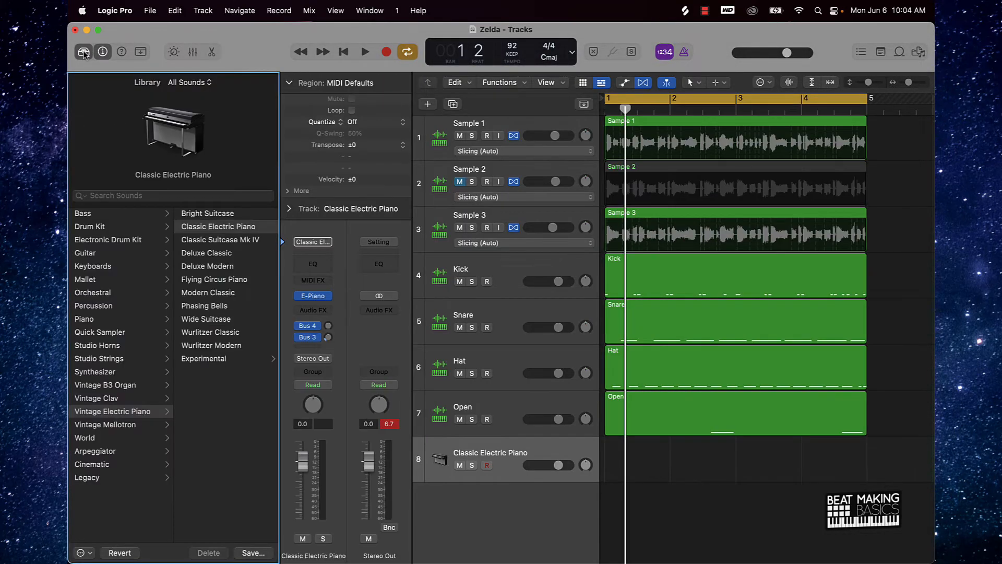
{"action": "left_click", "coordinate": [95, 215]}
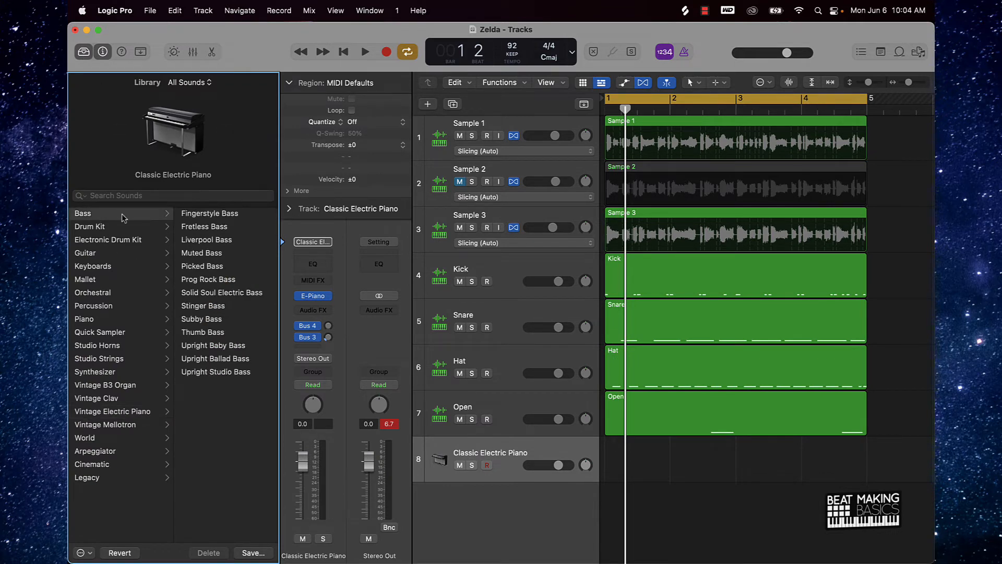
{"action": "left_click", "coordinate": [191, 254]}
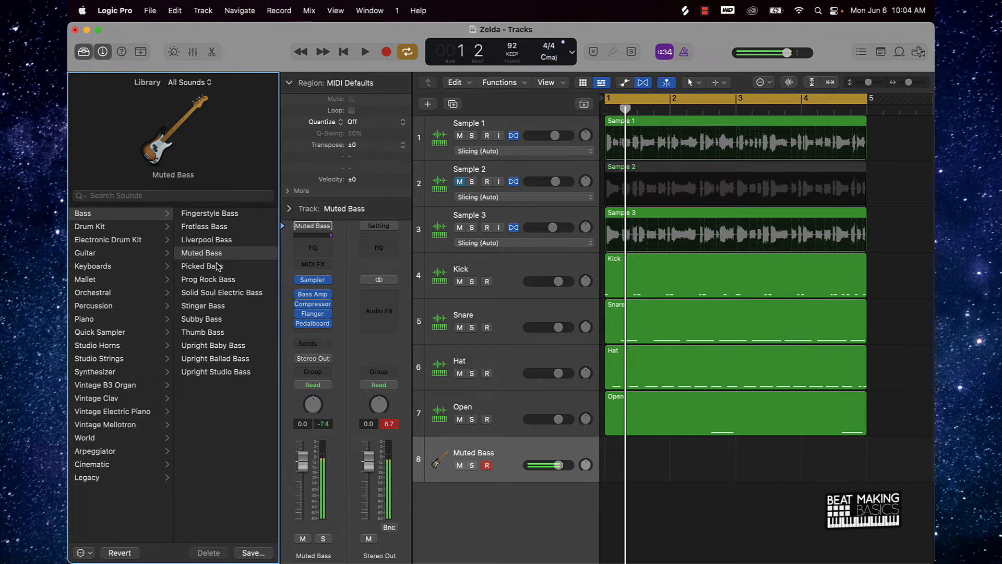
{"action": "left_click", "coordinate": [218, 267]}
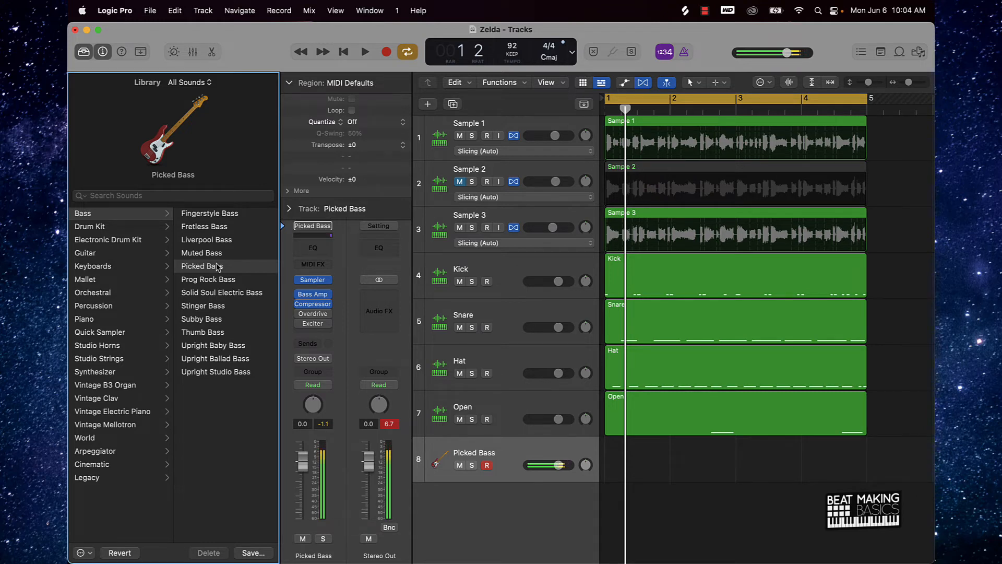
Step: Show the on-screen piano keyboard, shift its visible range to the C0 to C4 octaves and place it over the Sample 2 region
{"action": "key", "text": "super+k"}
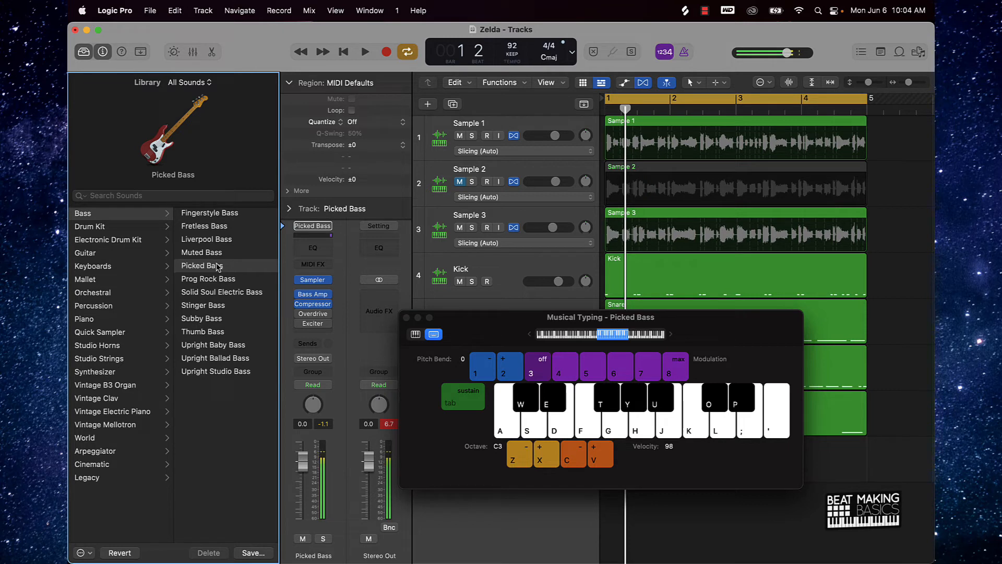
{"action": "left_click", "coordinate": [416, 334]}
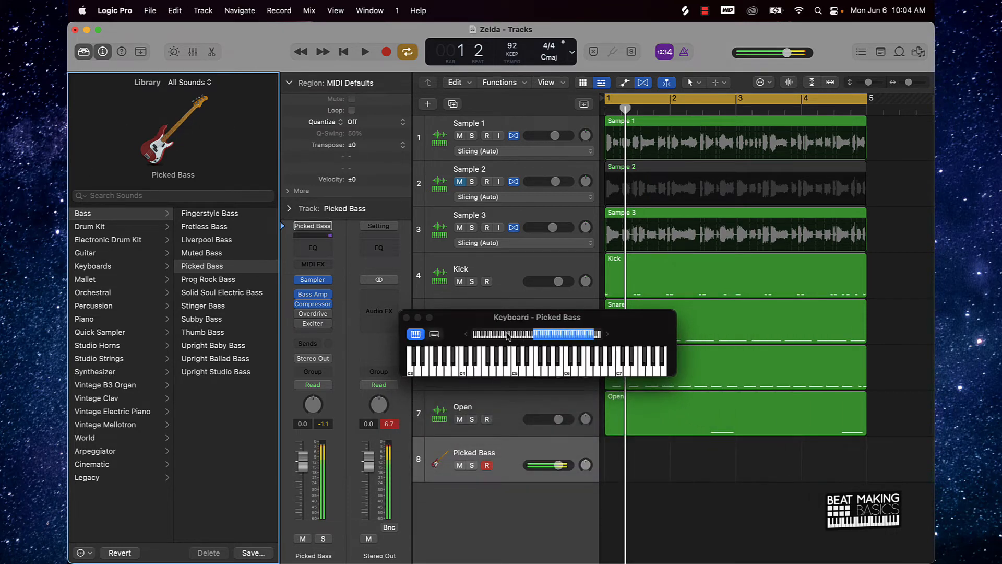
{"action": "left_click_drag", "start_coordinate": [455, 331], "coordinate": [500, 416]}
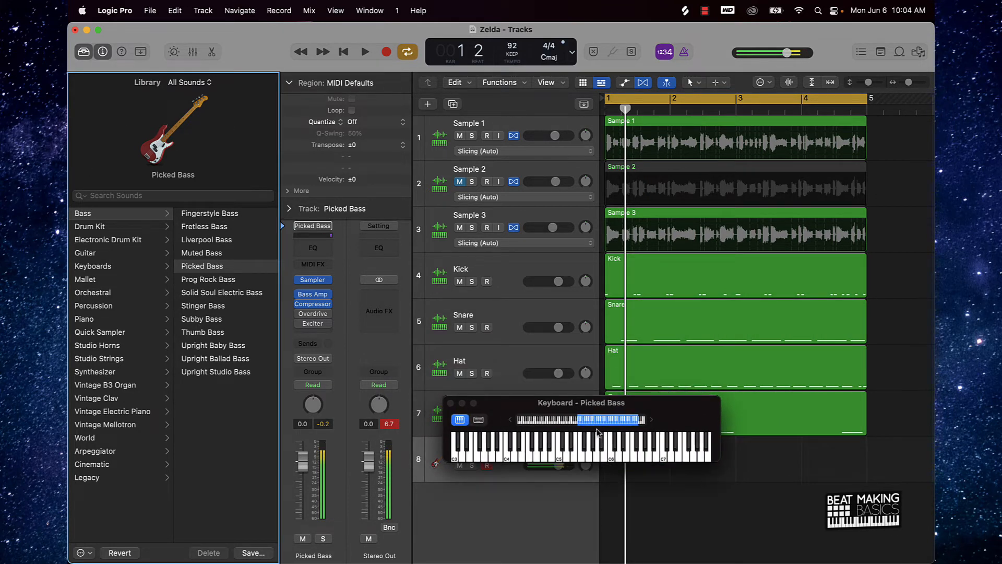
{"action": "scroll", "coordinate": [558, 448], "scroll_direction": "left", "scroll_amount": 8}
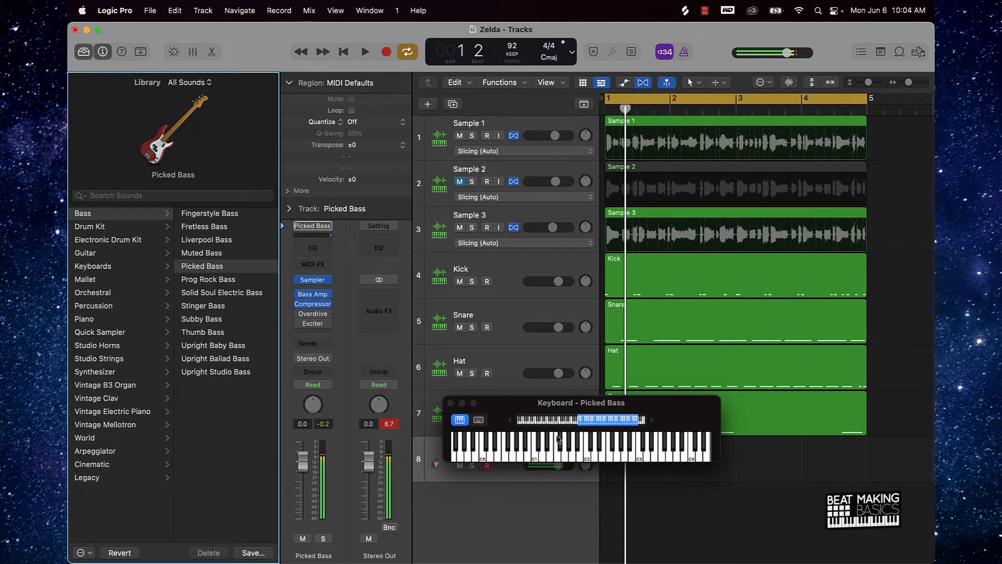
{"action": "left_click_drag", "start_coordinate": [501, 400], "coordinate": [653, 145]}
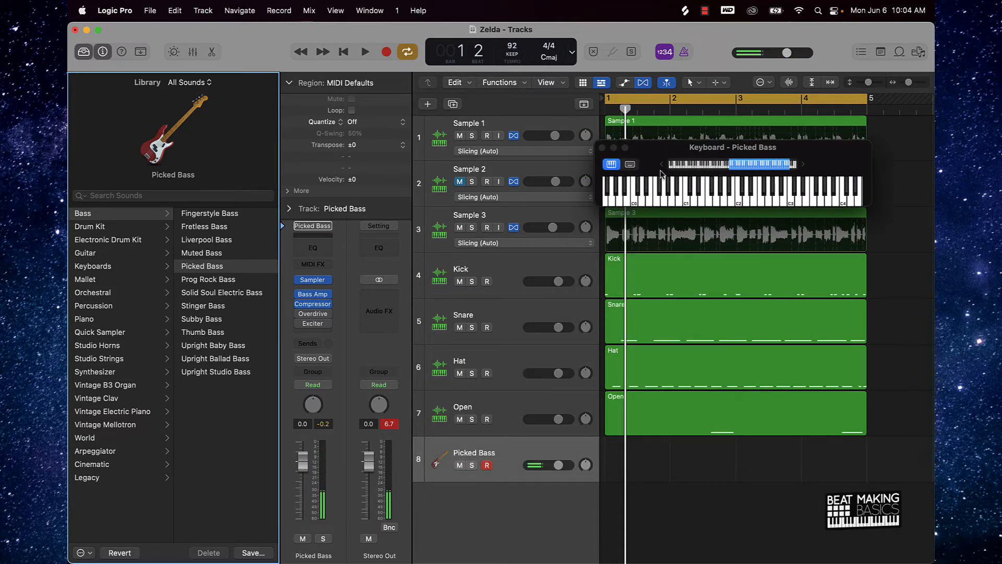
Step: Play the looped beat several times and try out bass notes with Picked Bass against it
{"action": "key", "text": "space"}
{"action": "key", "text": "space"}
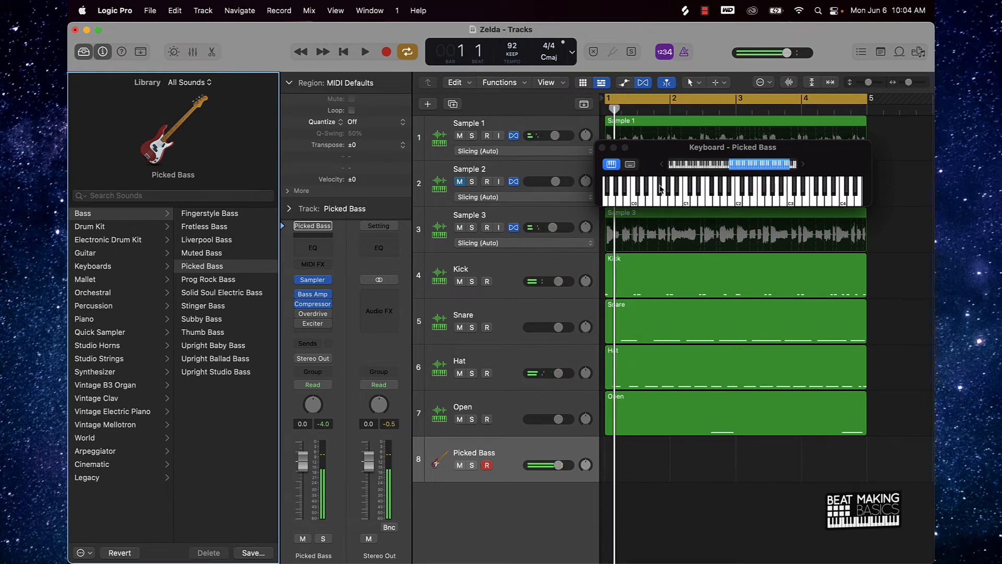
{"action": "key", "text": "space"}
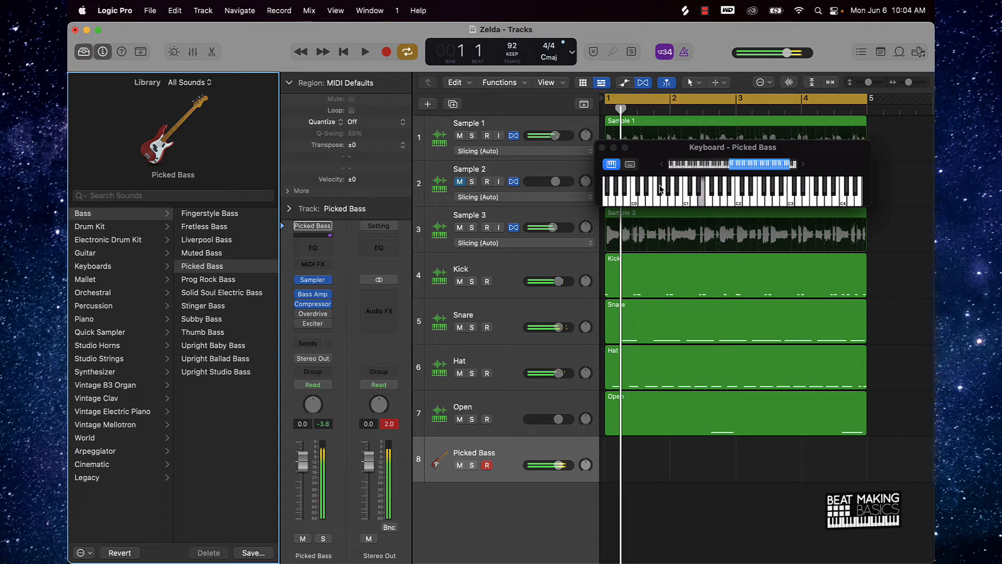
{"action": "key", "text": "space"}
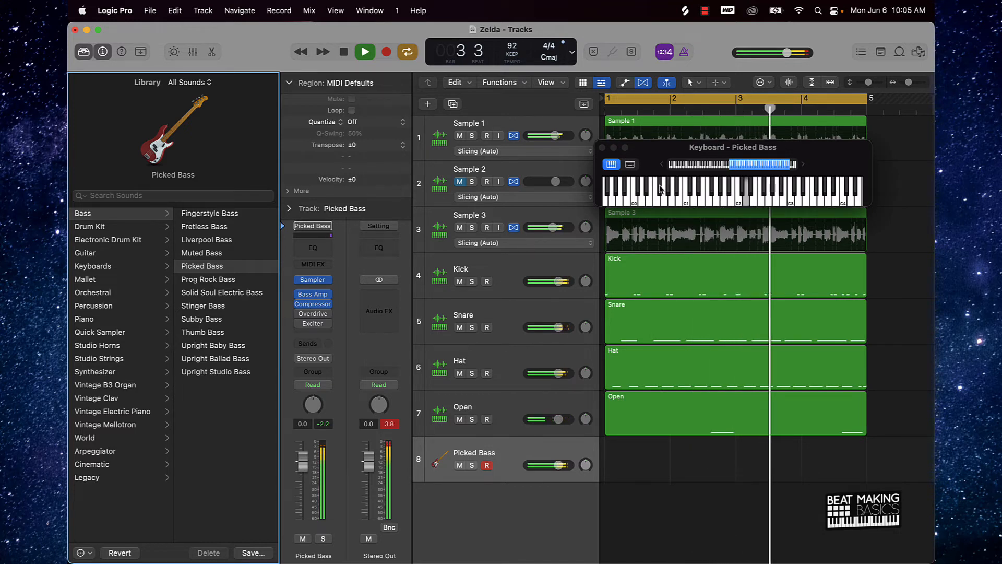
{"action": "key", "text": "space"}
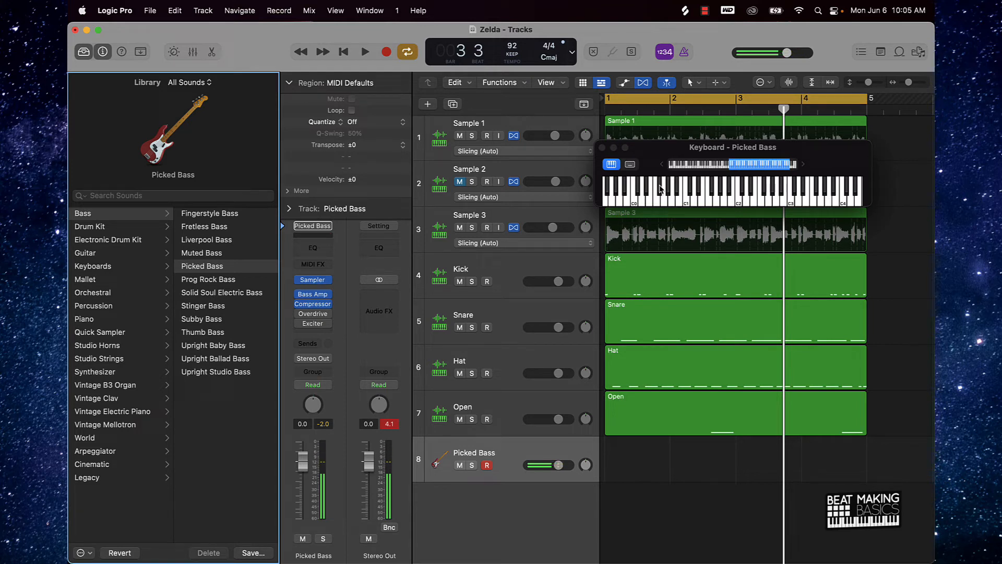
{"action": "key", "text": "space"}
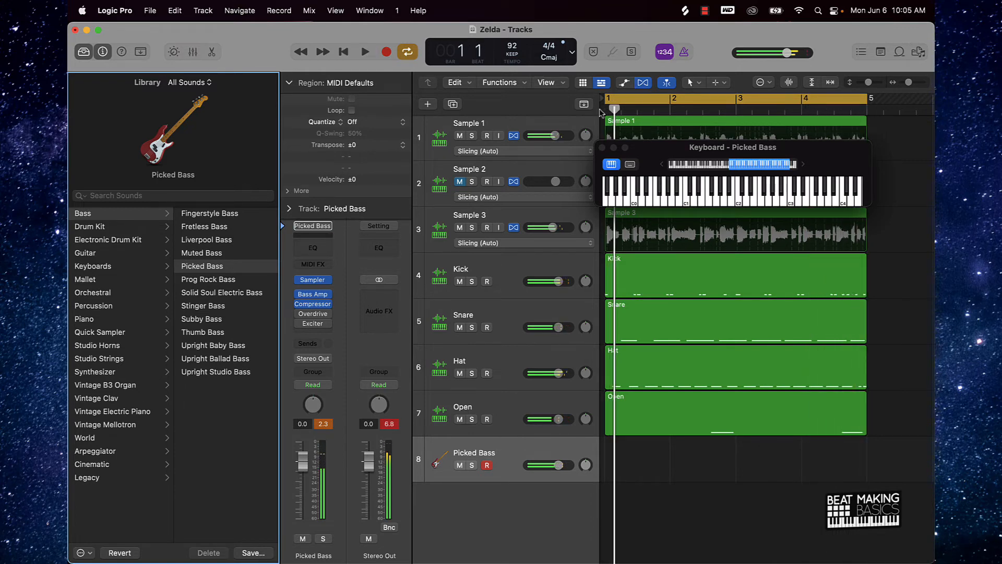
Step: Move the on-screen keyboard away from the sample regions, over the Hat and Open regions, and mute the Sample 1 track
{"action": "left_click_drag", "start_coordinate": [677, 150], "coordinate": [726, 347]}
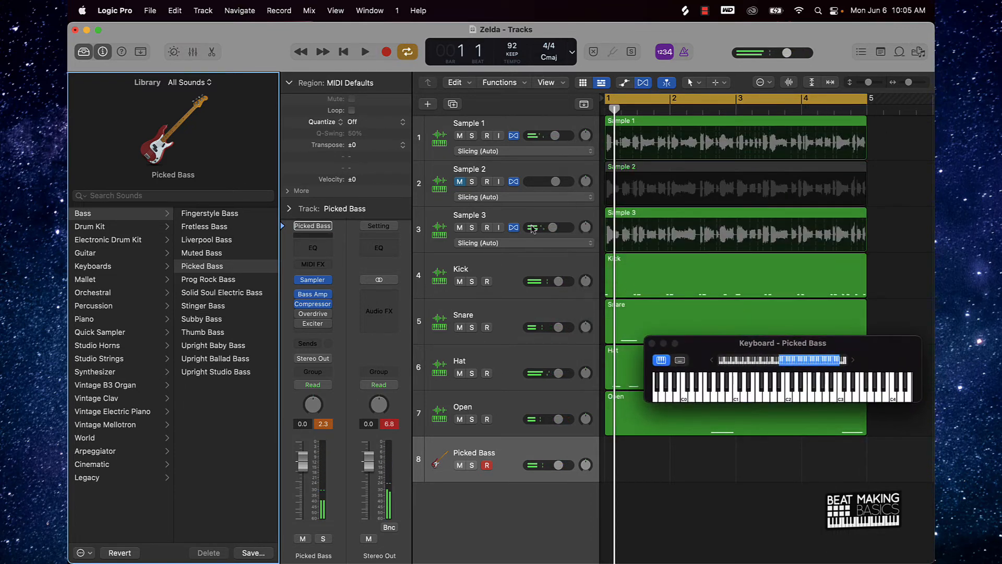
{"action": "left_click", "coordinate": [459, 135]}
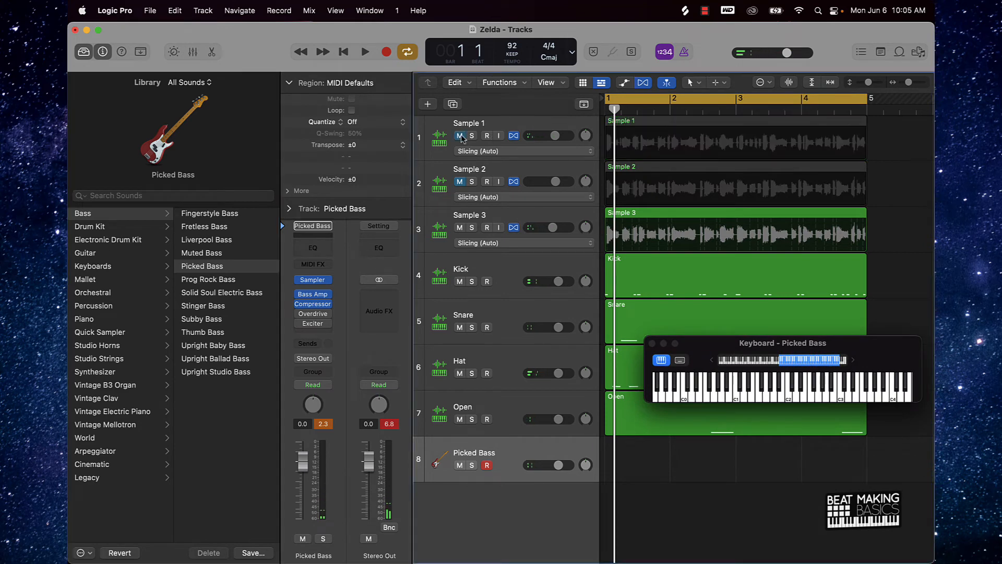
Step: Enable a 352 Hz low cut with a 48 dB/Oct slope in Sample 3's Channel EQ, adjusting it during playback
{"action": "left_click", "coordinate": [558, 217]}
{"action": "left_click", "coordinate": [308, 282]}
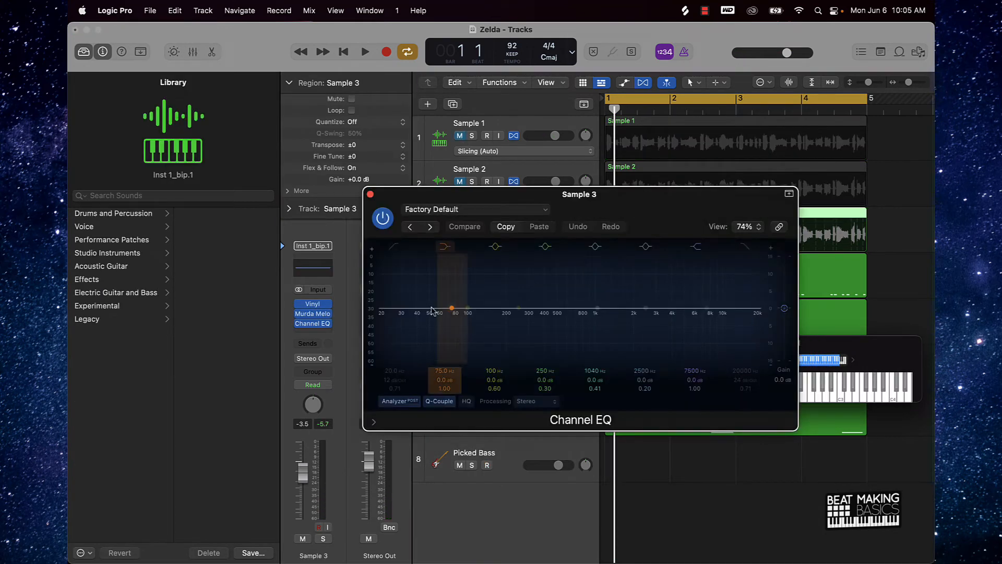
{"action": "left_click", "coordinate": [393, 247]}
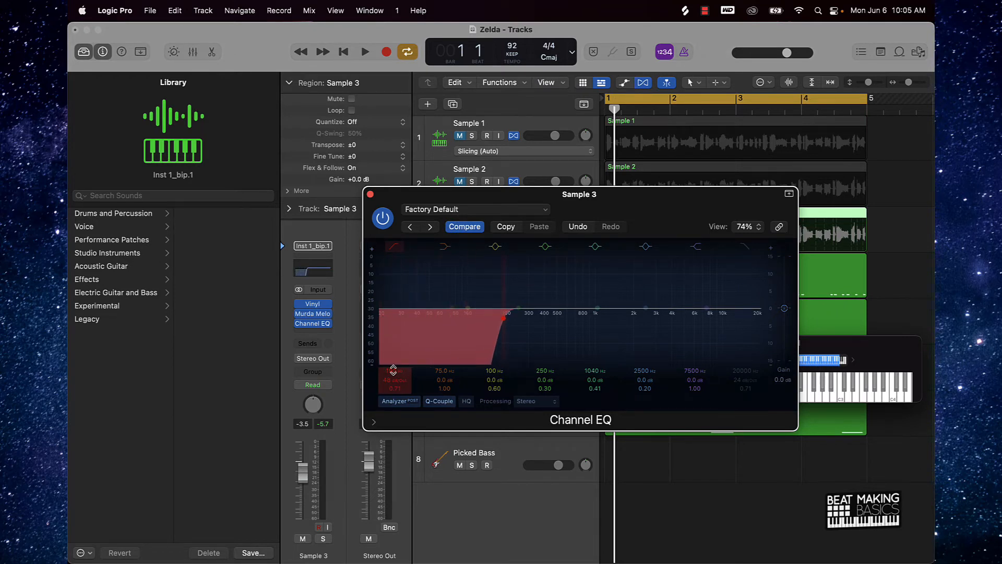
{"action": "left_click", "coordinate": [383, 245]}
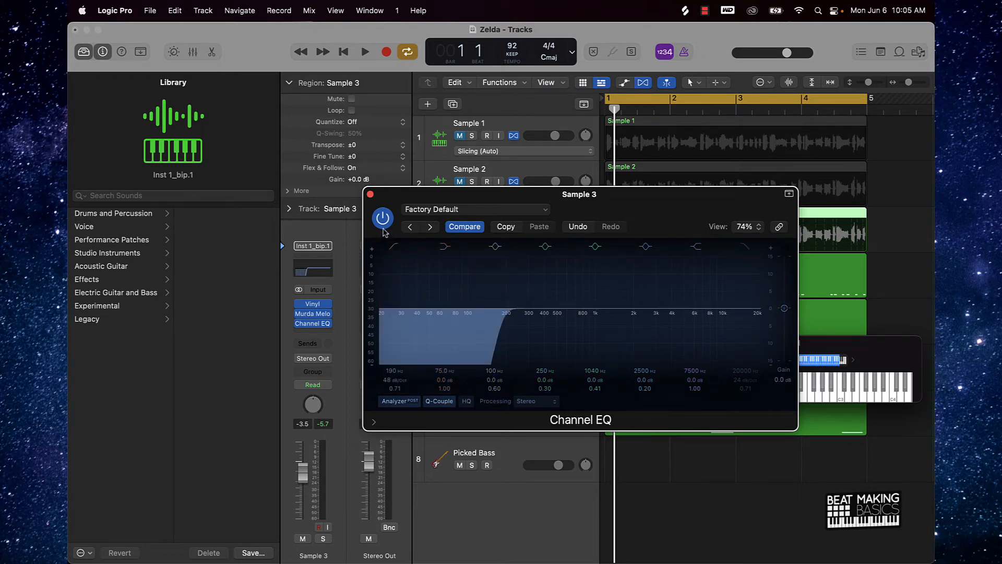
{"action": "key", "text": "space"}
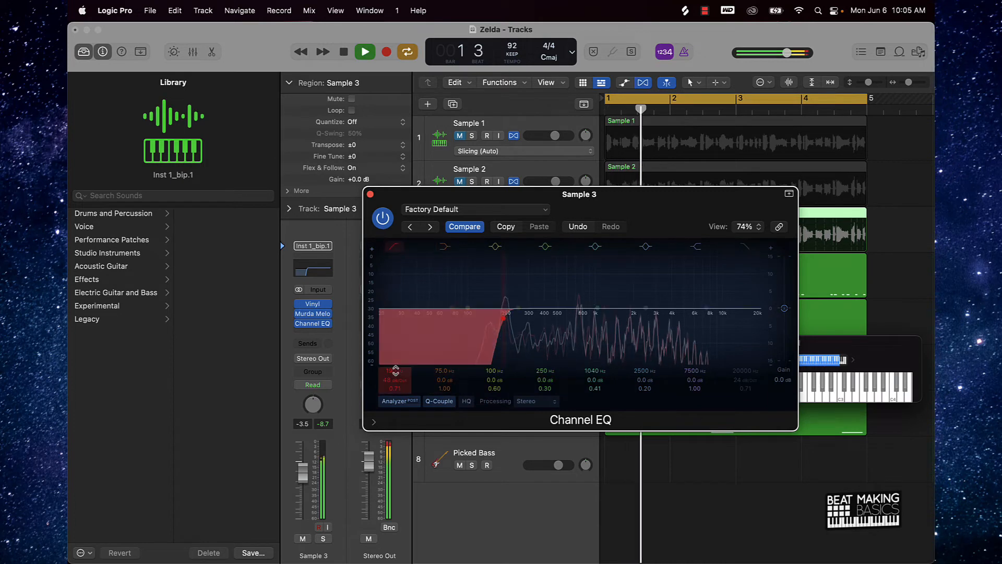
{"action": "left_click_drag", "start_coordinate": [395, 371], "coordinate": [395, 361]}
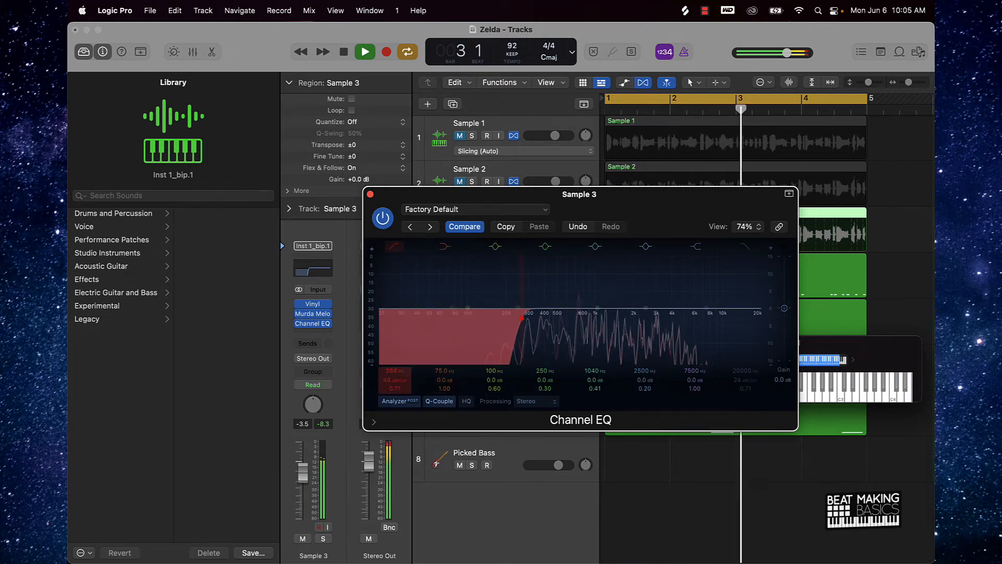
{"action": "mouse_move", "coordinate": [395, 372]}
{"action": "left_mouse_down"}
{"action": "mouse_move", "coordinate": [395, 449]}
{"action": "mouse_move", "coordinate": [395, 364]}
{"action": "left_mouse_up"}
{"action": "key", "text": "space"}
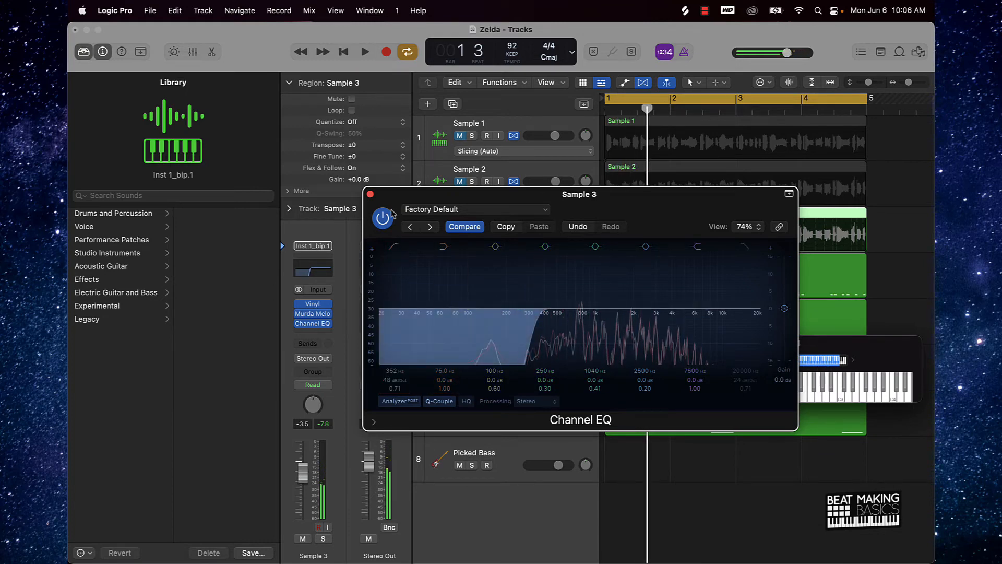
{"action": "left_click", "coordinate": [371, 194]}
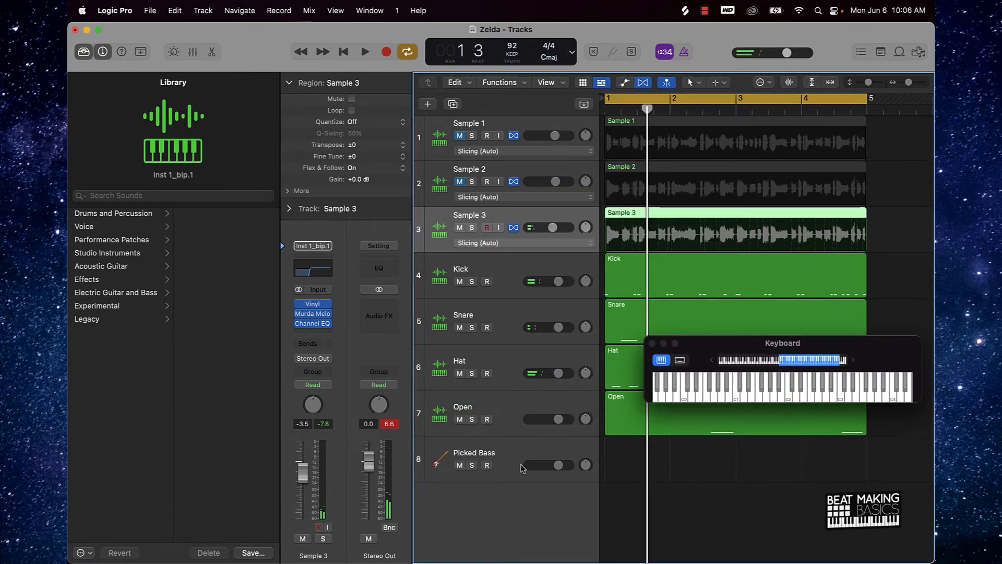
Step: Rehearse and record a four-bar bass line on the Picked Bass track over the looped beat
{"action": "left_click", "coordinate": [491, 448]}
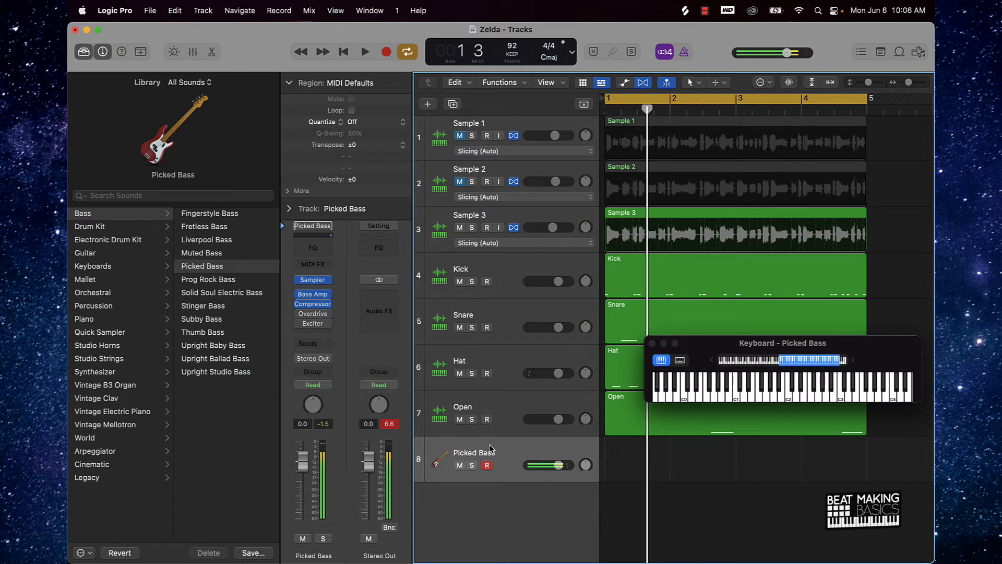
{"action": "key", "text": "space"}
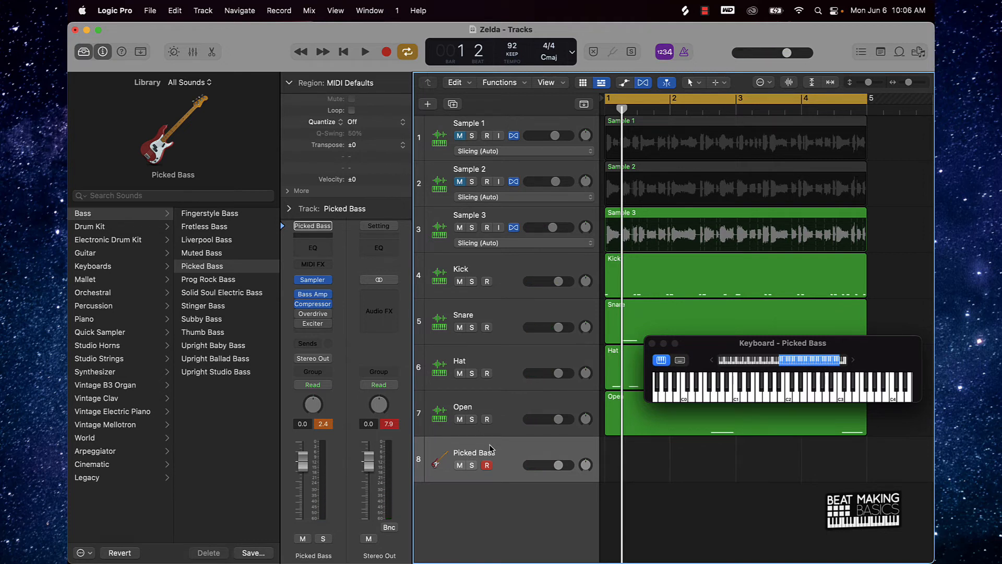
{"action": "key", "text": "r"}
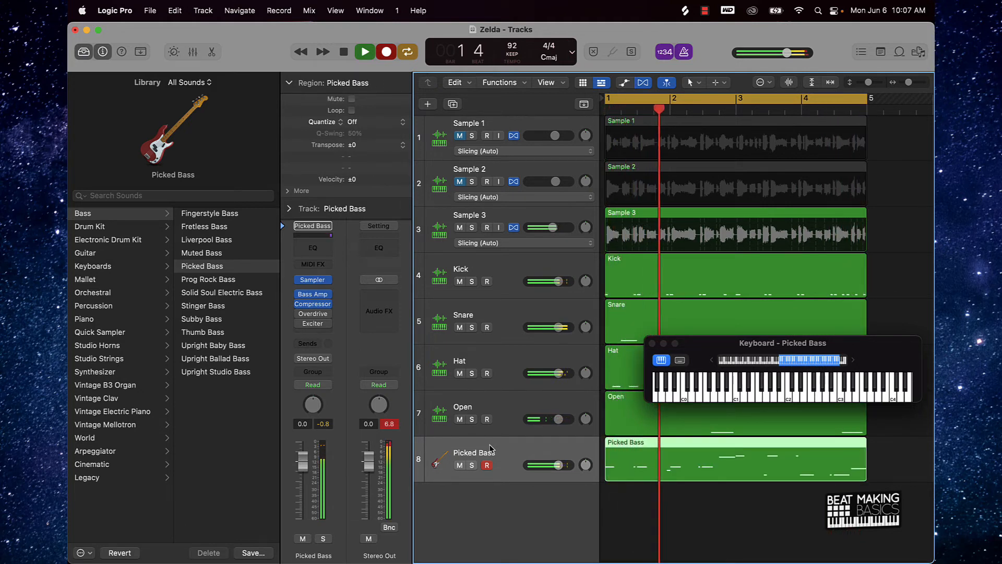
{"action": "key", "text": "space"}
Step: Play back the recorded bass line and overdub extra notes into the early bars of the Picked Bass region
{"action": "key", "text": "space"}
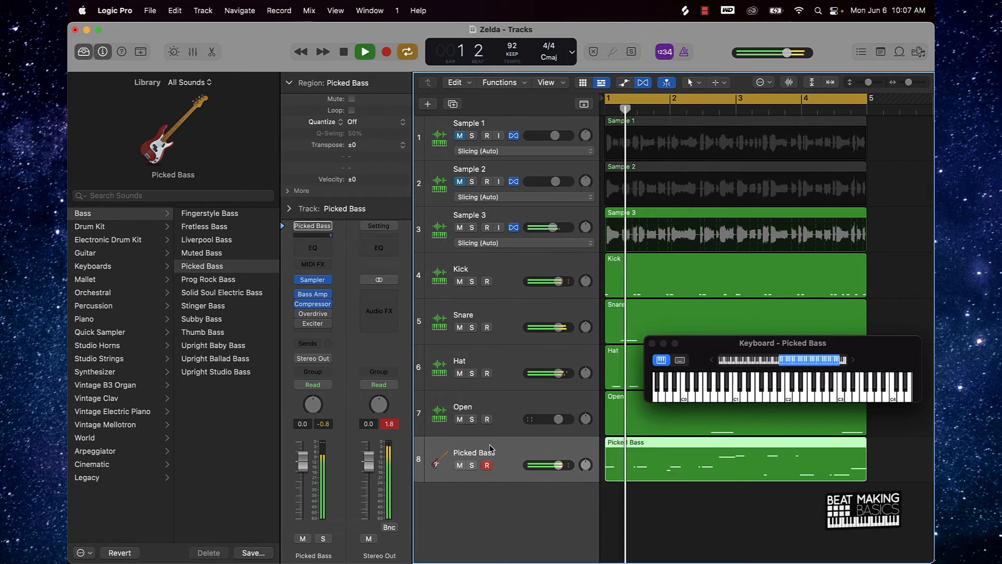
{"action": "key", "text": "space"}
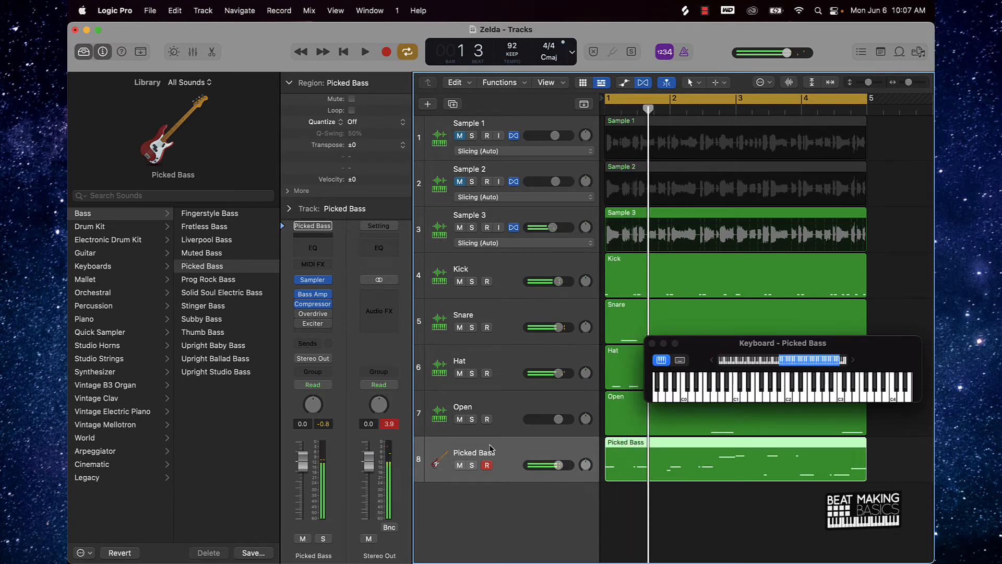
{"action": "key", "text": "space"}
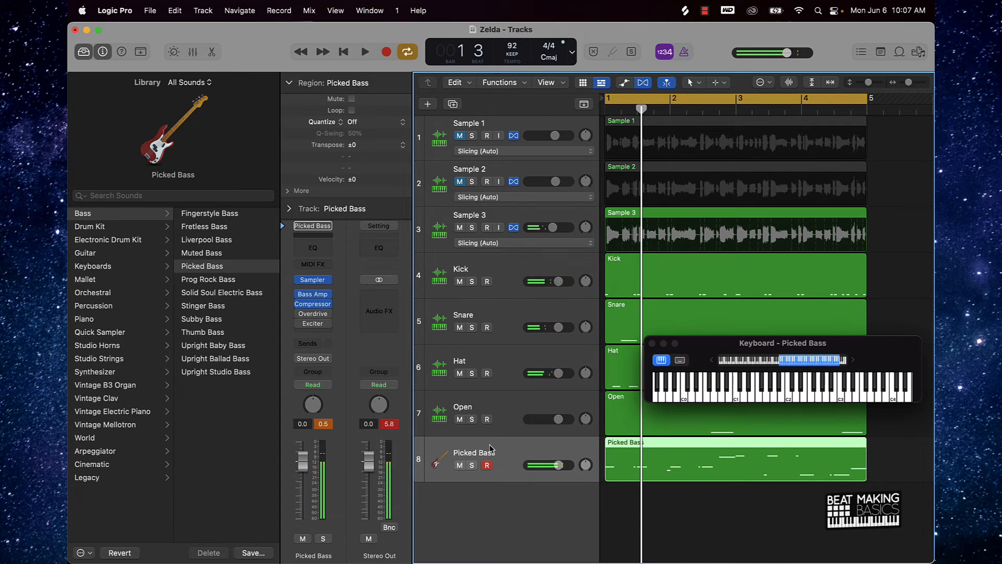
{"action": "key", "text": "space"}
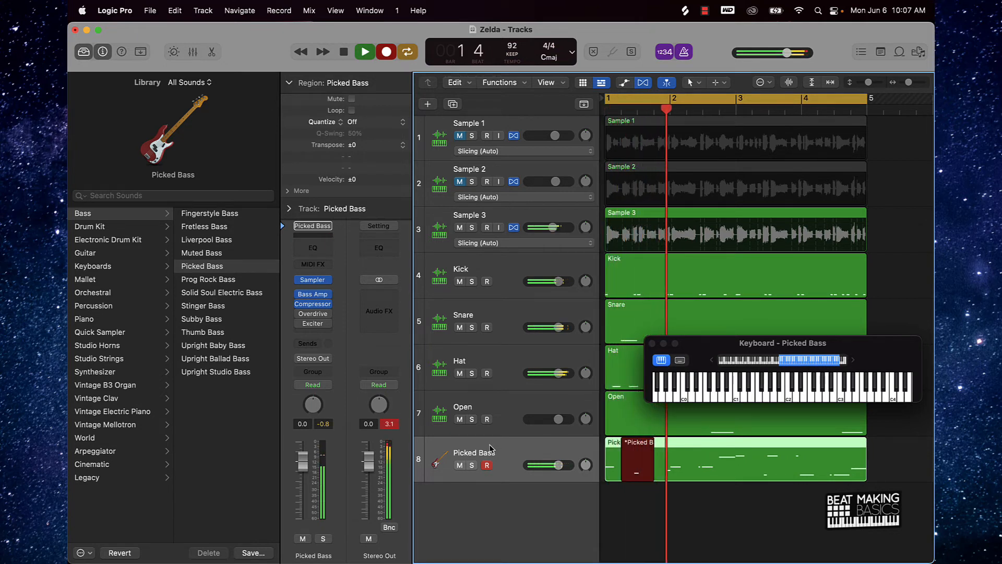
{"action": "key", "text": "space"}
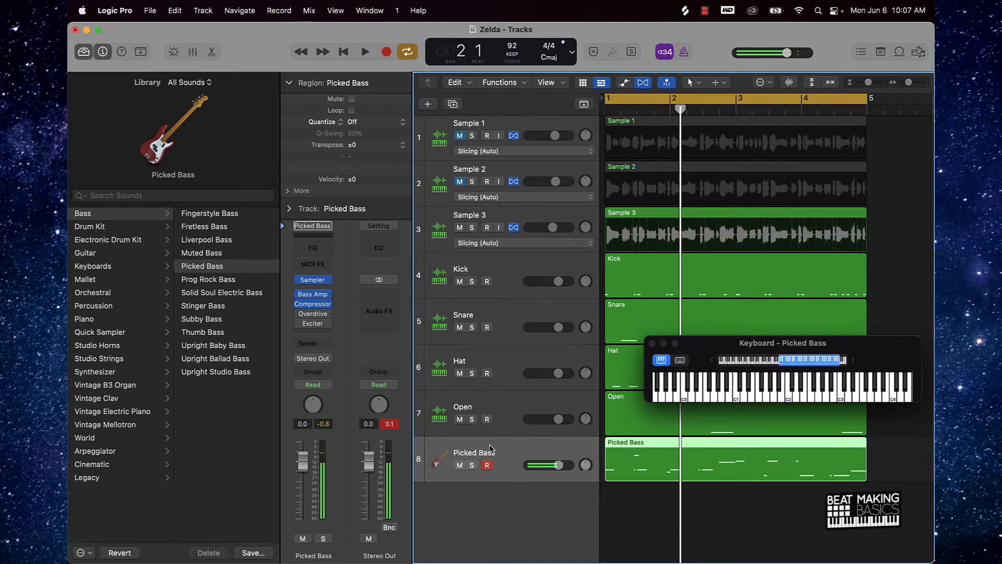
{"action": "key", "text": "r"}
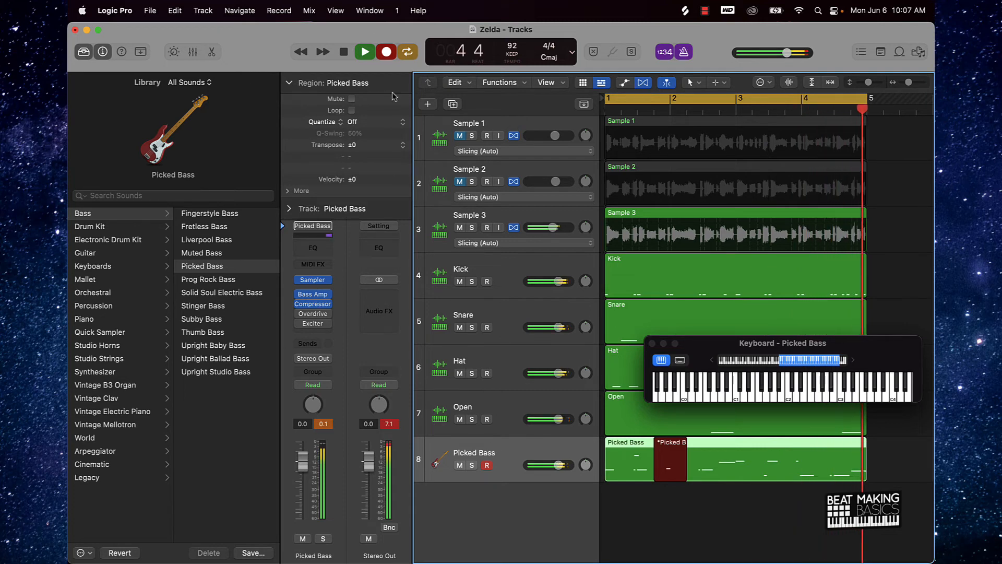
{"action": "left_click", "coordinate": [387, 53]}
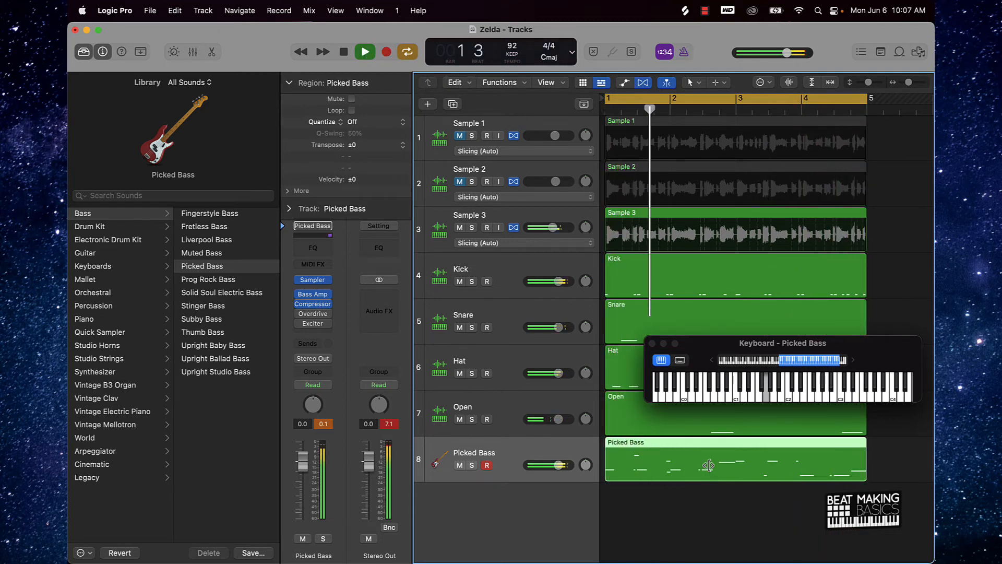
Step: Check the Picked Bass region's notes in the Piano Roll, clear the note selection and close the editor
{"action": "double_click", "coordinate": [706, 472]}
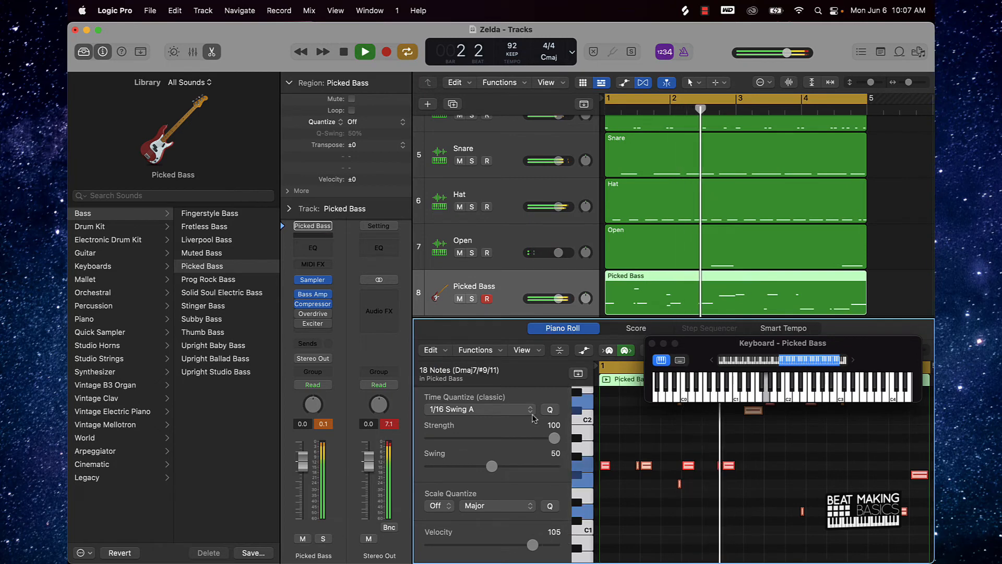
{"action": "left_click", "coordinate": [755, 547]}
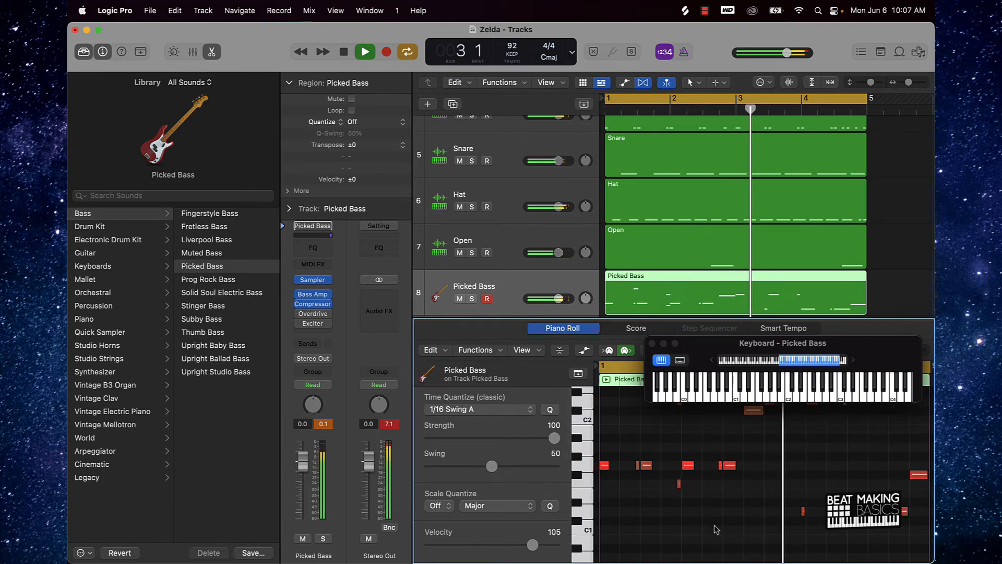
{"action": "double_click", "coordinate": [642, 311]}
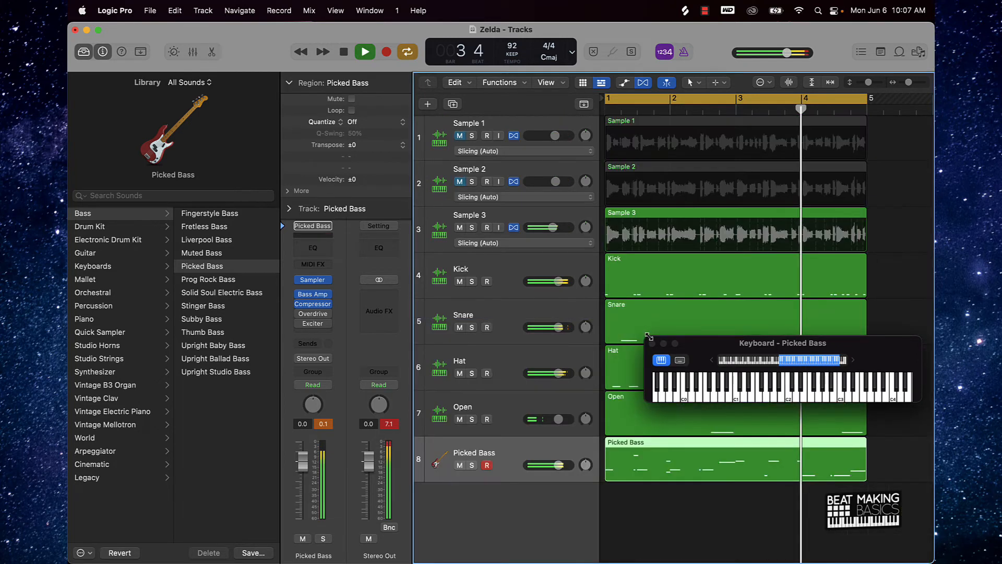
Step: Unmute the Sample 1 track and mute the Sample 3 track
{"action": "left_click", "coordinate": [459, 135]}
{"action": "left_click", "coordinate": [459, 227]}
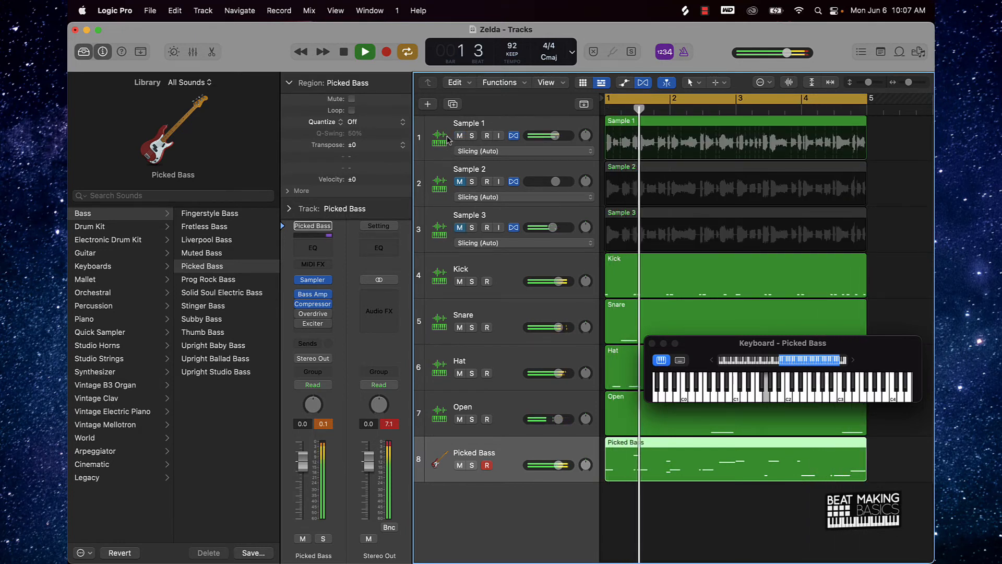
Step: Enable a low cut at 180 Hz with a 48 dB/Oct slope in Sample 1's Channel EQ
{"action": "left_click", "coordinate": [459, 144]}
{"action": "left_click", "coordinate": [313, 278]}
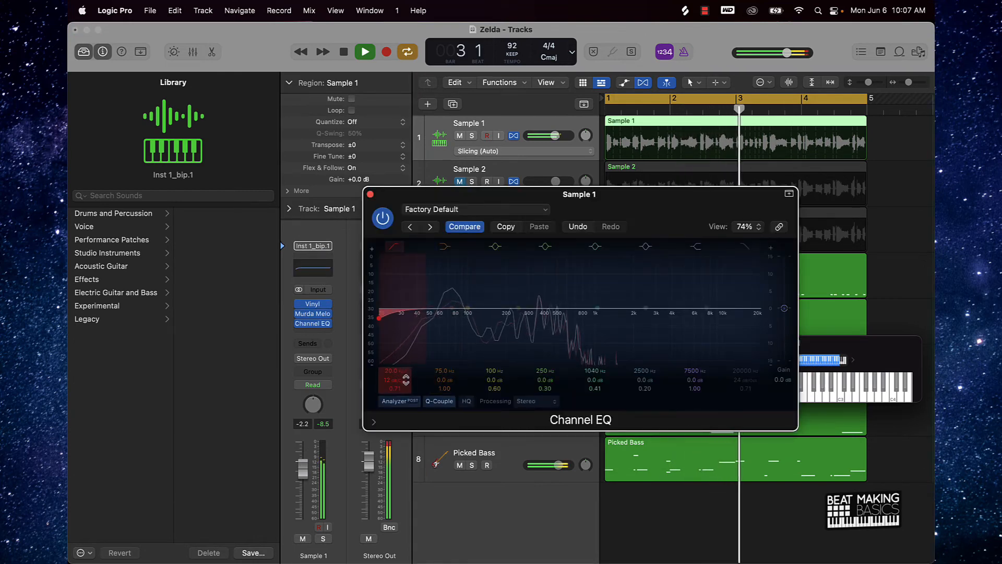
{"action": "left_click_drag", "start_coordinate": [403, 379], "coordinate": [399, 334]}
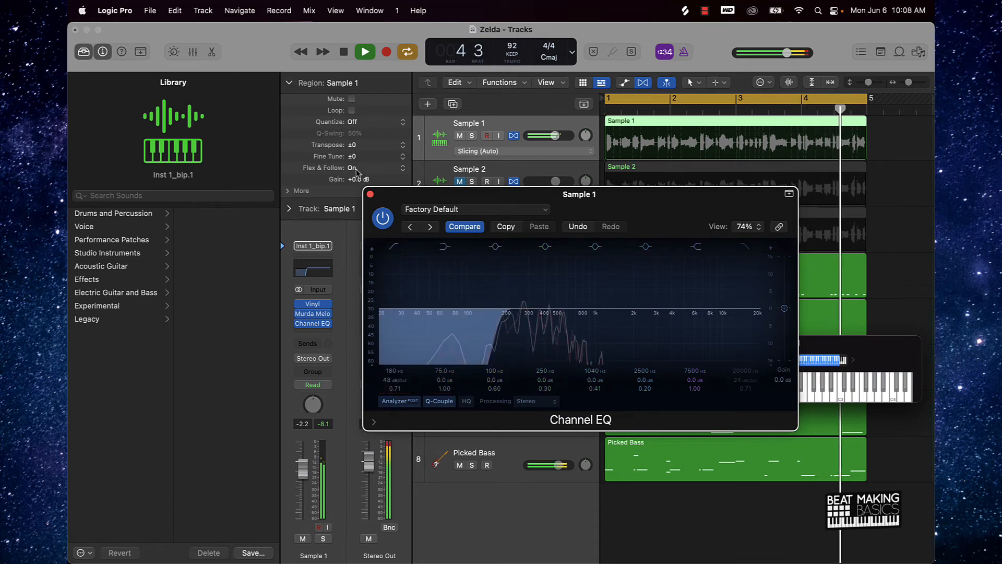
{"action": "left_click", "coordinate": [370, 194]}
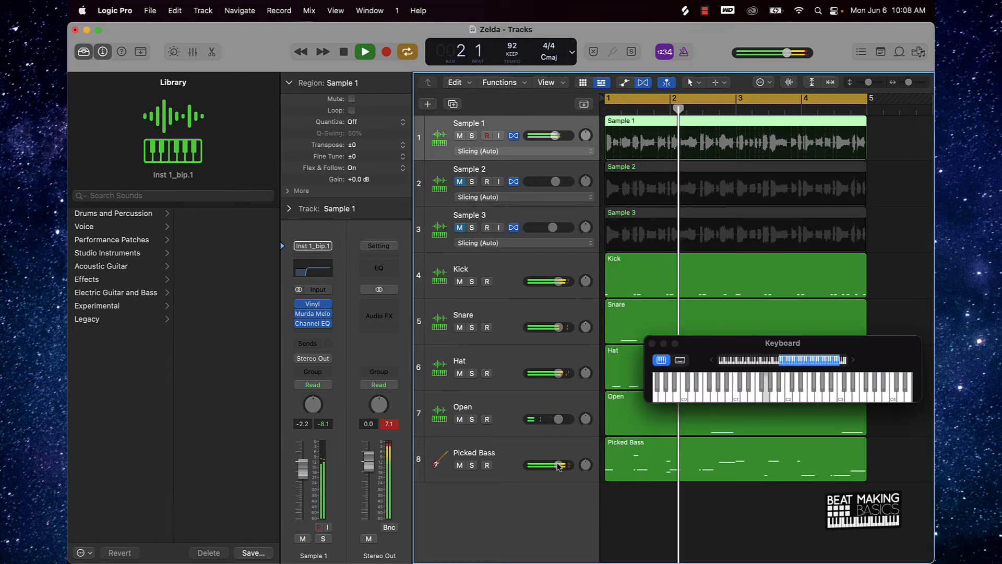
Step: Delete the two stray short notes in bar 1 of the Picked Bass region, and close the Piano Roll and on-screen keyboard
{"action": "left_click", "coordinate": [672, 468]}
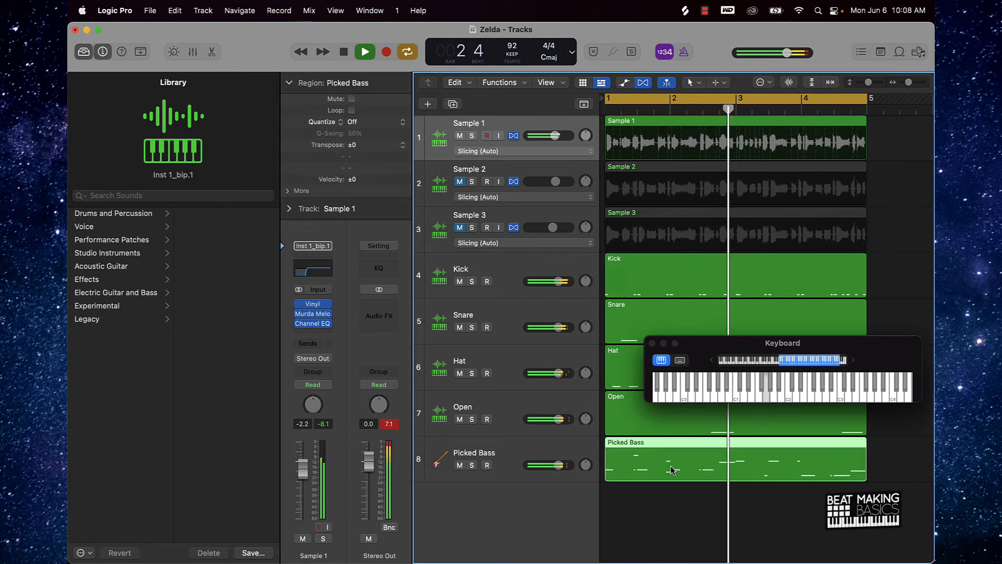
{"action": "double_click", "coordinate": [671, 469]}
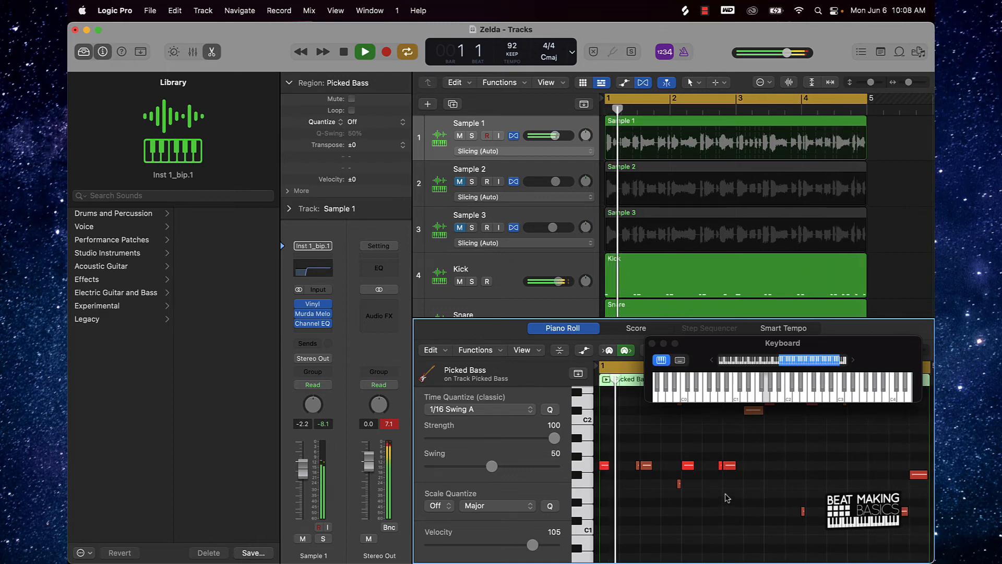
{"action": "scroll", "coordinate": [678, 493], "scroll_direction": "up", "scroll_amount": 2}
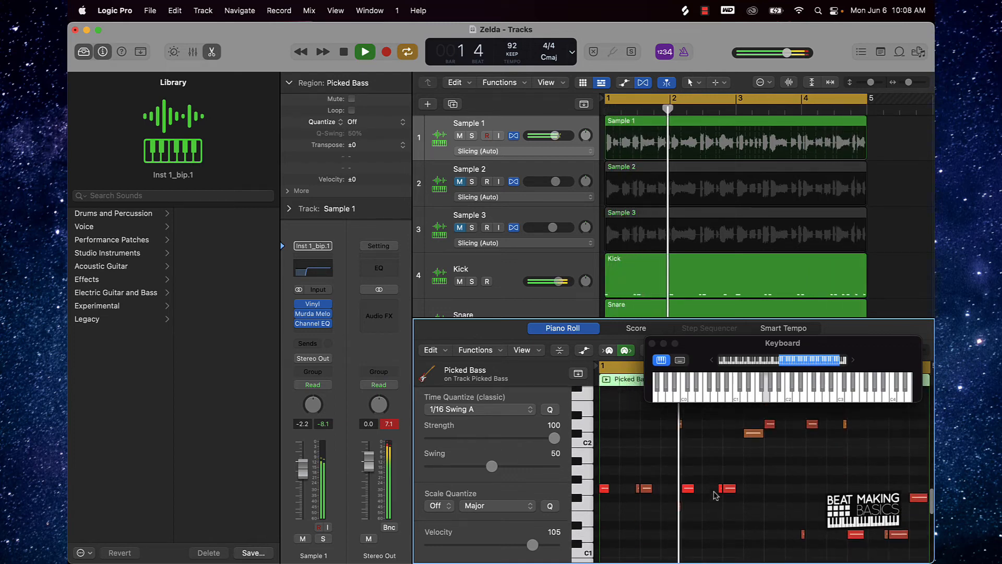
{"action": "left_click", "coordinate": [681, 503]}
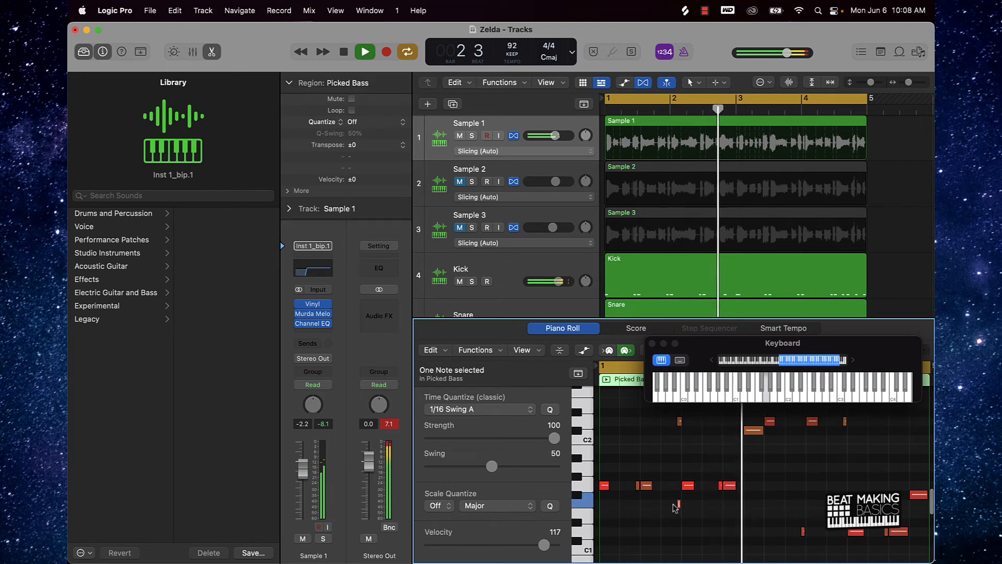
{"action": "key", "text": "space"}
{"action": "key", "text": "space"}
{"action": "scroll", "coordinate": [662, 503], "scroll_direction": "up", "scroll_amount": 4}
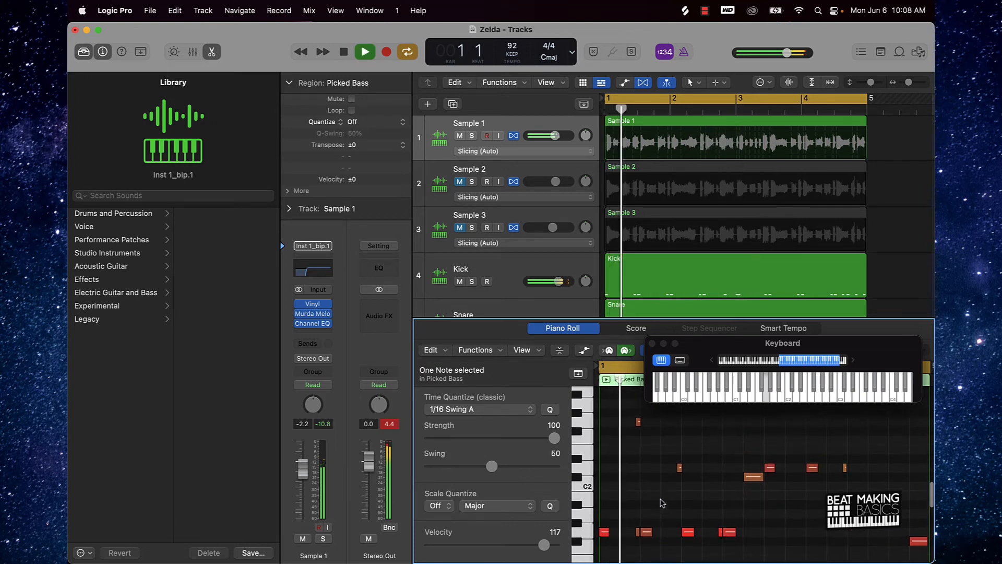
{"action": "scroll", "coordinate": [663, 503], "scroll_direction": "down", "scroll_amount": 3}
{"action": "left_click", "coordinate": [637, 502]}
{"action": "key", "text": "Delete"}
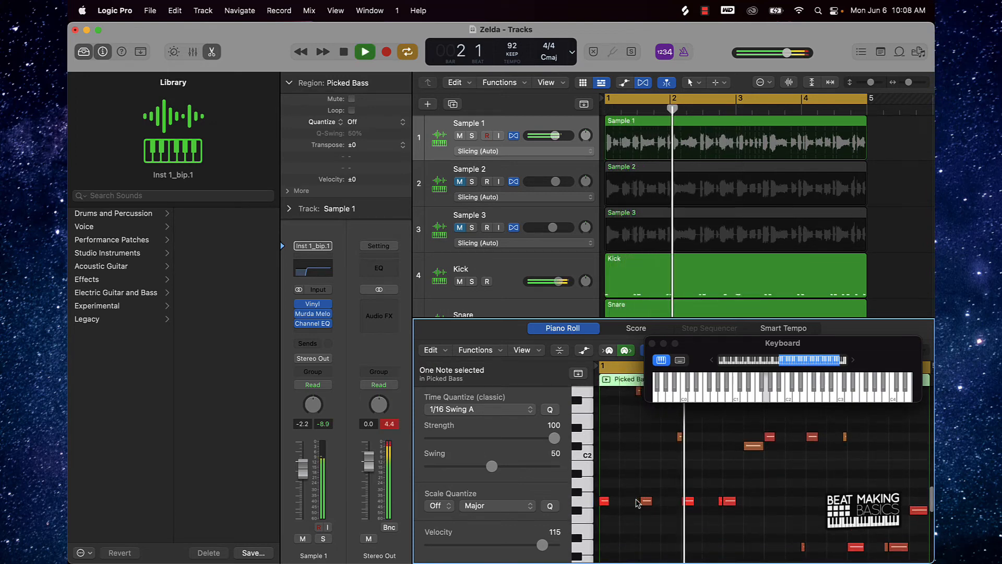
{"action": "key", "text": "space"}
{"action": "key", "text": "space"}
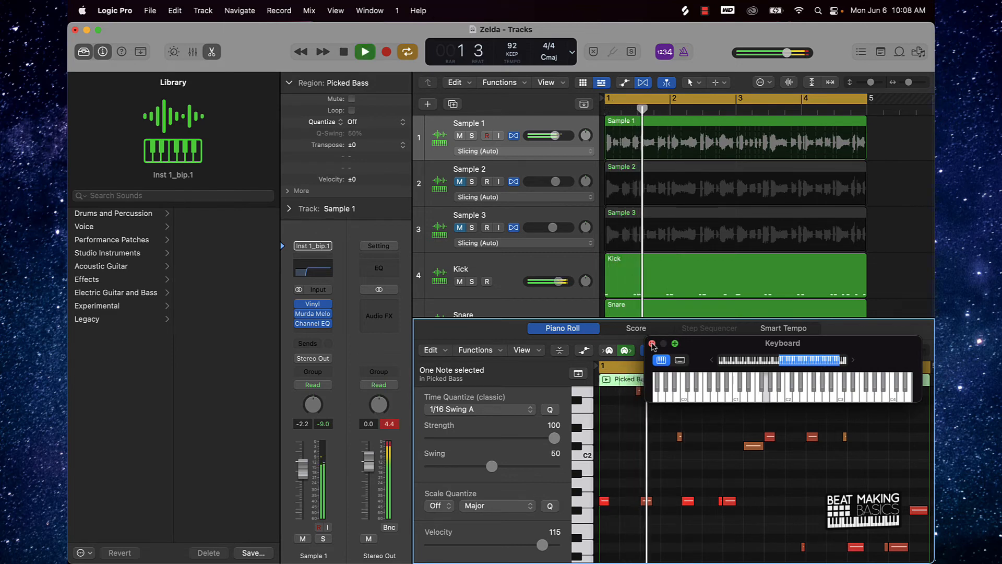
{"action": "left_click", "coordinate": [652, 343]}
{"action": "key", "text": "e"}
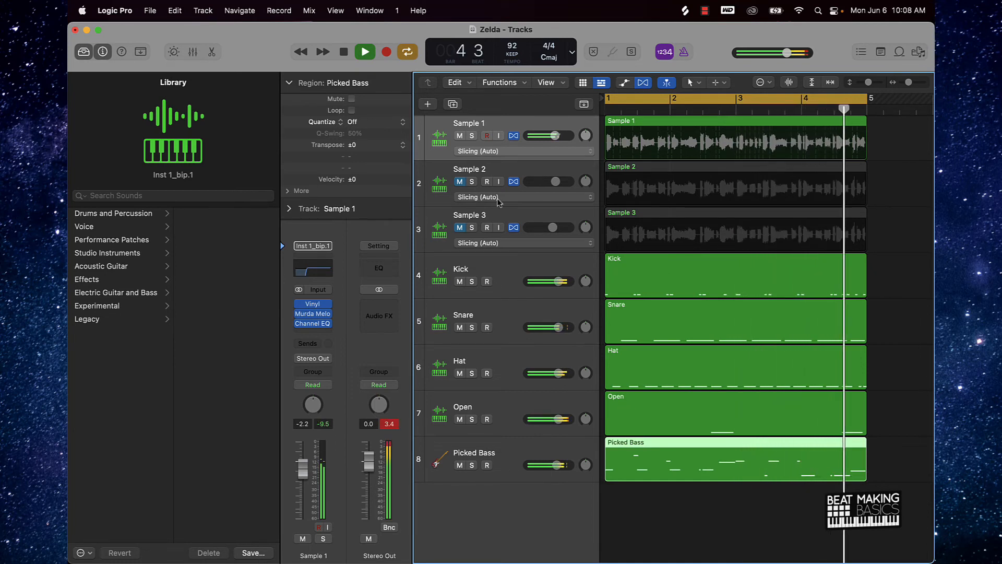
Step: Unmute Sample 2, mute Sample 1, and enable a 48 dB/Oct low cut above 100 Hz in Sample 2's Channel EQ
{"action": "left_click", "coordinate": [459, 181]}
{"action": "left_click", "coordinate": [459, 136]}
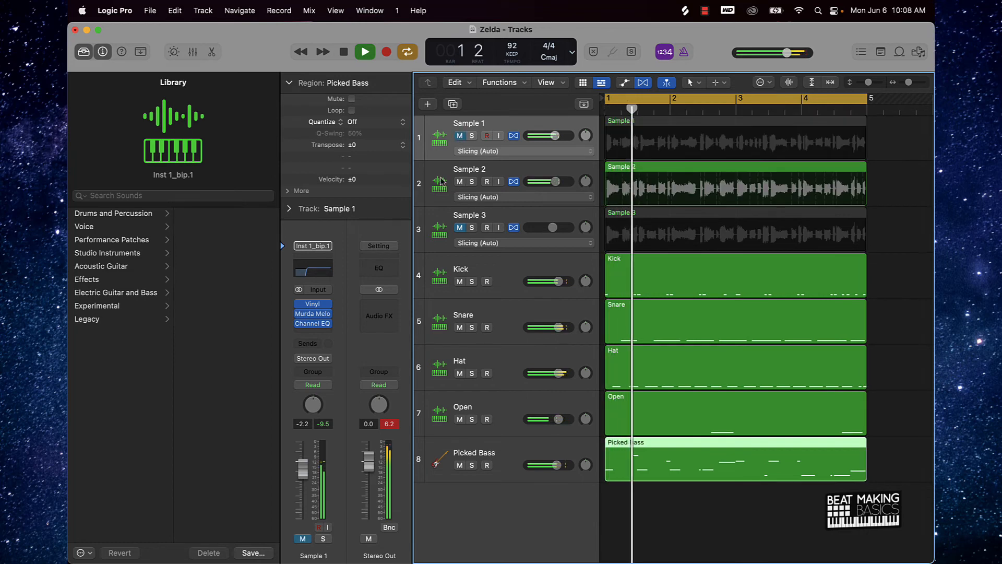
{"action": "left_click", "coordinate": [441, 180]}
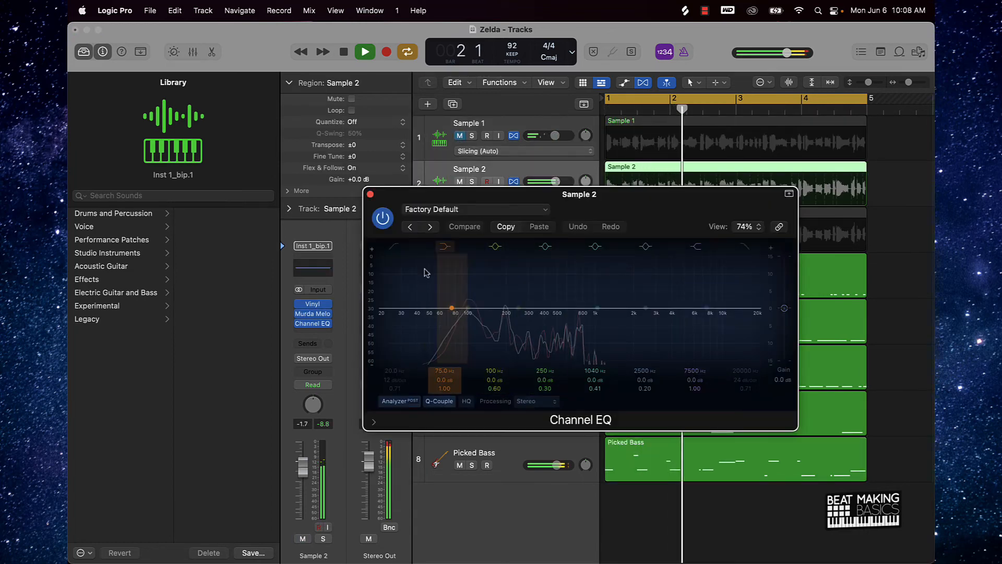
{"action": "left_click", "coordinate": [395, 373]}
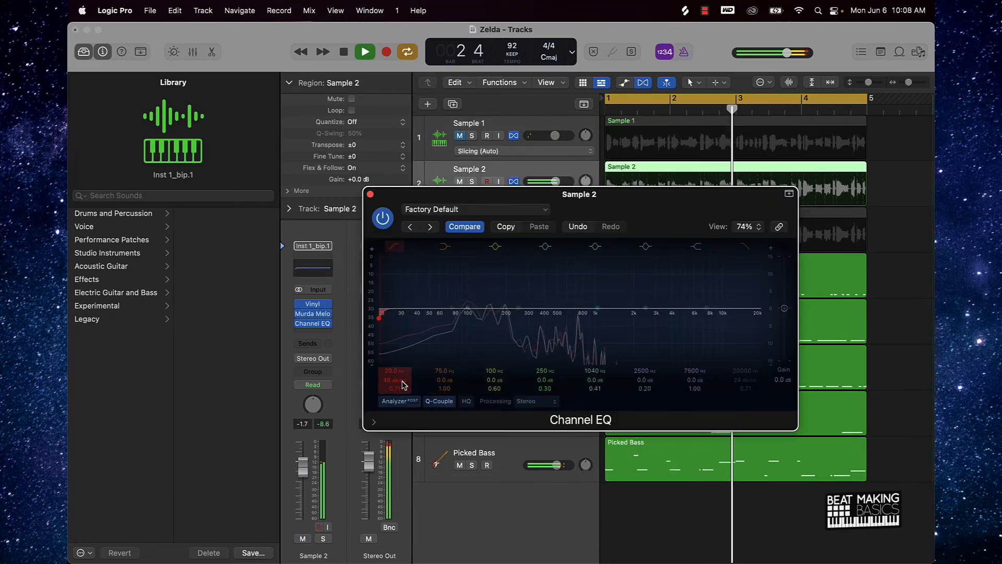
{"action": "left_click_drag", "start_coordinate": [402, 382], "coordinate": [402, 355]}
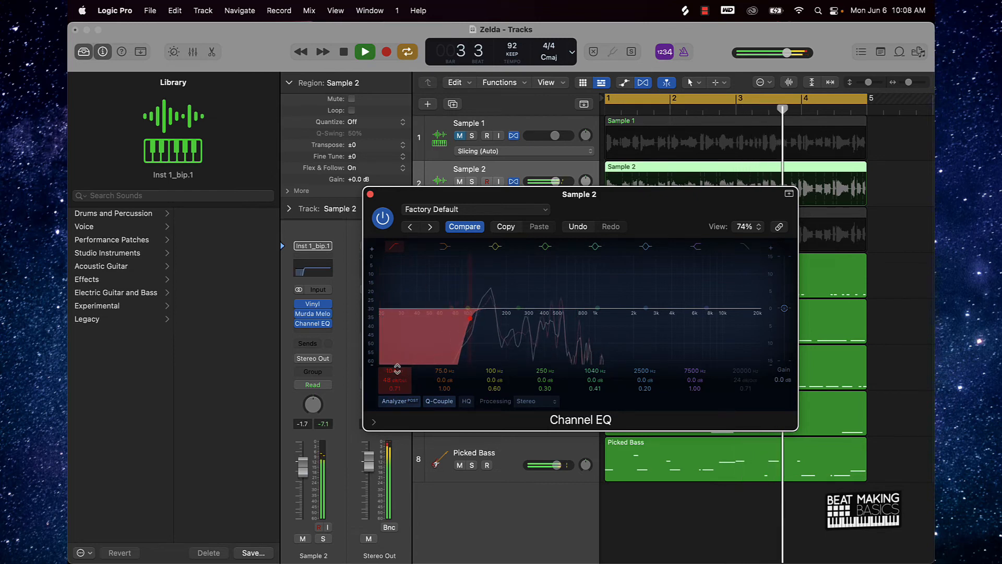
{"action": "left_click", "coordinate": [370, 194]}
{"action": "left_click", "coordinate": [903, 201]}
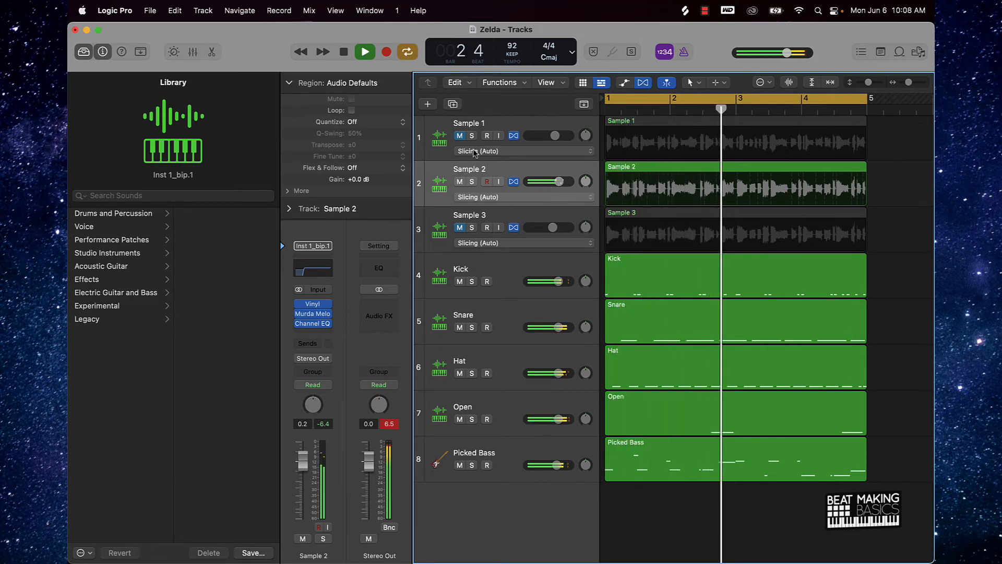
Step: Unmute Sample 1 and Sample 3 and compare the mix with Sample 2 muted and unmuted, leaving all three samples active
{"action": "left_click", "coordinate": [459, 135]}
{"action": "left_click", "coordinate": [459, 182]}
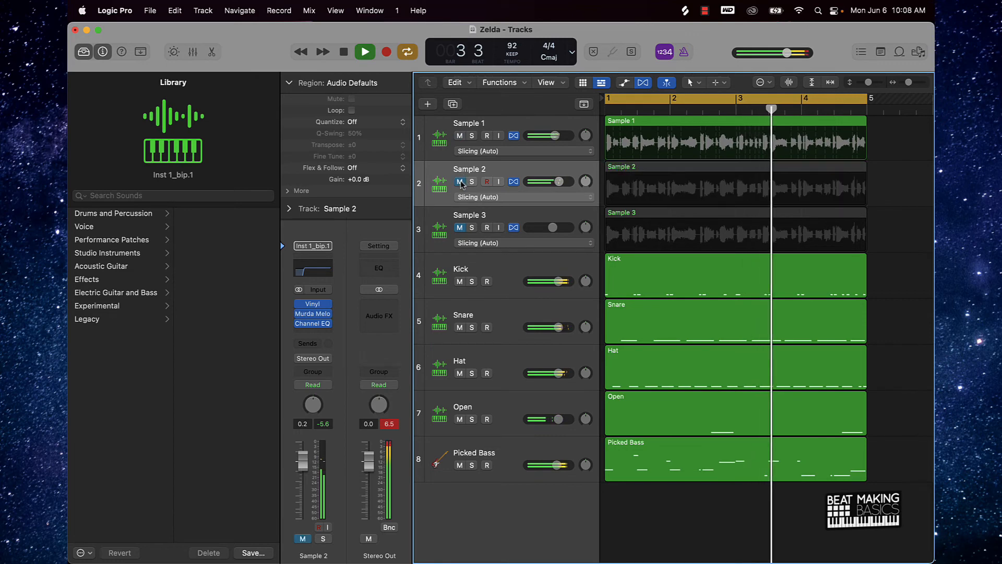
{"action": "left_click", "coordinate": [460, 181]}
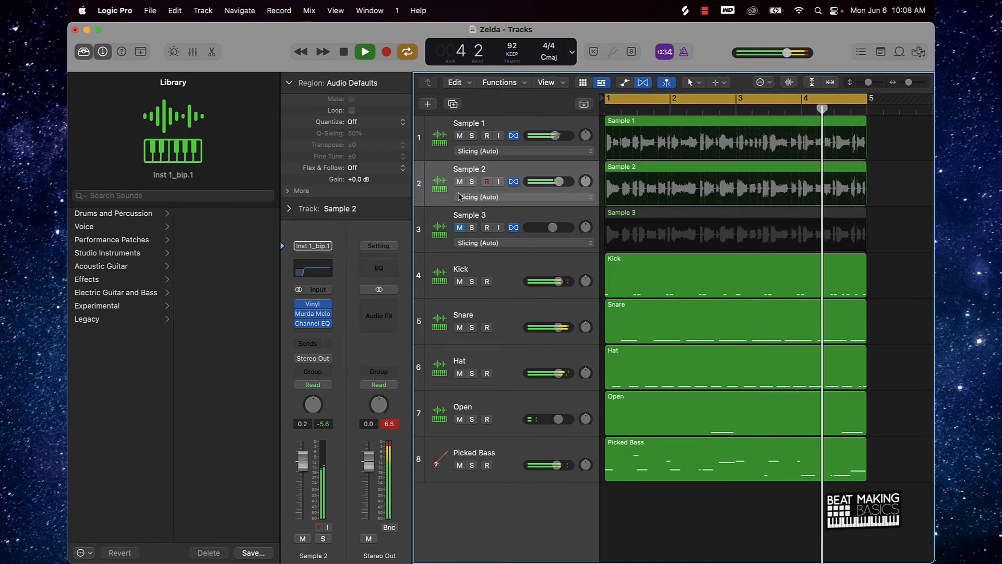
{"action": "left_click", "coordinate": [459, 227]}
Step: Solo Sample 3 and build up the loop by adding Picked Bass, Kick, Snare and Hat to the soloed tracks
{"action": "left_click", "coordinate": [472, 227]}
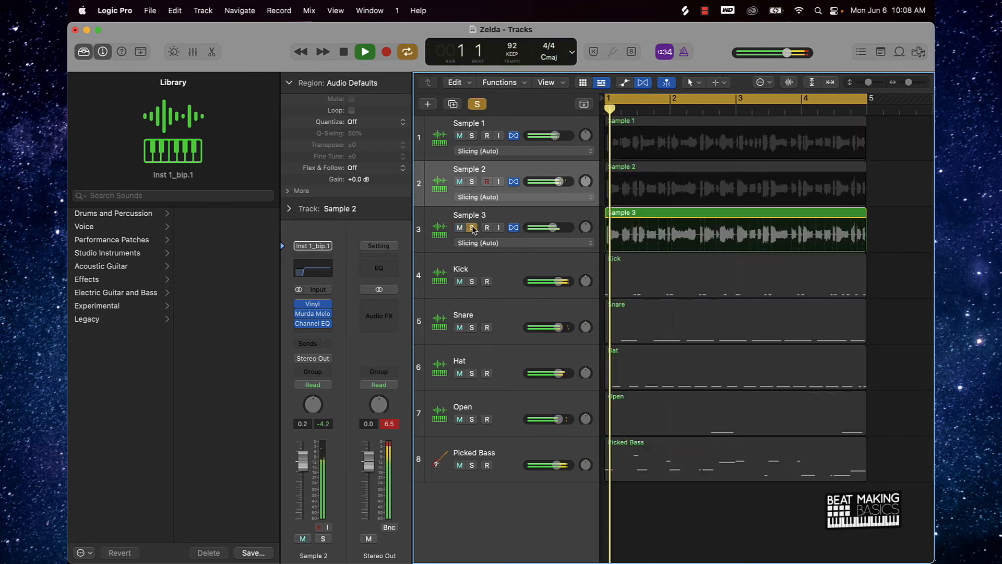
{"action": "left_click", "coordinate": [472, 465]}
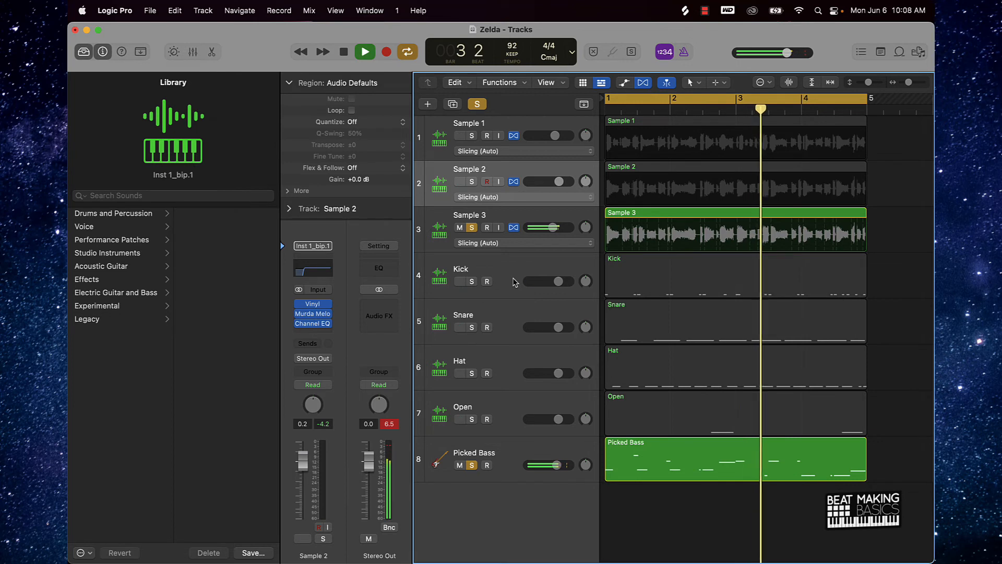
{"action": "left_click", "coordinate": [471, 281]}
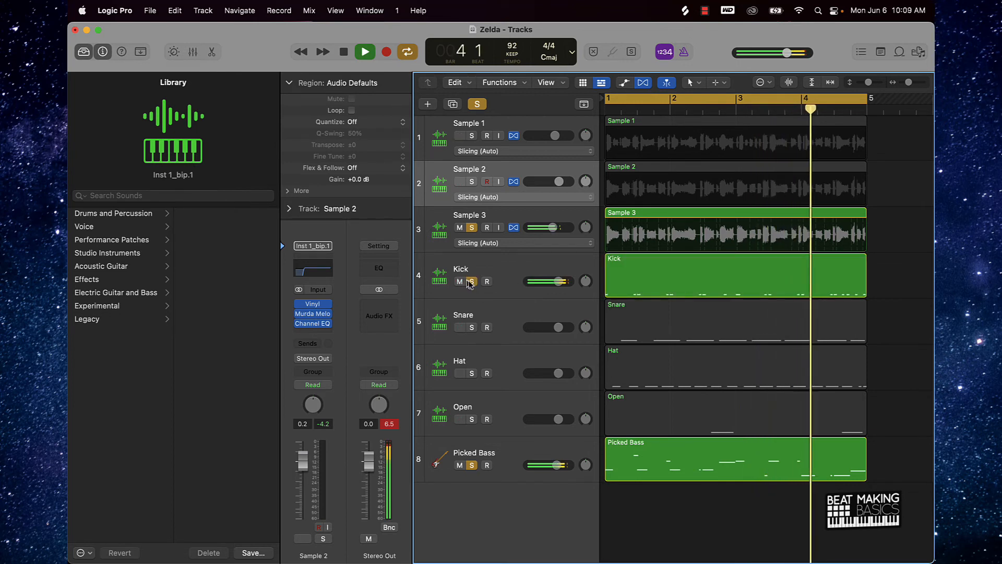
{"action": "left_click", "coordinate": [471, 328]}
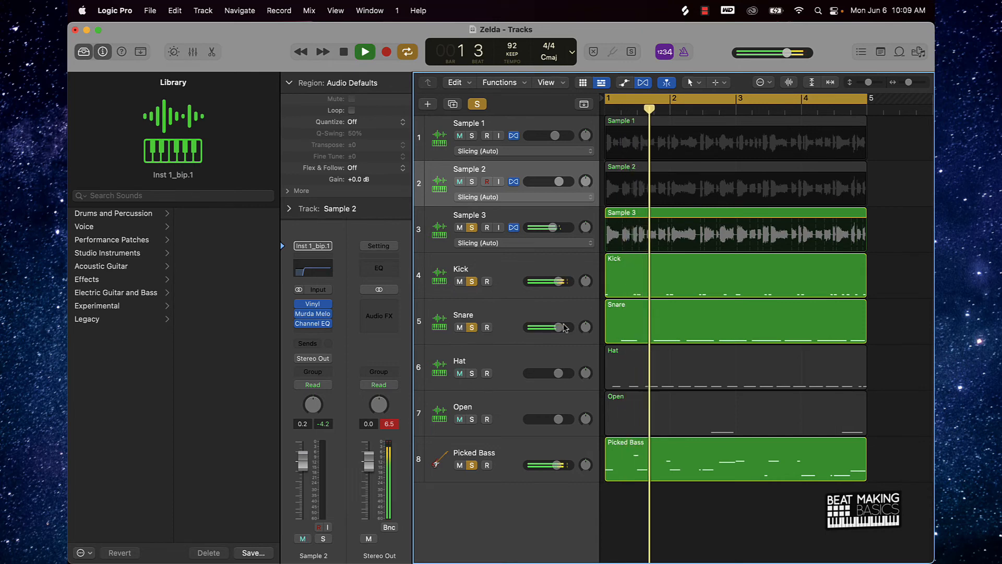
{"action": "left_click", "coordinate": [472, 373]}
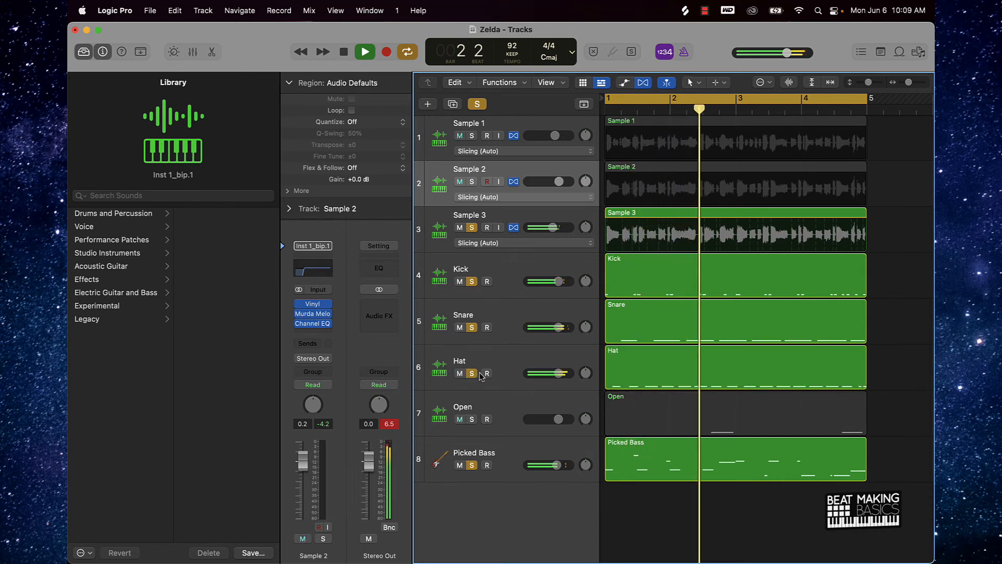
Step: Compare the soloed beat with and without the Hat track during playback, and stop the playback
{"action": "left_click", "coordinate": [472, 373]}
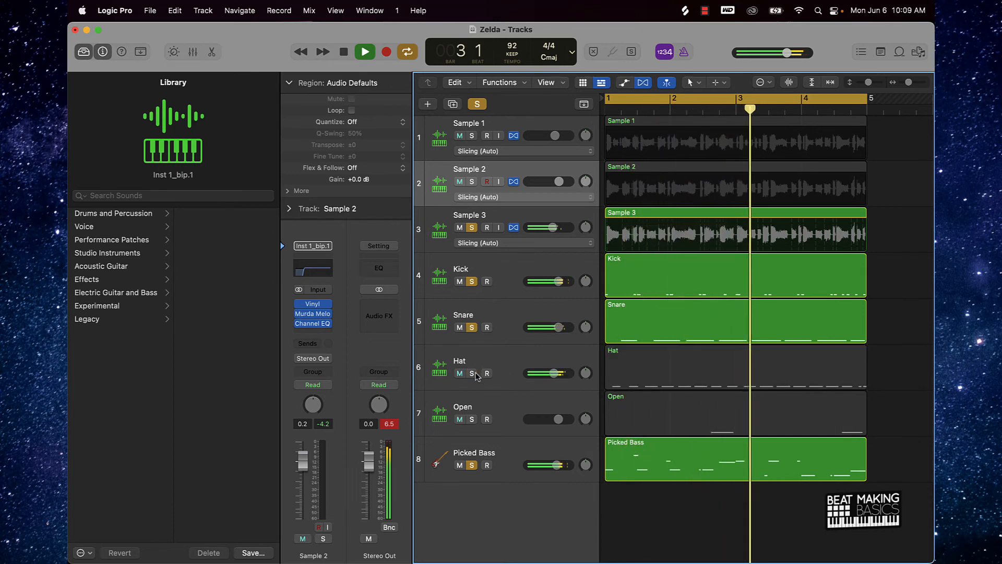
{"action": "left_click", "coordinate": [472, 373]}
{"action": "left_click", "coordinate": [473, 374]}
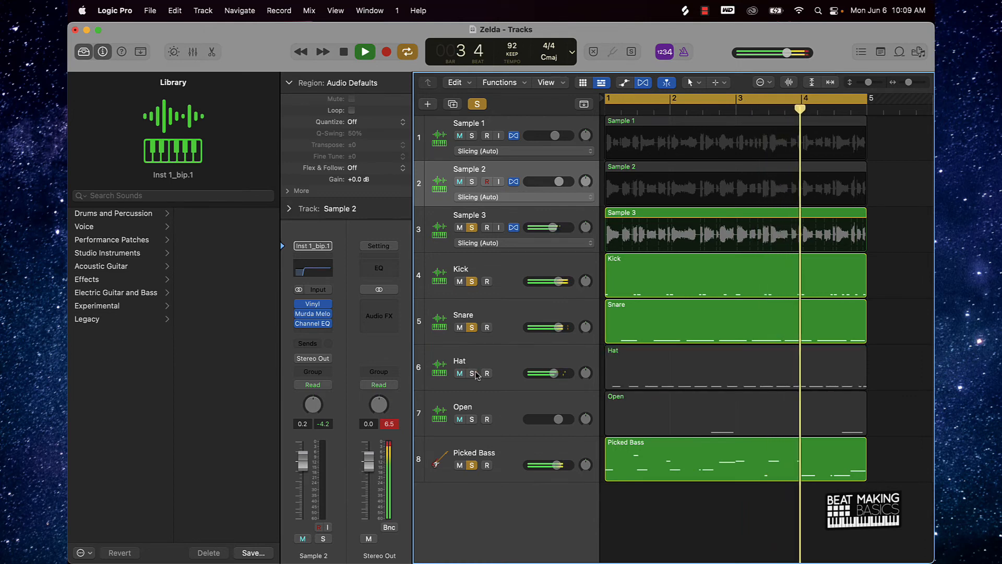
{"action": "left_click", "coordinate": [472, 374]}
{"action": "left_click", "coordinate": [472, 374]}
{"action": "left_click", "coordinate": [472, 374]}
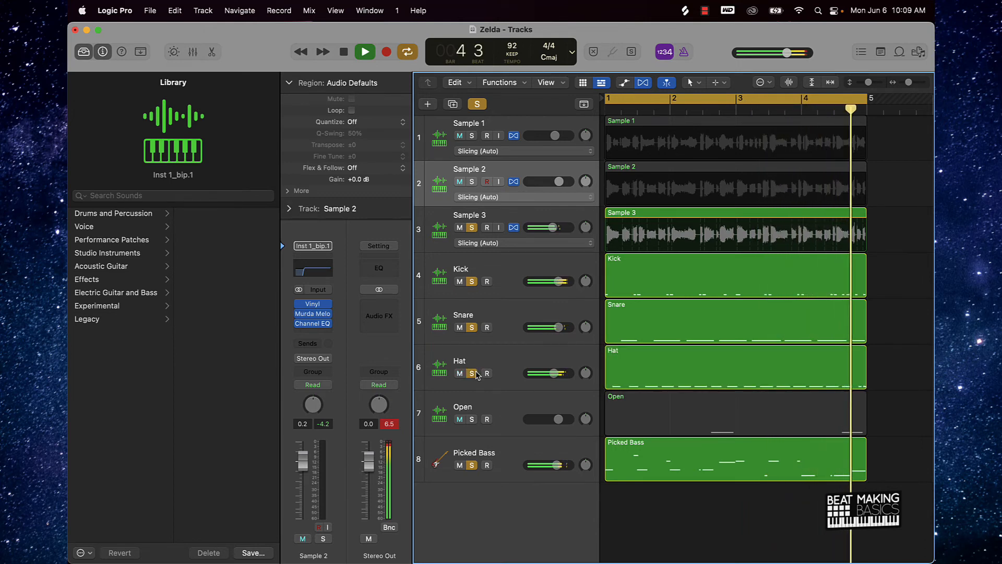
{"action": "left_click", "coordinate": [472, 373]}
{"action": "left_click", "coordinate": [472, 373]}
{"action": "left_click", "coordinate": [472, 373]}
{"action": "key", "text": "space"}
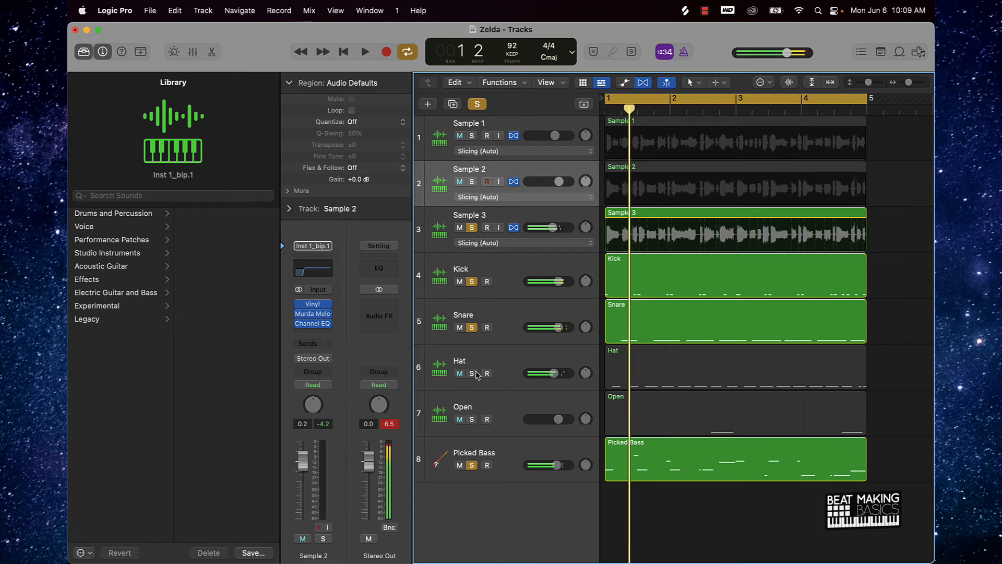
Step: Thin out the Hat region in the Piano Roll by removing every other hi-hat note and the extra notes at its end
{"action": "double_click", "coordinate": [644, 369]}
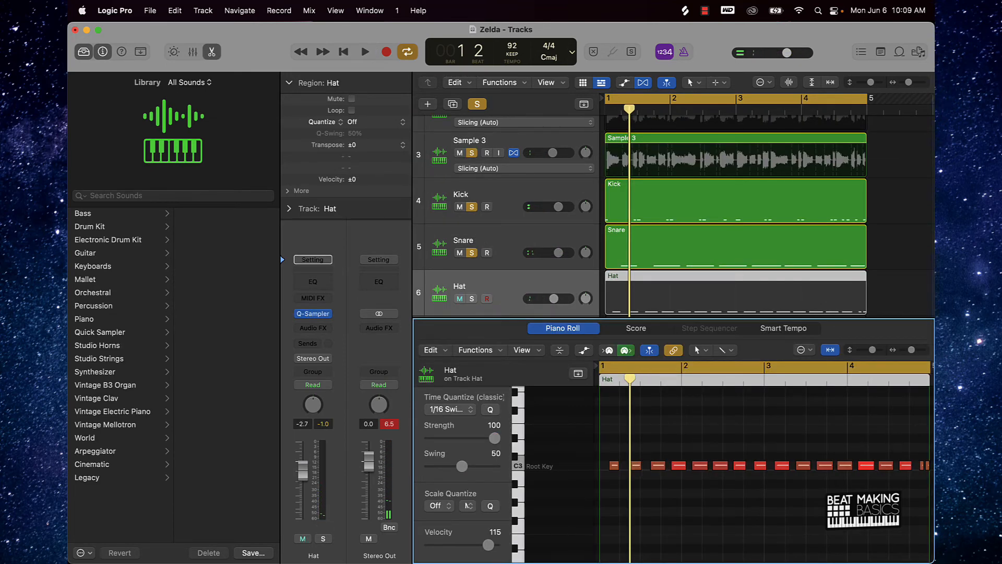
{"action": "key", "text": "ctrl+m"}
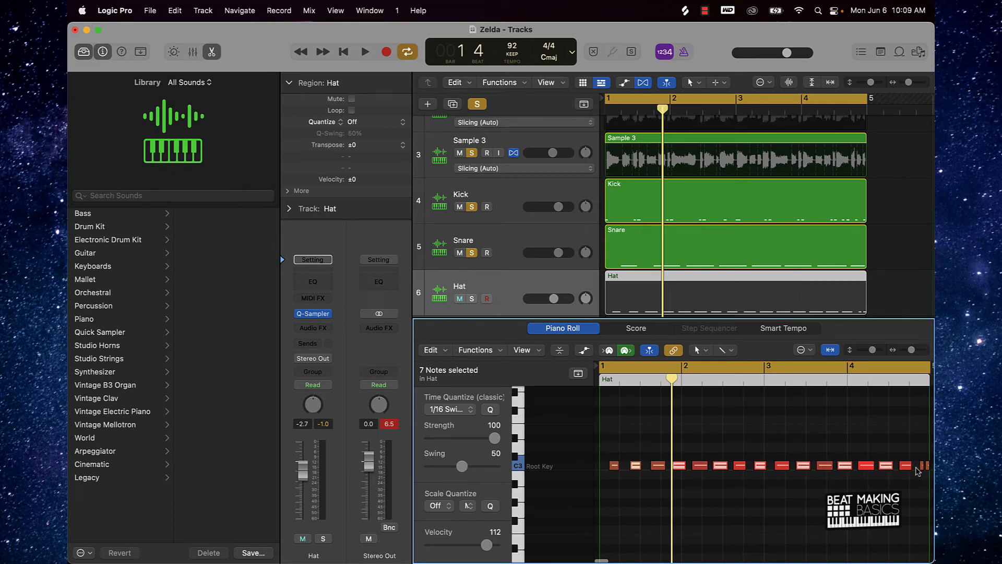
{"action": "scroll", "coordinate": [917, 471], "scroll_direction": "right", "scroll_amount": 3}
{"action": "key", "text": "ctrl+m"}
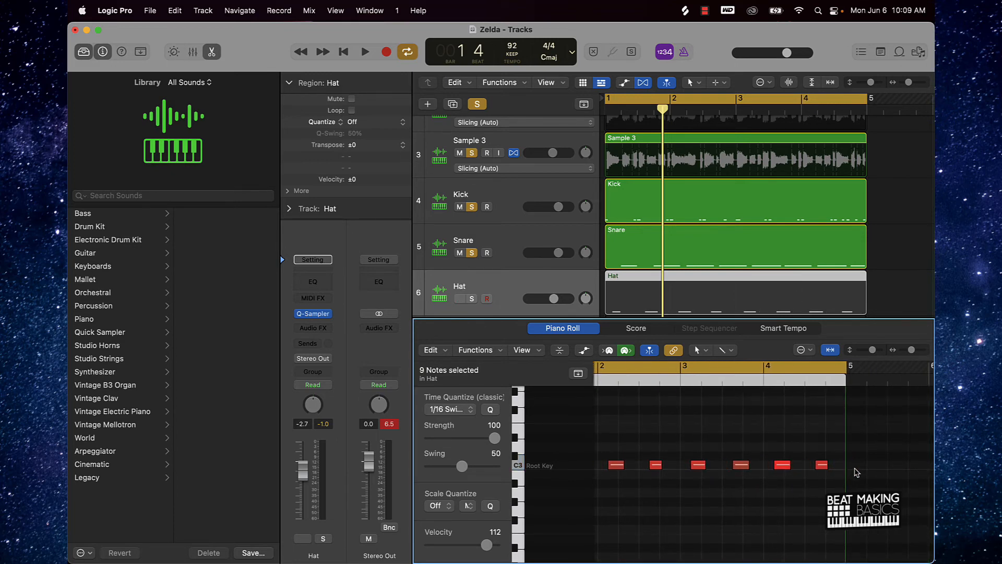
{"action": "scroll", "coordinate": [816, 474], "scroll_direction": "left", "scroll_amount": 3}
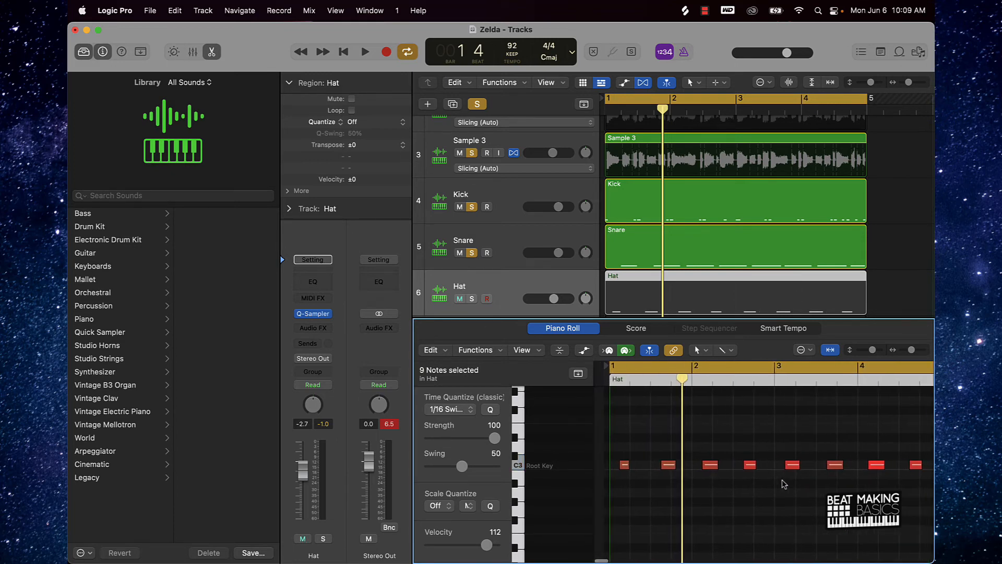
Step: Add the Hat and Open tracks to the soloed tracks and close the Piano Roll
{"action": "left_click", "coordinate": [472, 299]}
{"action": "key", "text": "e"}
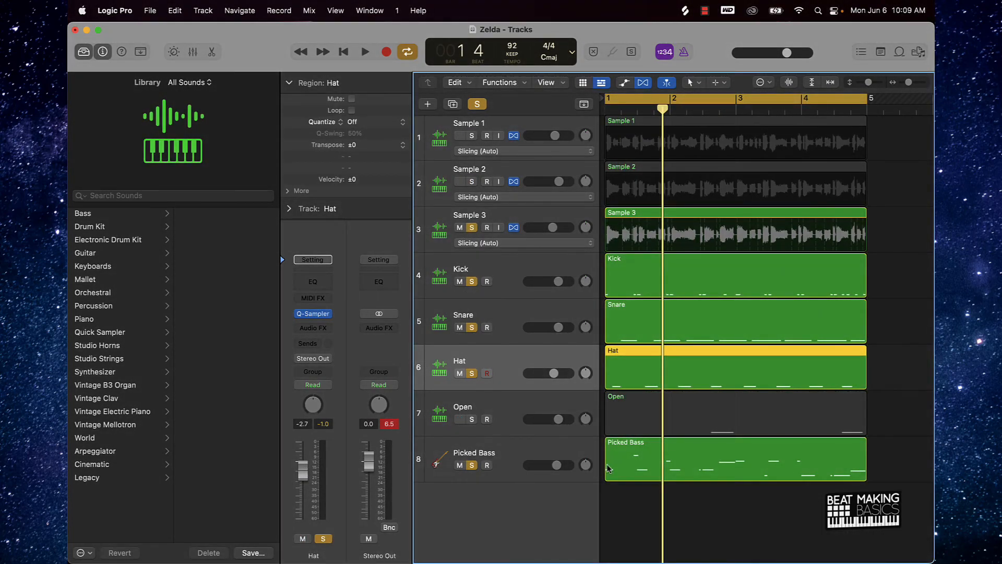
{"action": "left_click", "coordinate": [473, 420]}
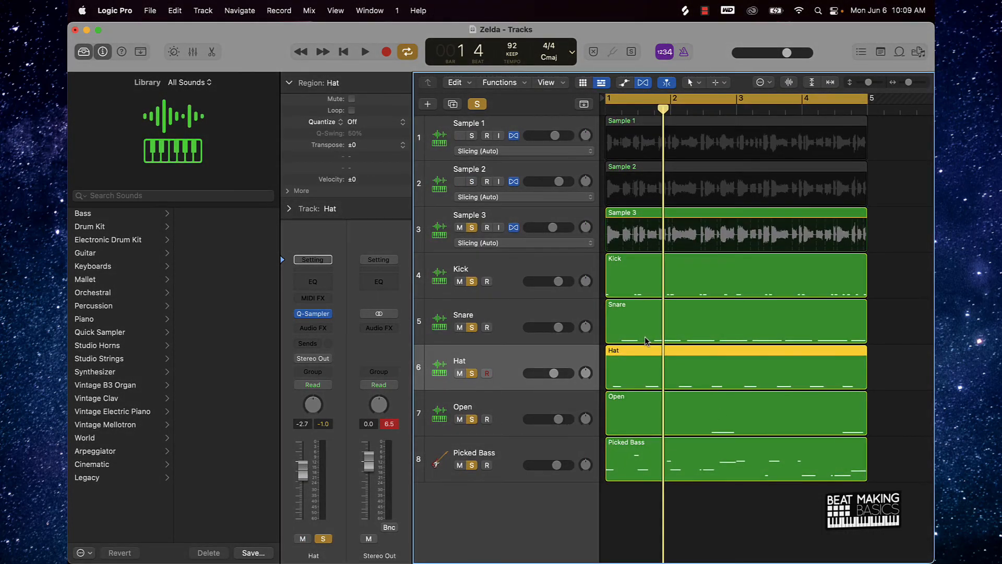
Step: Start playback, clear the solo from all tracks and mute the Sample 2 track
{"action": "key", "text": "space"}
{"action": "left_click", "coordinate": [478, 105]}
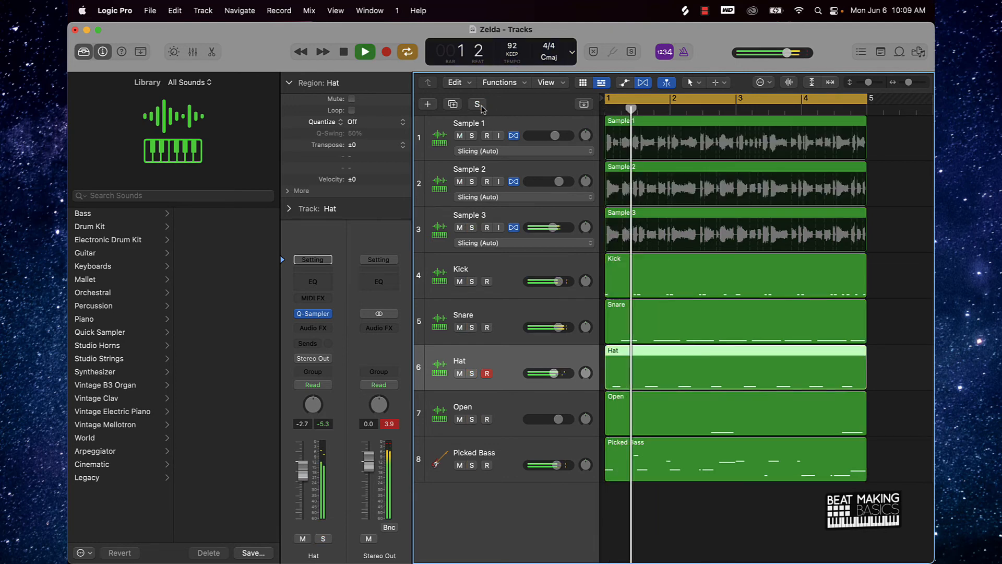
{"action": "left_click", "coordinate": [459, 182]}
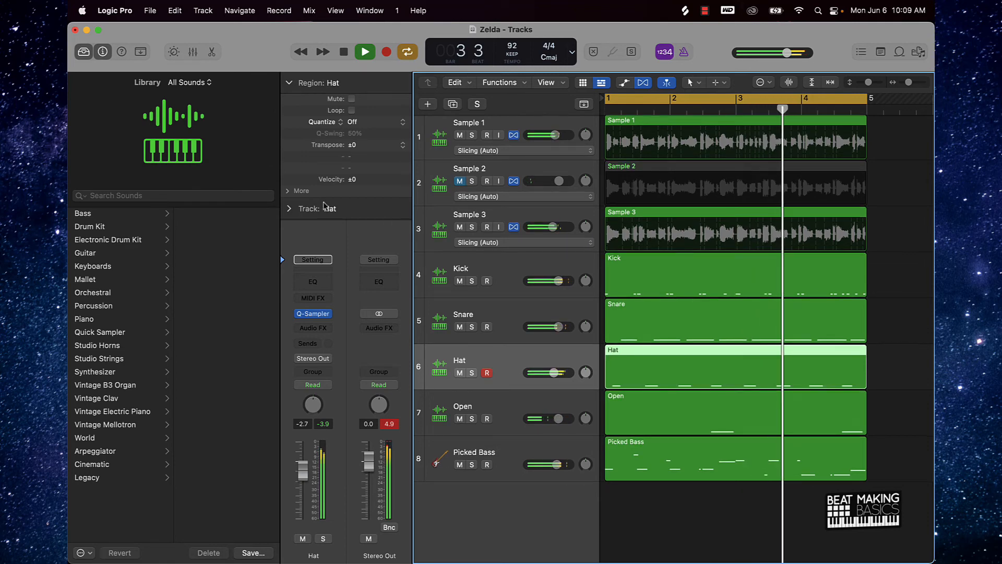
Step: Hide the inspector while keeping the Library visible, stop playback and select the Picked Bass track
{"action": "left_click", "coordinate": [100, 52]}
{"action": "left_click", "coordinate": [93, 52]}
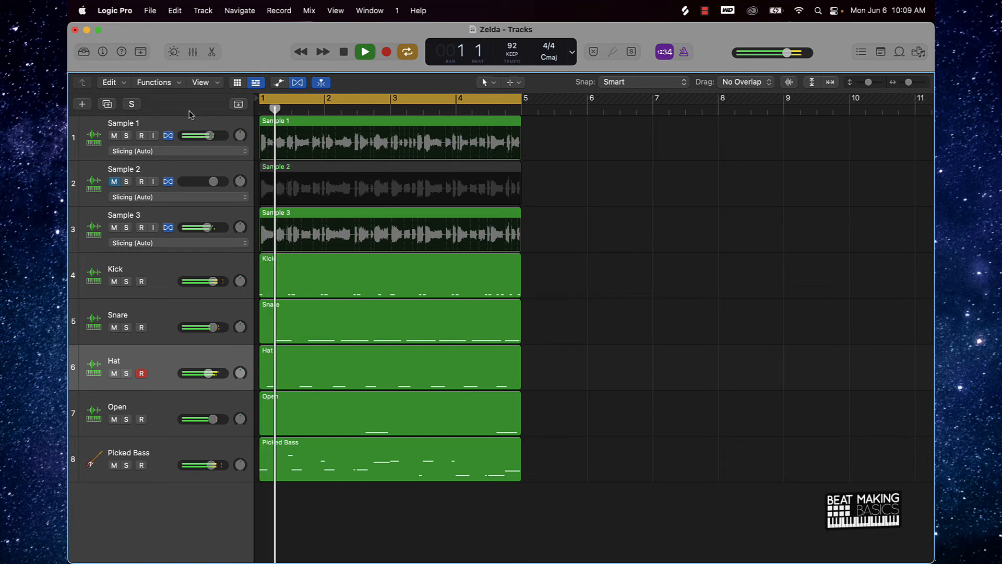
{"action": "left_click", "coordinate": [83, 52]}
{"action": "key", "text": "space"}
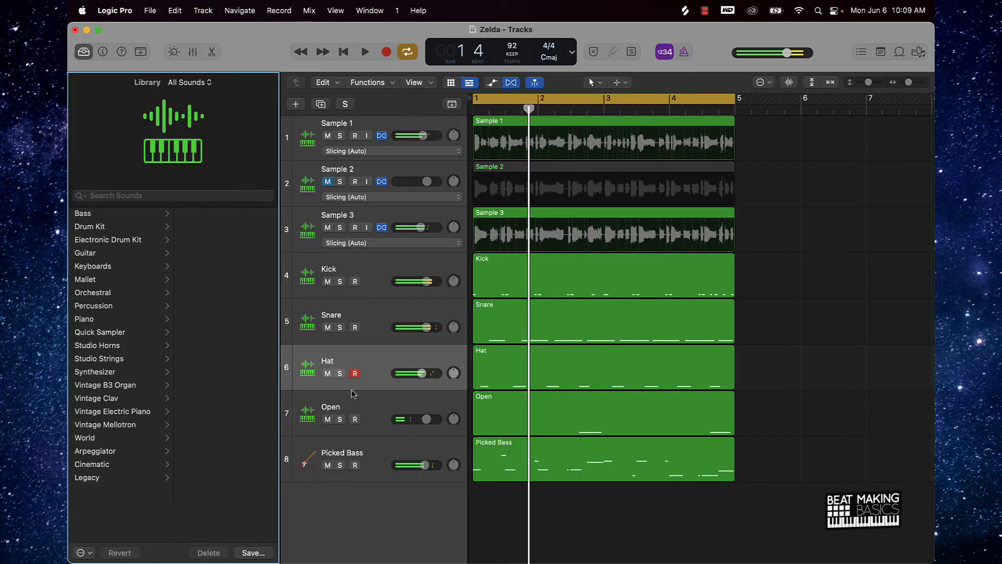
{"action": "left_click", "coordinate": [308, 464]}
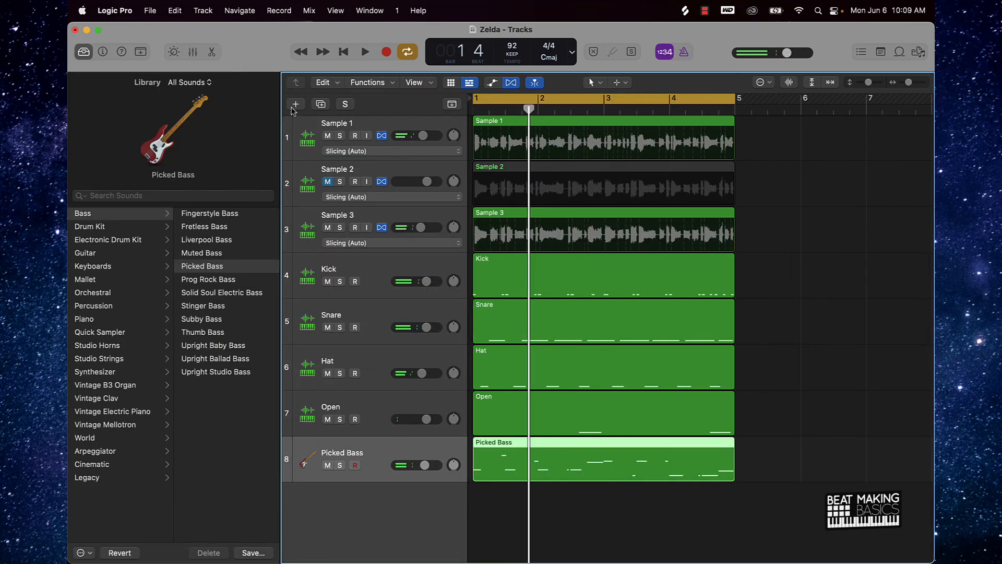
Step: Add a software instrument track with the Studio Violins 1 patch from Studio Strings and rehearse a part over the playing beat
{"action": "left_click", "coordinate": [294, 107]}
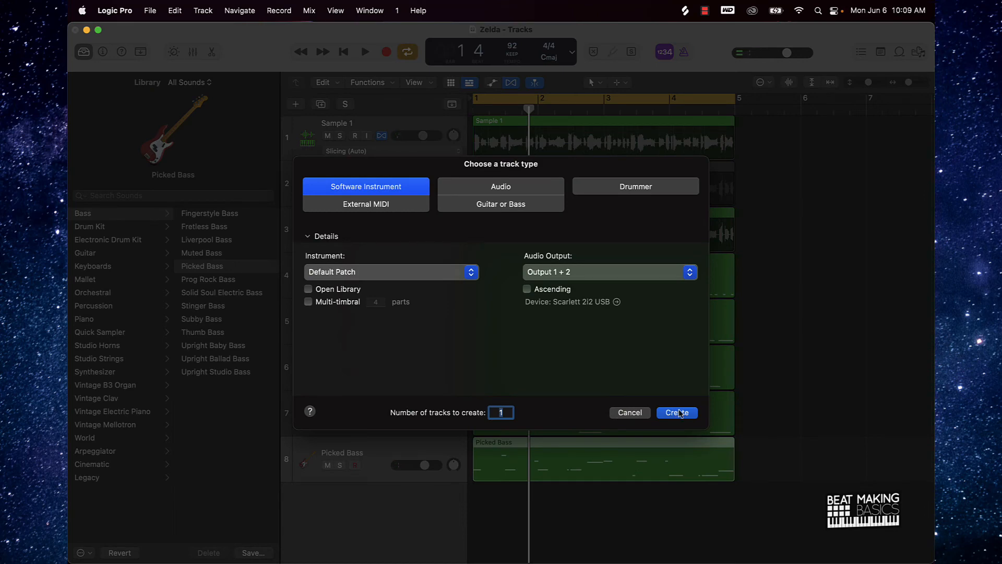
{"action": "left_click", "coordinate": [677, 412]}
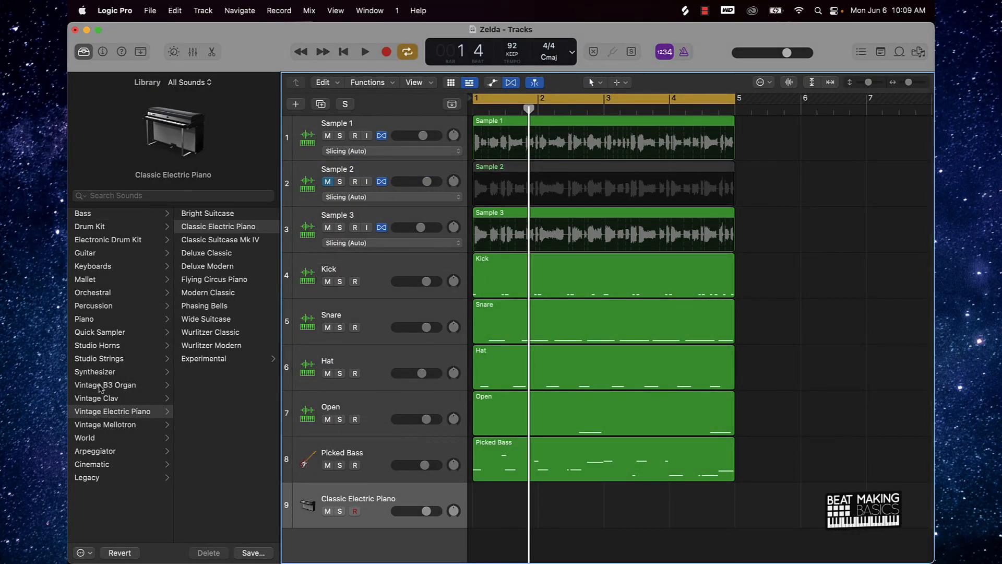
{"action": "left_click", "coordinate": [115, 361]}
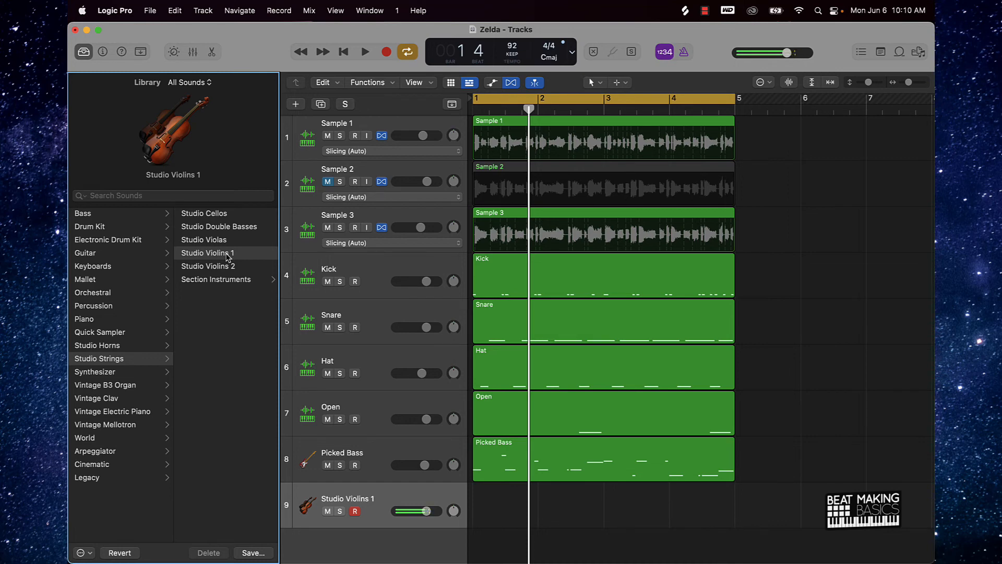
{"action": "key", "text": "space"}
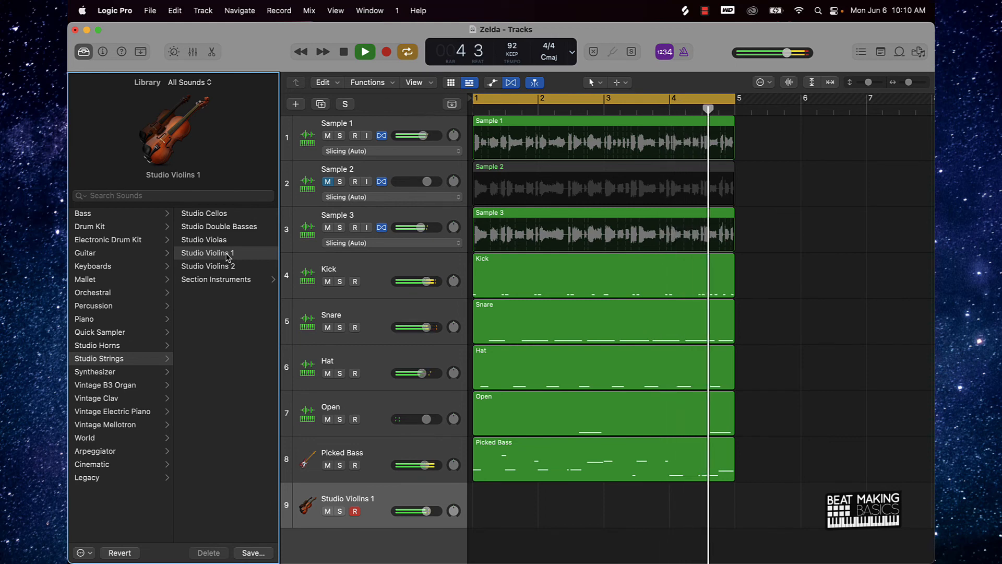
{"action": "key", "text": "space"}
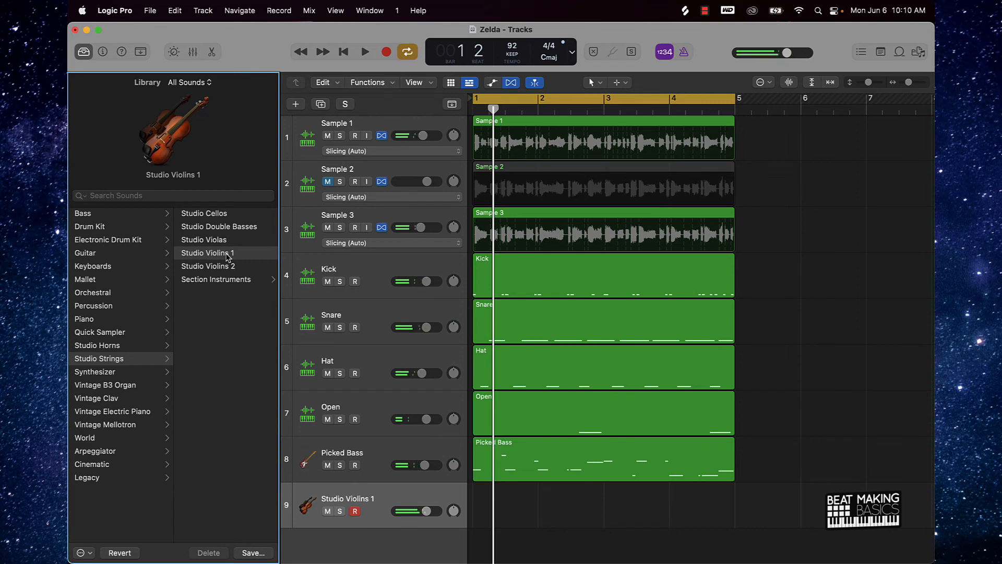
Step: Record a four-bar melody of four long notes on the Studio Violins 1 track with Musical Typing, closing the keyboard when finished
{"action": "key", "text": "super+k"}
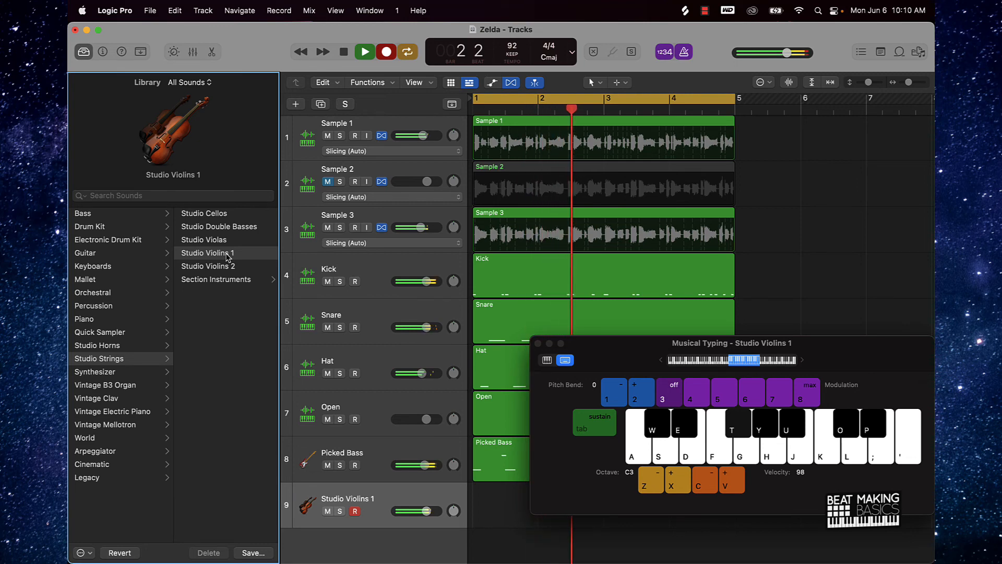
{"action": "key", "text": "s"}
{"action": "key", "text": "w"}
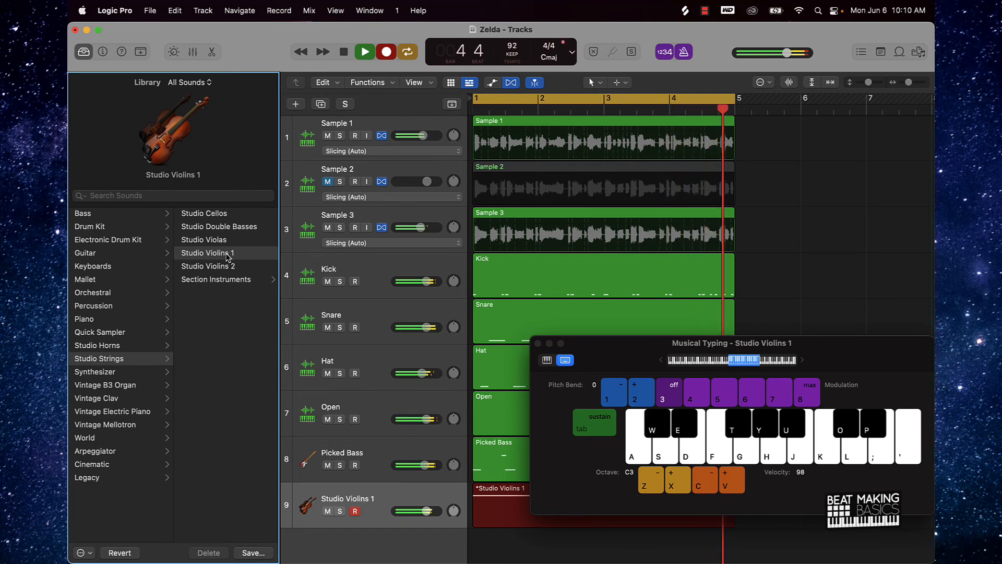
{"action": "key", "text": "space"}
{"action": "key", "text": "t"}
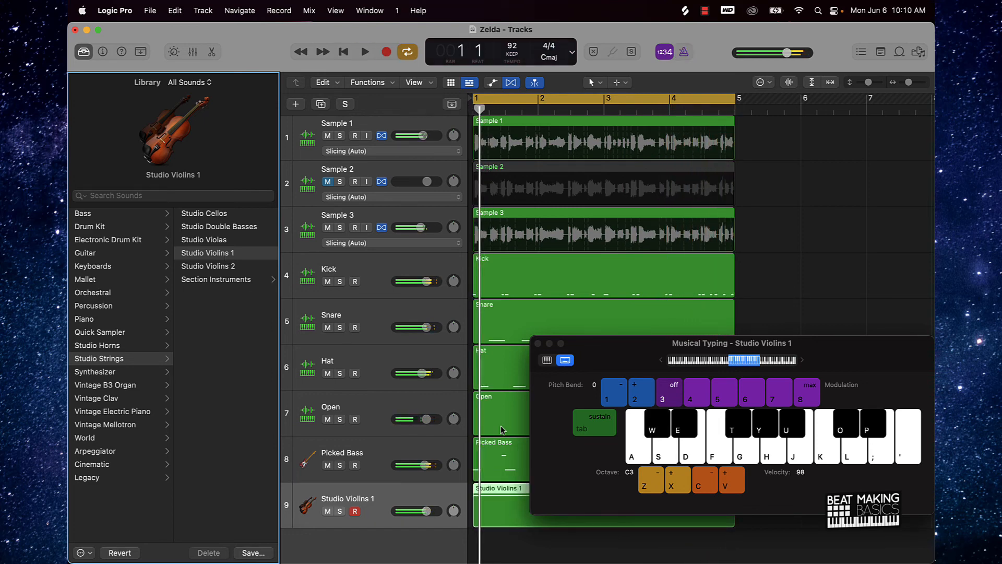
{"action": "left_click", "coordinate": [537, 343]}
Step: Quantize all notes of the Studio Violins 1 region to 1/16 Swing A and trim their ends to the following notes (Force Legato)
{"action": "double_click", "coordinate": [645, 520]}
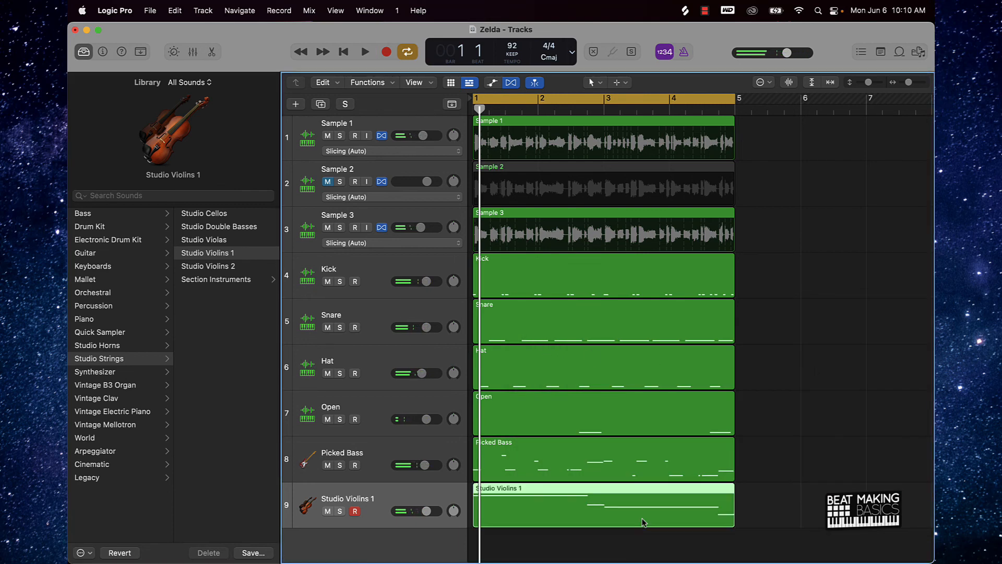
{"action": "key", "text": "super+a"}
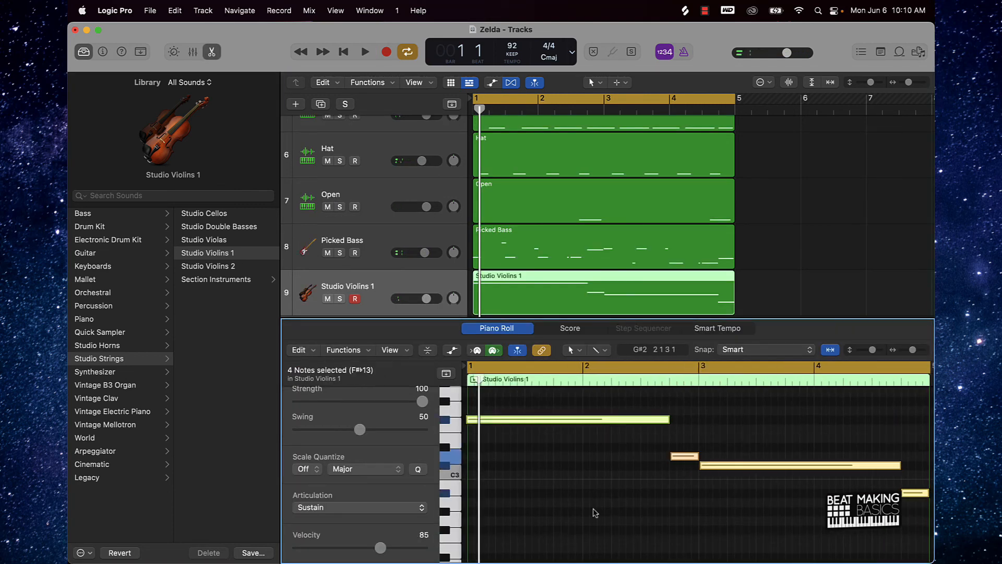
{"action": "scroll", "coordinate": [392, 432], "scroll_direction": "up", "scroll_amount": 3}
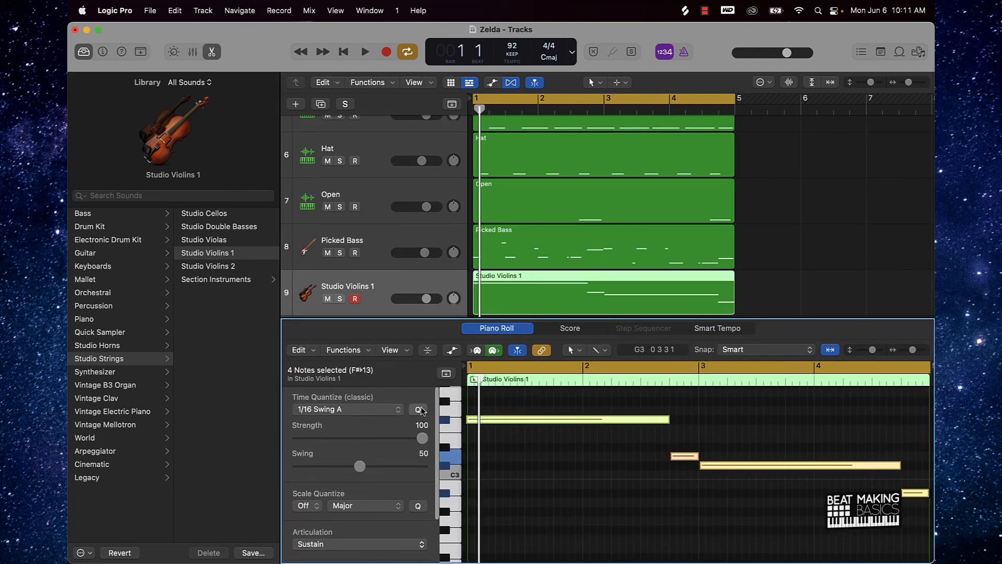
{"action": "right_click", "coordinate": [602, 423]}
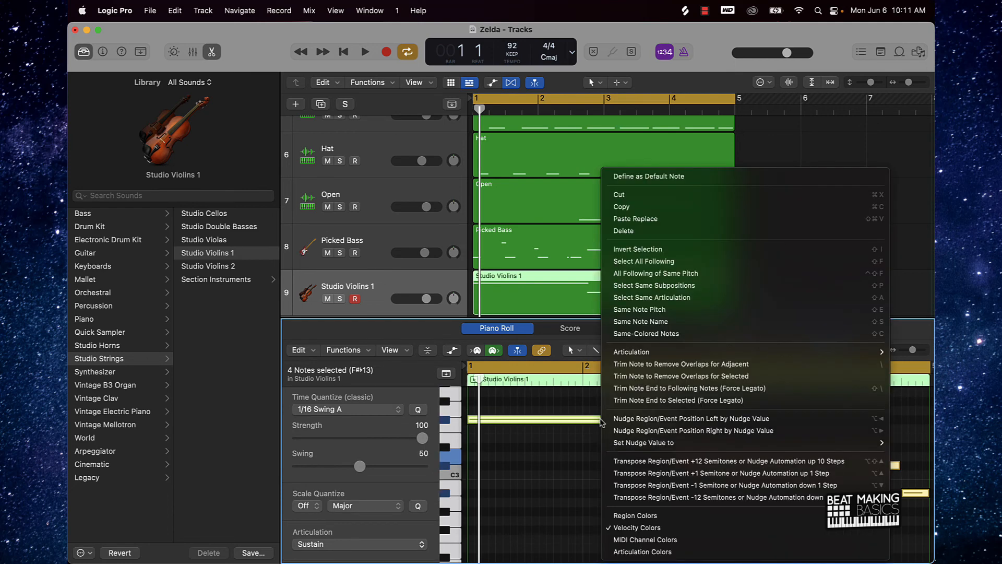
{"action": "left_click", "coordinate": [678, 392]}
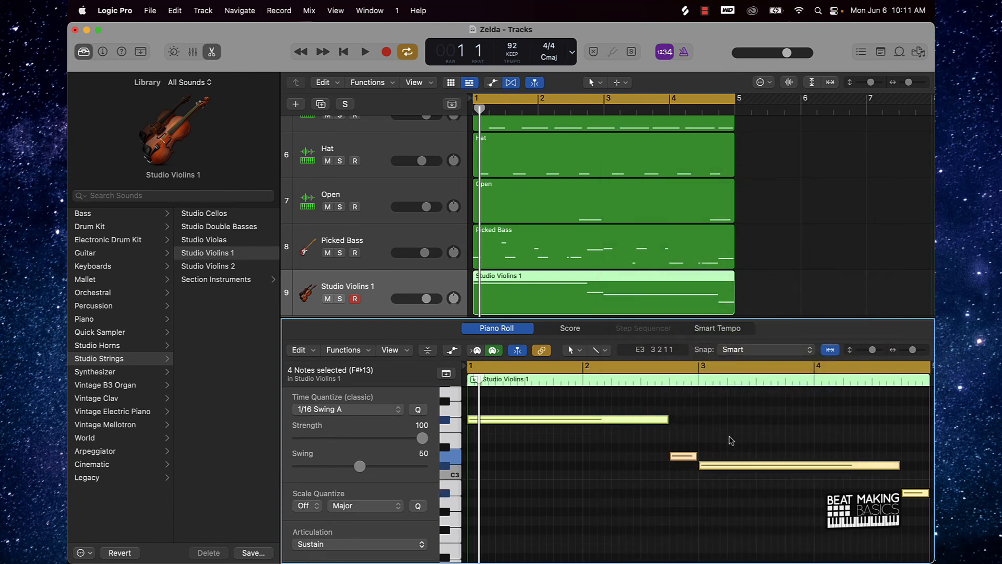
{"action": "scroll", "coordinate": [700, 444], "scroll_direction": "right", "scroll_amount": 5}
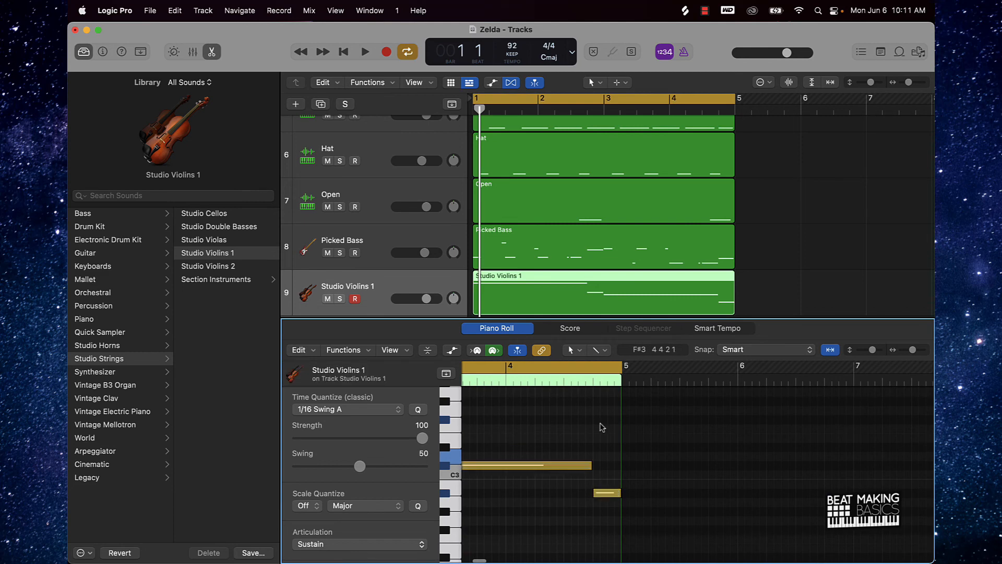
Step: Close the Piano Roll, then lower the Studio Violins 1 track's volume and disarm it for recording
{"action": "key", "text": "space"}
{"action": "key", "text": "e"}
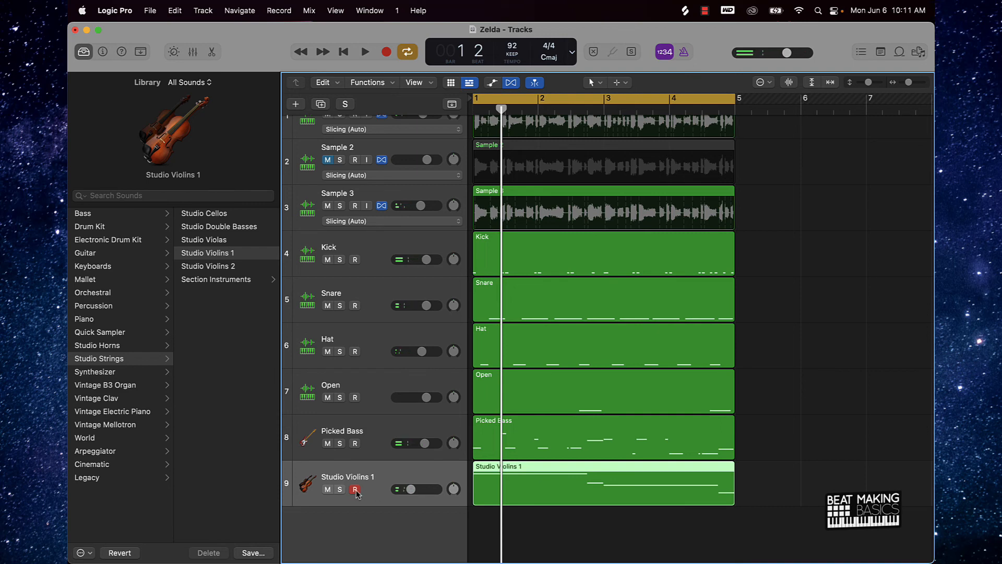
{"action": "left_click", "coordinate": [851, 435]}
Step: Play back the full beat while fine-tuning the Studio Violins 1 volume, and hide the Library
{"action": "key", "text": "space"}
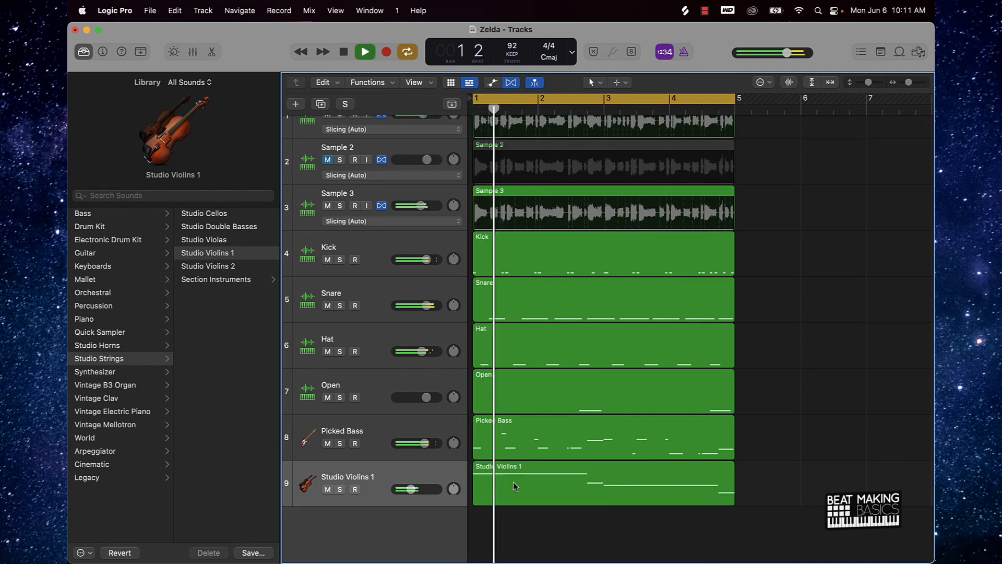
{"action": "key", "text": "space"}
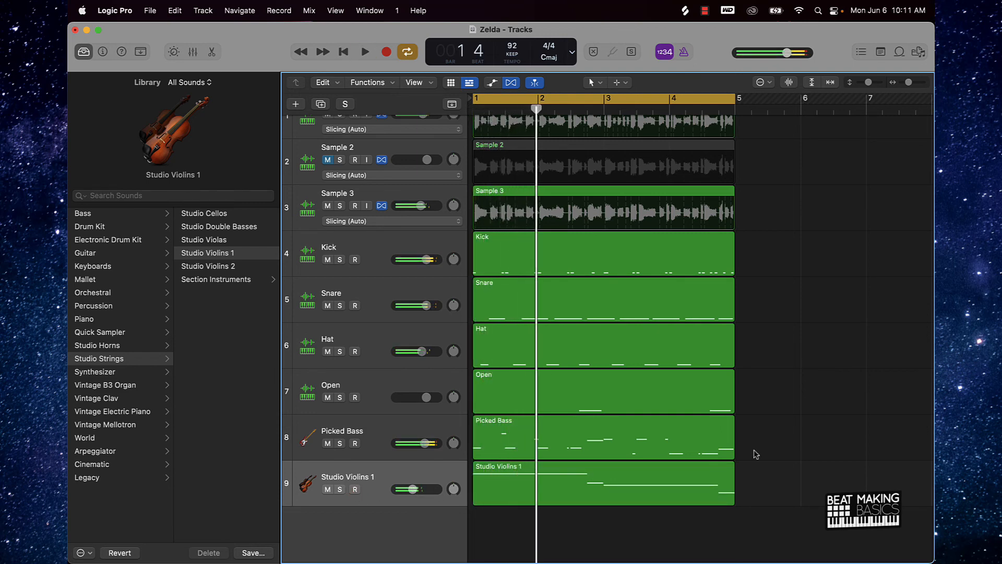
{"action": "key", "text": "space"}
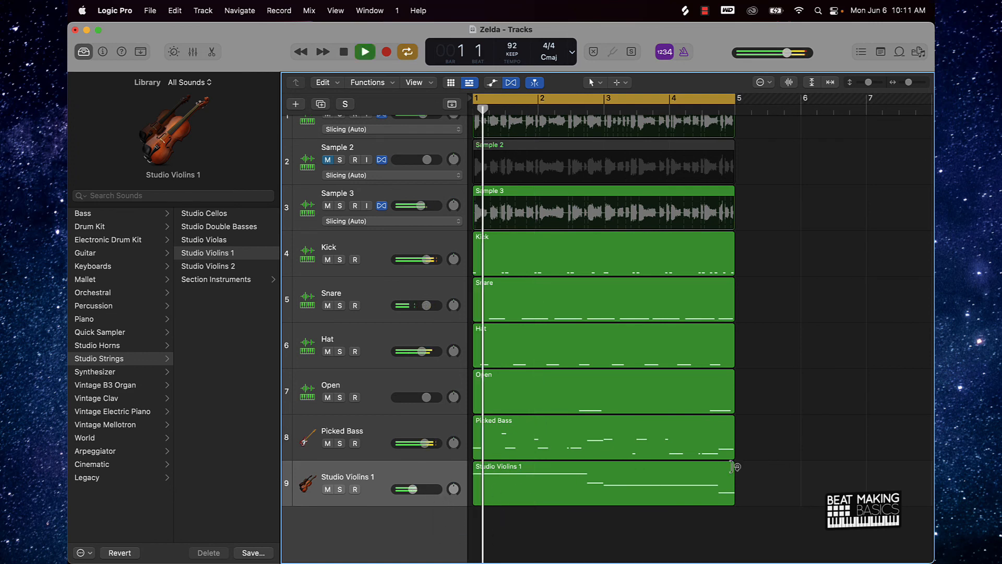
{"action": "scroll", "coordinate": [732, 426], "scroll_direction": "up", "scroll_amount": 2}
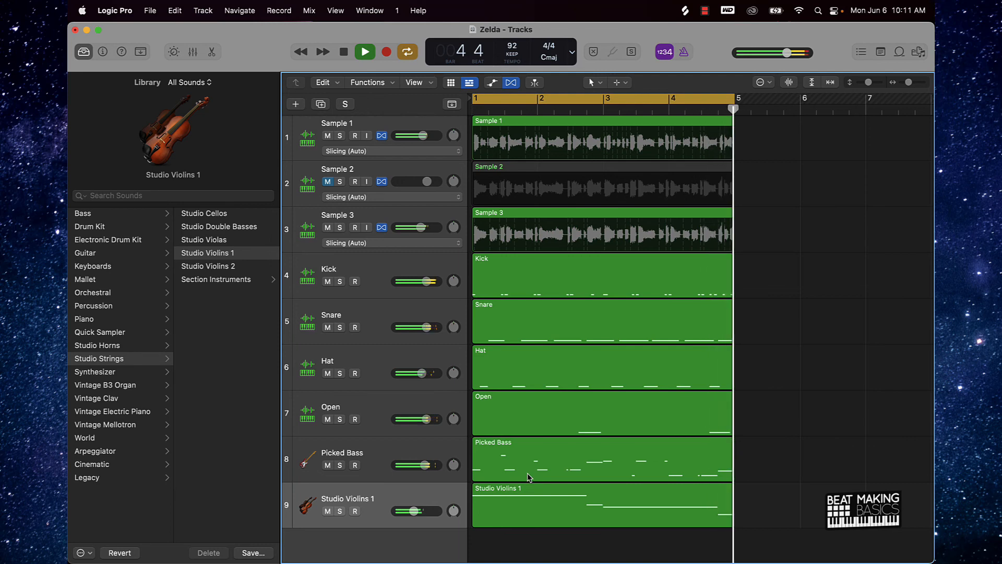
{"action": "key", "text": "y"}
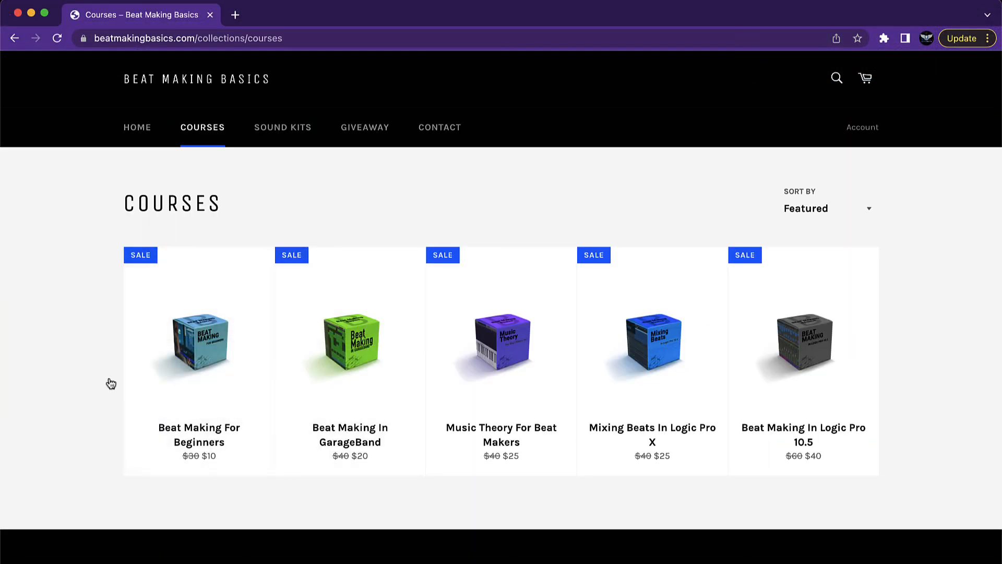
Step: Switch to the Beat Making Basics site in the browser and view each course page, from Beat Making For Beginners to Beat Making In Logic Pro 10.5
{"action": "left_click", "coordinate": [209, 351]}
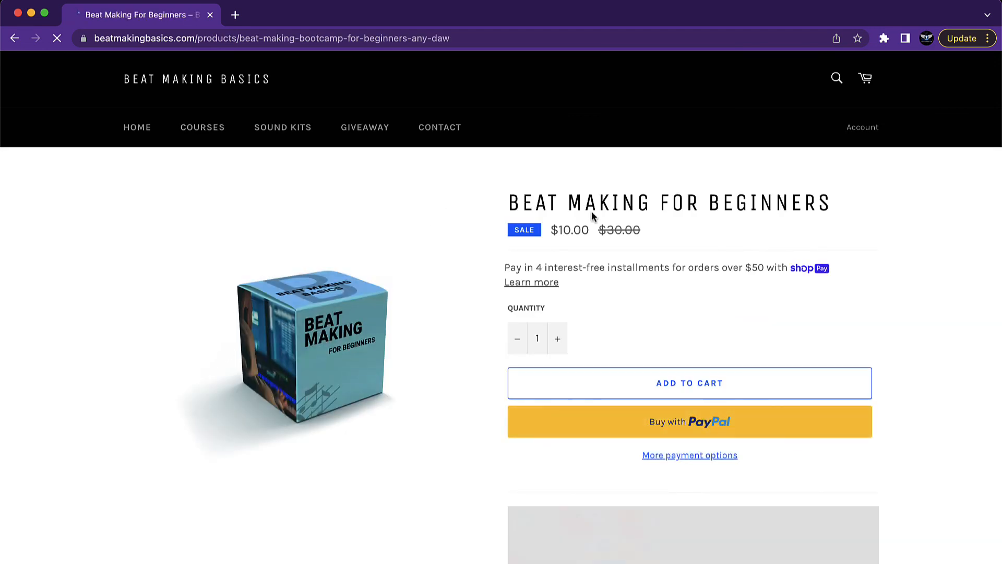
{"action": "left_click", "coordinate": [15, 38]}
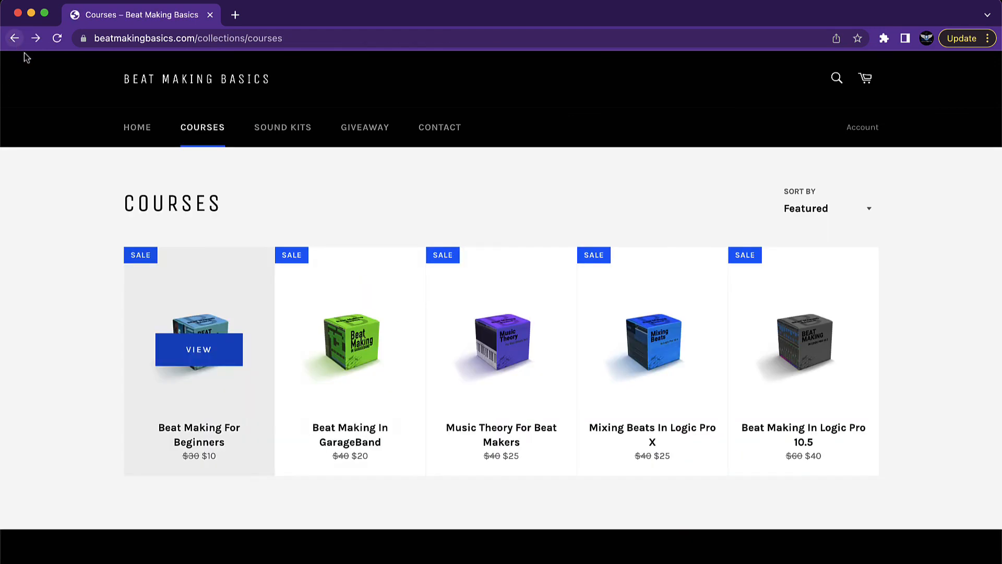
{"action": "left_click", "coordinate": [367, 357]}
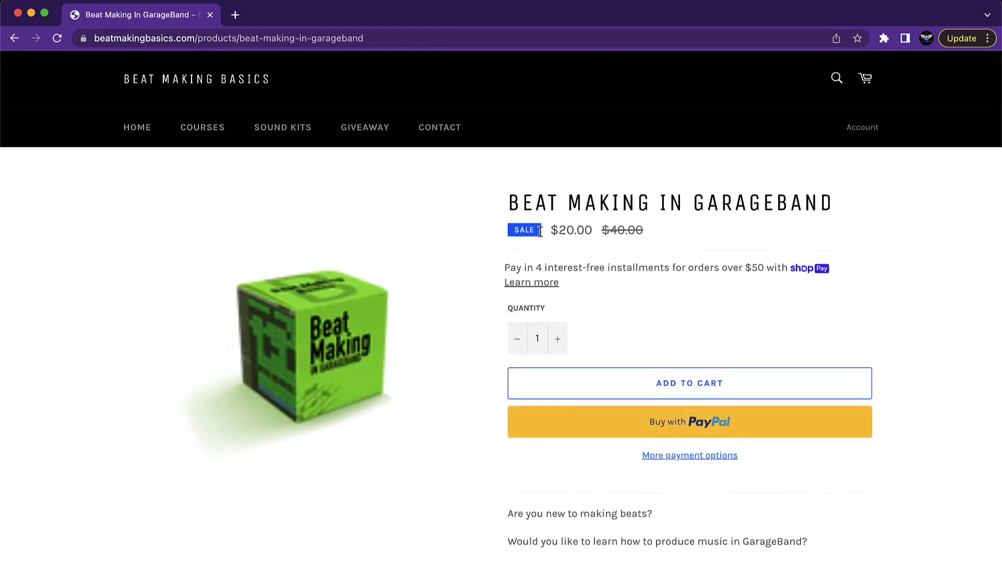
{"action": "left_click", "coordinate": [14, 39]}
{"action": "left_click", "coordinate": [486, 328]}
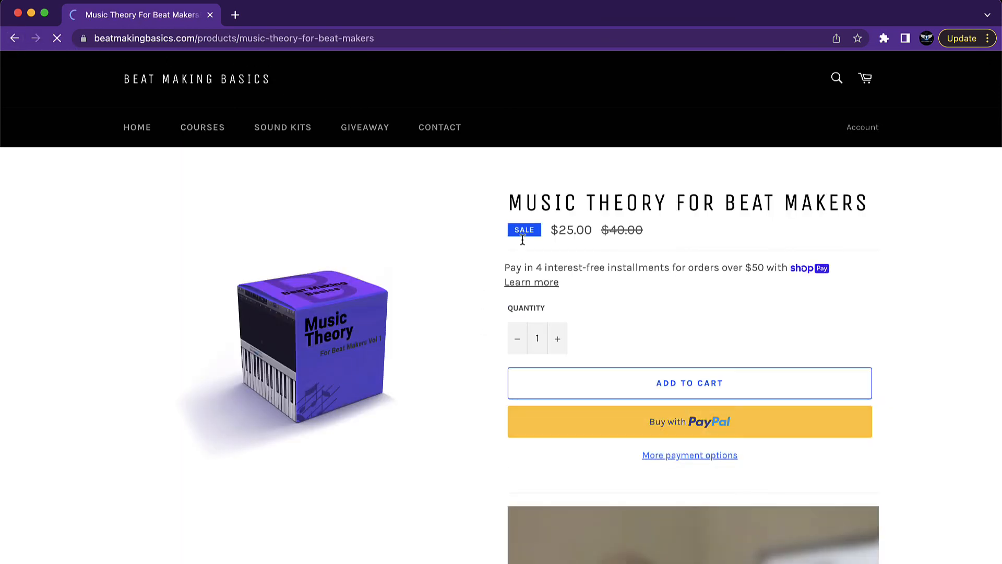
{"action": "left_click", "coordinate": [15, 39]}
{"action": "left_click", "coordinate": [633, 324]}
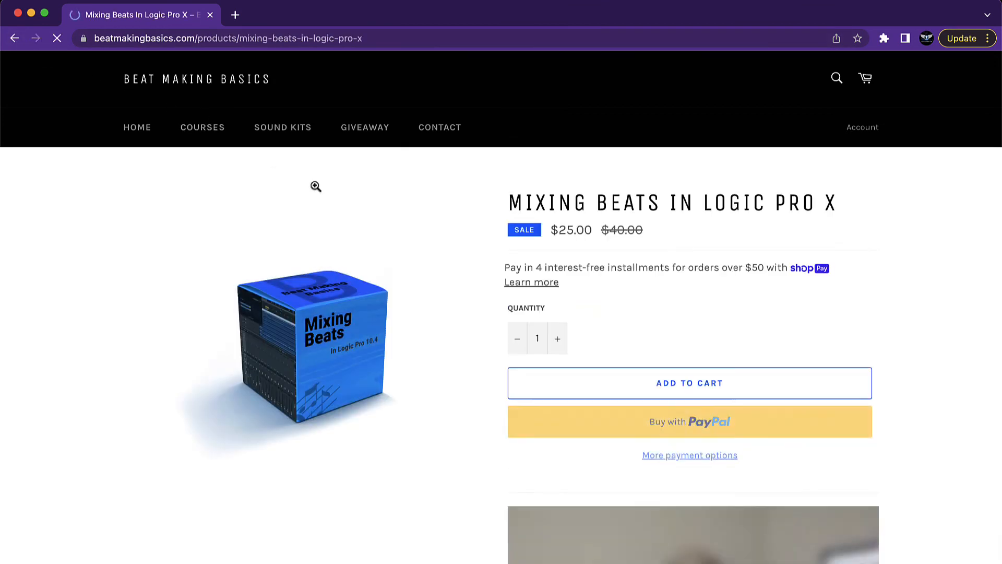
{"action": "left_click", "coordinate": [7, 39]}
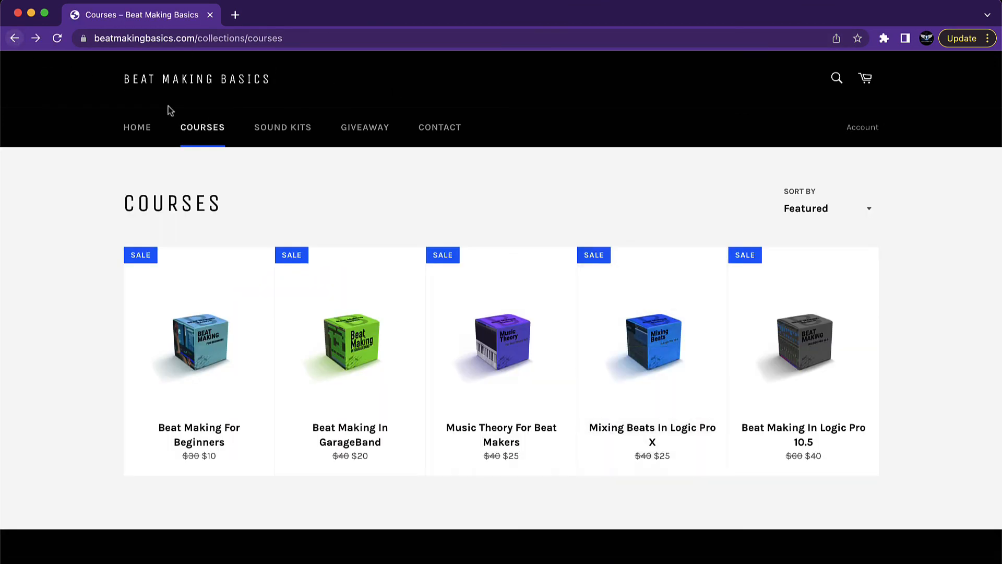
{"action": "left_click", "coordinate": [801, 342]}
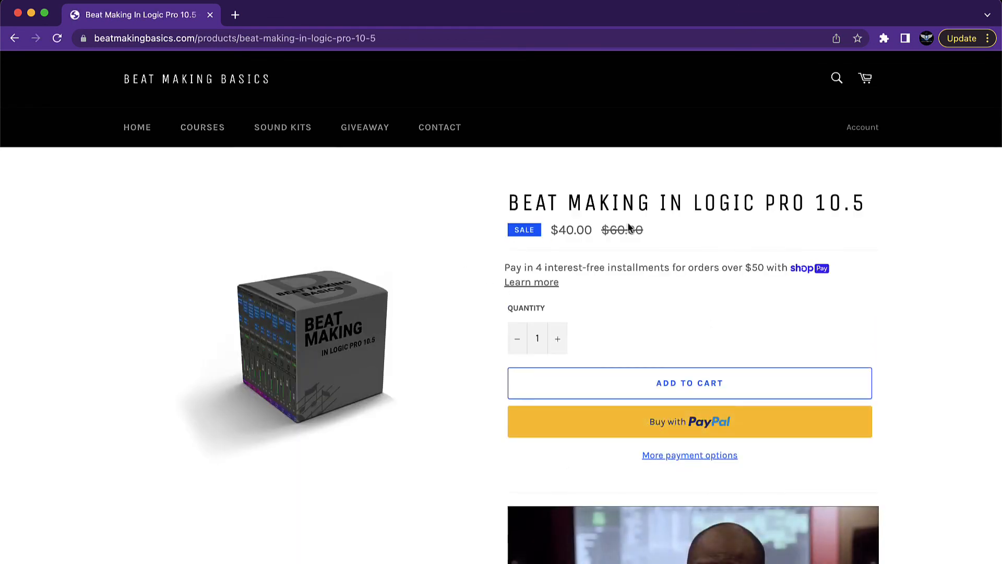
Step: View the sound kit pages for the Next Level Drum Kit, Blu Fyre Melody Kit and Cloudy Trap Loops
{"action": "left_click", "coordinate": [272, 134]}
{"action": "left_click", "coordinate": [210, 342]}
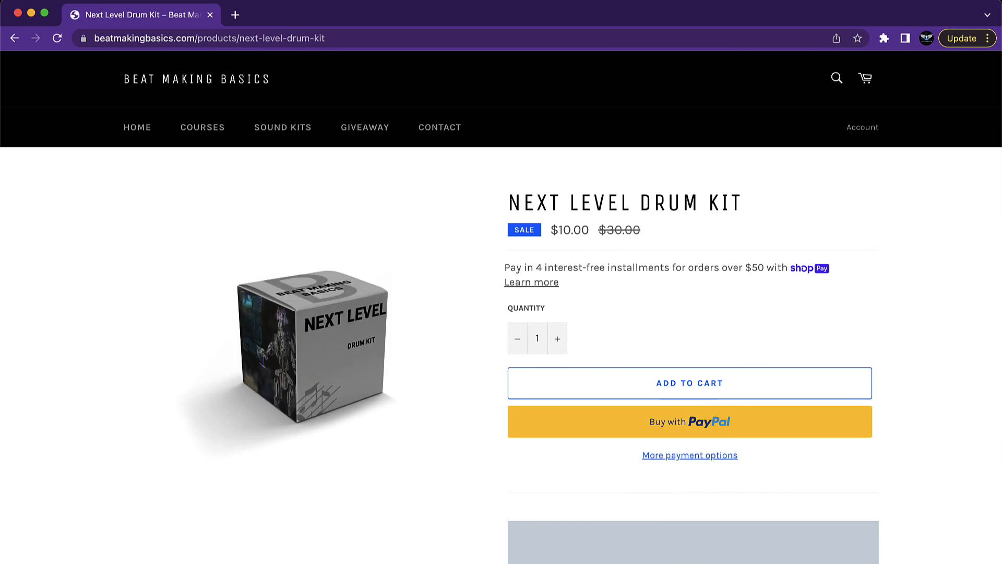
{"action": "left_click", "coordinate": [282, 128]}
{"action": "left_click", "coordinate": [348, 345]}
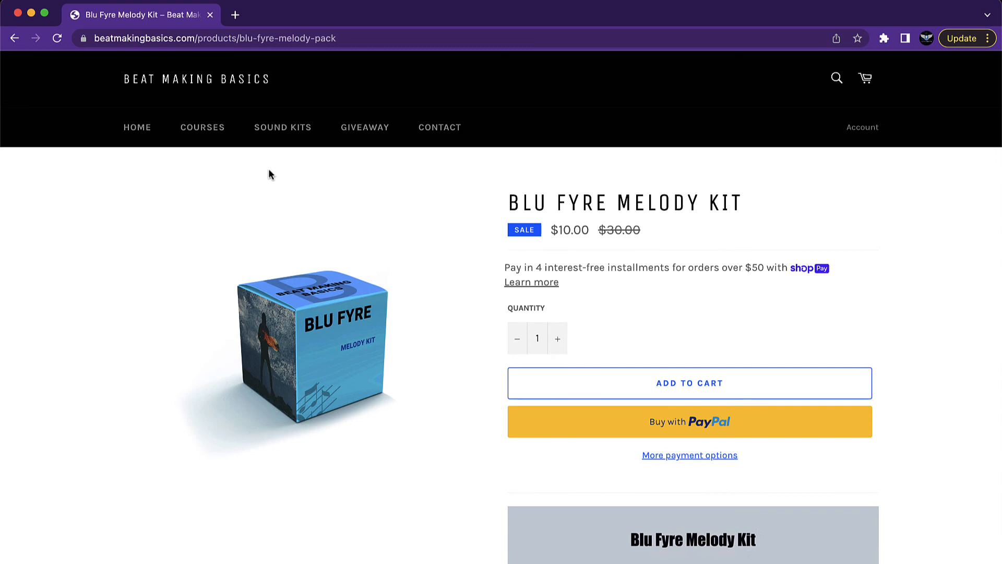
{"action": "left_click", "coordinate": [286, 129]}
{"action": "left_click", "coordinate": [496, 343]}
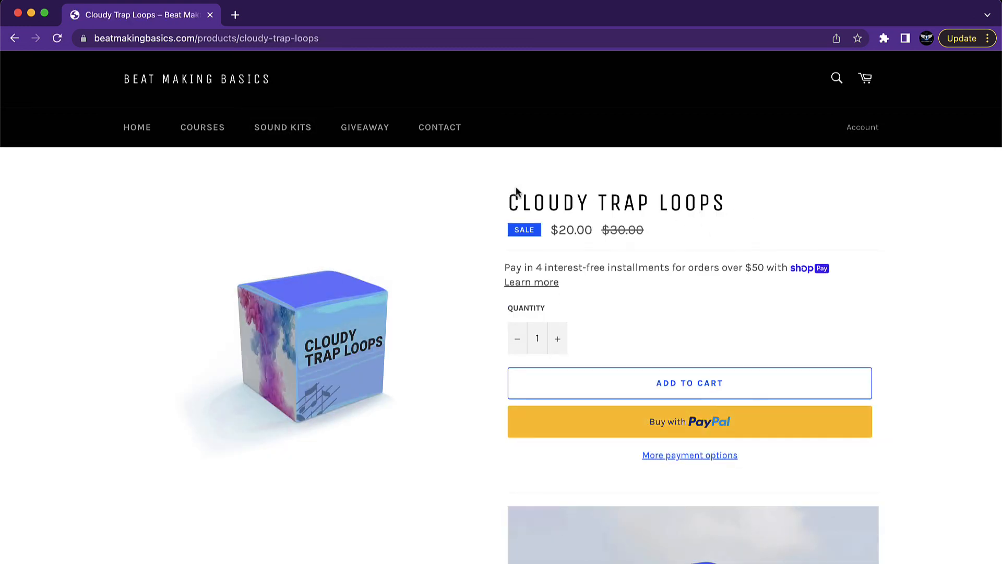
Step: Open the 100K Subscriber Giveaway Bundle Pack page and review its entry rules and the milestone prizes
{"action": "left_click", "coordinate": [358, 137]}
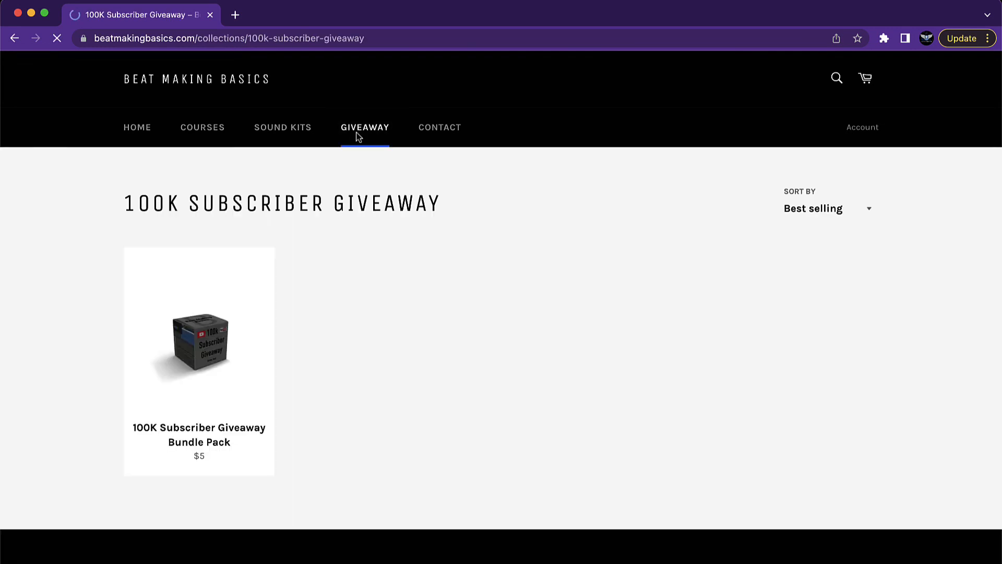
{"action": "left_click", "coordinate": [209, 347]}
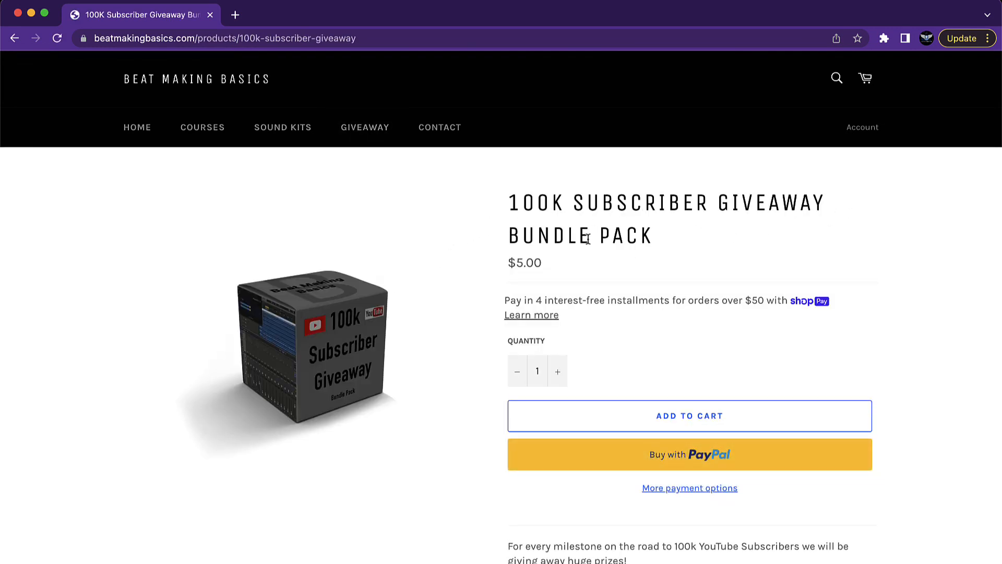
{"action": "scroll", "coordinate": [622, 311], "scroll_direction": "down", "scroll_amount": 3}
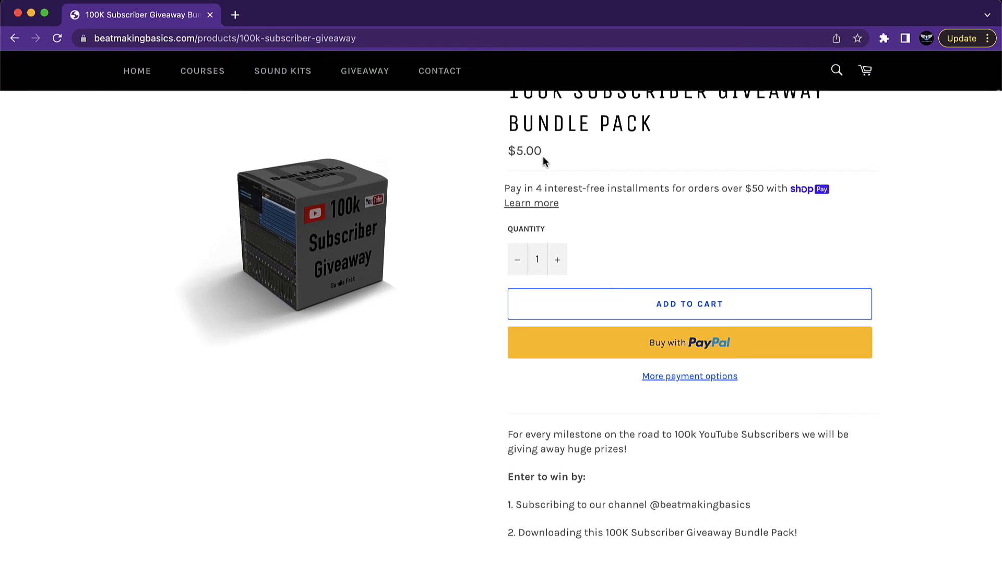
{"action": "scroll", "coordinate": [470, 305], "scroll_direction": "down", "scroll_amount": 5}
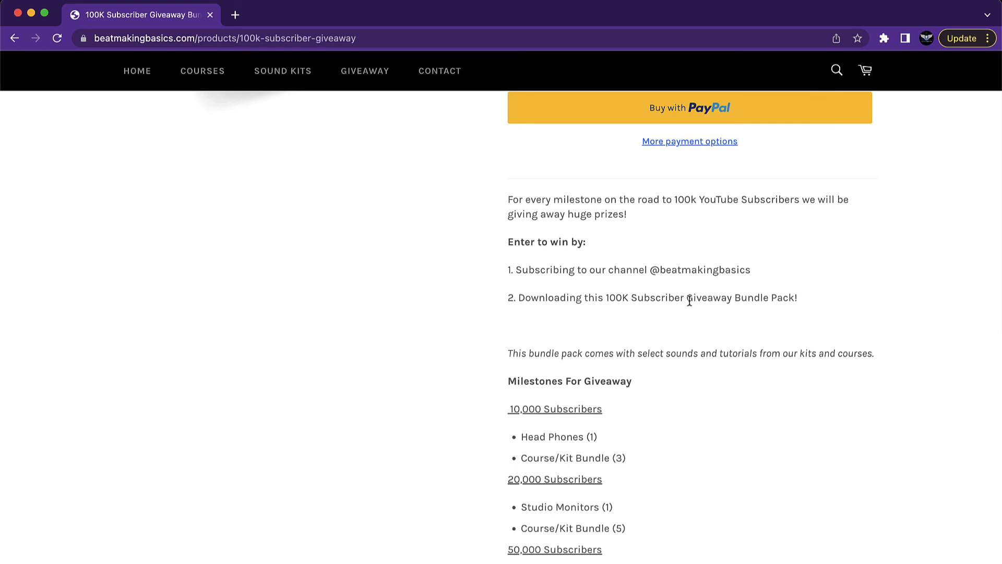
{"action": "scroll", "coordinate": [547, 400], "scroll_direction": "down", "scroll_amount": 6}
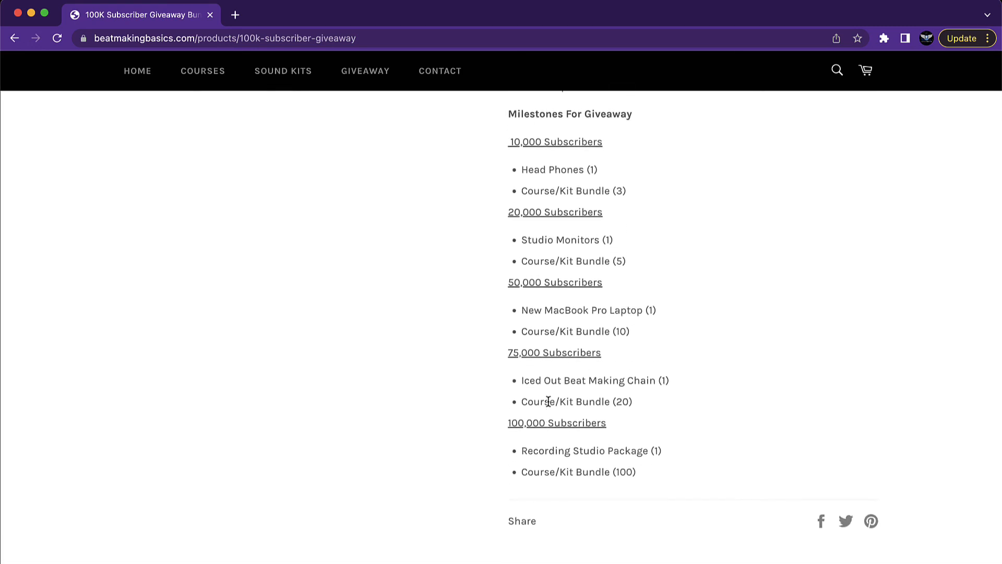
{"action": "scroll", "coordinate": [874, 522], "scroll_direction": "up", "scroll_amount": 1}
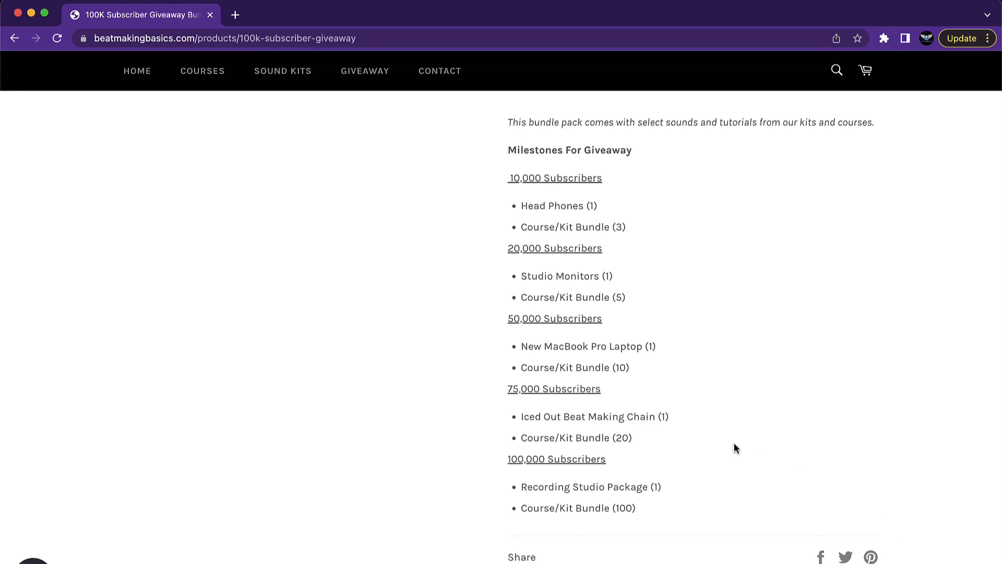
{"action": "scroll", "coordinate": [718, 444], "scroll_direction": "up", "scroll_amount": 6}
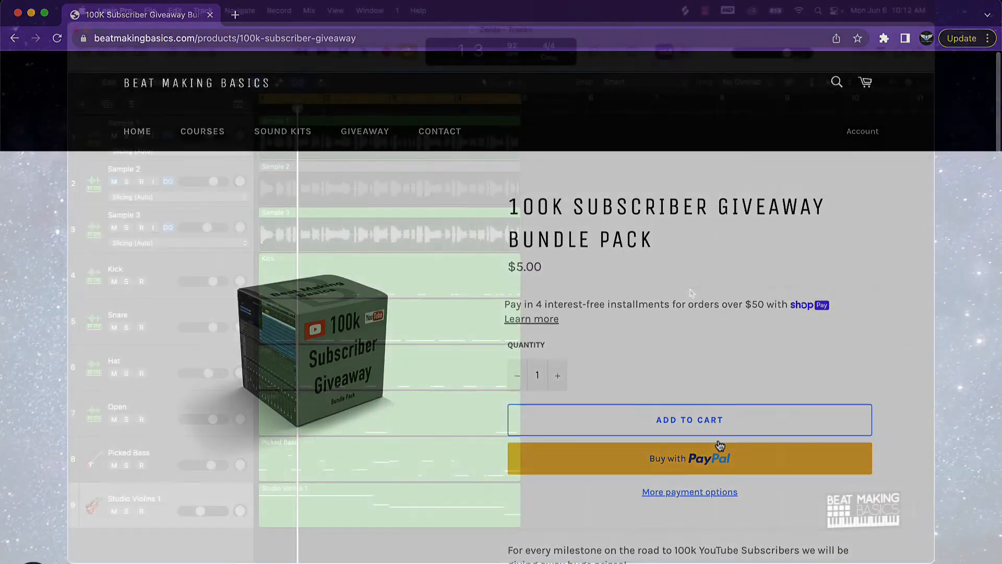